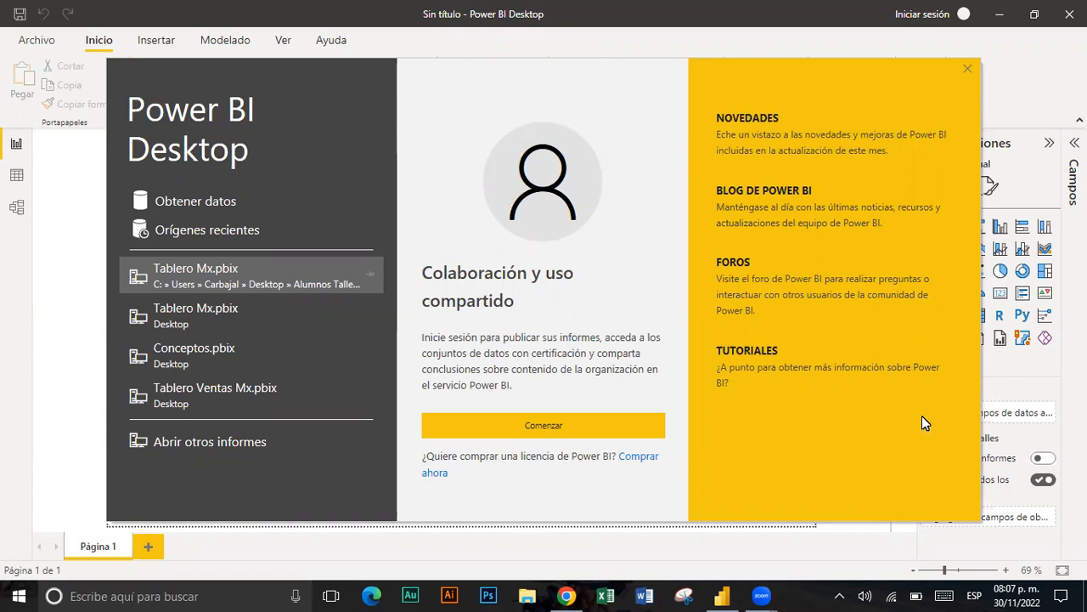
# - Switch to File Explorer and open the workbook Leccion 6_PowerBI_Ventas Mx.xlsx from the L6 - Pivot y BI folder
pyautogui.click(526, 594)
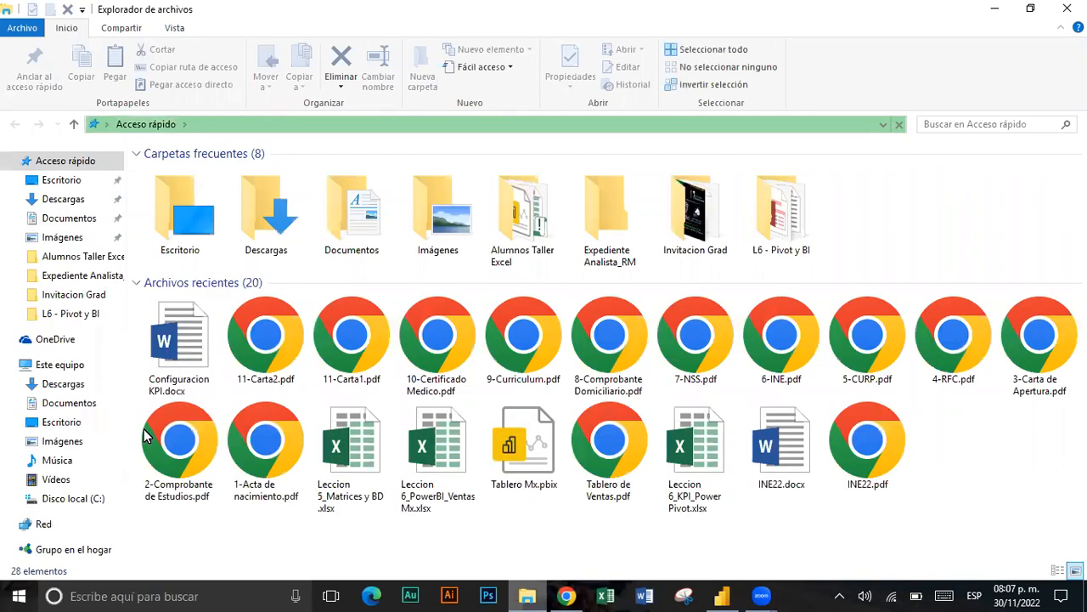
pyautogui.click(70, 313)
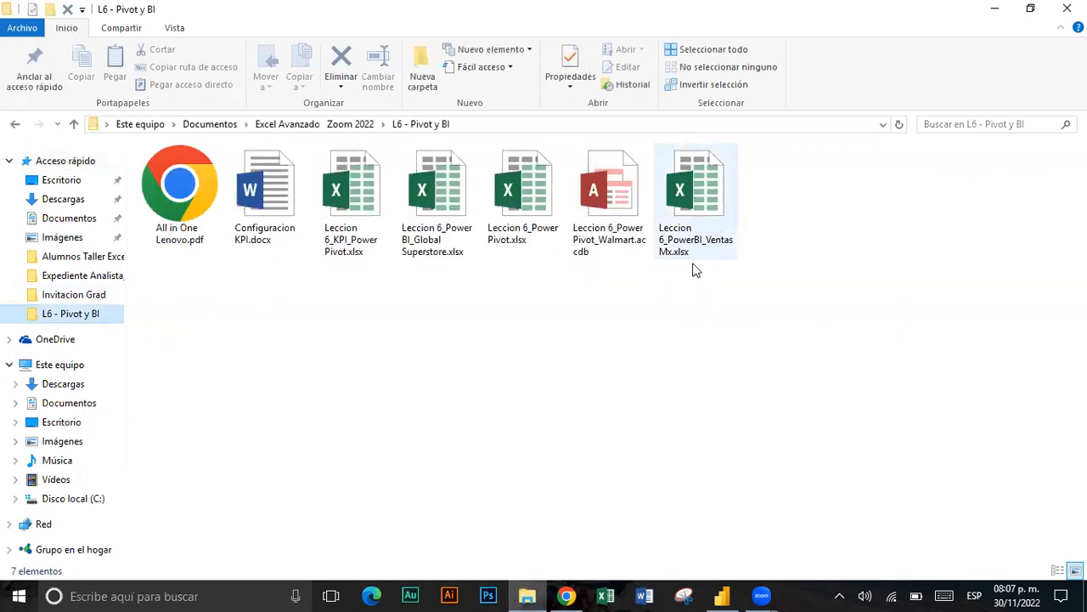
pyautogui.click(695, 270)
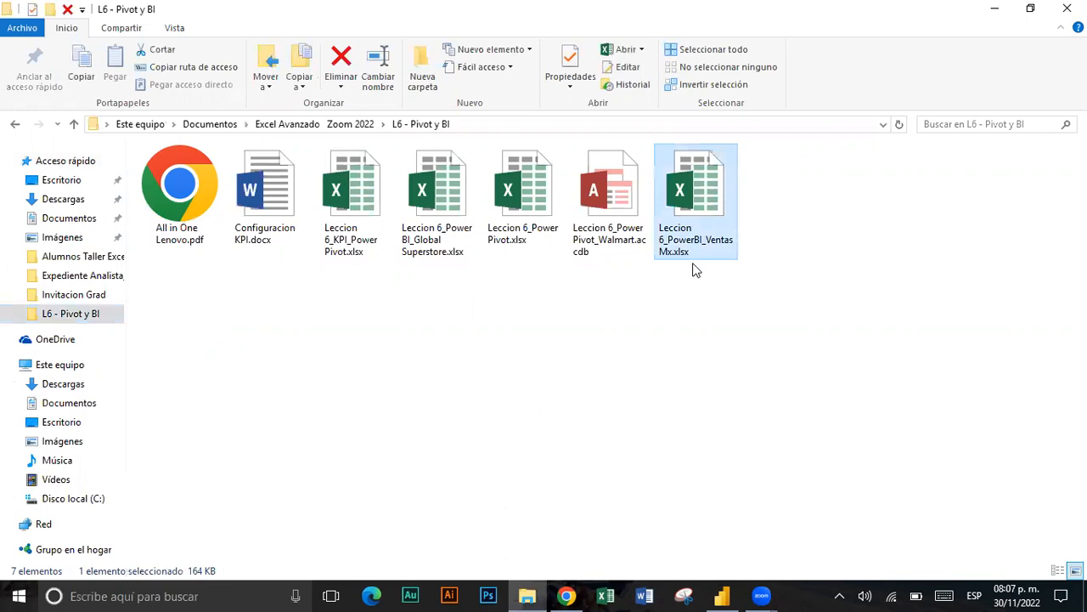
pyautogui.click(698, 255)
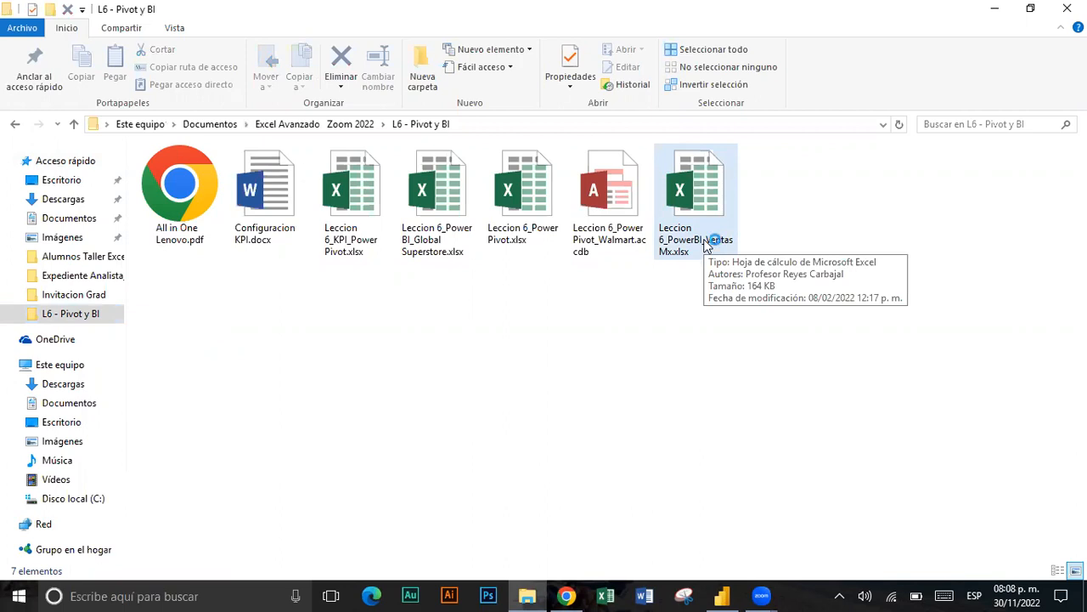
pyautogui.doubleClick(703, 244)
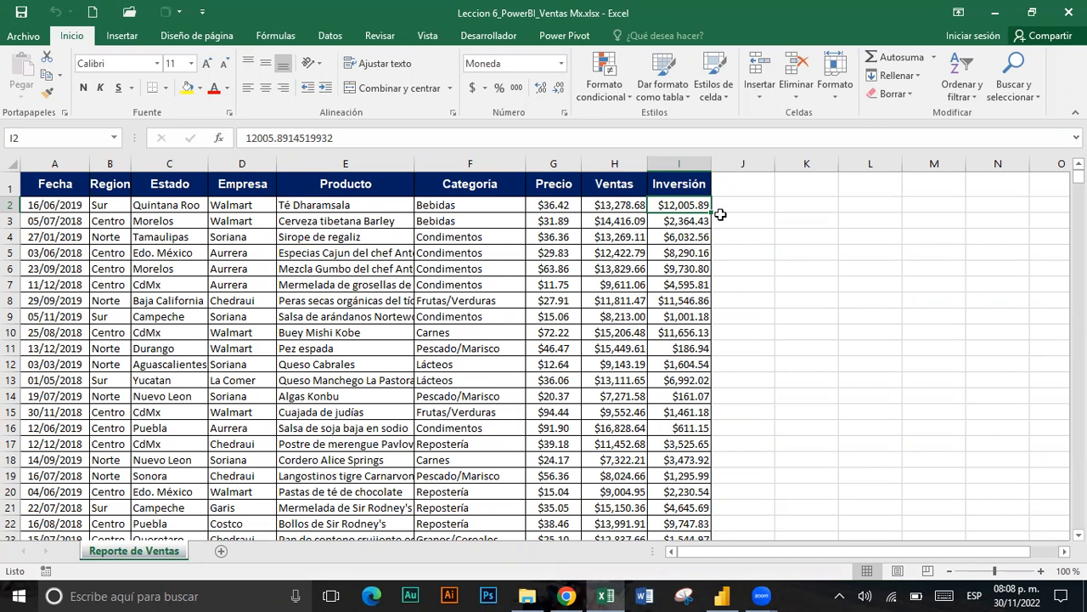
pyautogui.moveTo(752, 164); pyautogui.dragTo(992, 161)
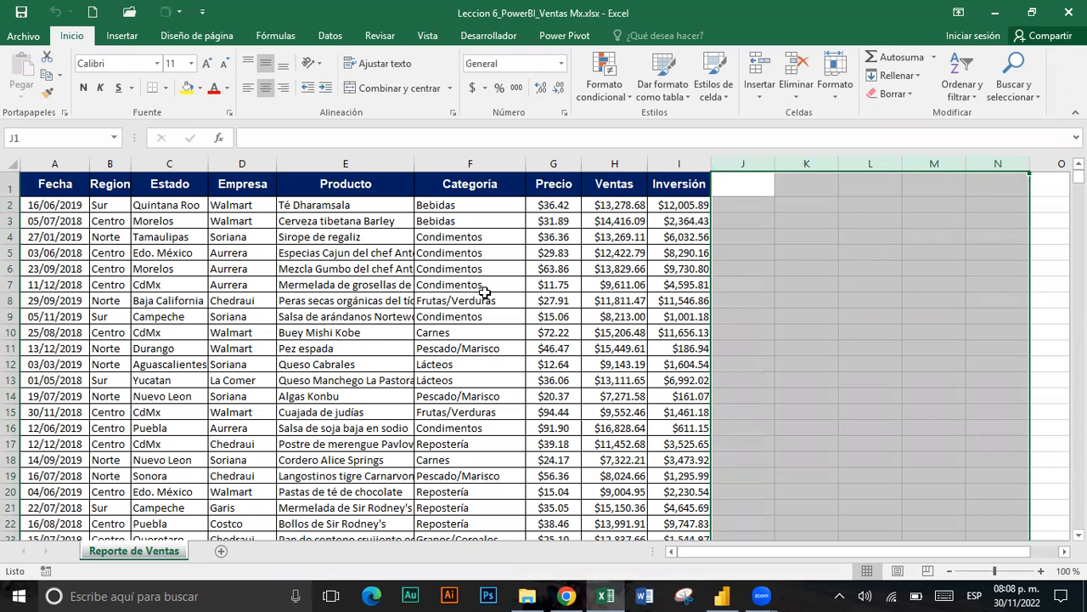
pyautogui.click(380, 286)
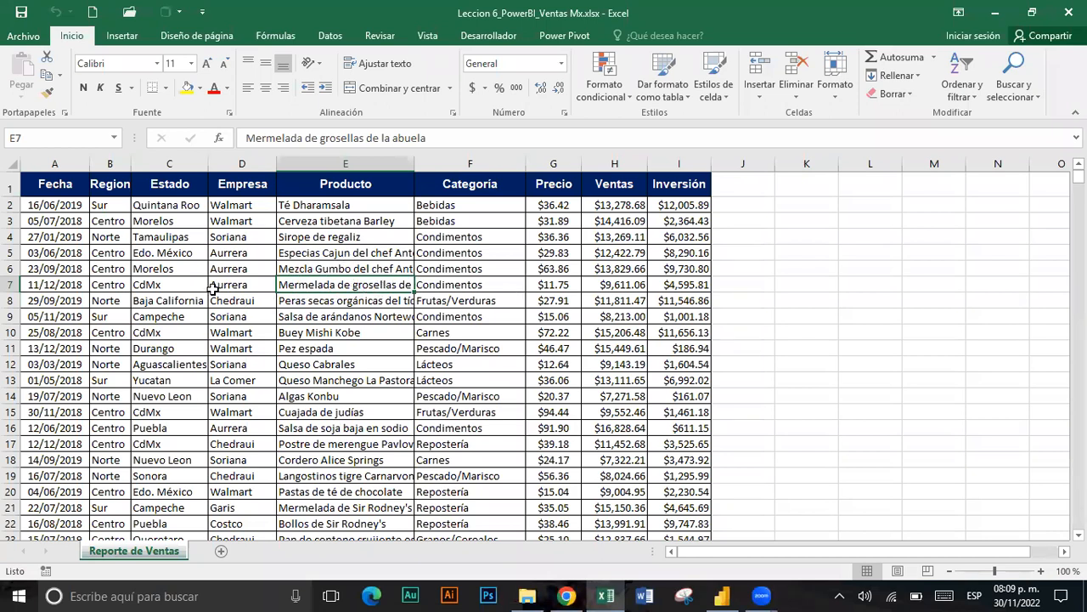
# - Convert the whole sales data range $A$1:$I$2000 on the Reporte de Ventas sheet into a table with headers
pyautogui.click(315, 312)
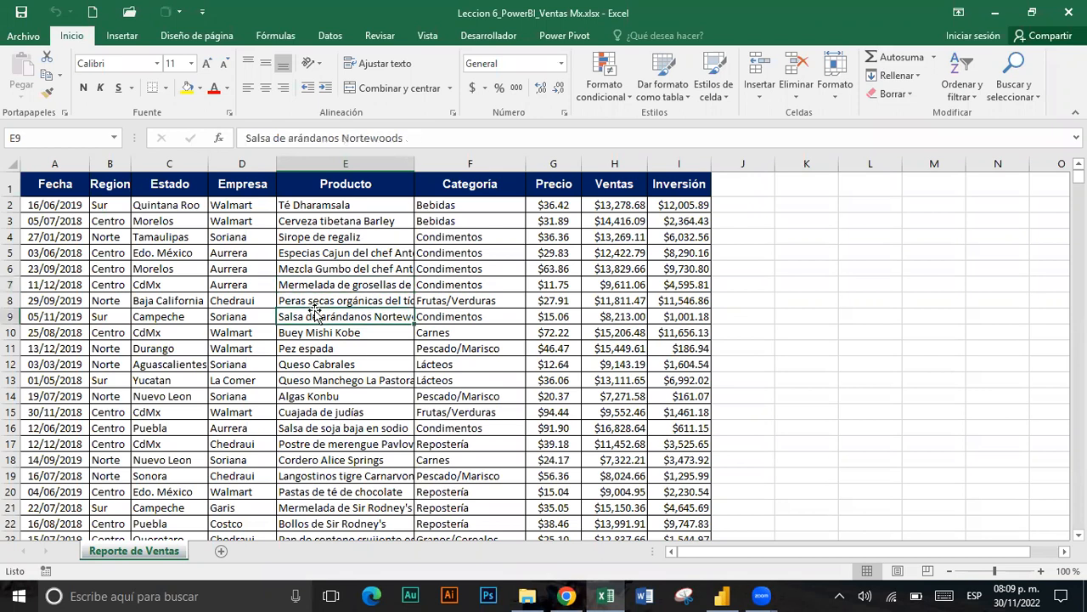
pyautogui.hotkey('ctrl', 'a')
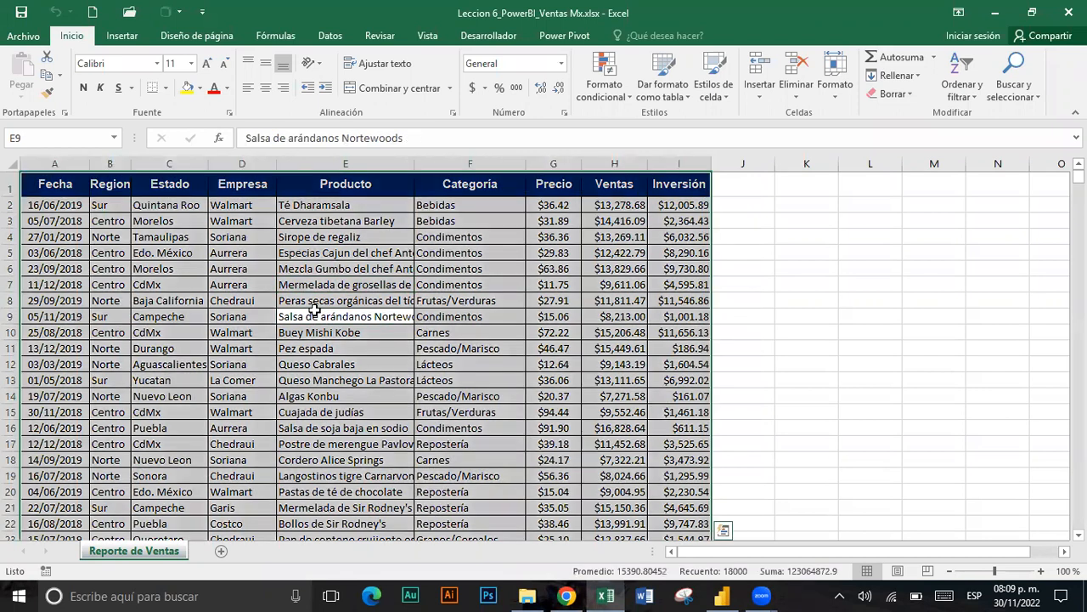
pyautogui.click(122, 36)
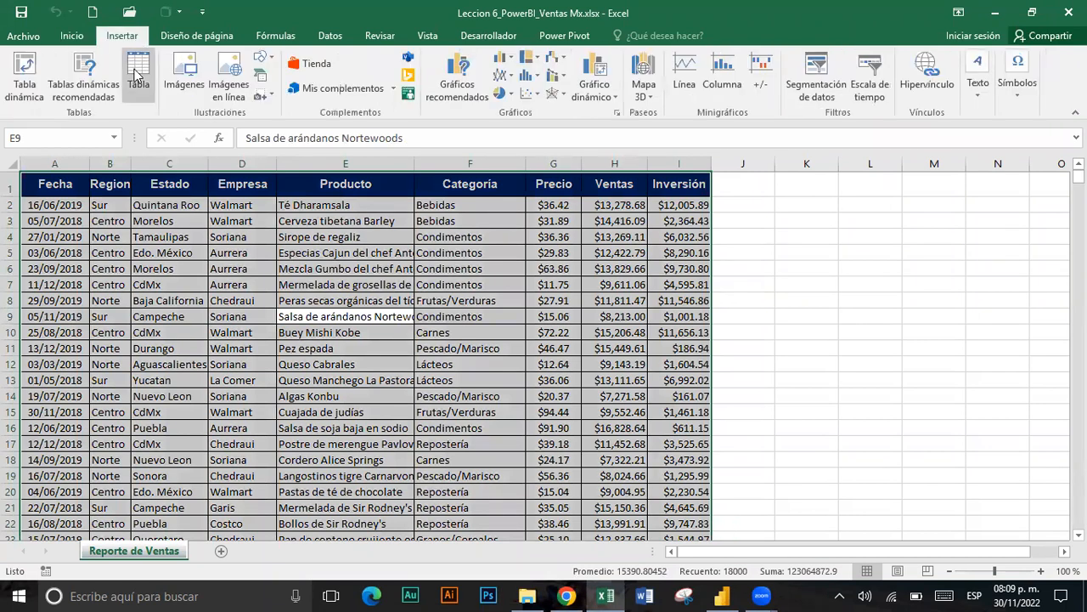
pyautogui.click(136, 74)
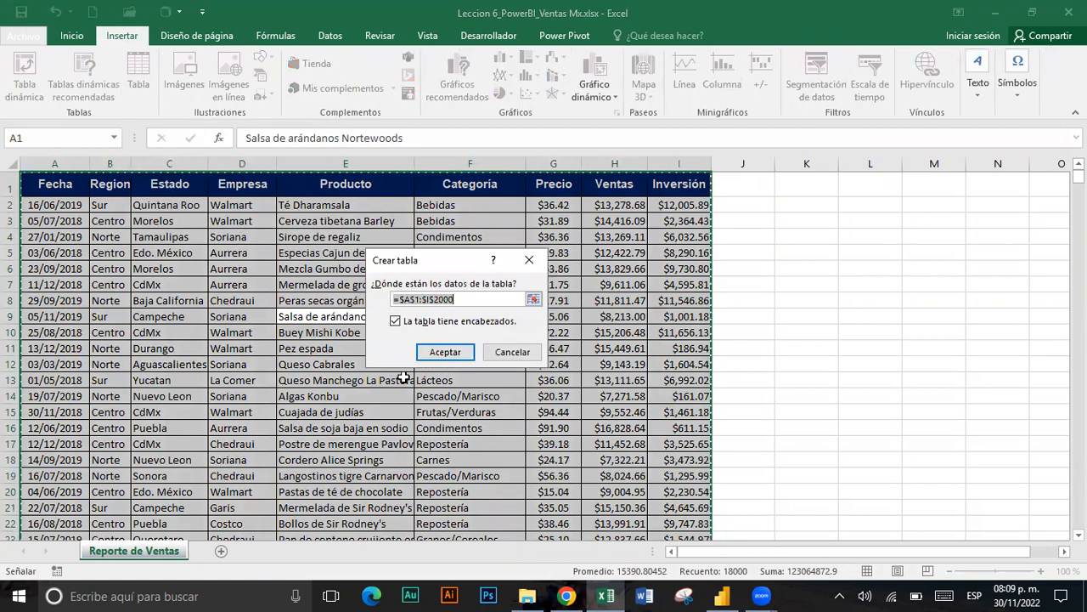
pyautogui.click(436, 360)
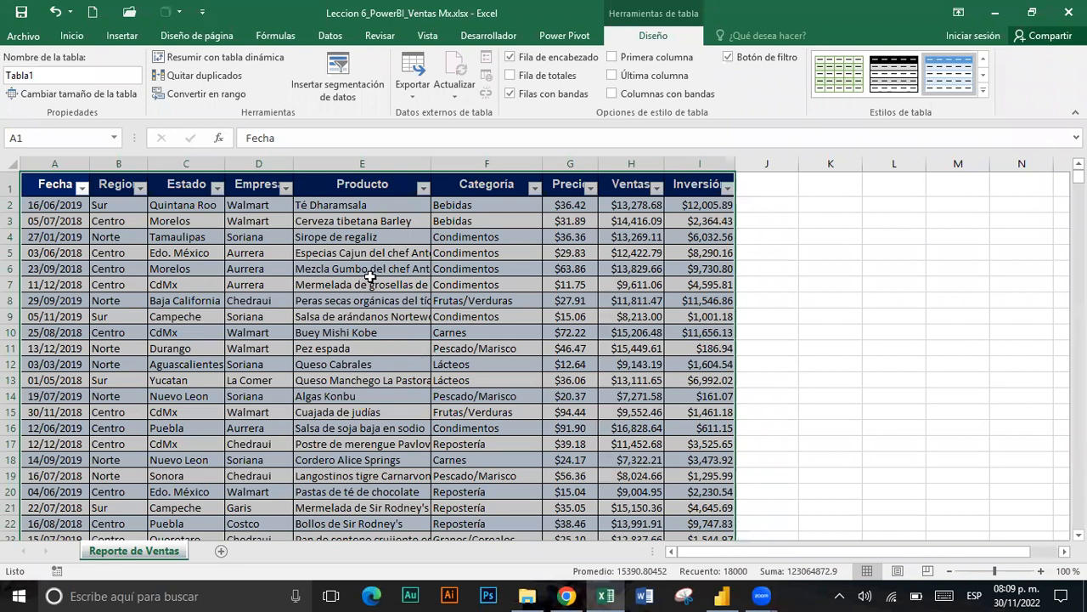
# - Rename the new table as Tabla_Ventas
pyautogui.click(103, 77)
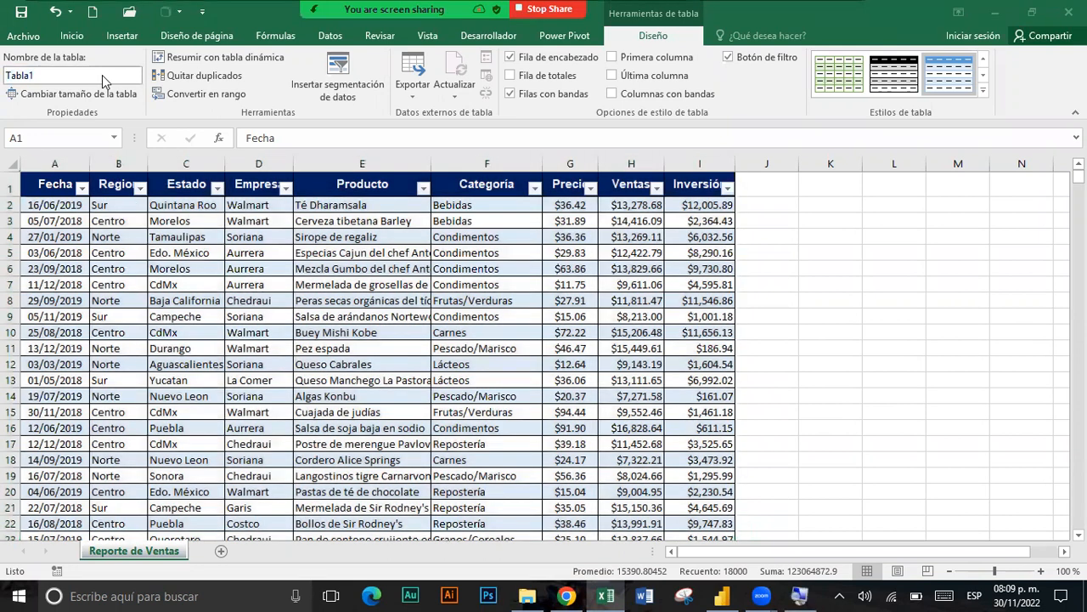
pyautogui.click(103, 76)
pyautogui.doubleClick(102, 76)
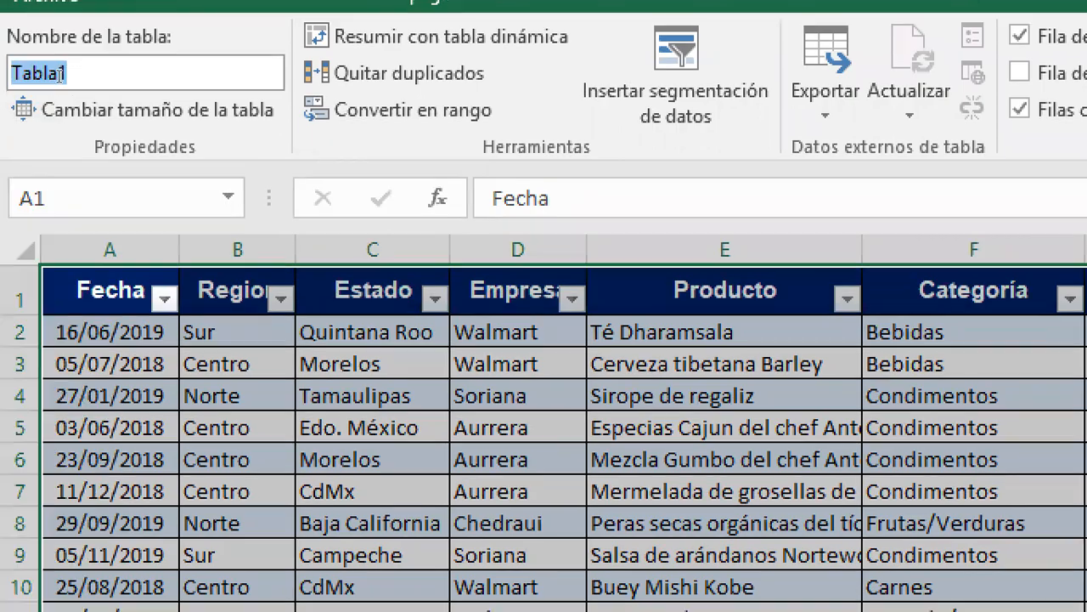
pyautogui.click(103, 76)
pyautogui.press('BackSpace')
pyautogui.write('_Ventas')
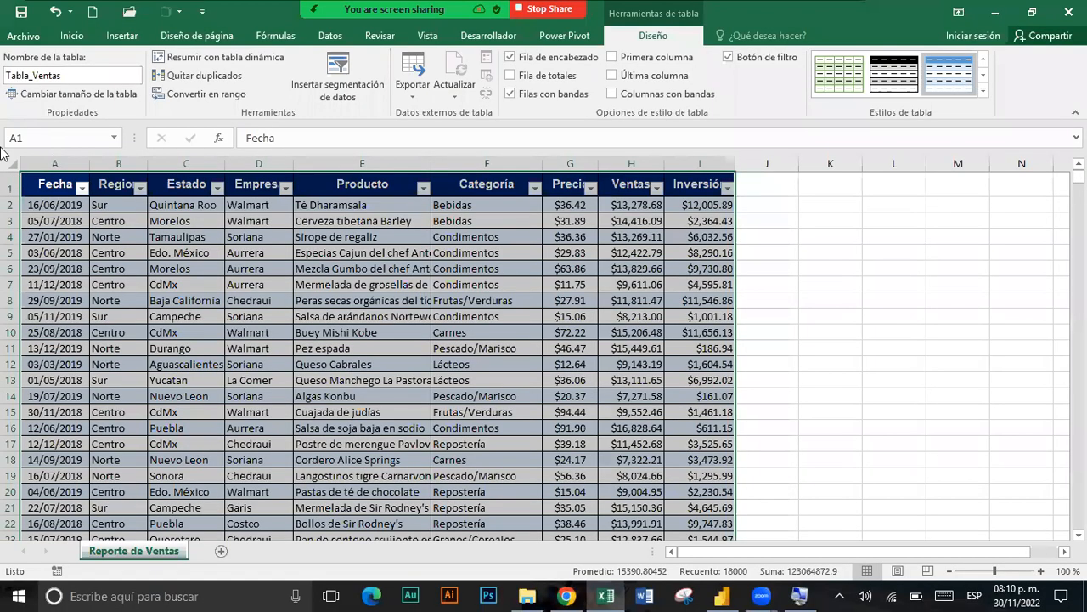
# - Start a new record in row 2001 below the table's last row by copying the Fecha value from cell A1999 into A2001
pyautogui.click(79, 214)
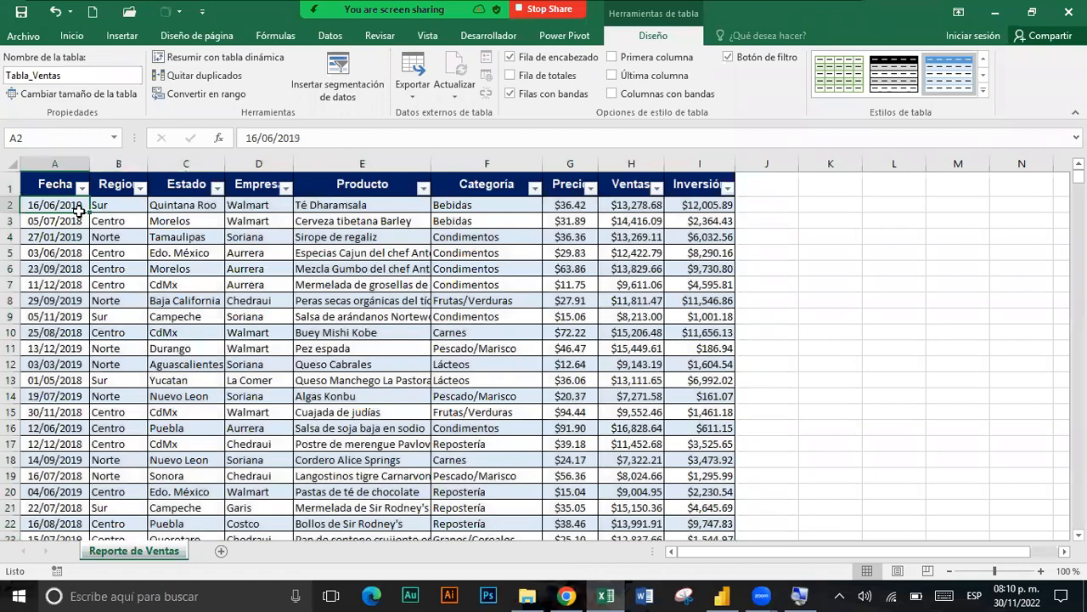
pyautogui.doubleClick(79, 212)
pyautogui.scroll(-4, 49, 365)
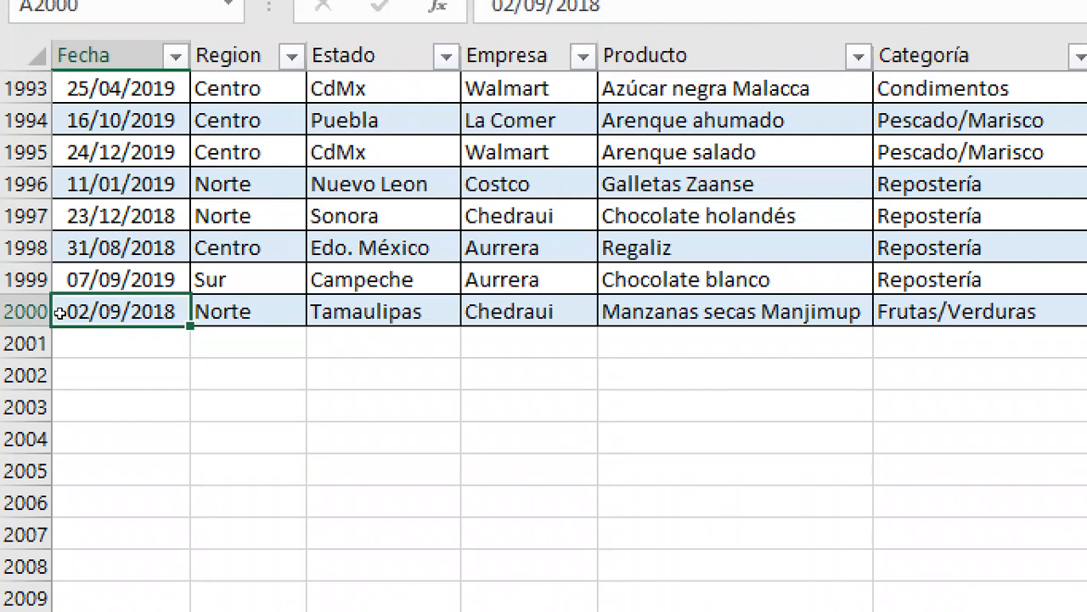
pyautogui.press('Up')
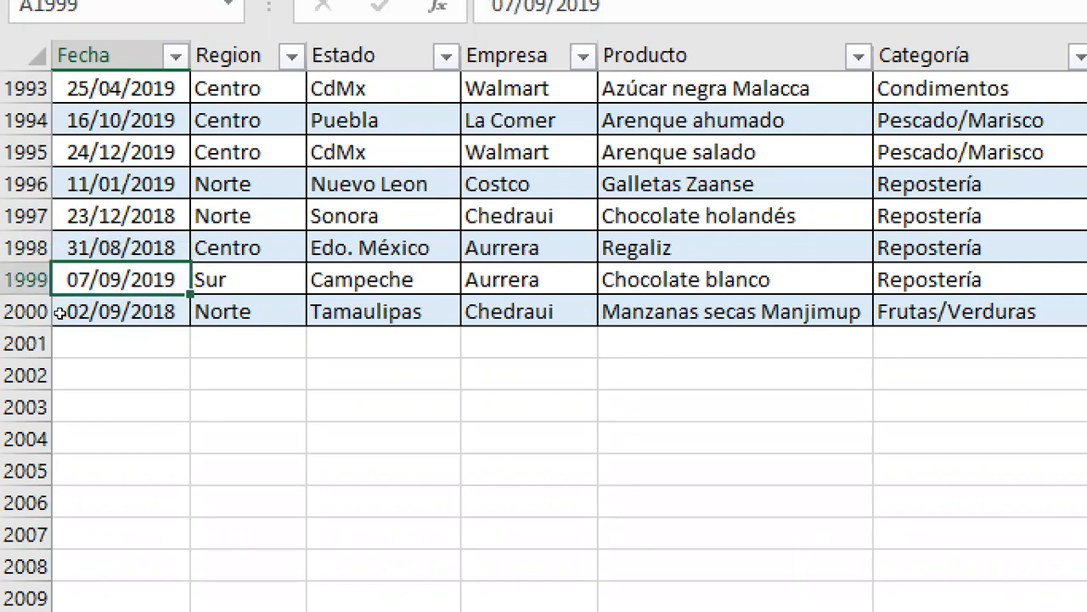
pyautogui.hotkey('ctrl', 'c')
pyautogui.press('Down')
pyautogui.press('Down')
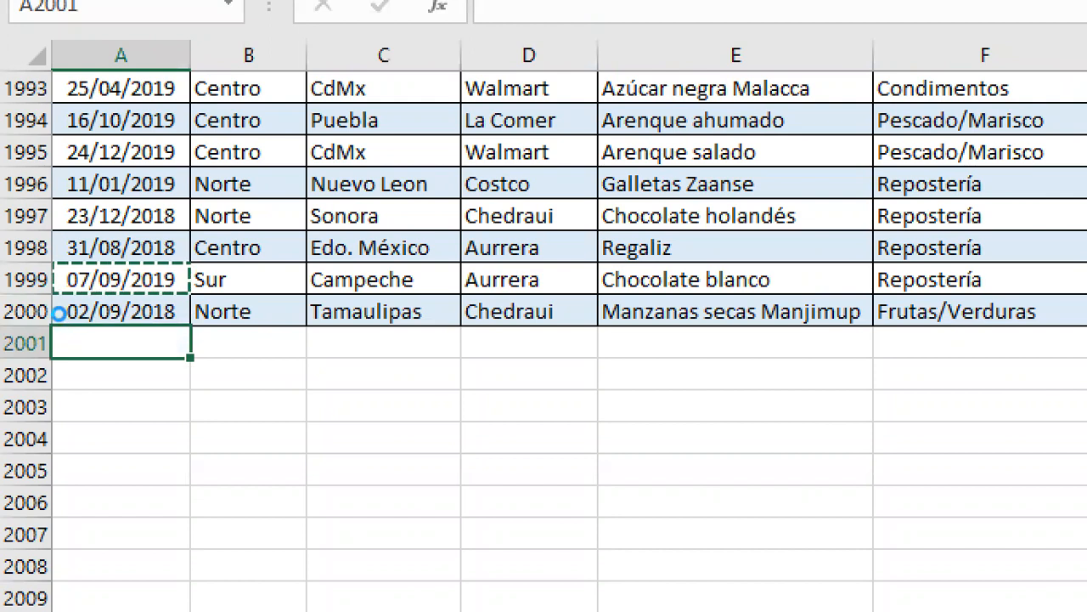
pyautogui.hotkey('ctrl', 'v')
# - Fill in row 2001 with Region Centro, Estado CdMx and Empresa Walmart
pyautogui.press('Right')
pyautogui.write('c')
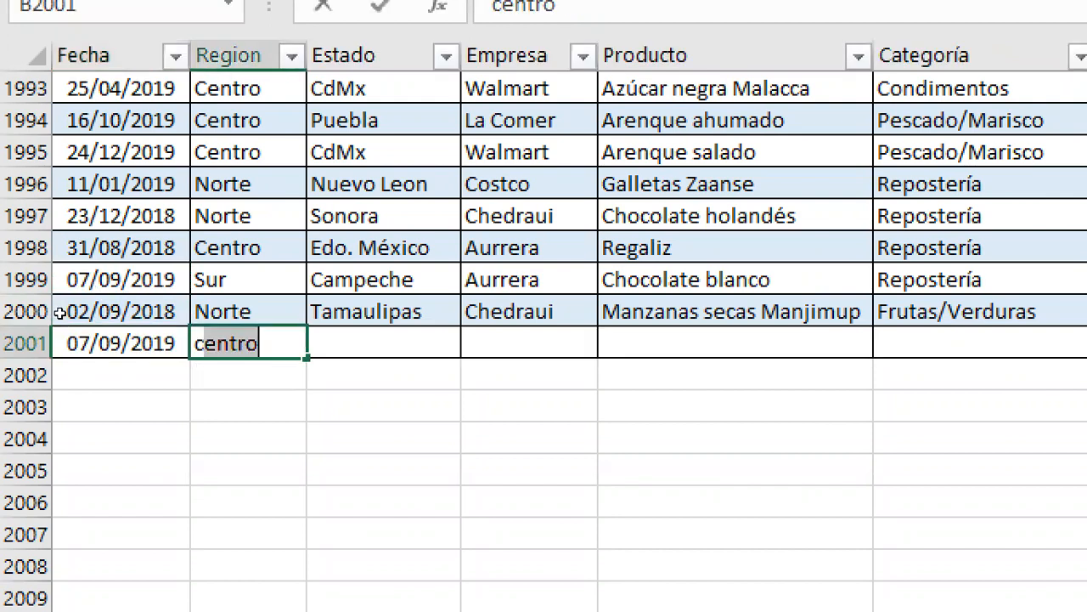
pyautogui.press('Tab')
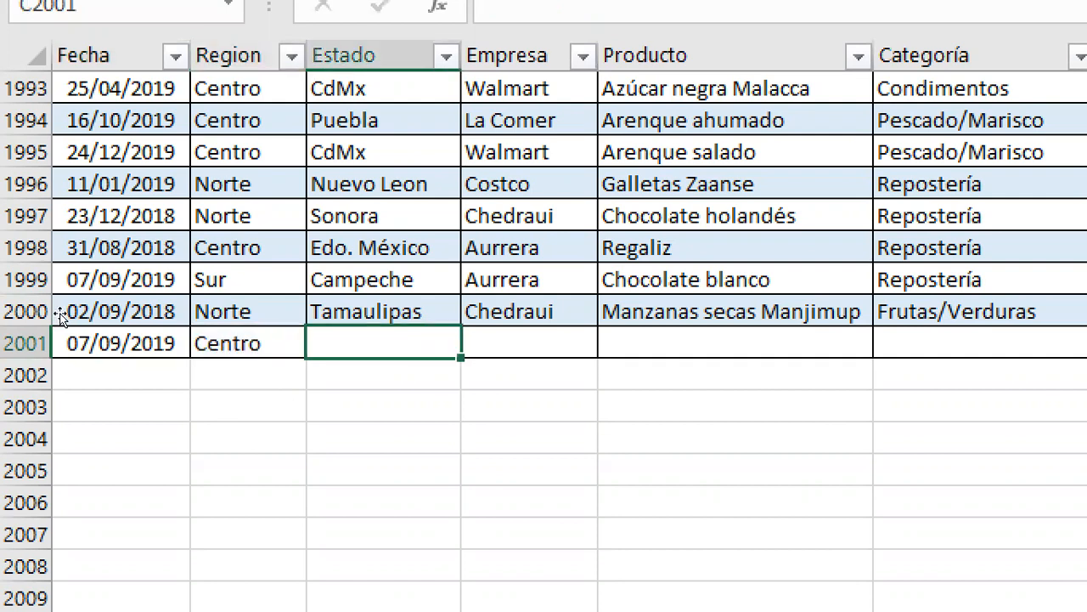
pyautogui.write('cs')
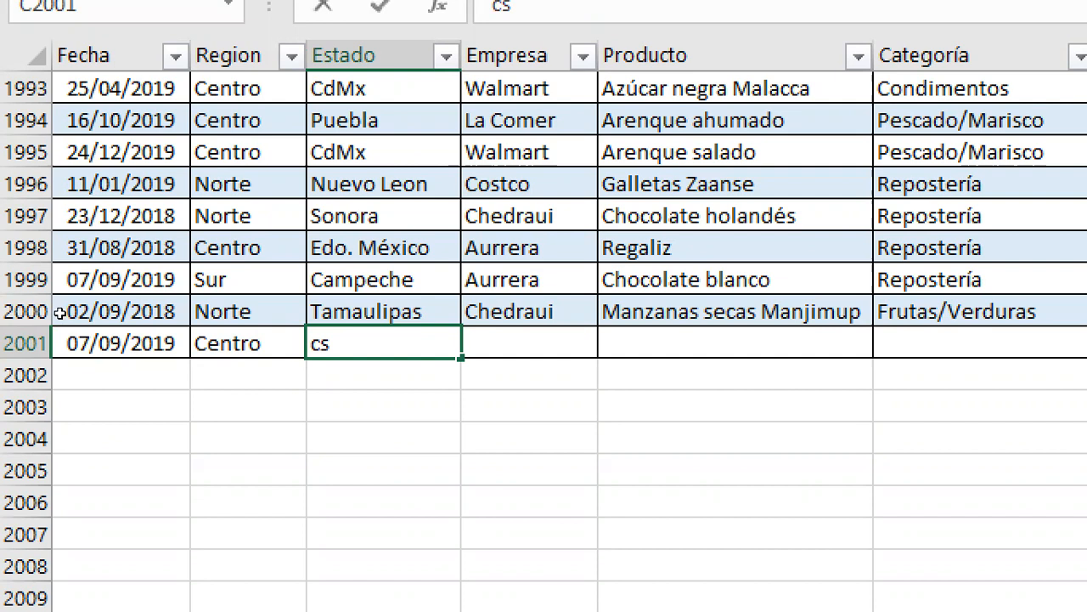
pyautogui.press('BackSpace')
pyautogui.write('d')
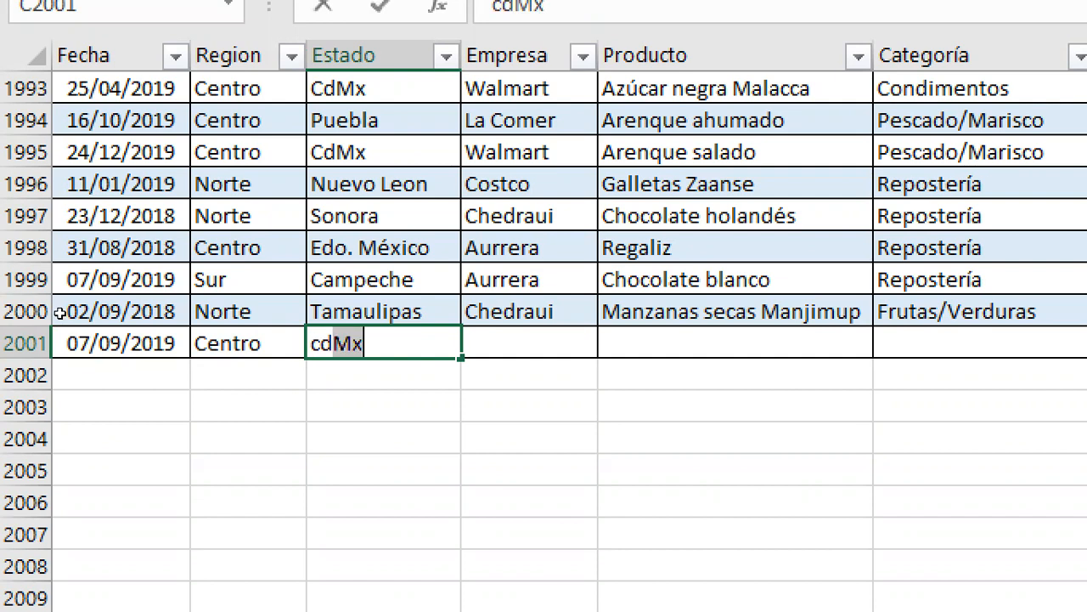
pyautogui.press('Tab')
pyautogui.write('walmart')
pyautogui.press('Tab')
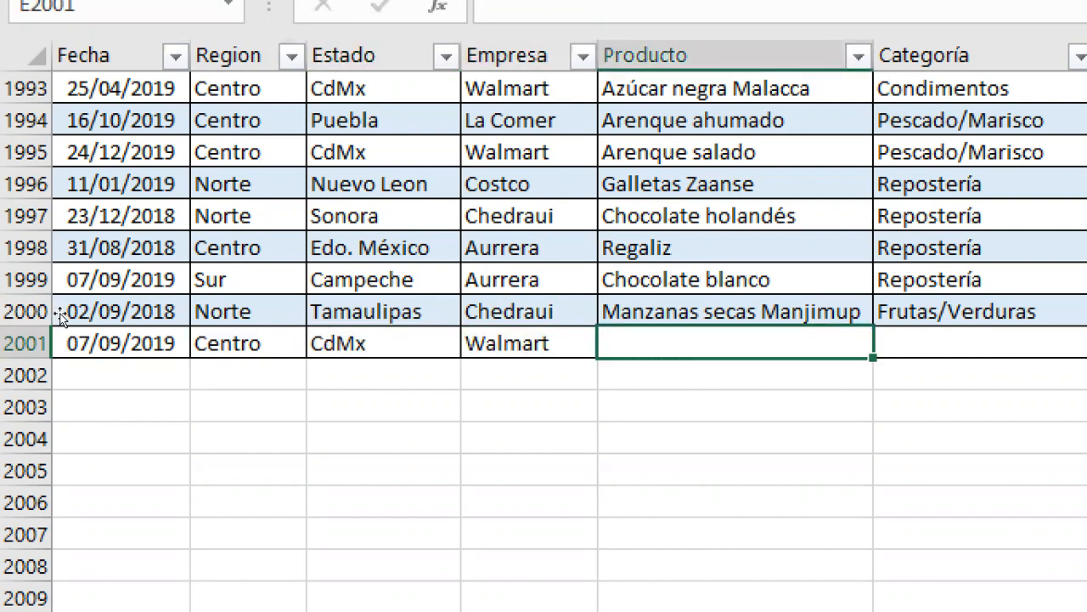
# - Fill in row 2001 with Producto Regaliz, Categoría Repostería and Precio 36.54
pyautogui.write('regaliz')
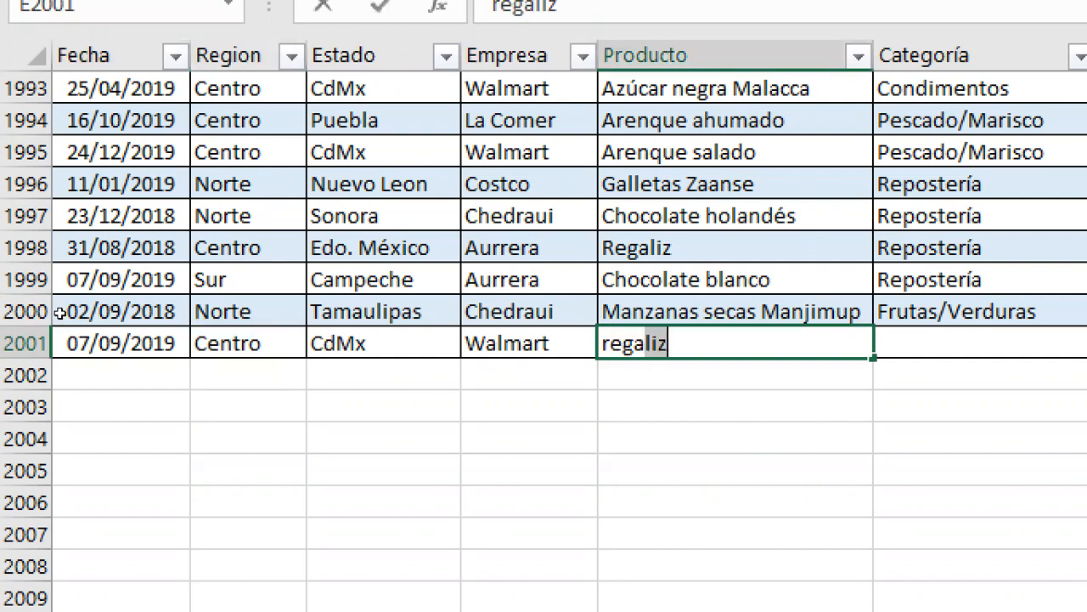
pyautogui.press('Tab')
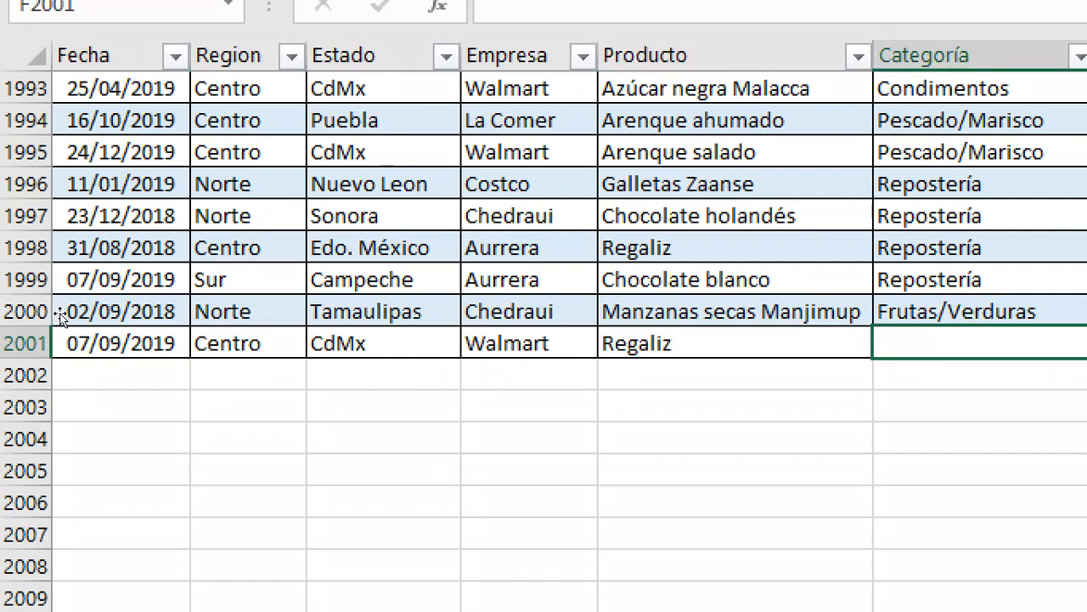
pyautogui.write('repostería')
pyautogui.press('Tab')
pyautogui.press('Tab')
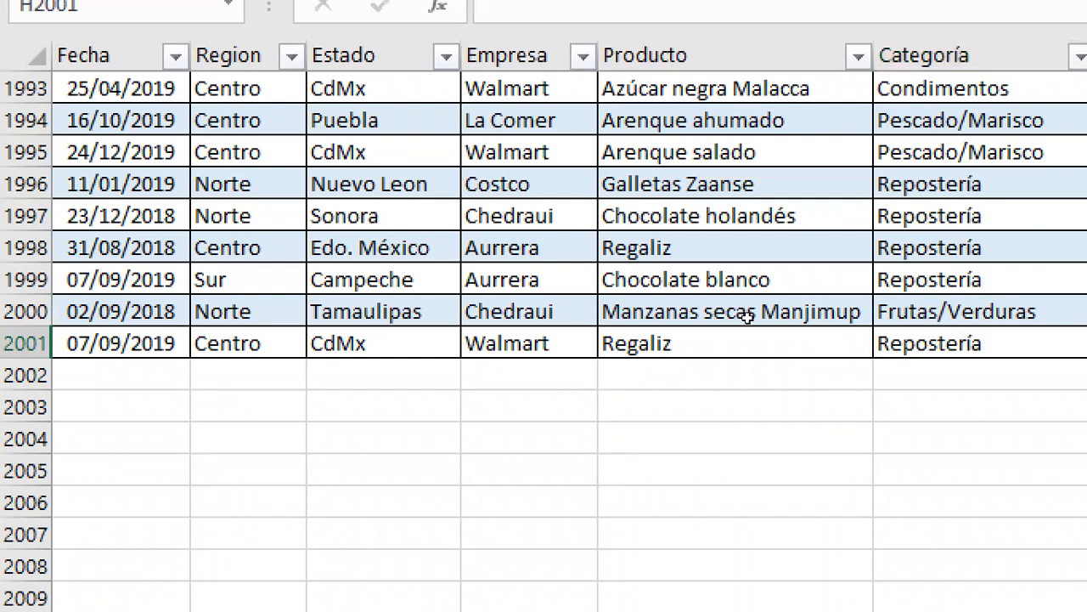
pyautogui.hotkey('shift', 'Tab')
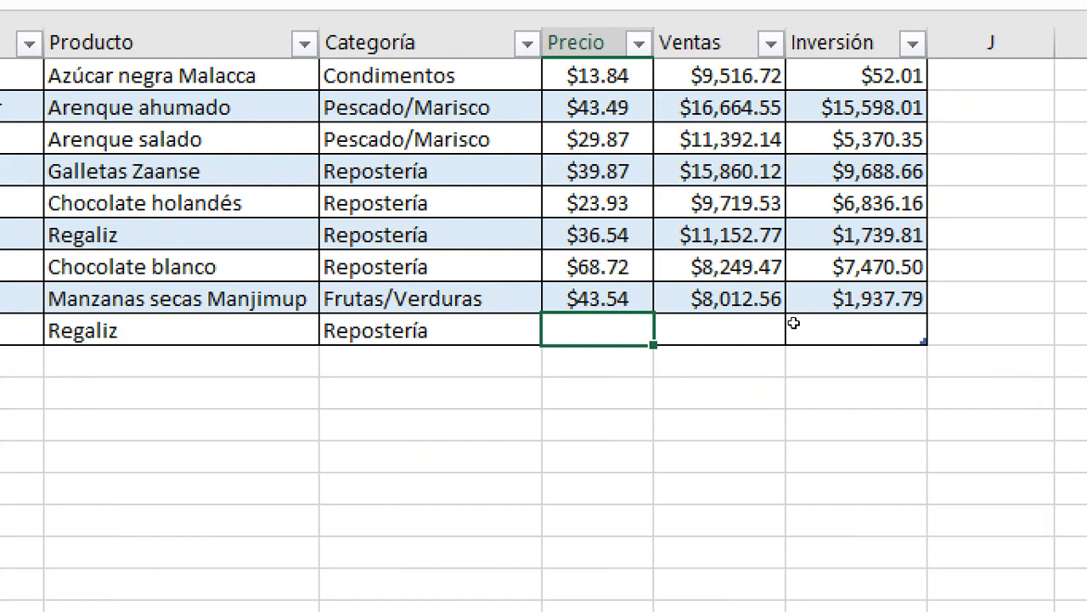
pyautogui.write('36.54')
pyautogui.press('Tab')
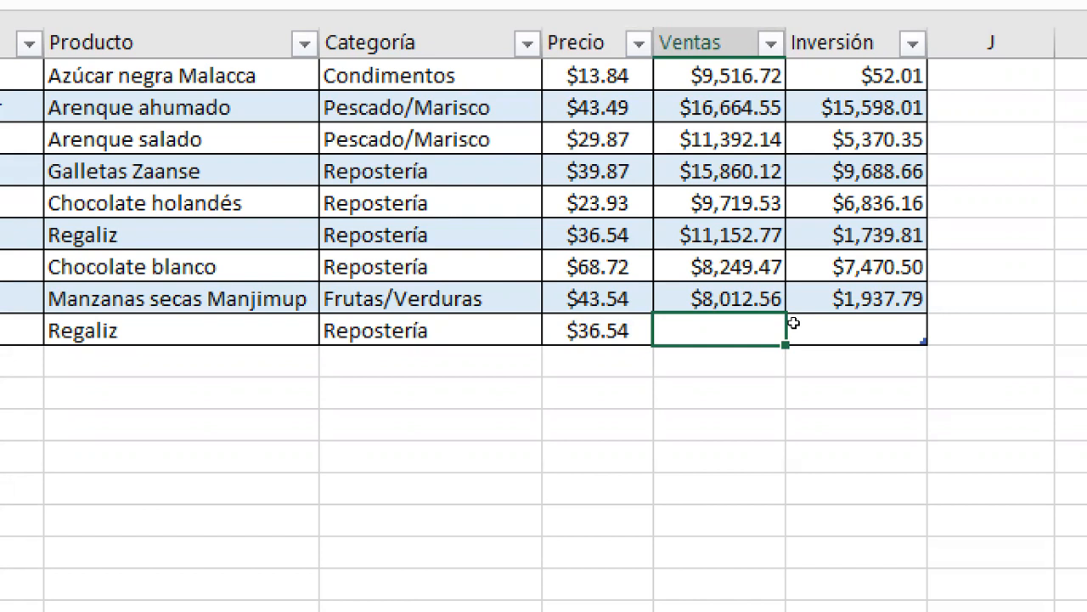
pyautogui.write('=')
pyautogui.press('Left')
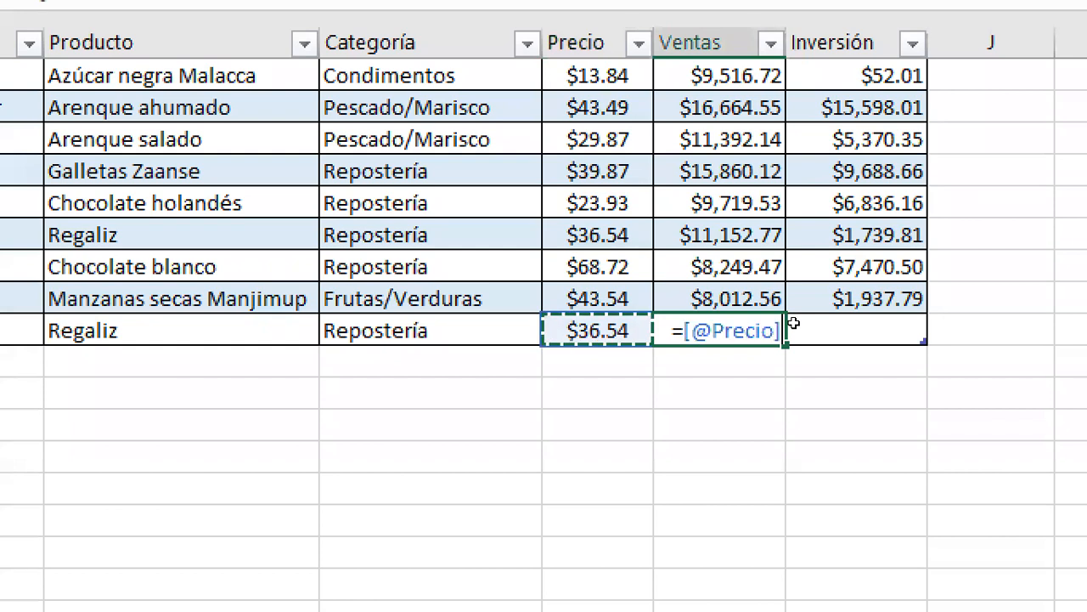
pyautogui.write('*10')
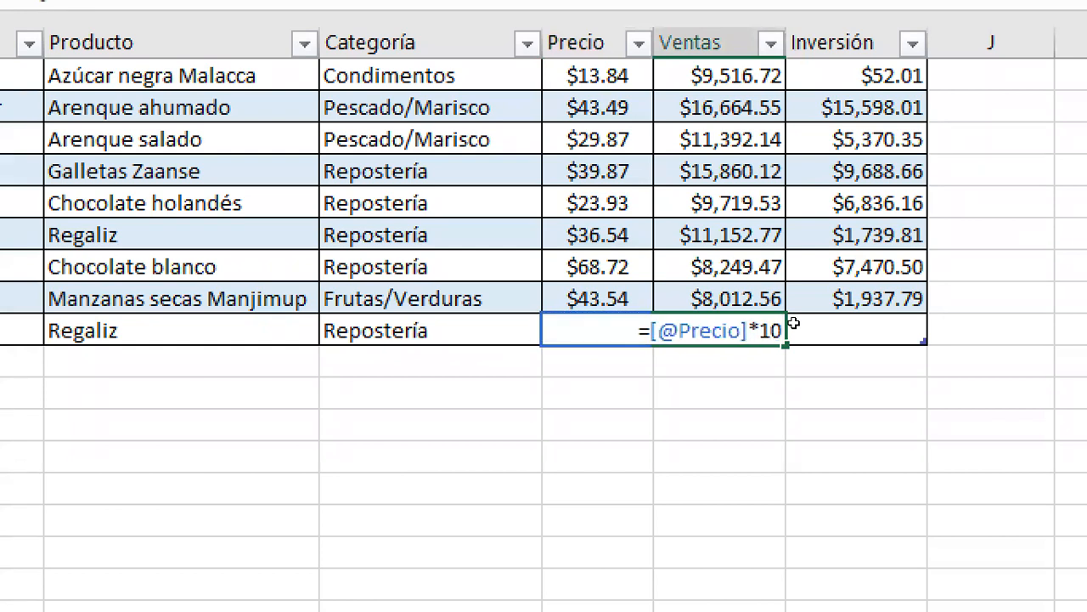
pyautogui.hotkey('ctrl', 'Return')
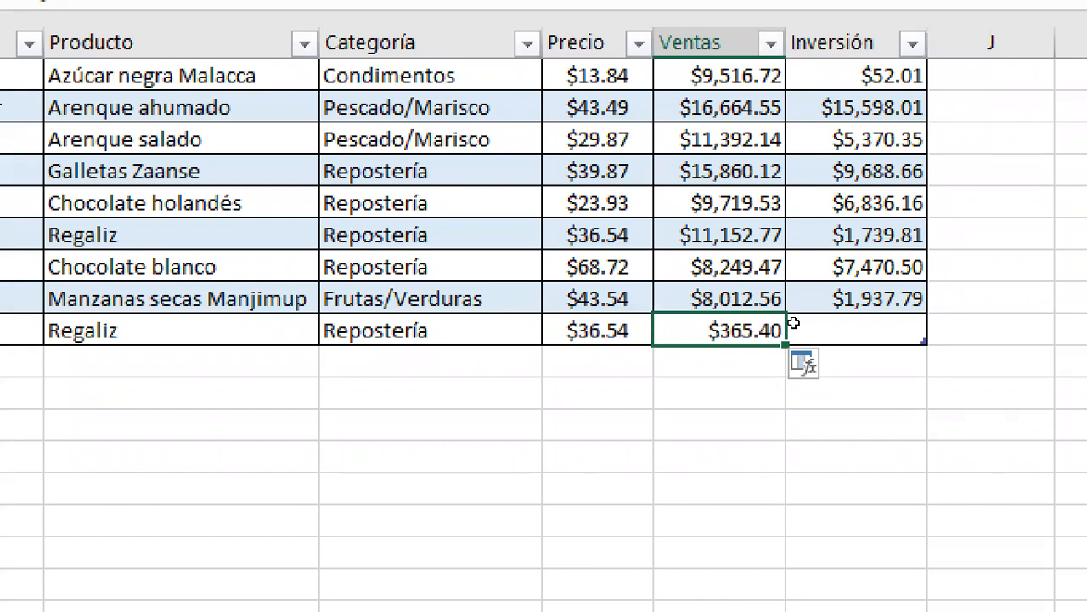
pyautogui.click(793, 323)
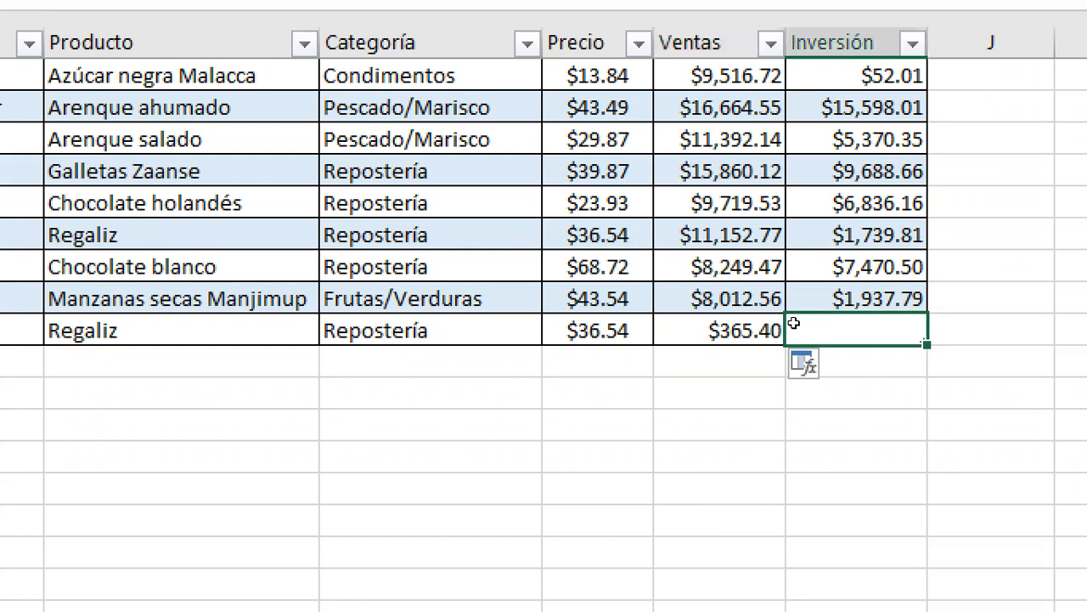
pyautogui.write('300')
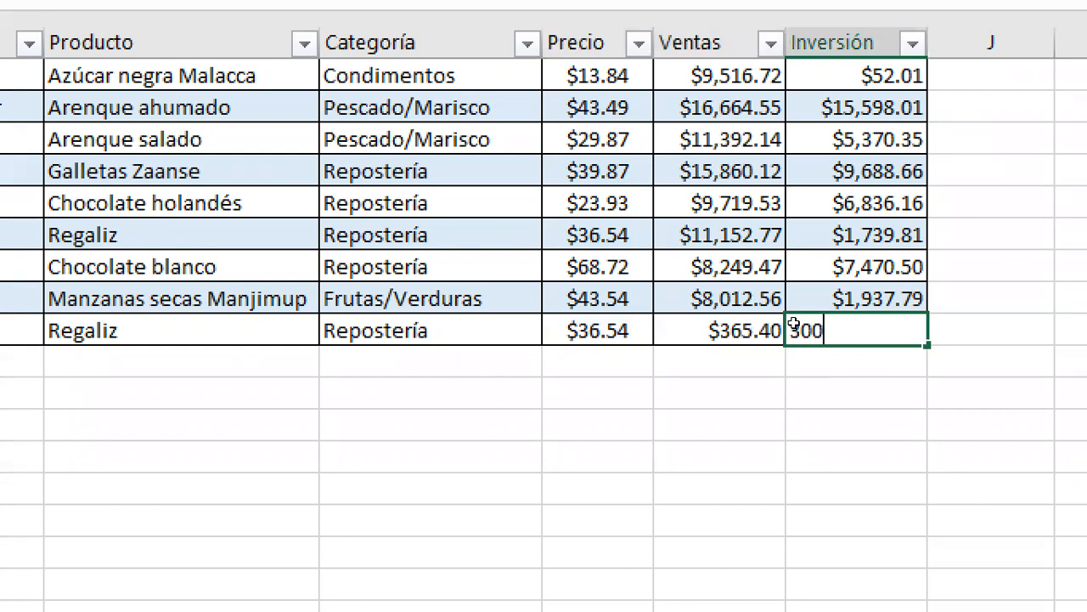
pyautogui.press('Return')
pyautogui.click(793, 323)
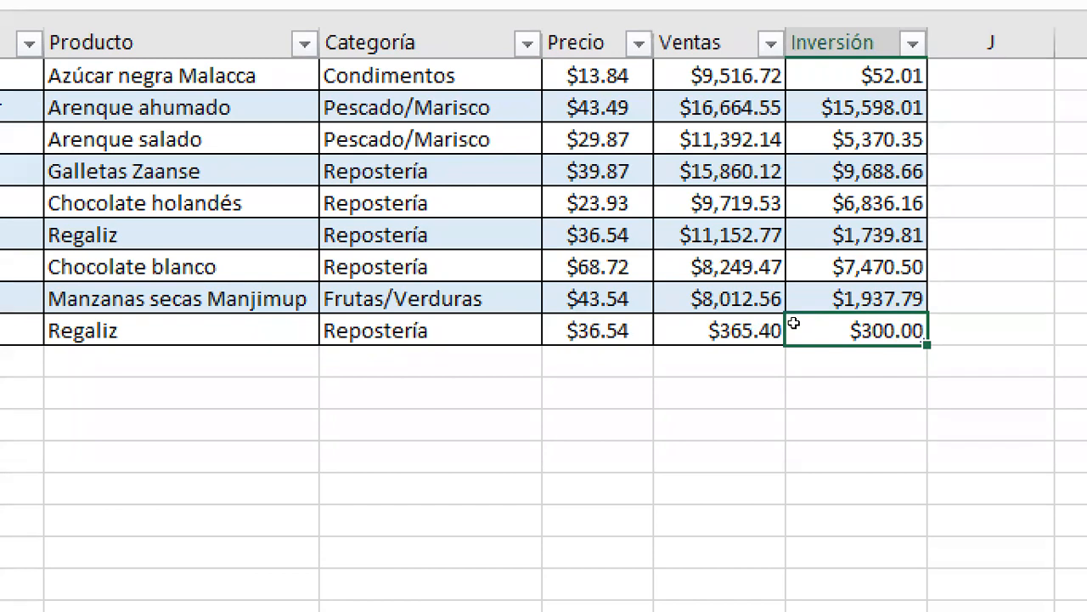
# - Start a new record in row 2002 below the table by copying the Fecha value from cell A1996 into A2002
pyautogui.press('Left')
pyautogui.press('Left')
pyautogui.press('Left')
pyautogui.press('Left')
pyautogui.press('Left')
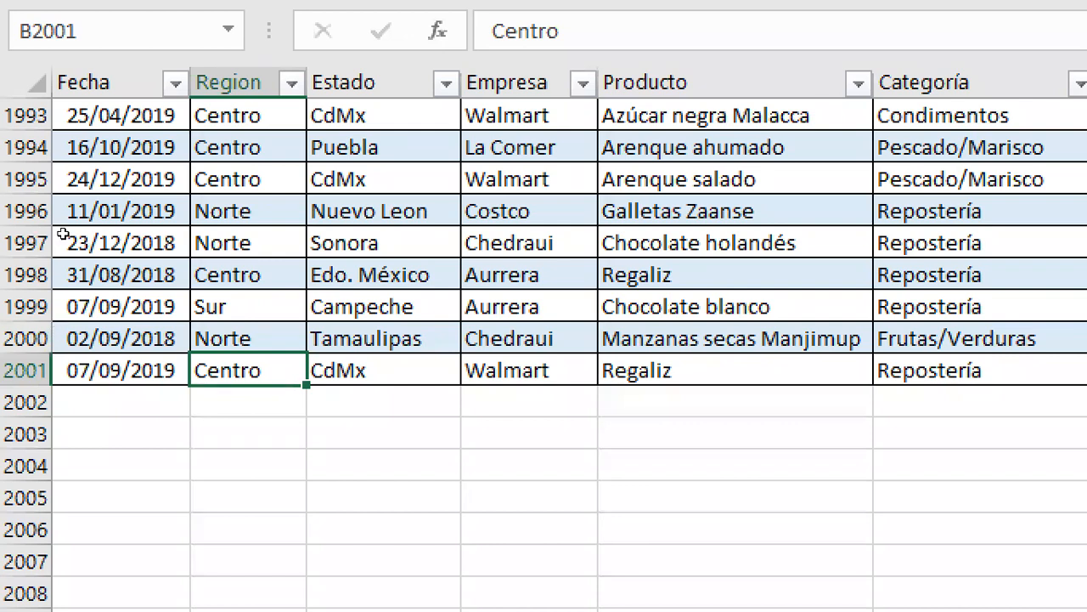
pyautogui.click(154, 218)
pyautogui.hotkey('ctrl', 'c')
pyautogui.hotkey('ctrl', 'Down')
pyautogui.press('Down')
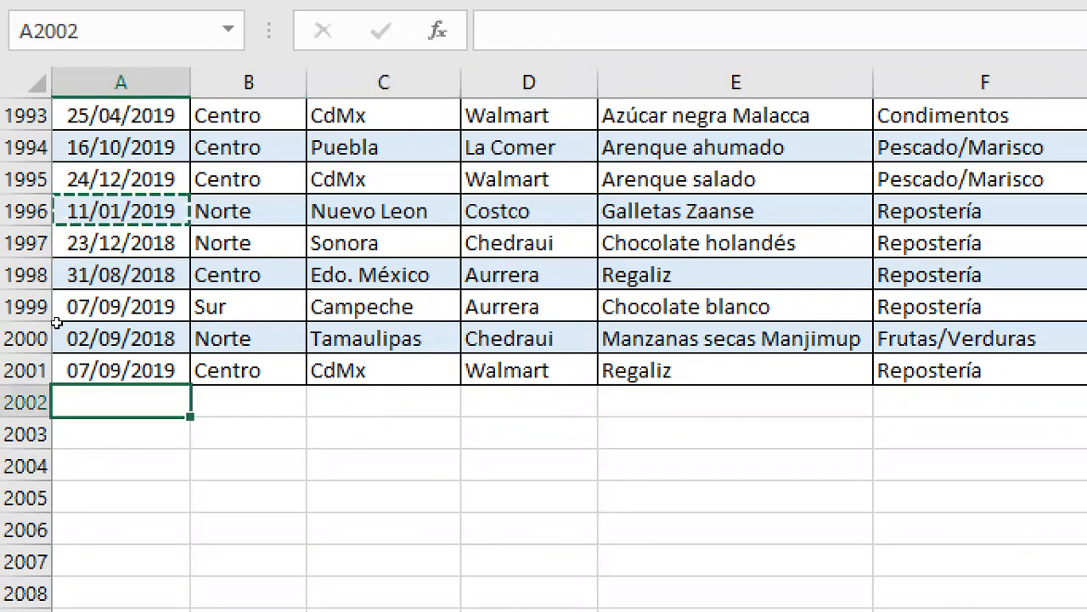
pyautogui.hotkey('ctrl', 'v')
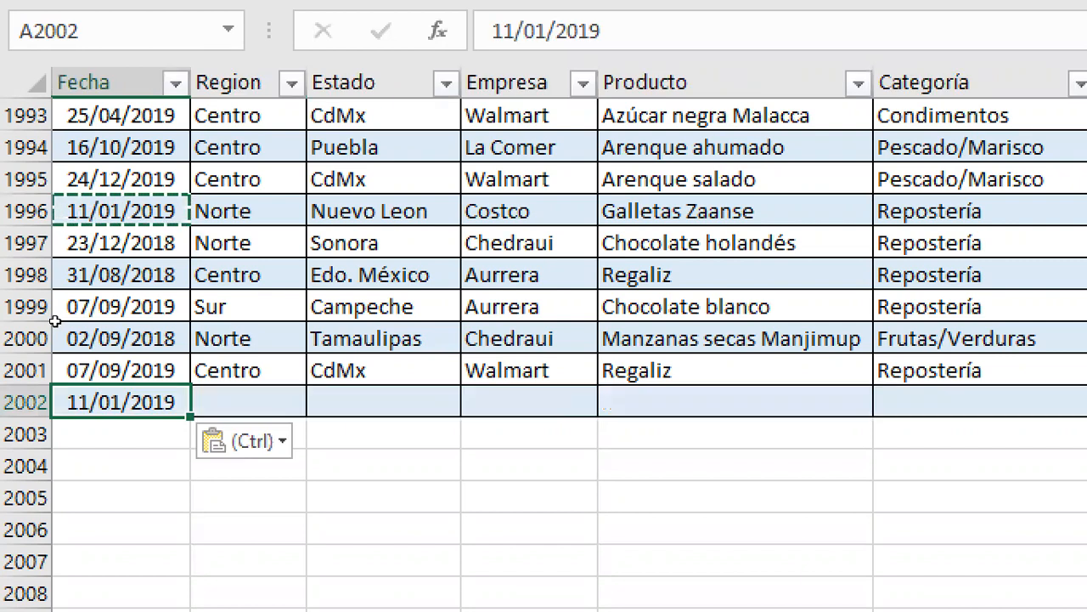
# - Fill in row 2002 with Region Sur, Estado Quintana Roo and Empresa Aurrera
pyautogui.press('Tab')
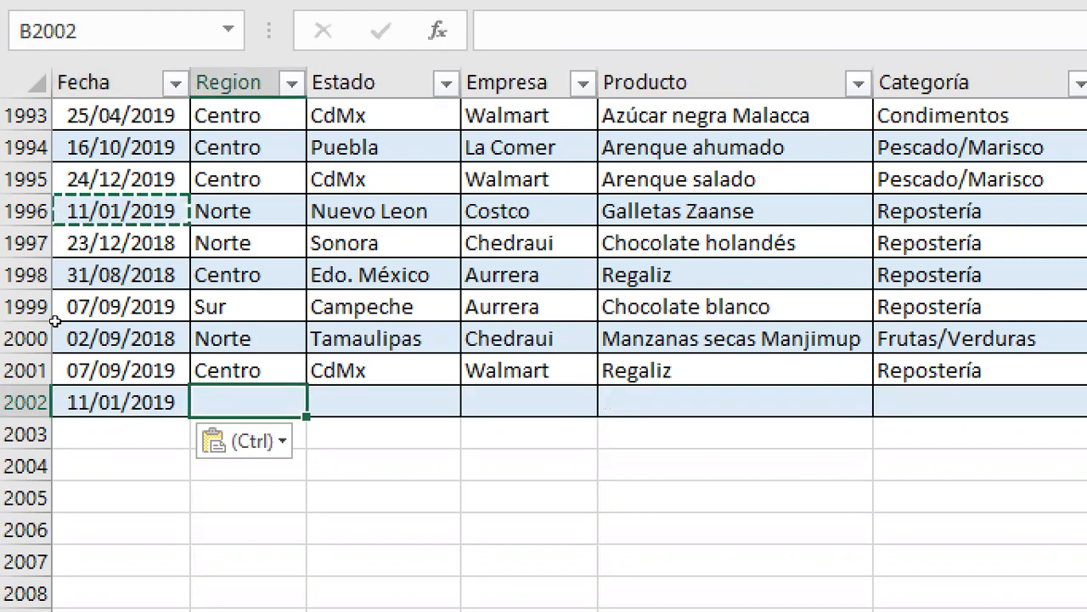
pyautogui.write('s')
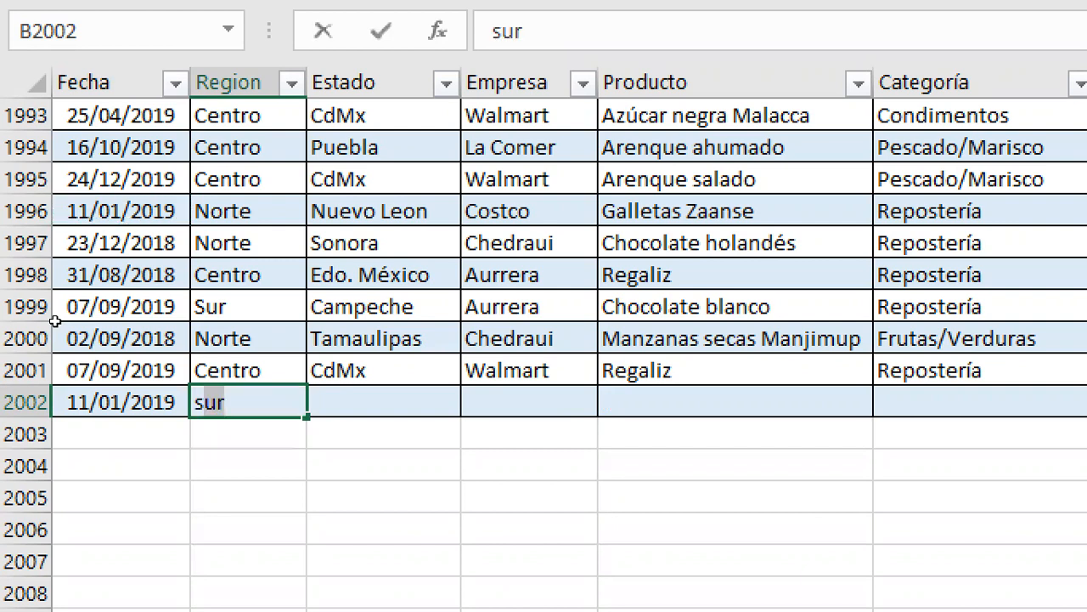
pyautogui.press('Tab')
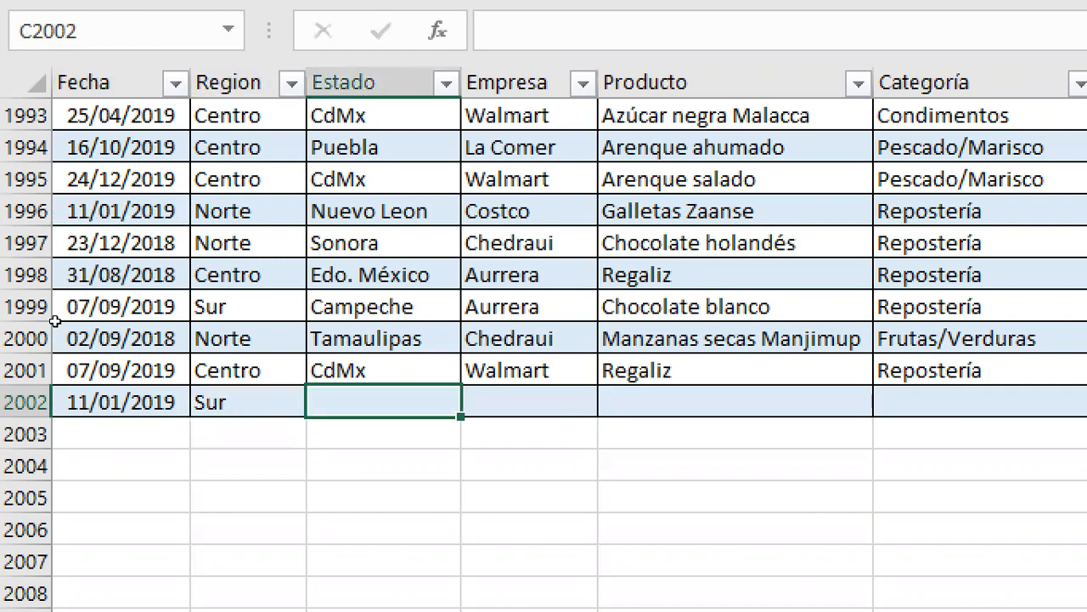
pyautogui.write('quintana Roo')
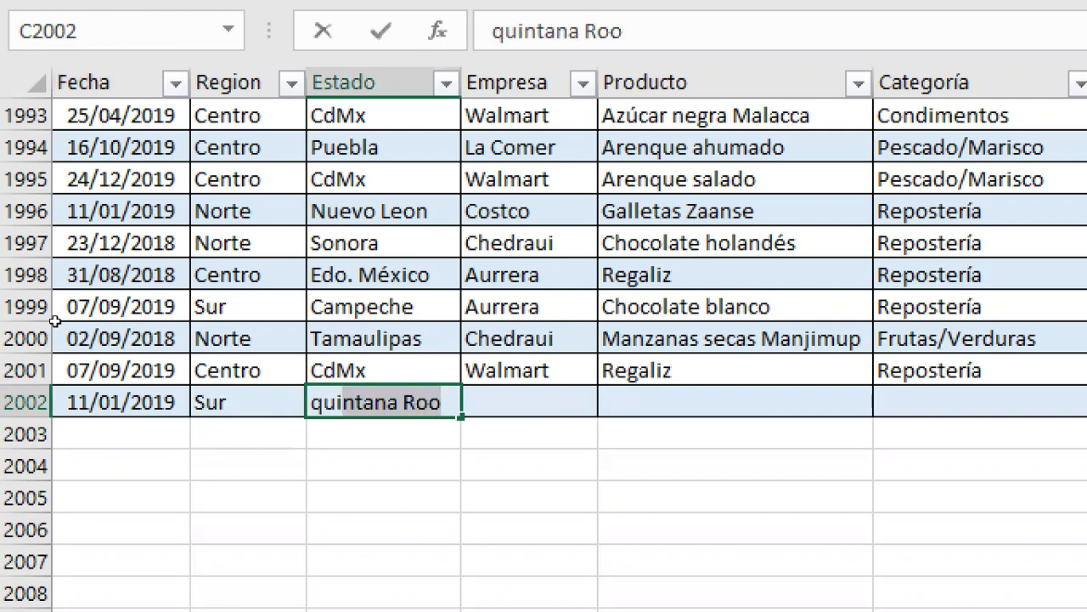
pyautogui.press('Tab')
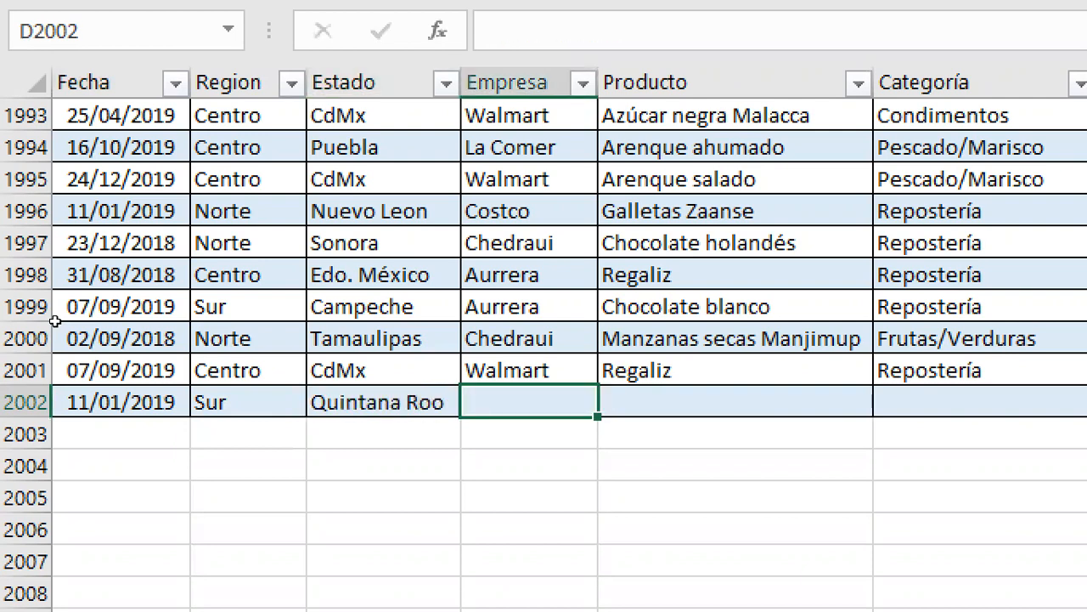
pyautogui.write('a')
pyautogui.press('Tab')
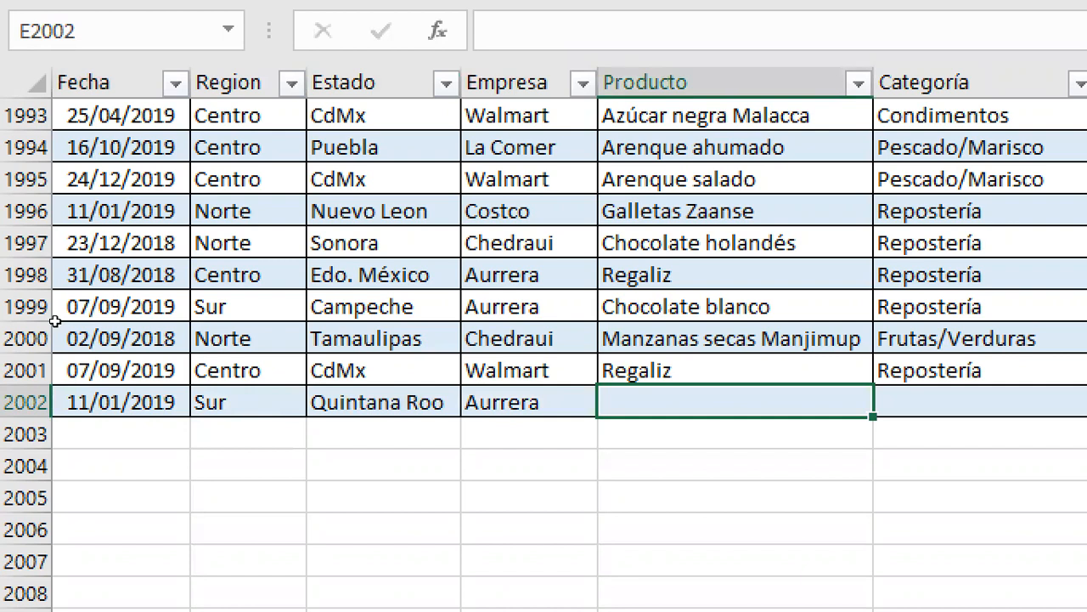
# - Enter Producto Cerveza Sasquatch and Categoría Bebidas in row 2002
pyautogui.write('cer')
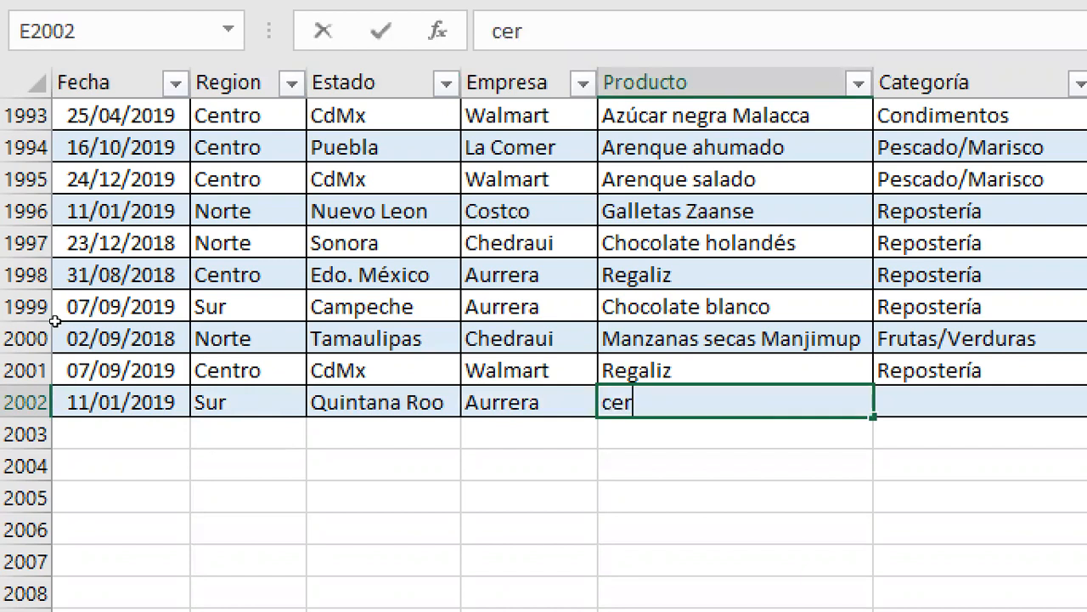
pyautogui.write('veza s')
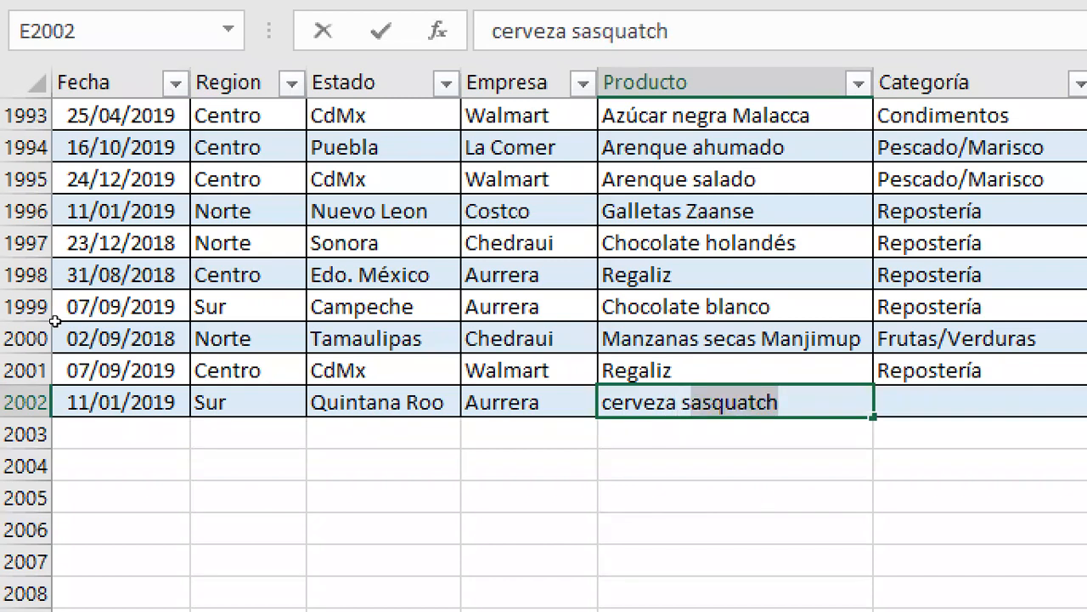
pyautogui.press('Tab')
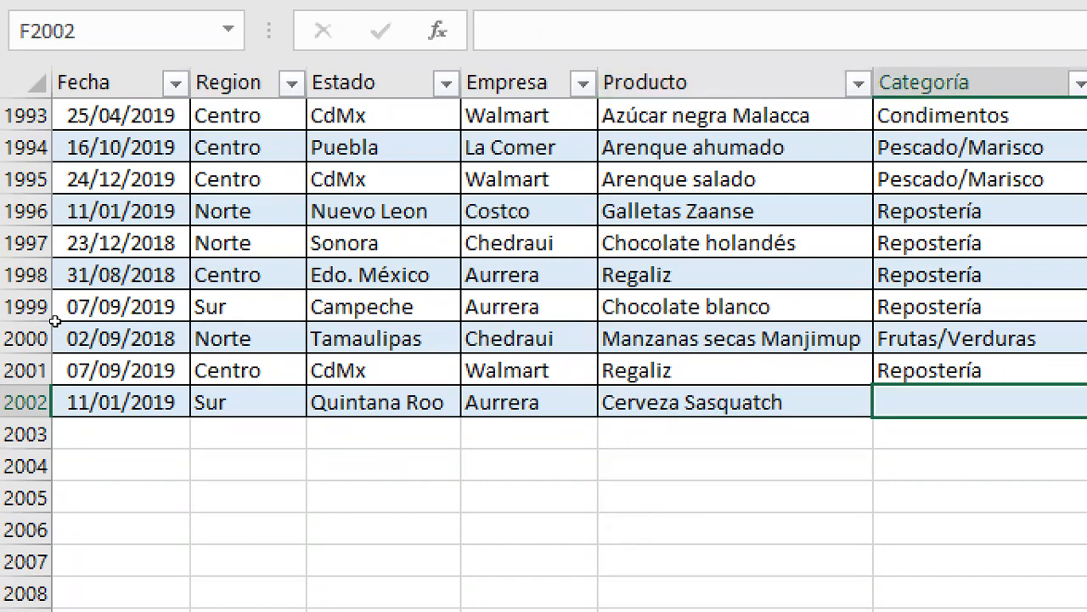
pyautogui.write('b')
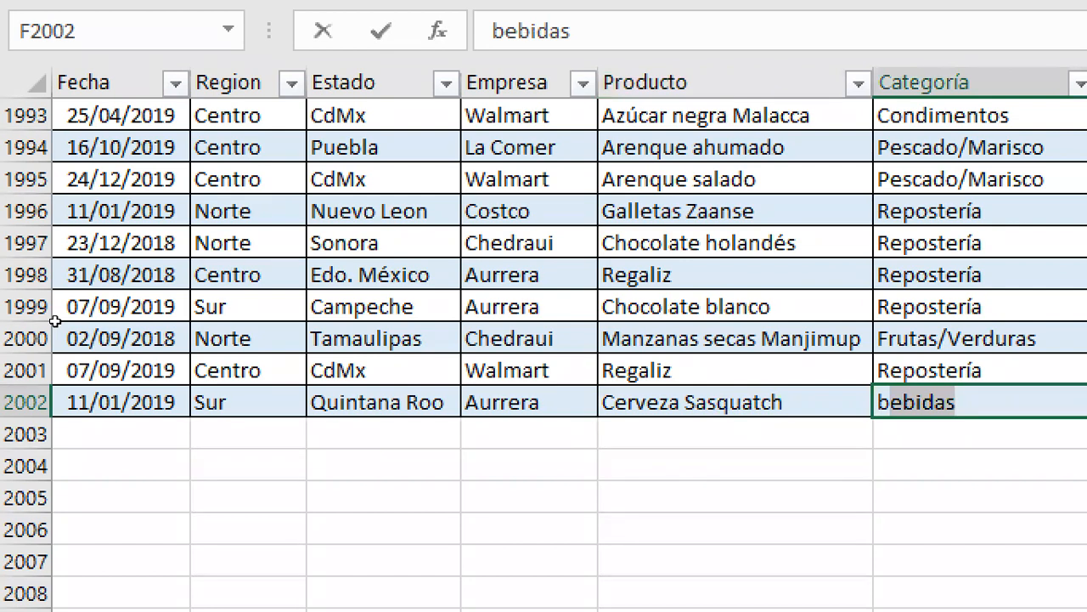
pyautogui.press('Tab')
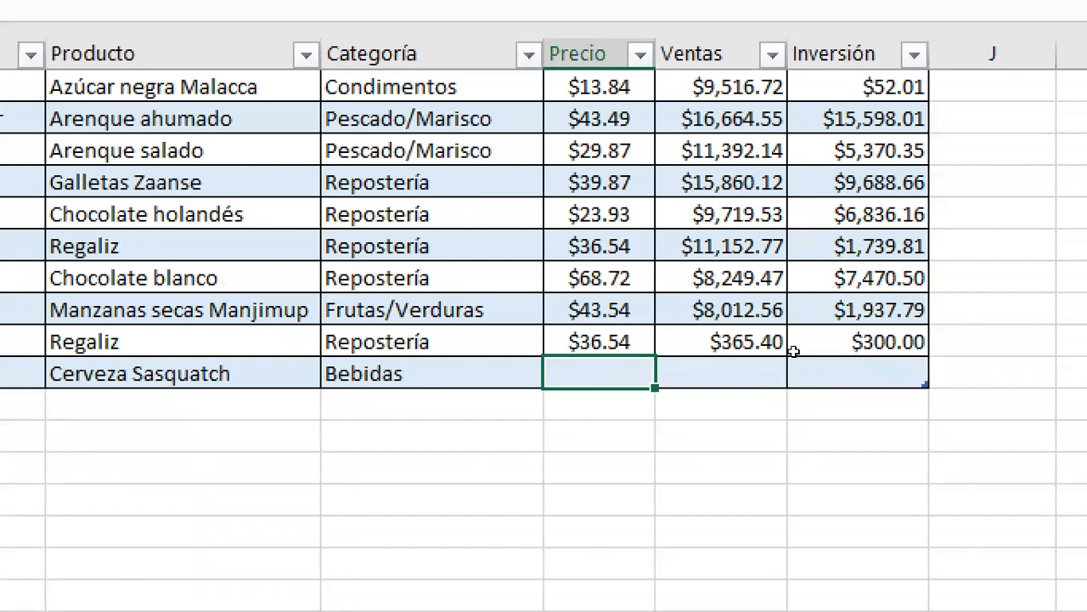
# - Complete row 2002 with a Precio of 70, Ventas of 1400 and an Inversión of 1200
pyautogui.write('70')
pyautogui.press('Tab')
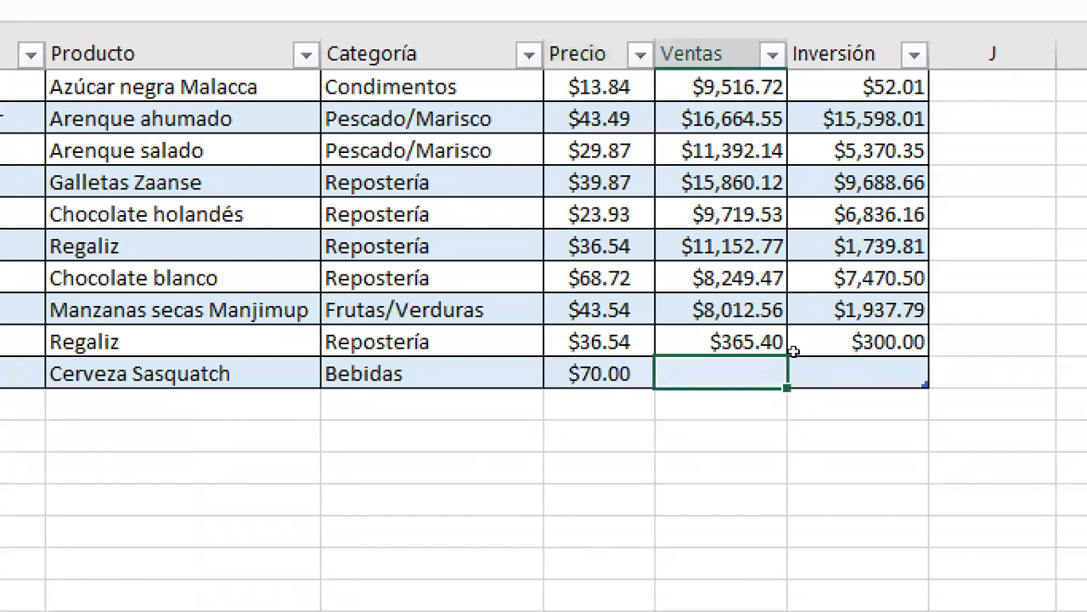
pyautogui.write('1400')
pyautogui.press('Tab')
pyautogui.write('1200')
pyautogui.press('Return')
pyautogui.press('Up')
pyautogui.press('Left')
pyautogui.press('Left')
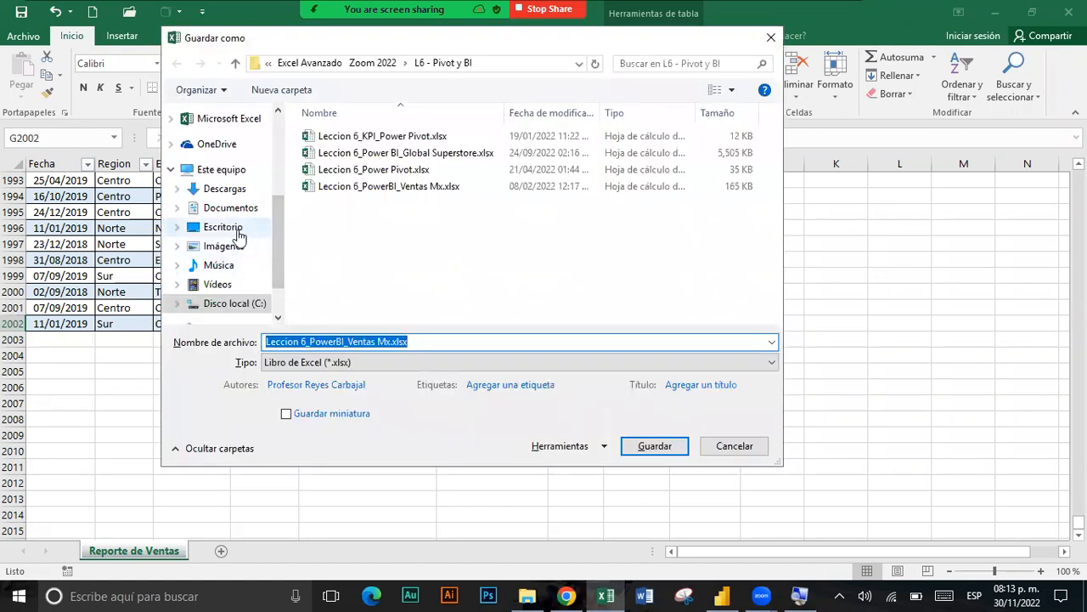
# - Save the workbook to the Escritorio folder as Leccion 6_PowerBI_Ventas Mx.xlsx, replacing the existing file
pyautogui.click(239, 235)
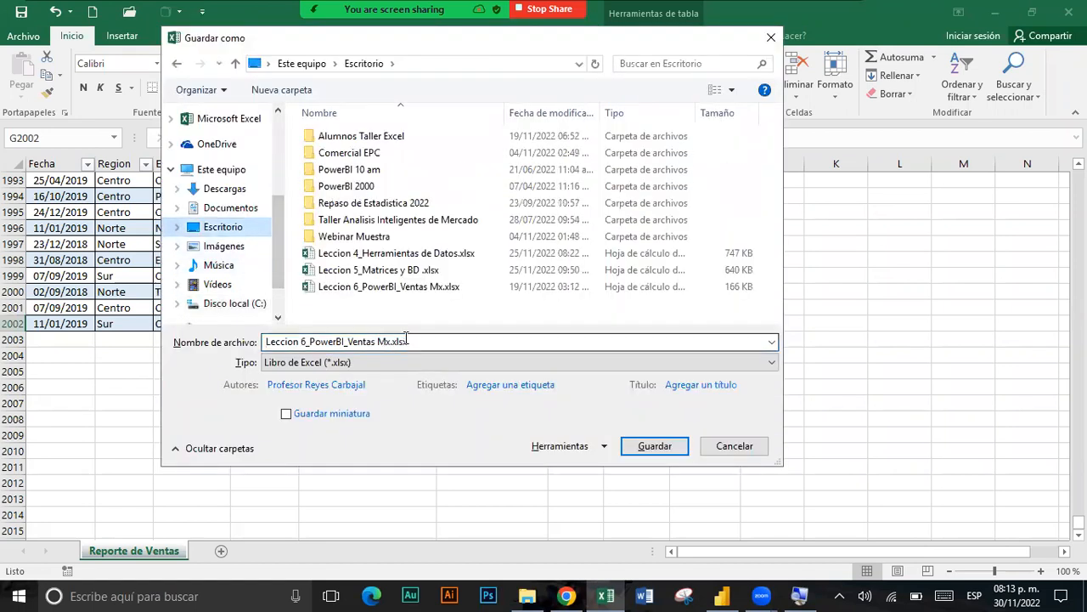
pyautogui.click(639, 445)
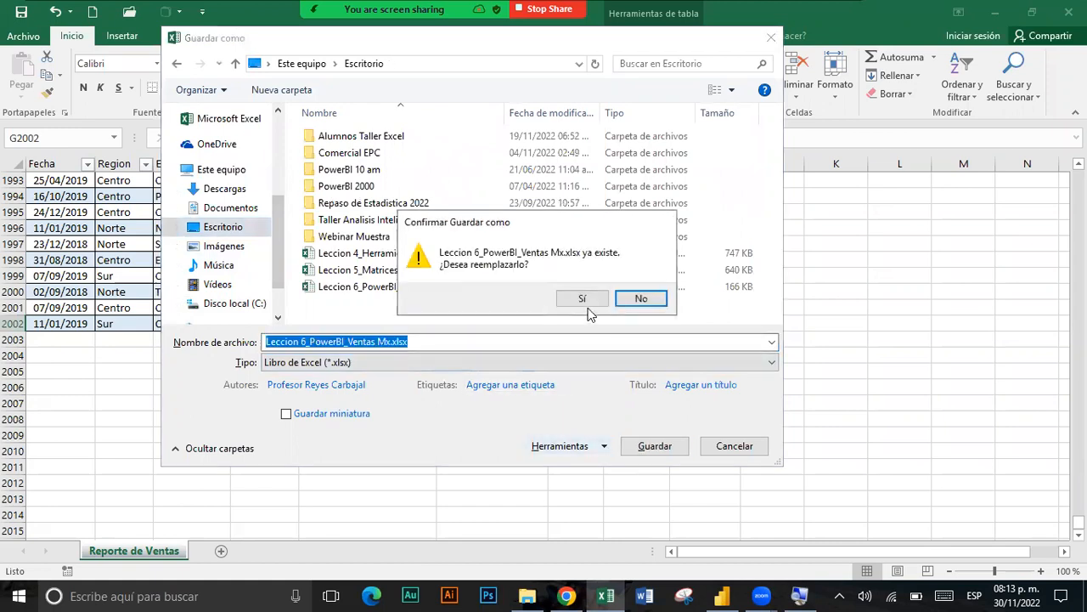
pyautogui.click(582, 299)
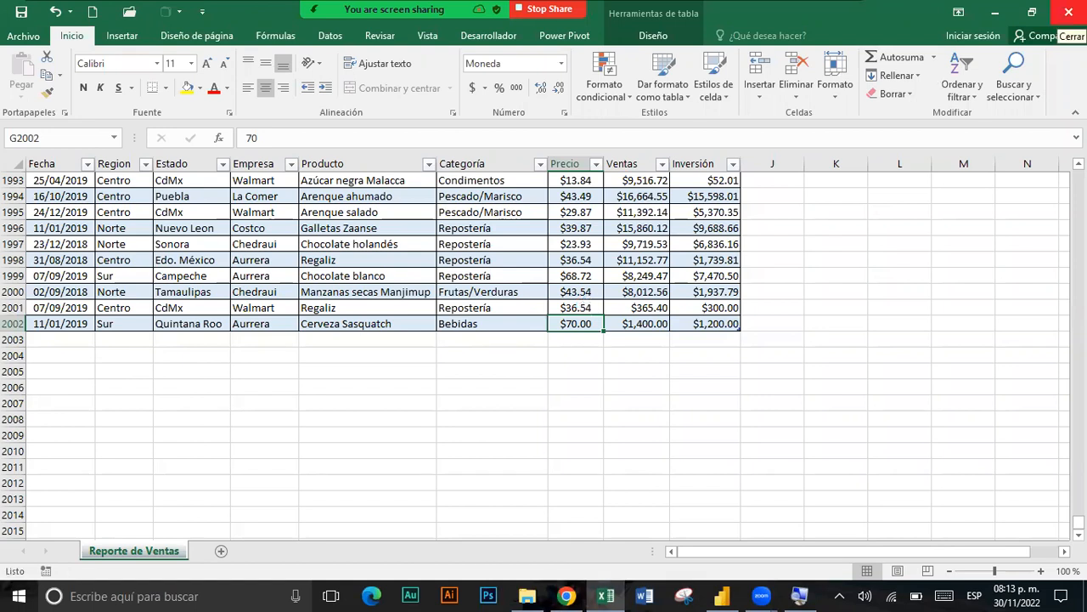
# - Close the sales workbook and switch to Power BI Desktop
pyautogui.click(1068, 12)
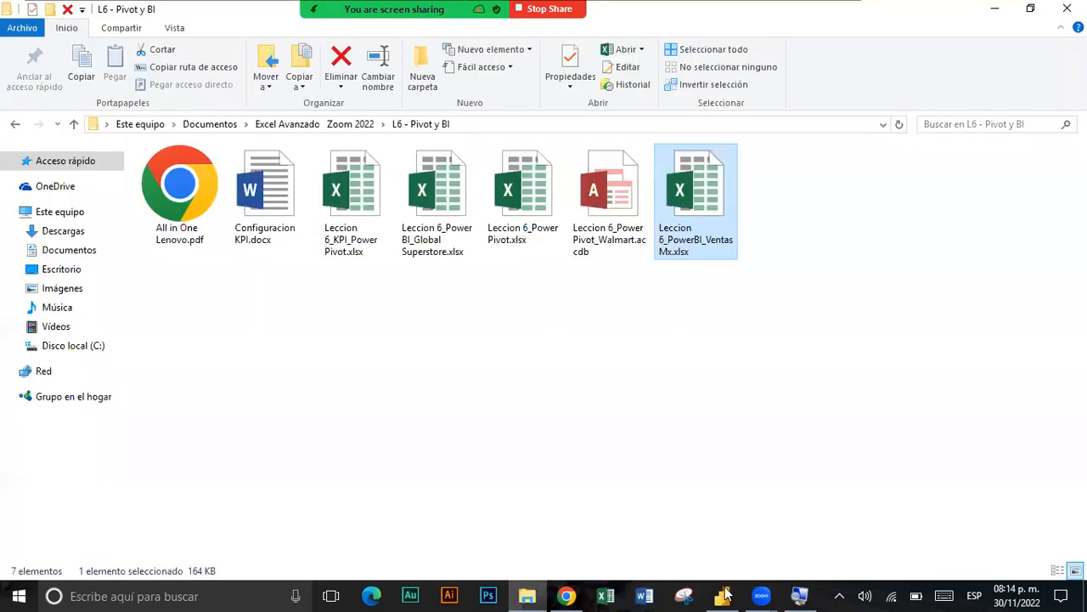
pyautogui.click(725, 595)
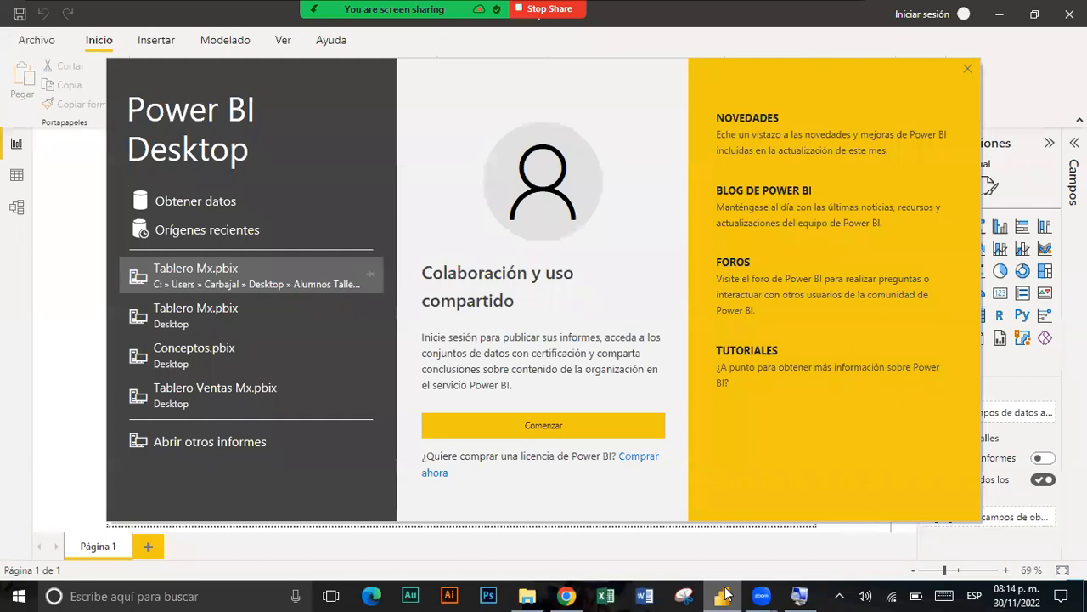
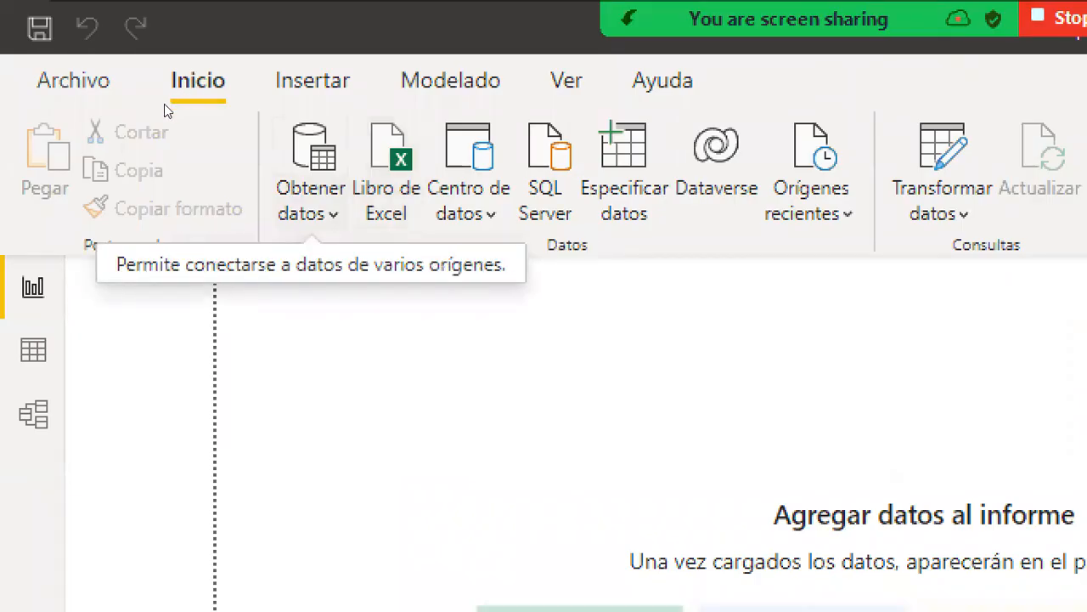
# - Browse the complete list of data source connectors as far as Base de datos MySQL, and leave it without connecting
pyautogui.click(311, 202)
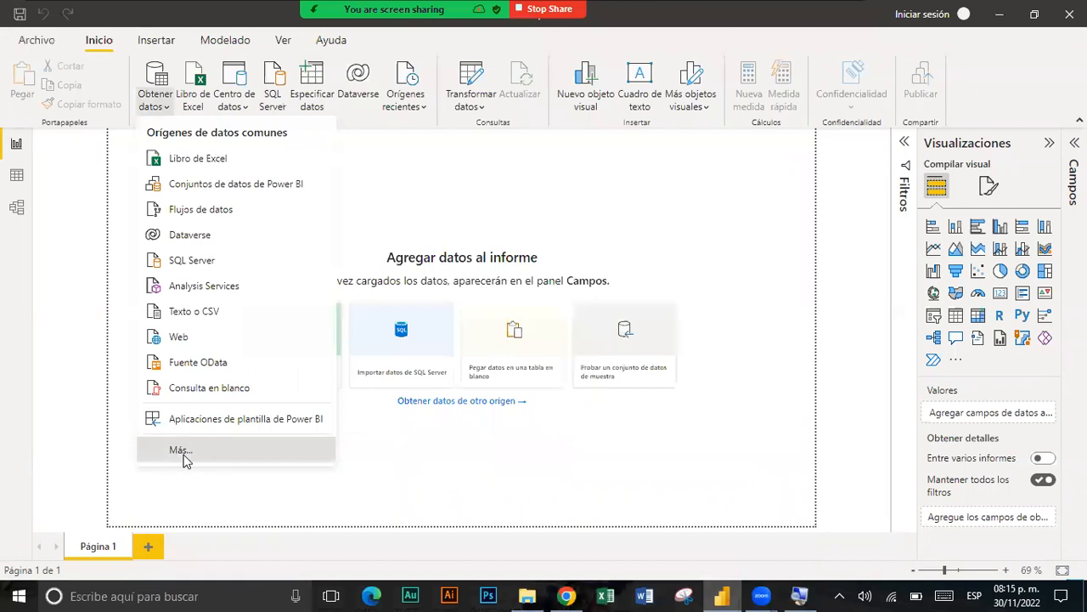
pyautogui.click(296, 560)
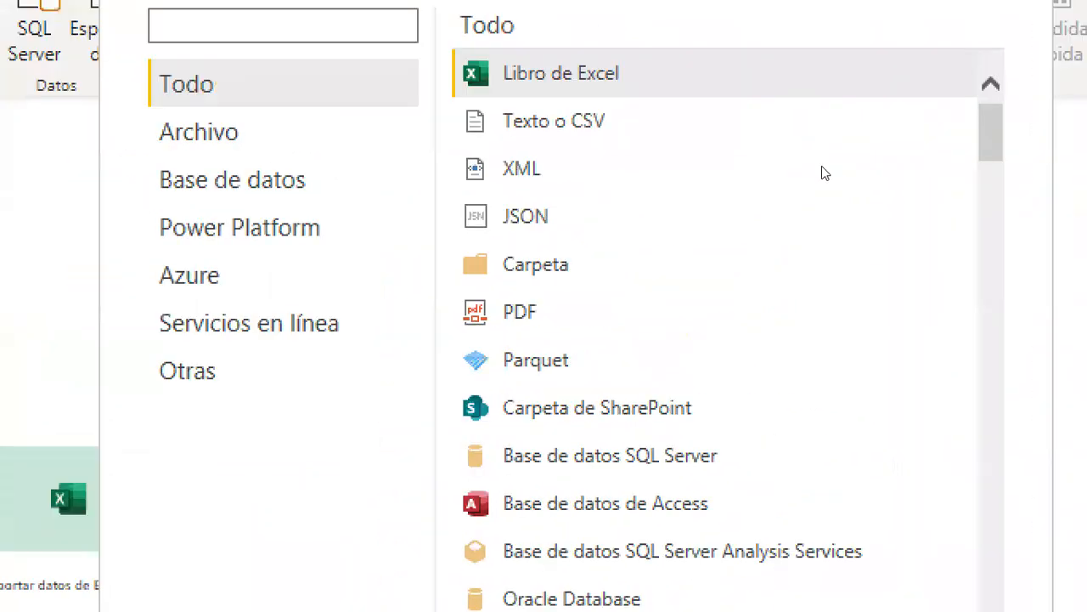
pyautogui.scroll(-5, 701, 195)
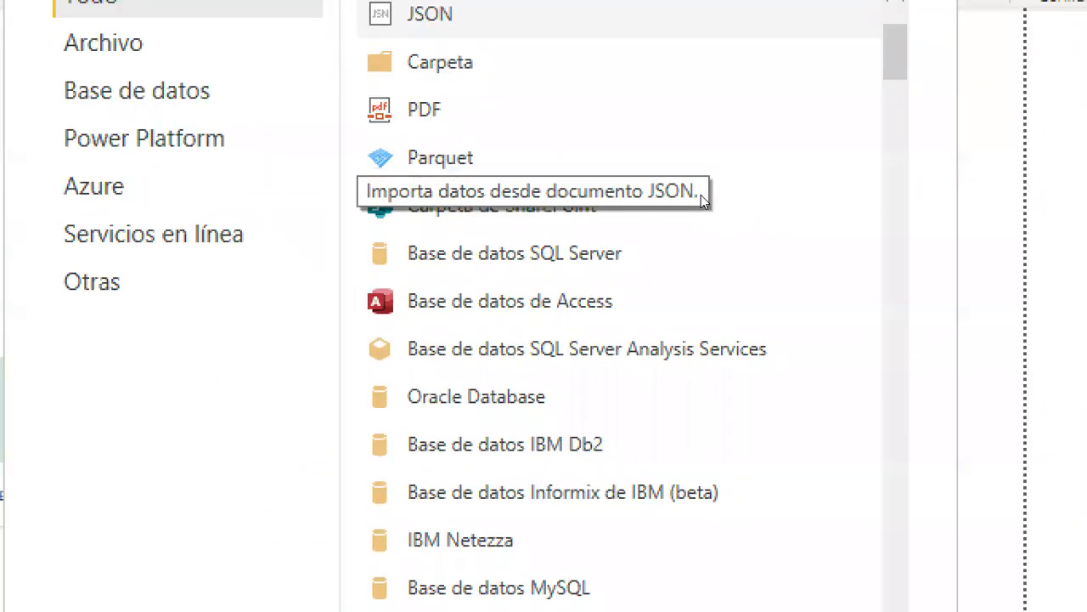
pyautogui.scroll(-2, 701, 195)
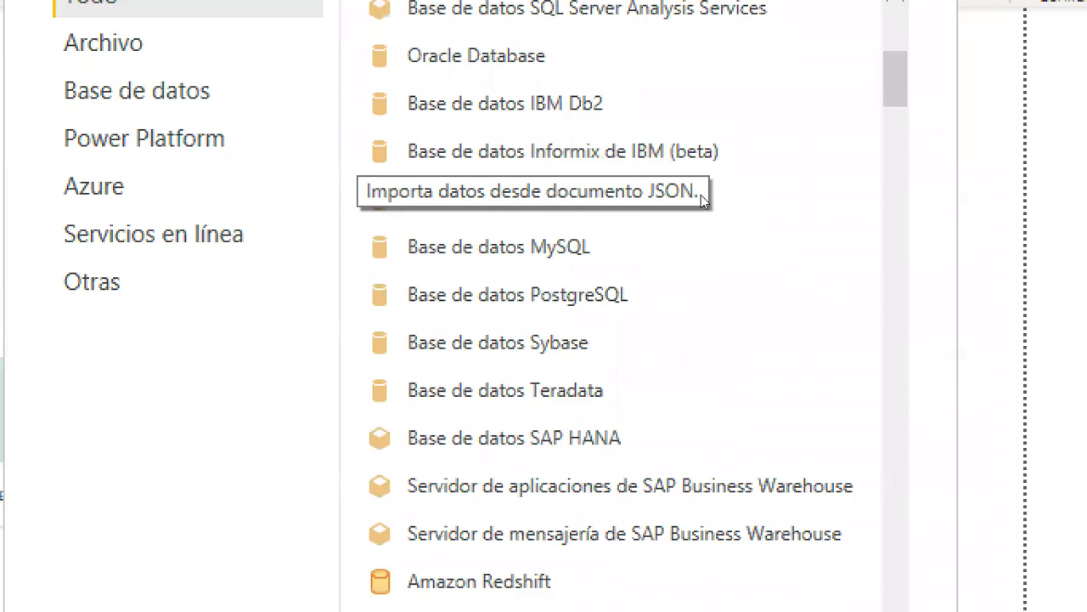
pyautogui.click(590, 252)
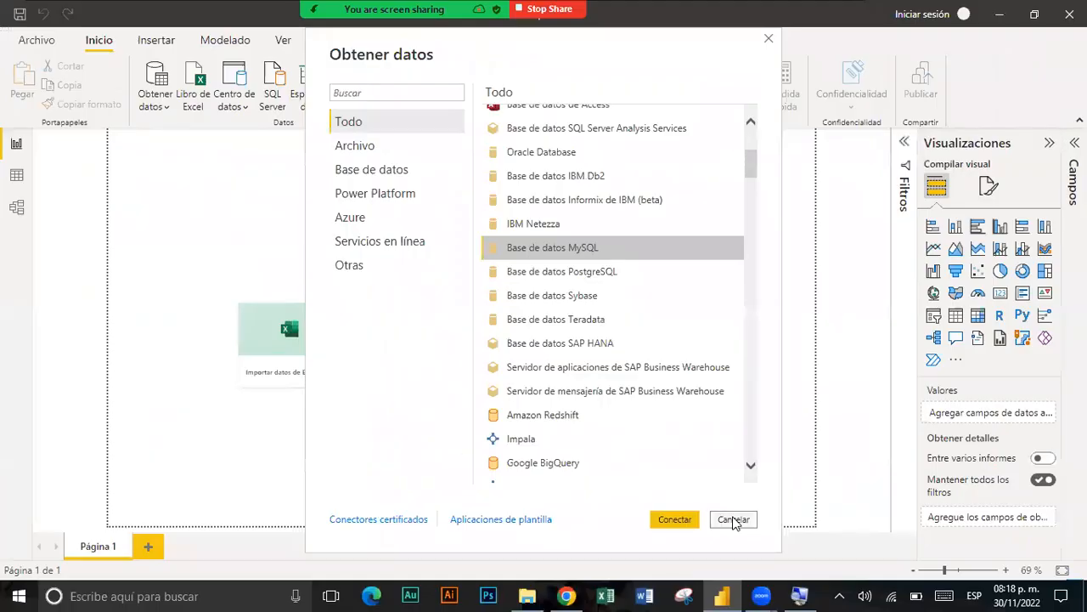
pyautogui.click(733, 520)
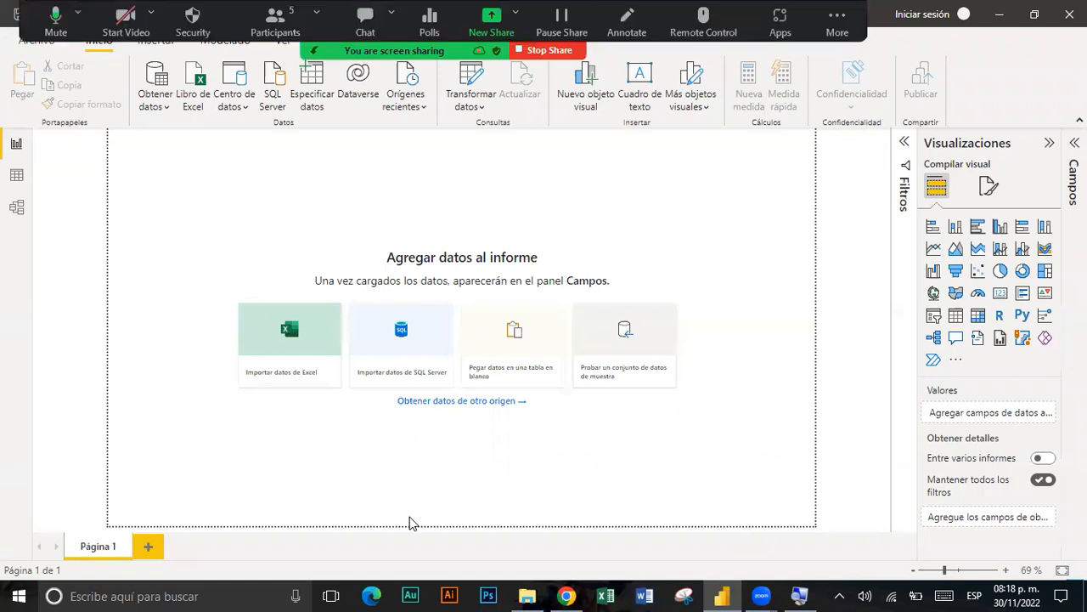
# - Connect to the Excel workbook Leccion 6_PowerBI_Ventas Mx.xlsx in the Escritorio folder as the report's data source
pyautogui.click(299, 334)
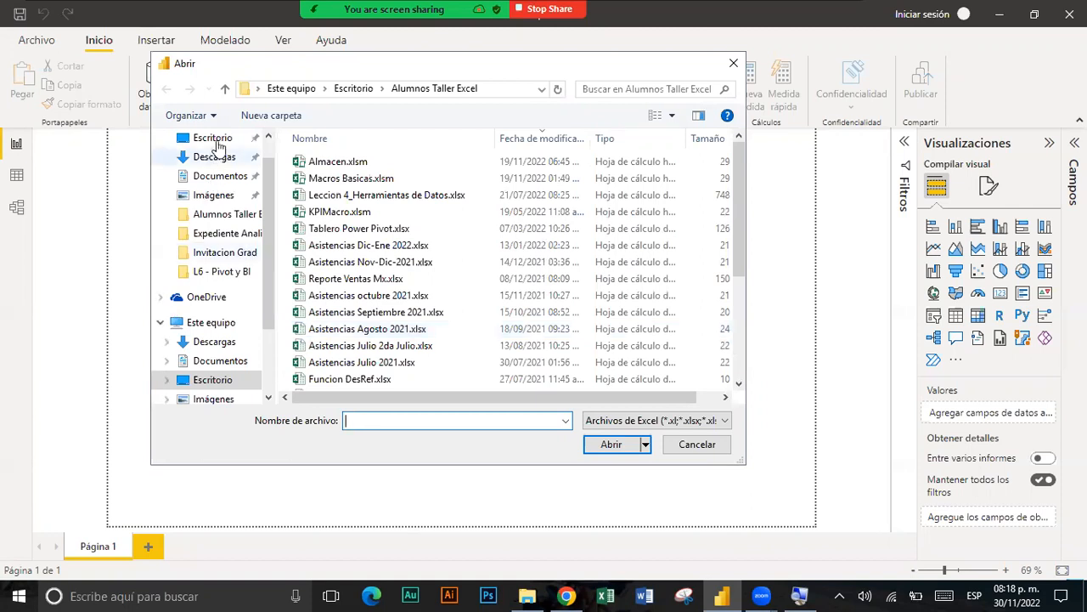
pyautogui.click(216, 141)
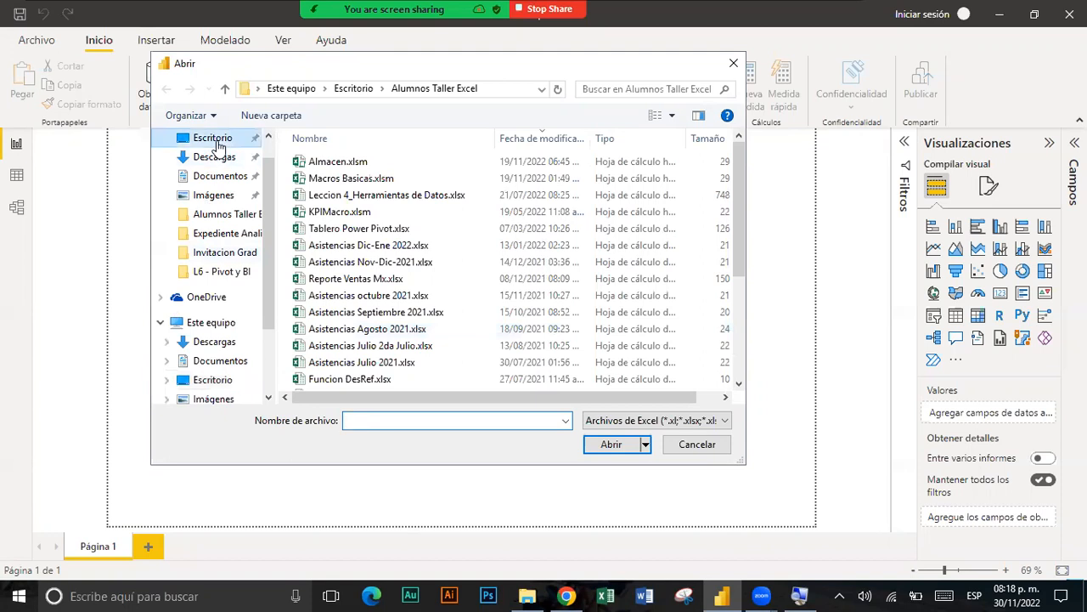
pyautogui.click(342, 312)
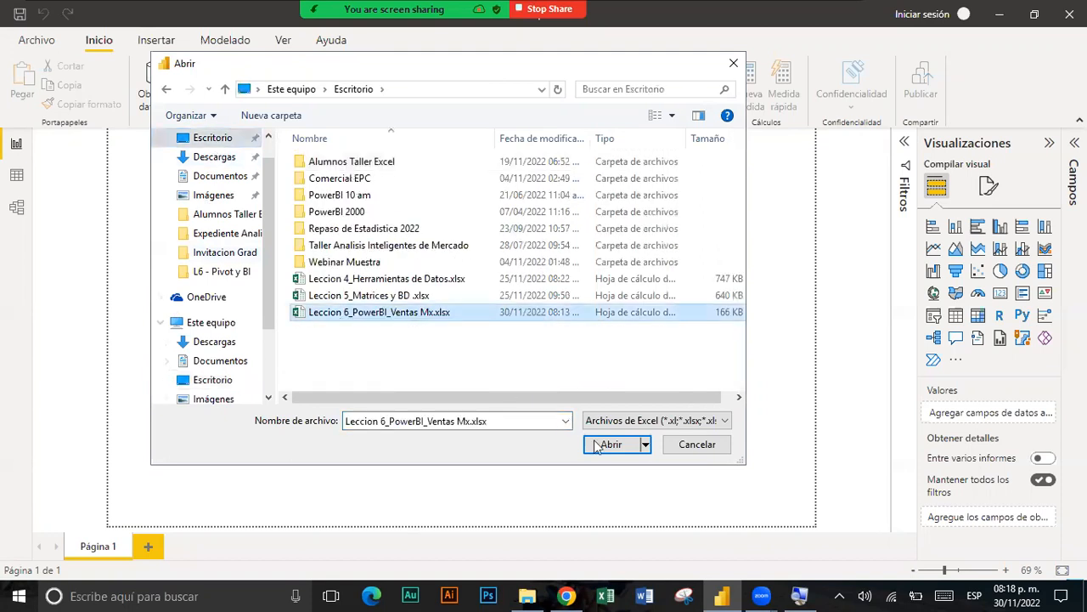
pyautogui.click(599, 446)
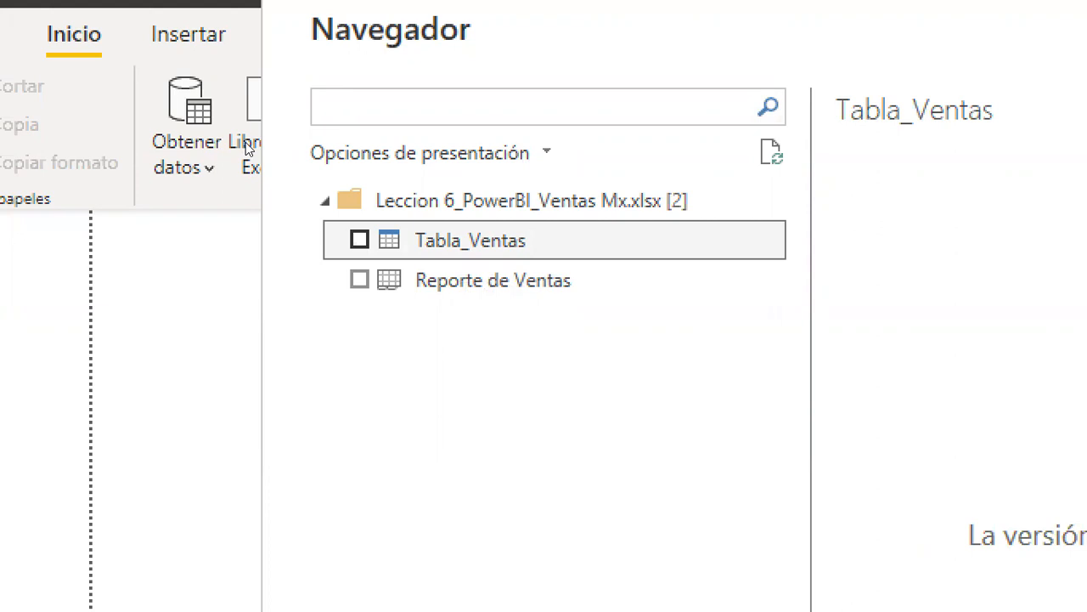
# - Choose the Tabla_Ventas table from the workbook and load it into the report
pyautogui.press('space')
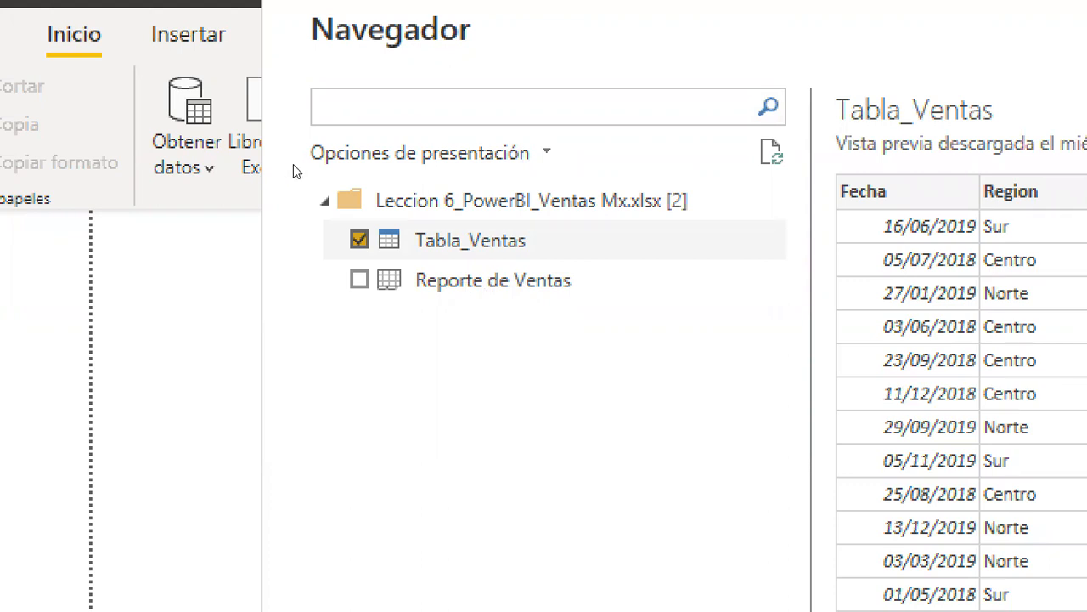
pyautogui.press('Down')
pyautogui.press('Up')
pyautogui.press('Down')
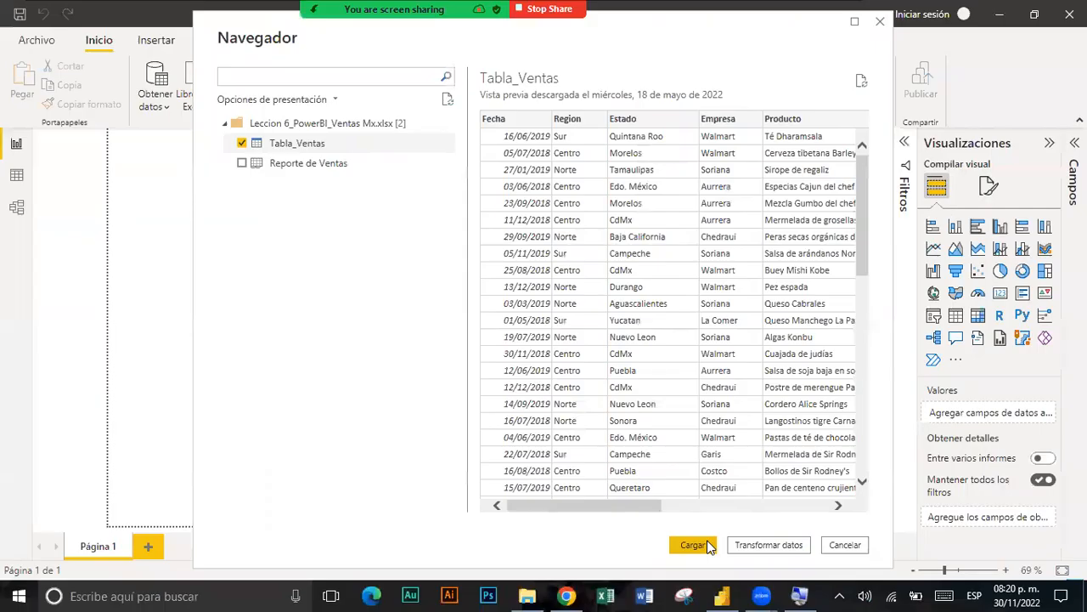
pyautogui.click(710, 547)
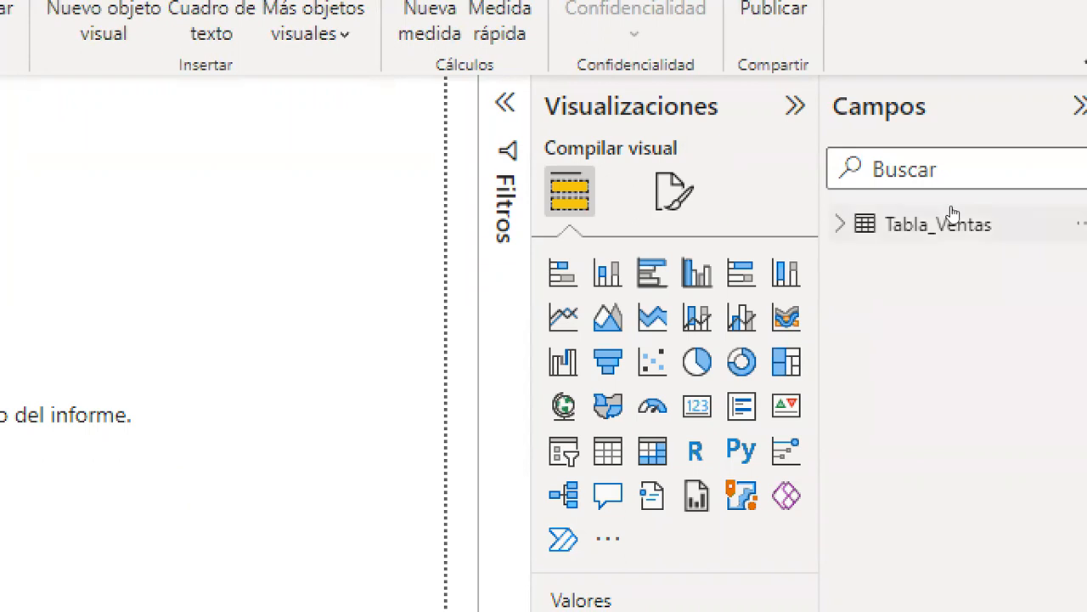
# - Review the fields of Tabla_Ventas, its data rows and its model diagram, and return to the report canvas
pyautogui.moveTo(952, 213)
pyautogui.click(952, 217)
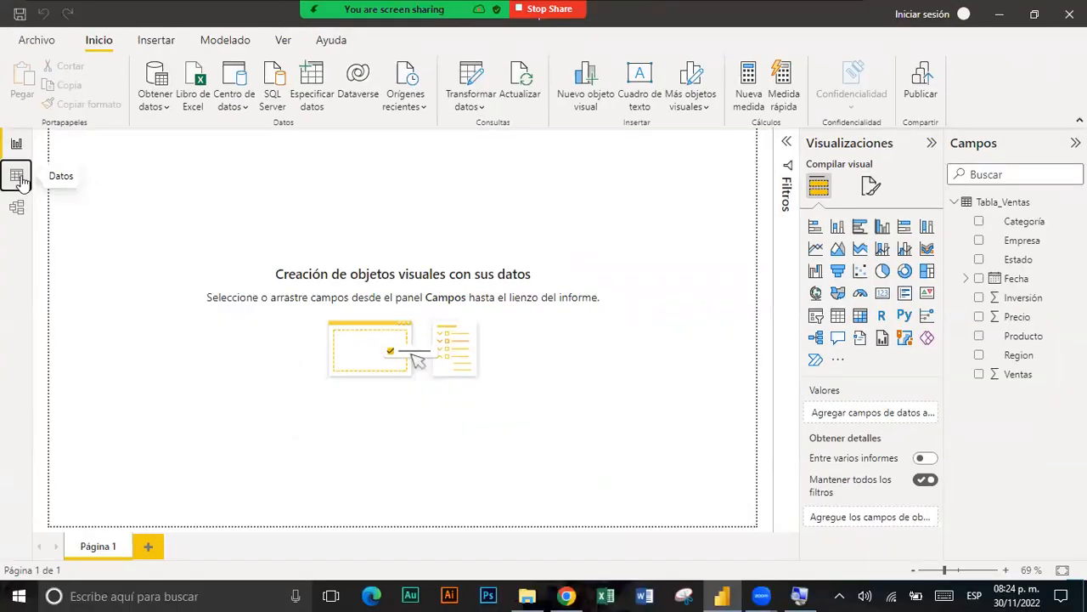
pyautogui.click(17, 177)
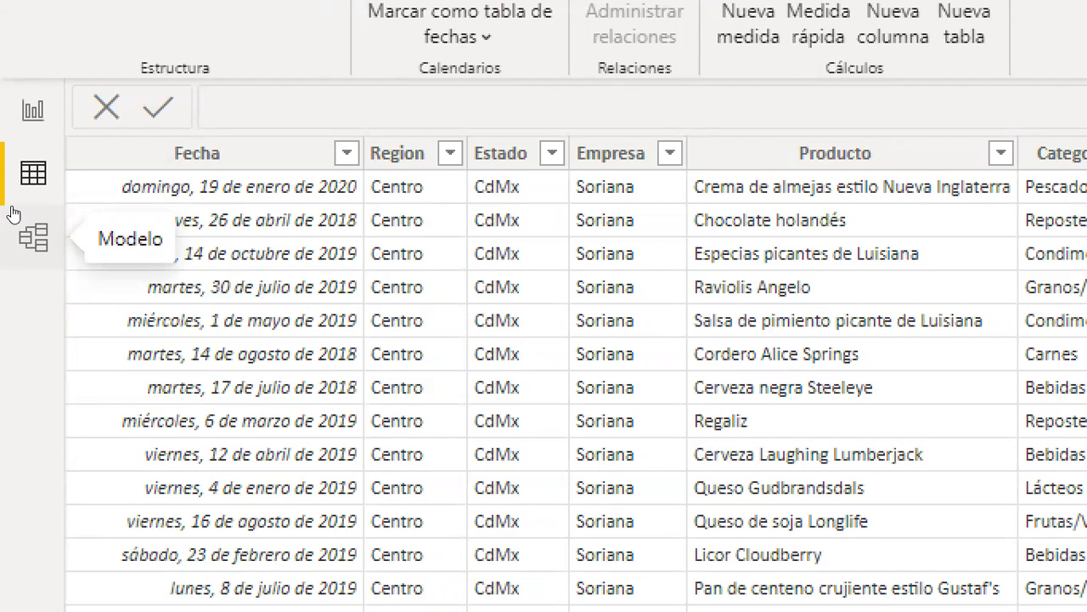
pyautogui.click(12, 214)
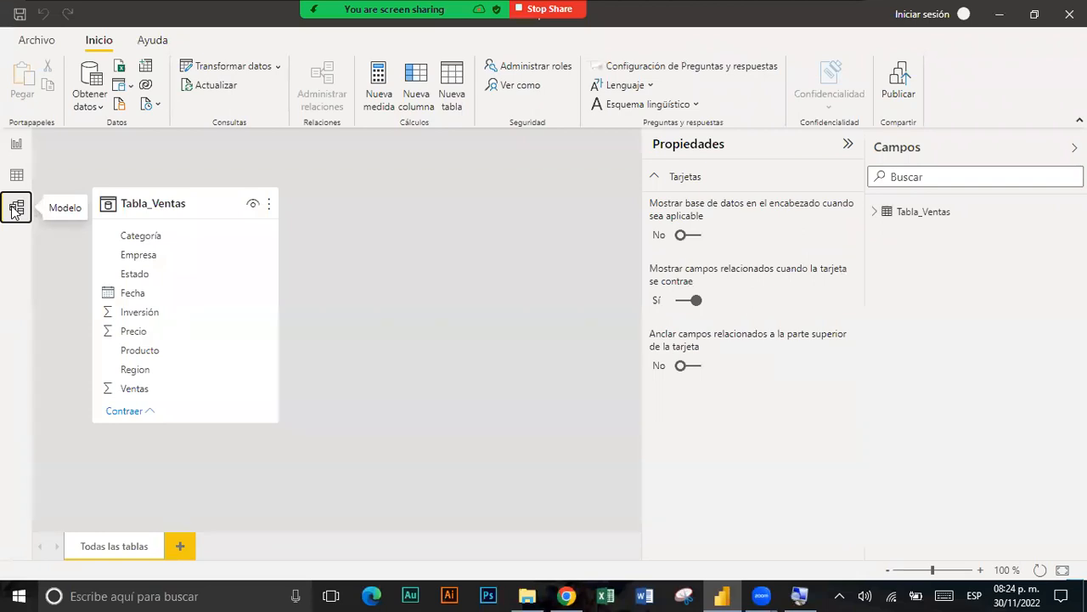
pyautogui.click(160, 237)
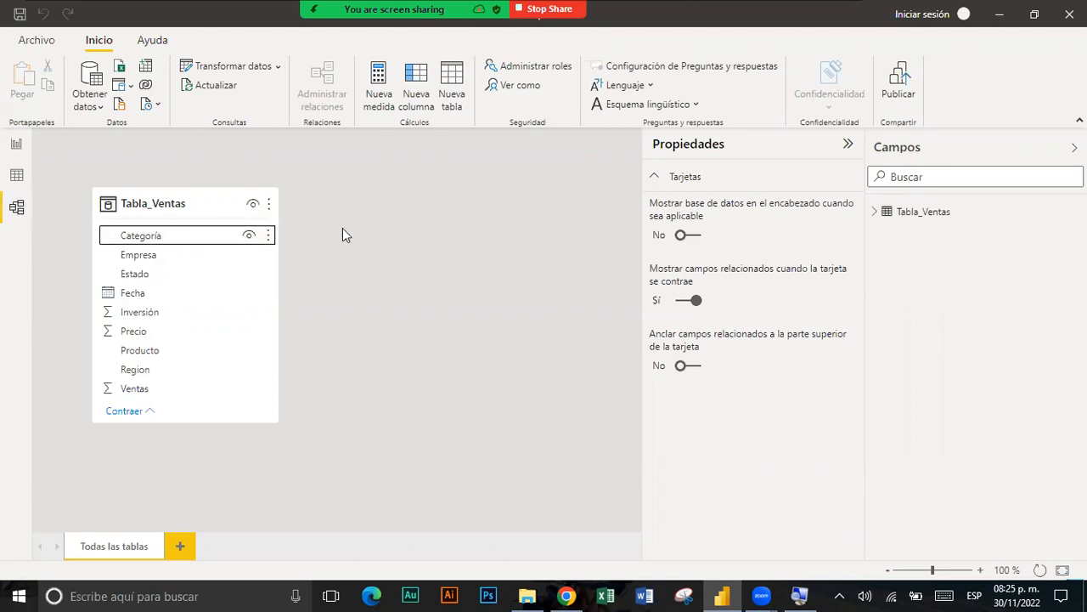
pyautogui.moveTo(163, 236); pyautogui.dragTo(444, 233)
pyautogui.click(16, 146)
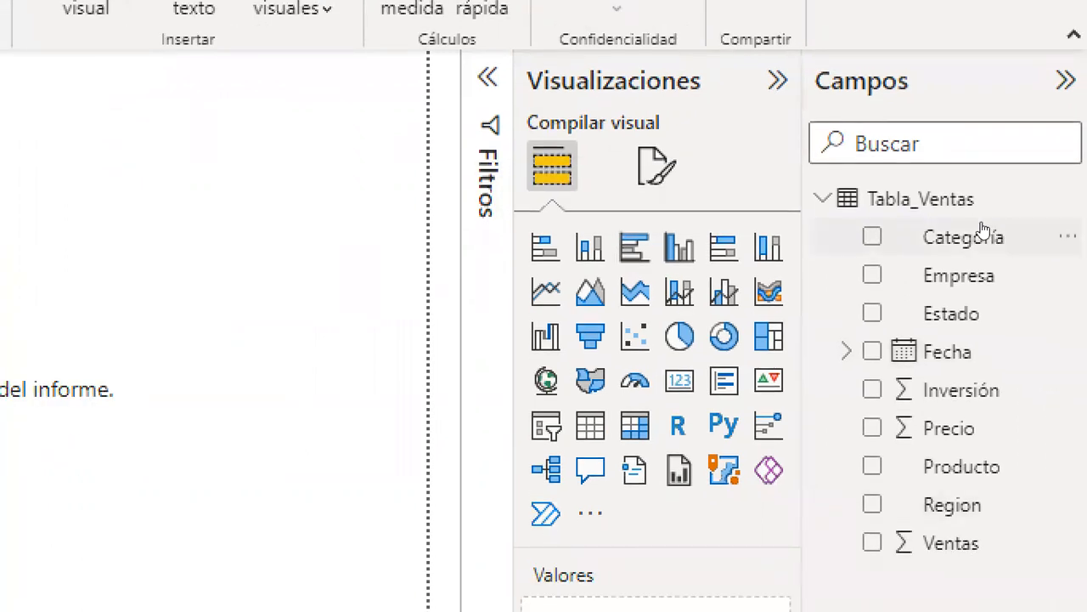
# - Add a table visual showing Categoría with the sum of Ventas, and collapse the filters pane
pyautogui.click(983, 230)
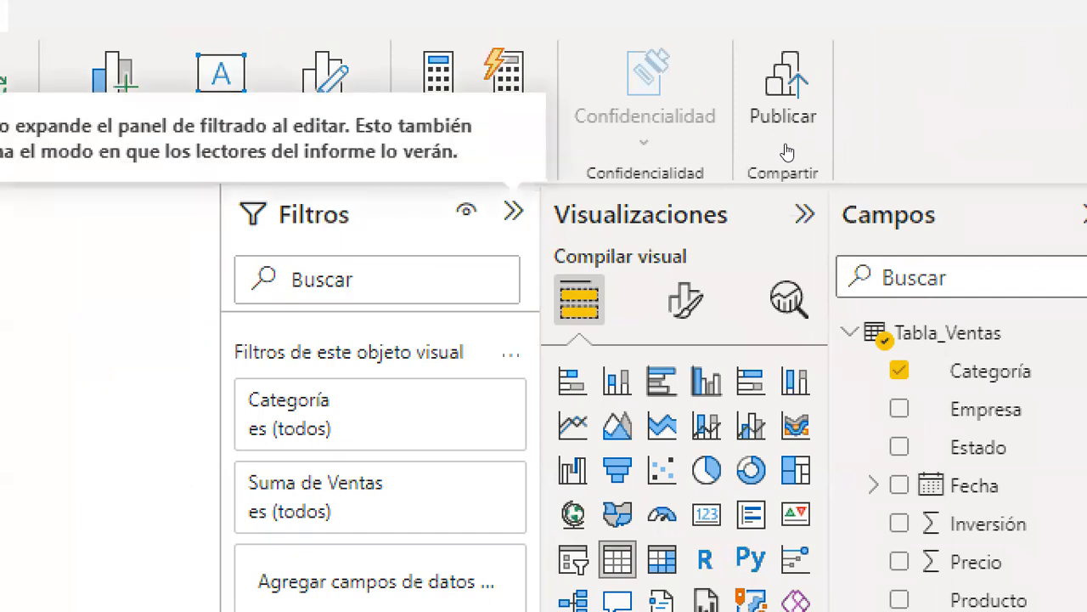
pyautogui.click(513, 211)
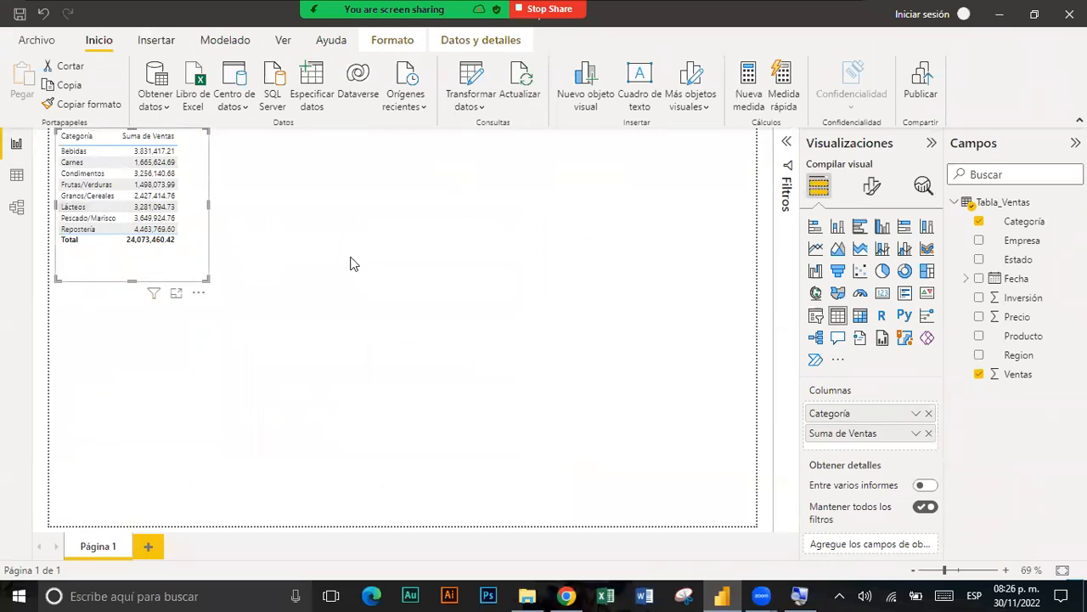
# - Place the table visual in the page's upper-left corner, sized to about a third of the page width and half its height
pyautogui.moveTo(522, 303); pyautogui.dragTo(518, 354)
pyautogui.moveTo(442, 333); pyautogui.dragTo(438, 327)
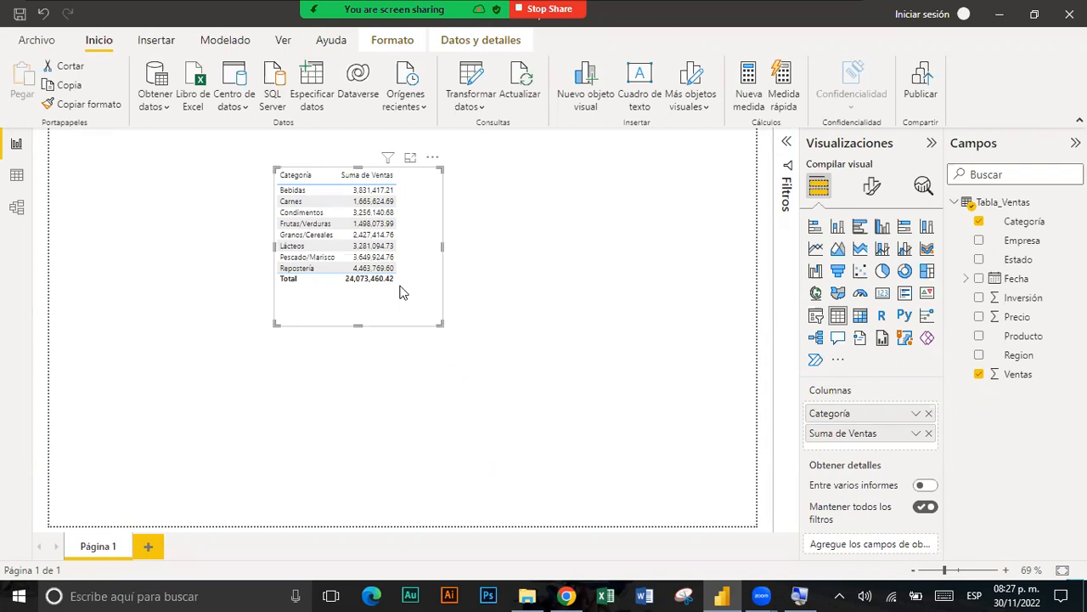
pyautogui.moveTo(382, 268); pyautogui.dragTo(159, 233)
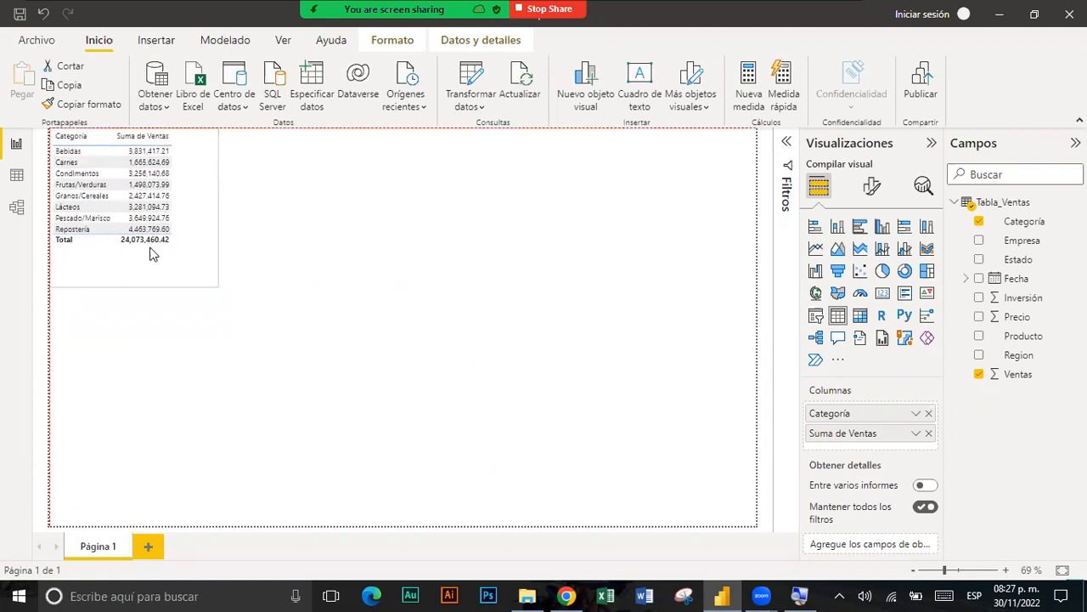
pyautogui.moveTo(134, 286); pyautogui.dragTo(133, 329)
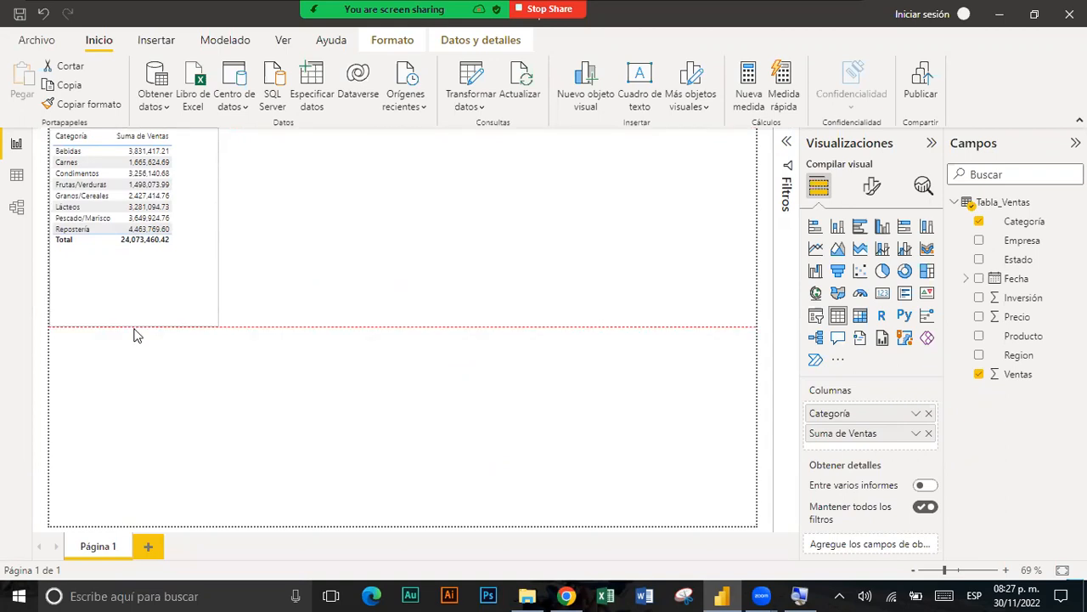
pyautogui.moveTo(135, 329); pyautogui.dragTo(135, 328)
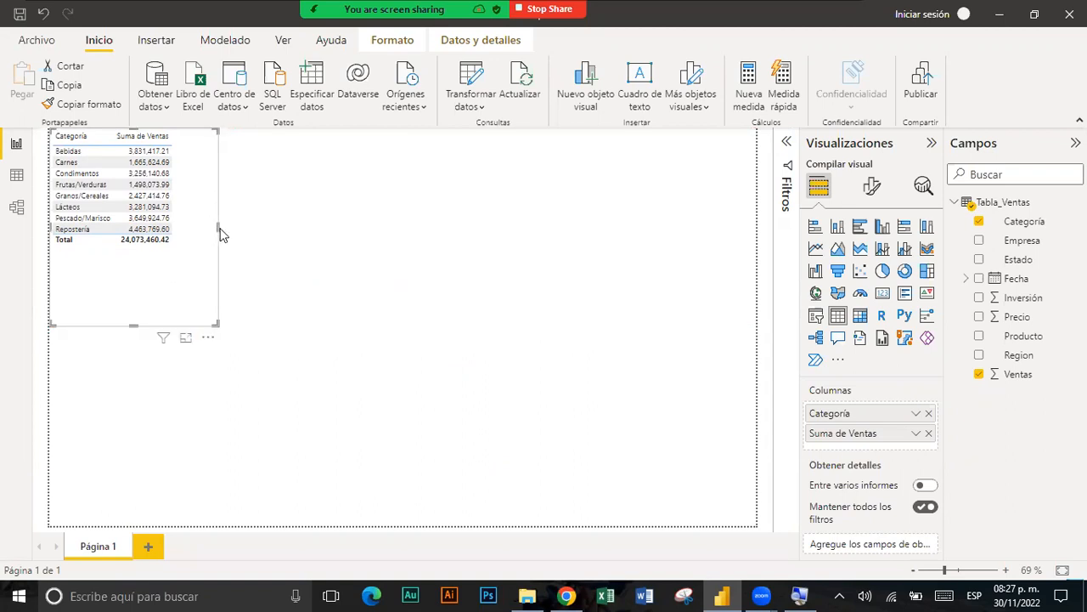
pyautogui.moveTo(220, 228); pyautogui.dragTo(406, 228)
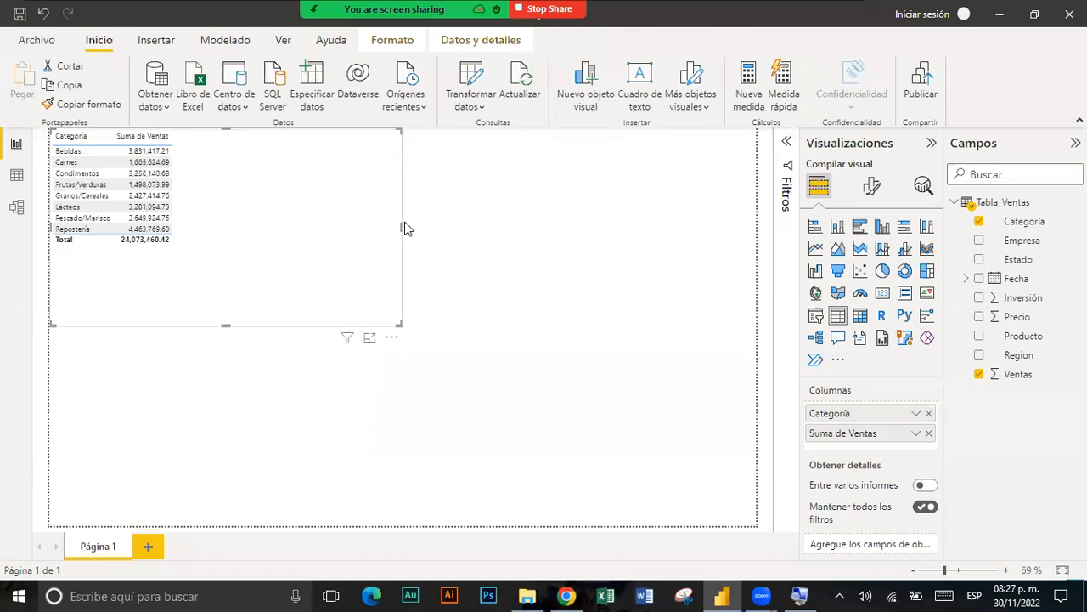
pyautogui.moveTo(226, 321)
pyautogui.mouseDown()
pyautogui.moveTo(218, 260)
pyautogui.moveTo(212, 331)
pyautogui.mouseUp()
pyautogui.moveTo(400, 226); pyautogui.dragTo(289, 170)
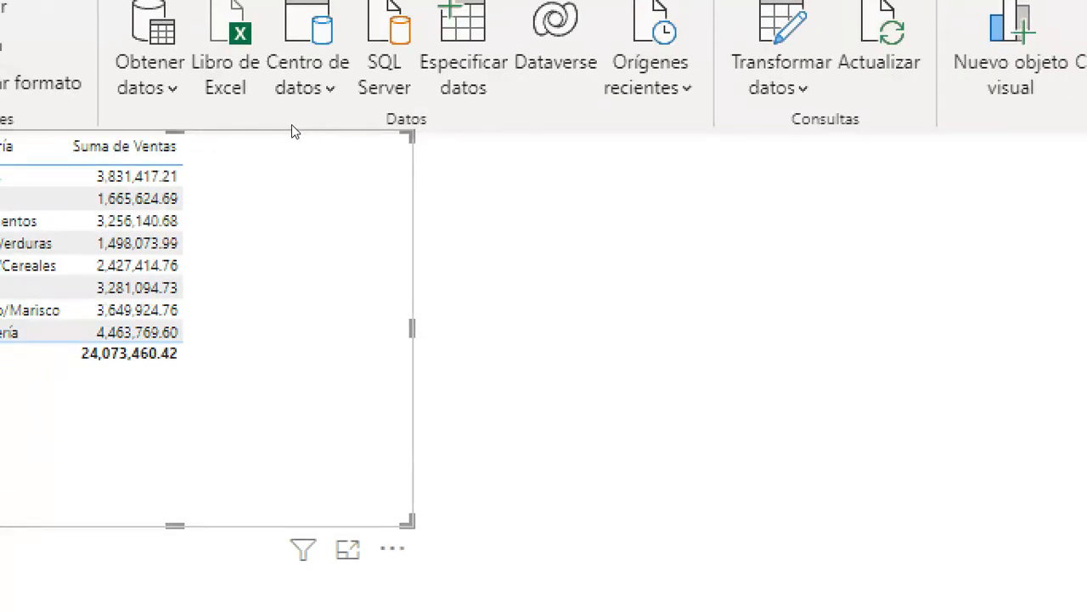
# - Convert the Categoría and Ventas table visual into a clustered column chart and deselect it
pyautogui.click(288, 230)
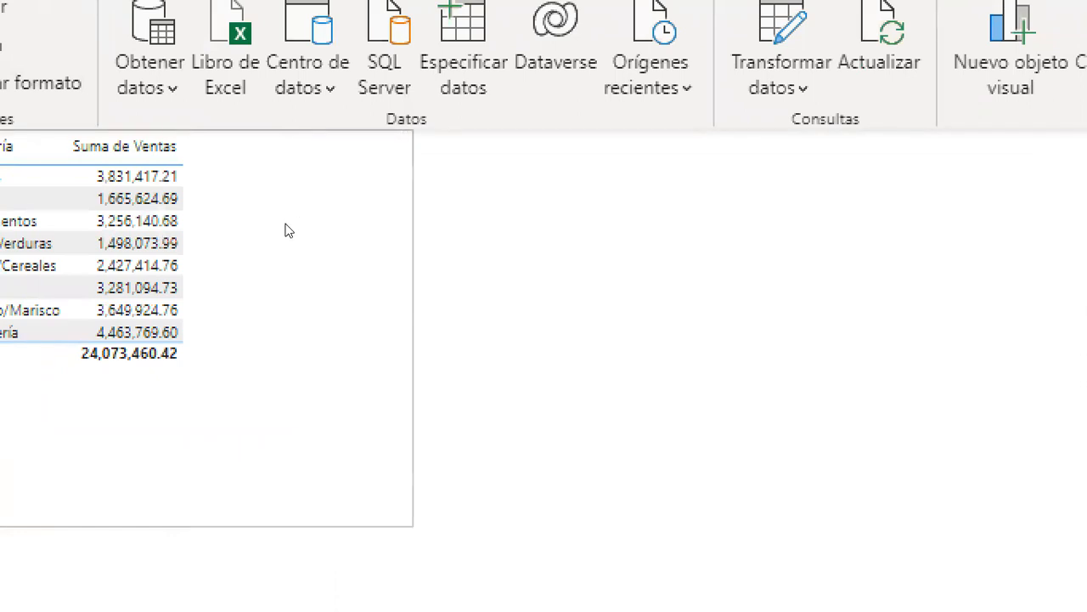
pyautogui.click(285, 136)
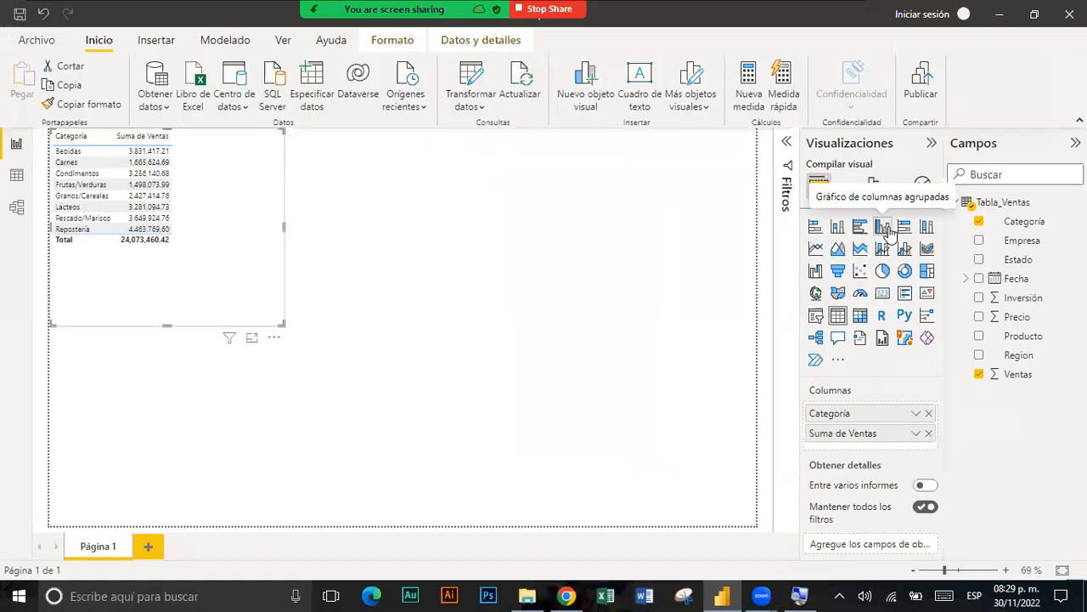
pyautogui.click(884, 228)
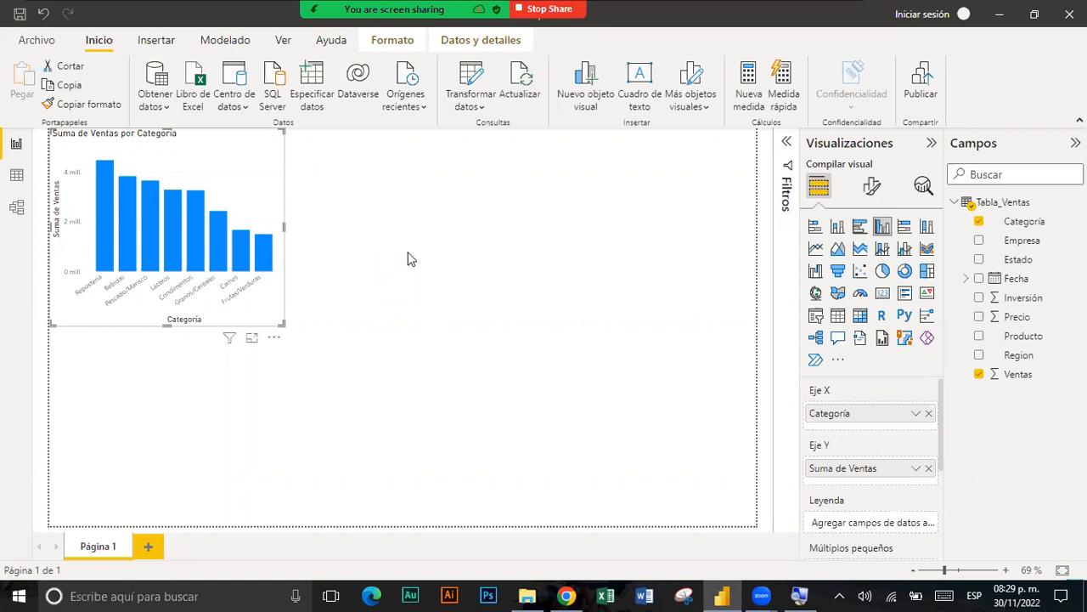
pyautogui.click(408, 260)
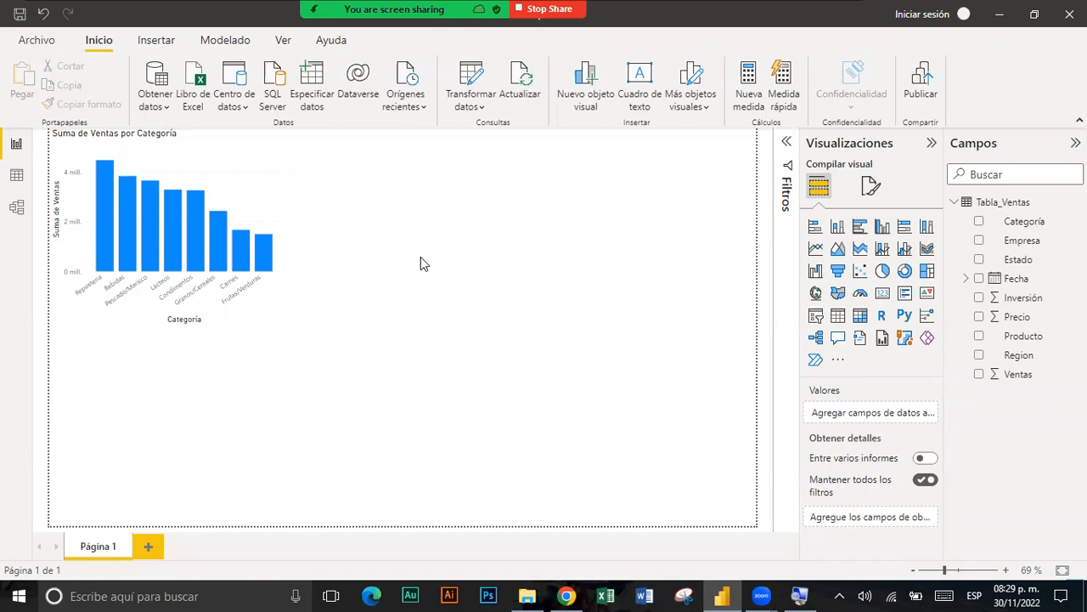
# - Add a clustered bar chart of the sum of Ventas by Empresa below the column chart, and deselect it
pyautogui.click(860, 227)
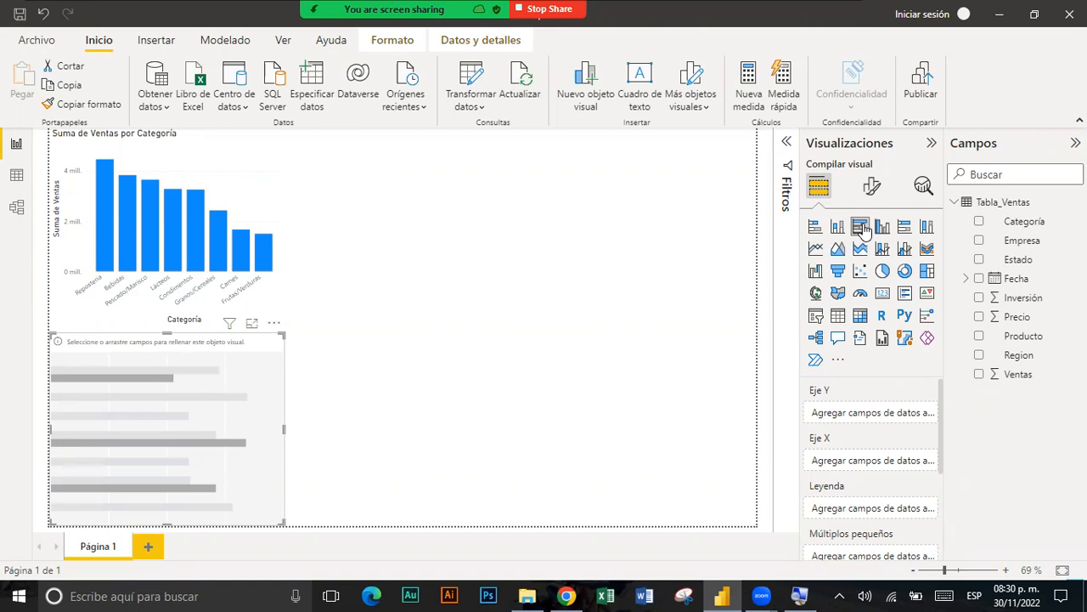
pyautogui.click(980, 242)
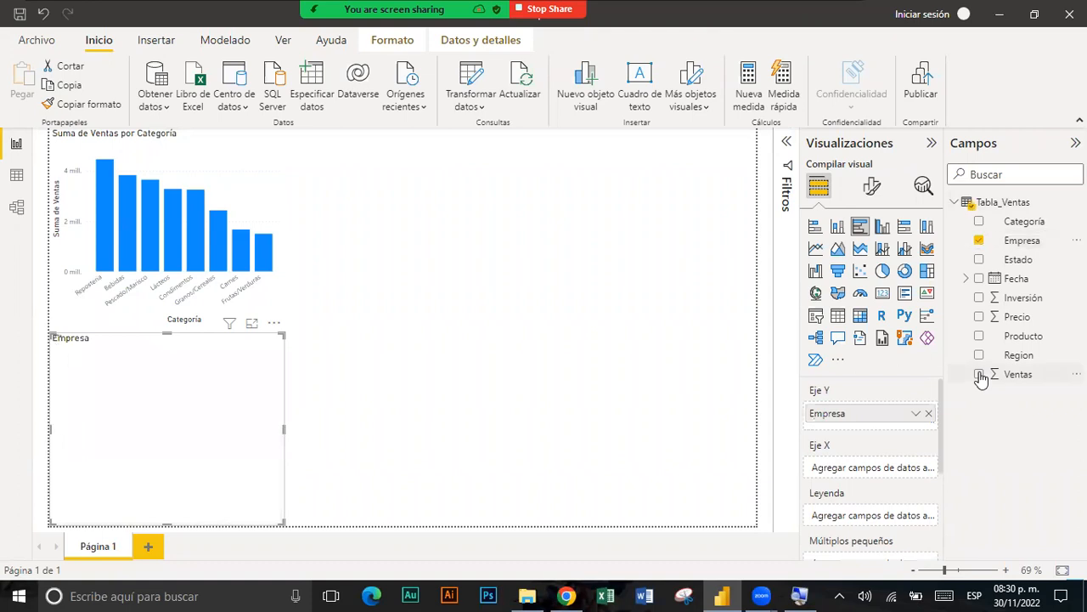
pyautogui.click(979, 375)
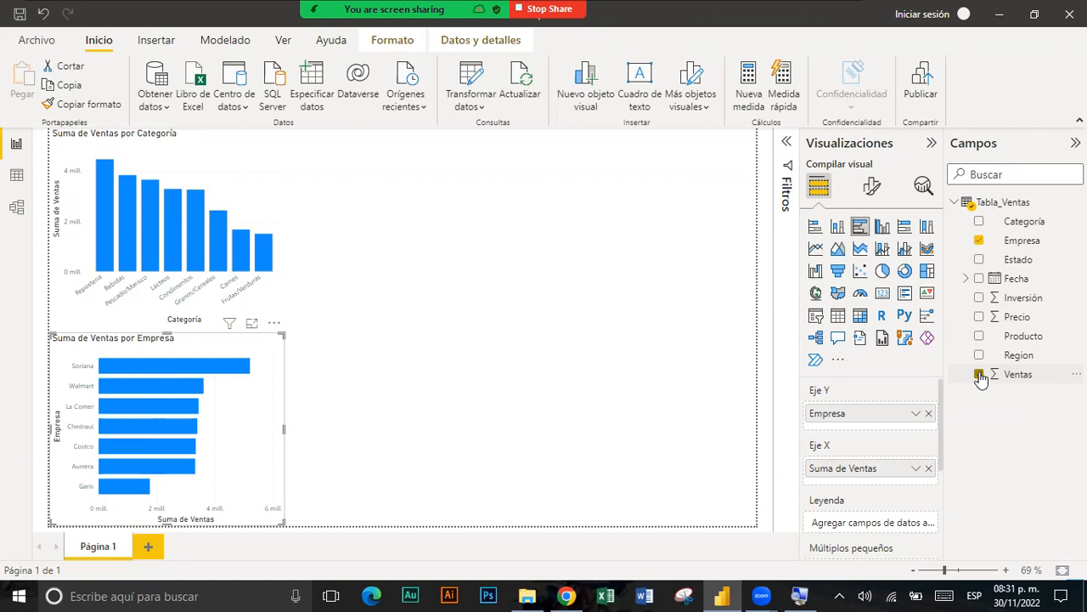
pyautogui.click(656, 288)
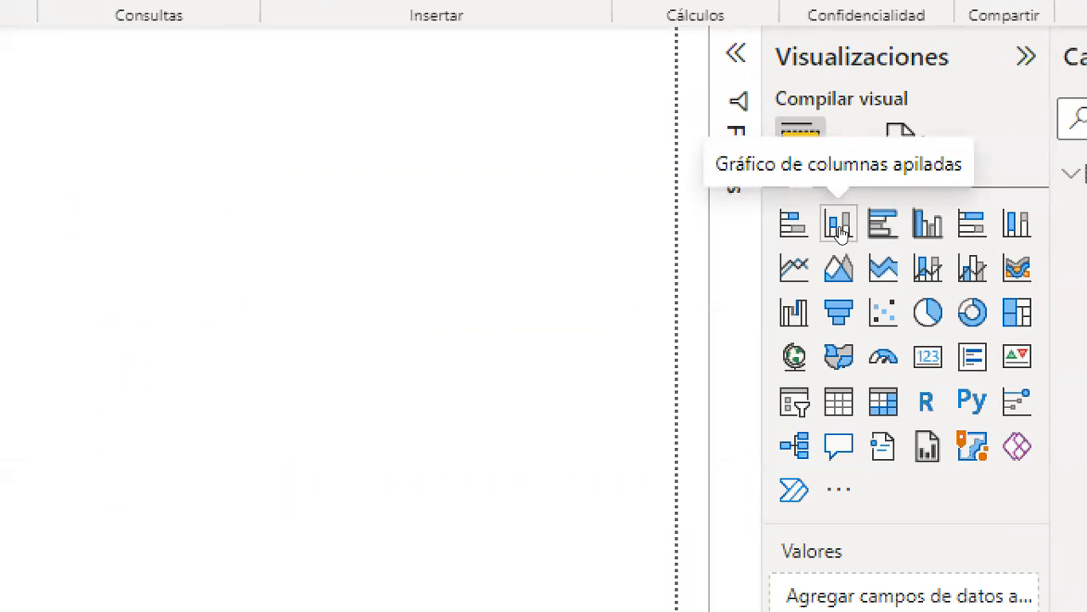
# - Add a stacked column chart of the sum of Ventas by Categoría with Region as the legend, and deselect it
pyautogui.click(839, 225)
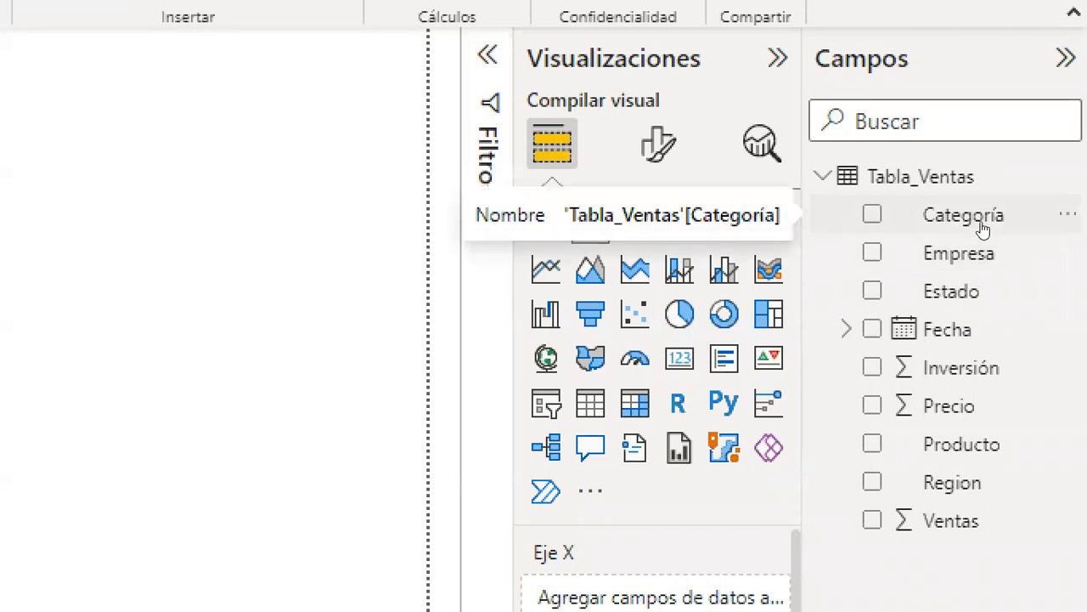
pyautogui.click(977, 223)
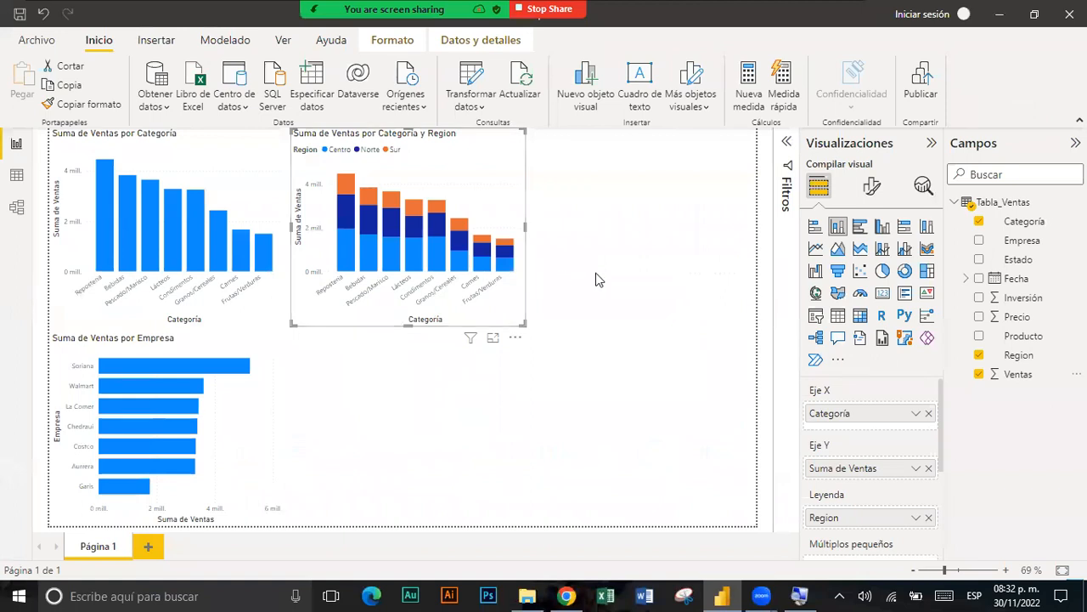
pyautogui.click(595, 272)
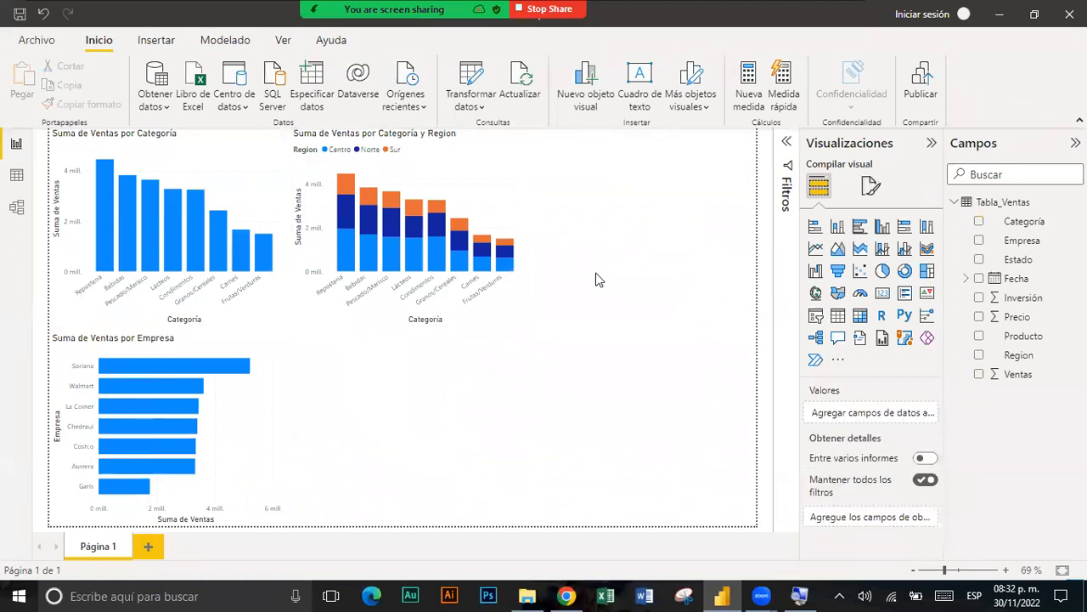
# - Add a stacked bar chart of the sum of Ventas by Region with Empresa as the legend, and deselect it
pyautogui.click(814, 229)
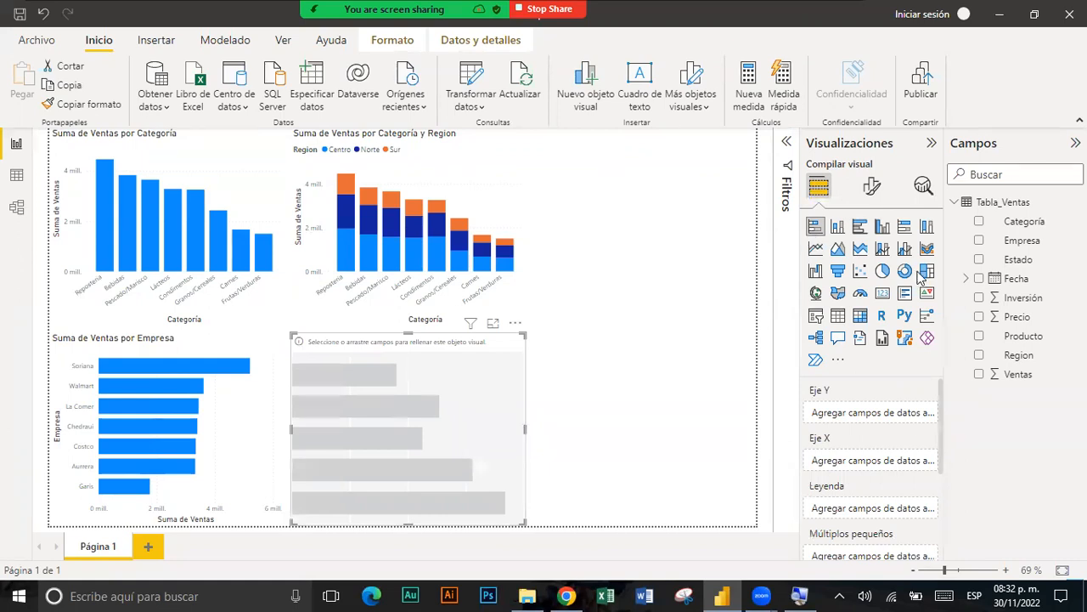
pyautogui.click(980, 357)
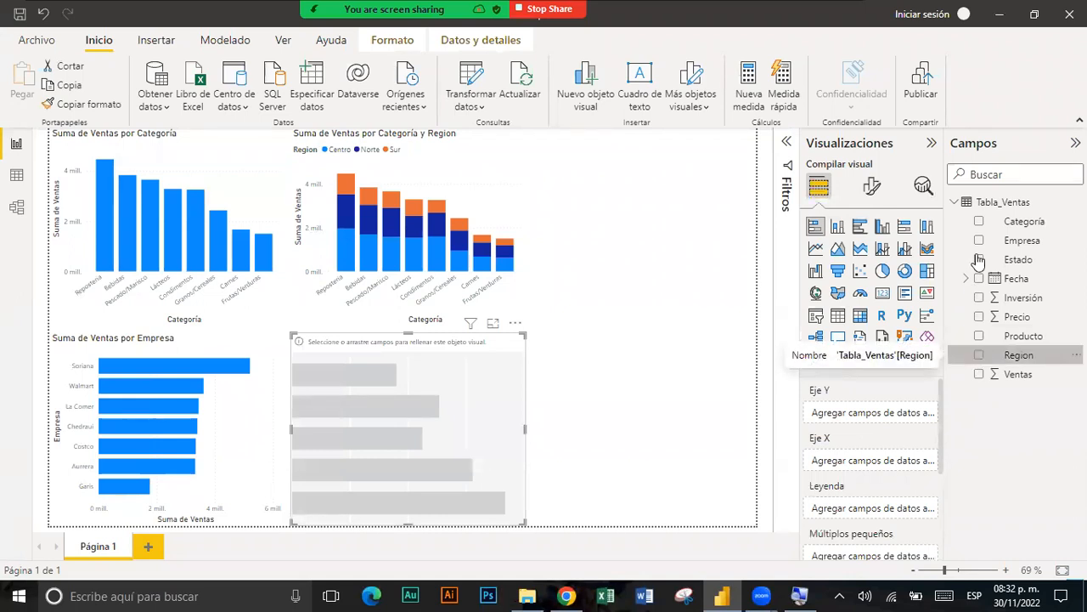
pyautogui.click(980, 242)
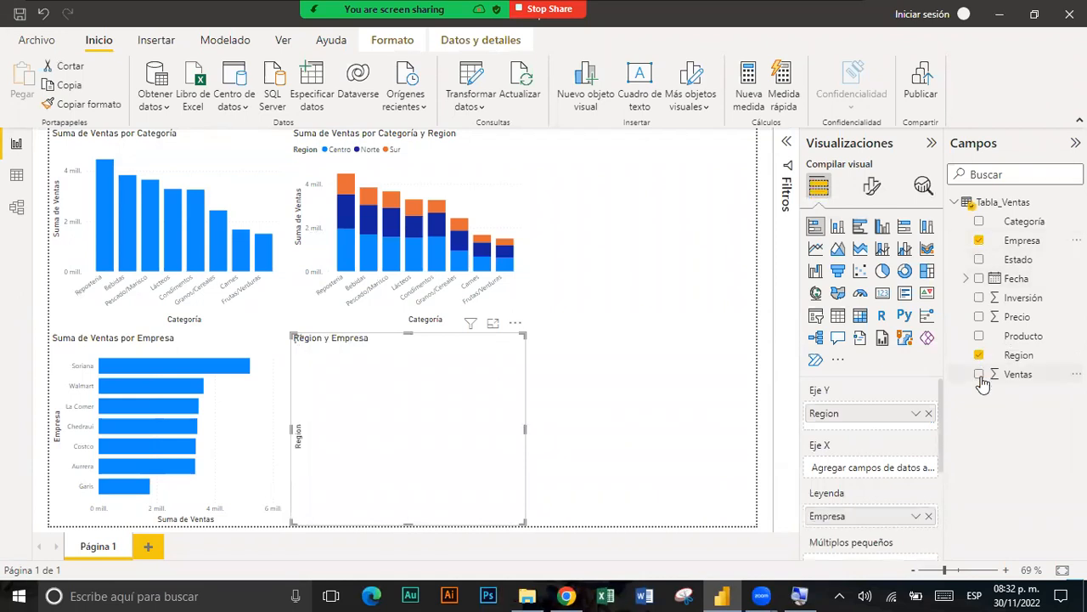
pyautogui.click(980, 375)
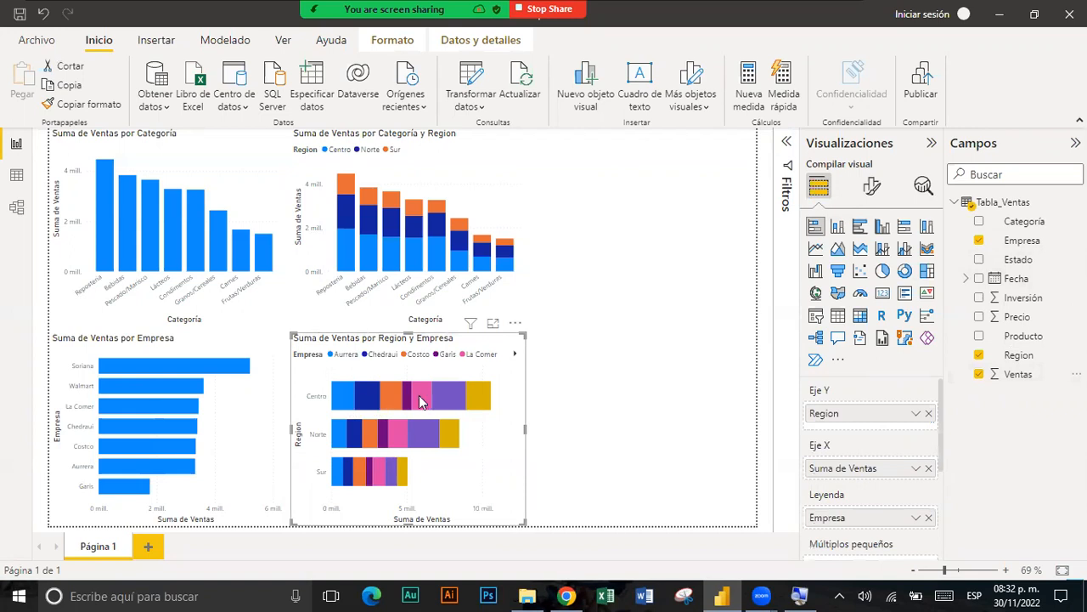
pyautogui.moveTo(397, 405)
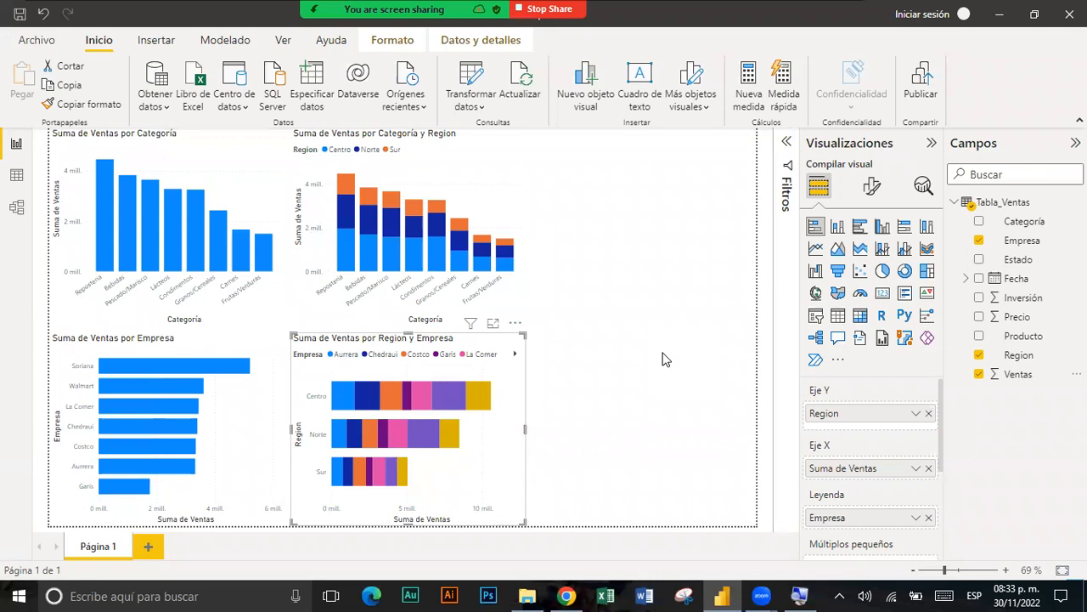
pyautogui.click(665, 360)
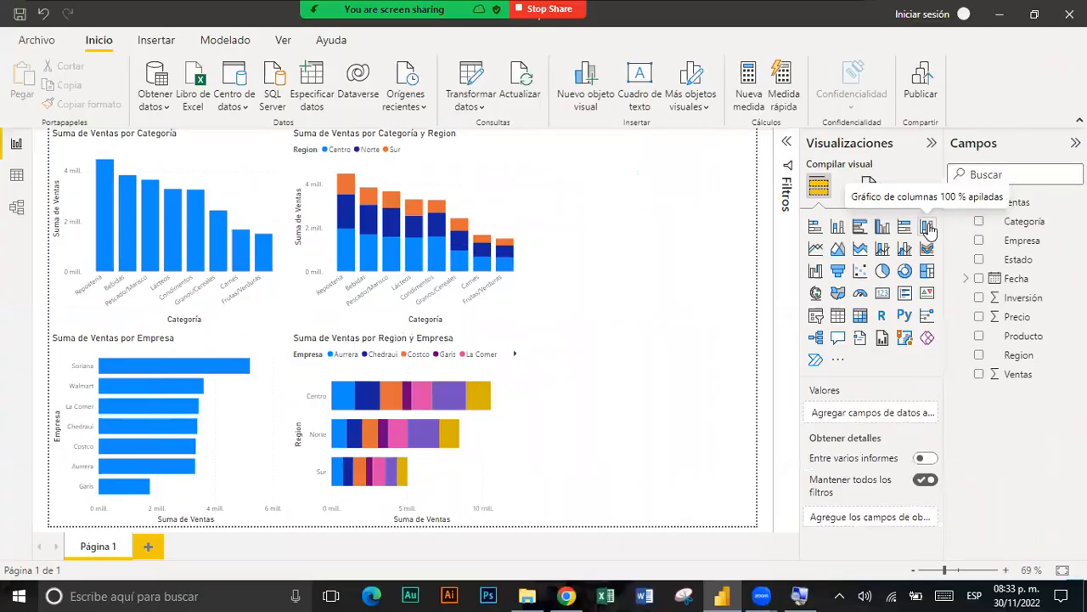
# - Add a 100% stacked column chart of the sum of Ventas by Region with Categoría as the legend
pyautogui.click(927, 227)
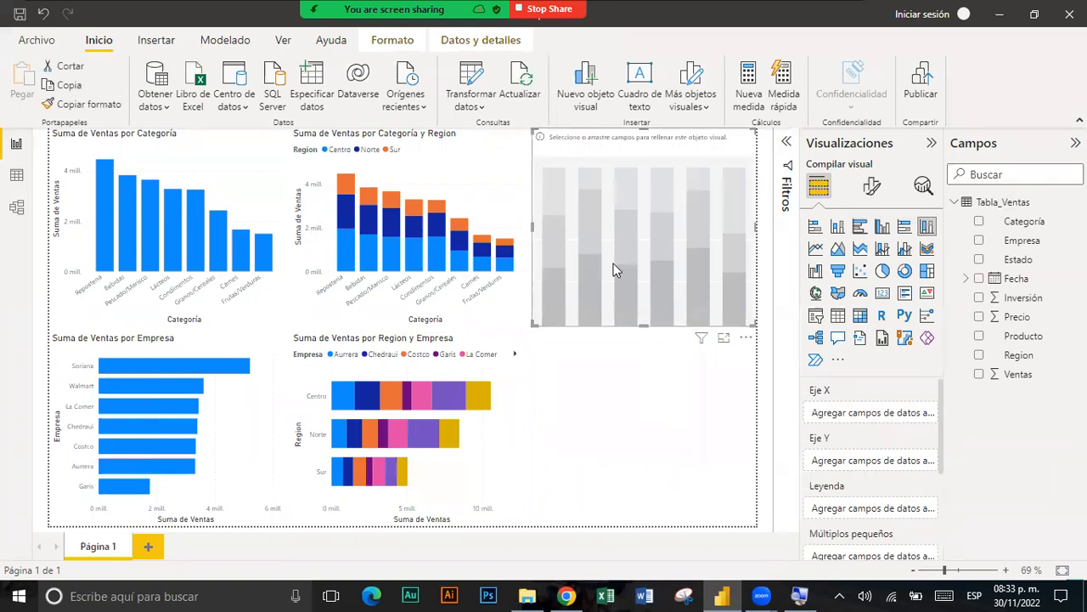
pyautogui.click(981, 356)
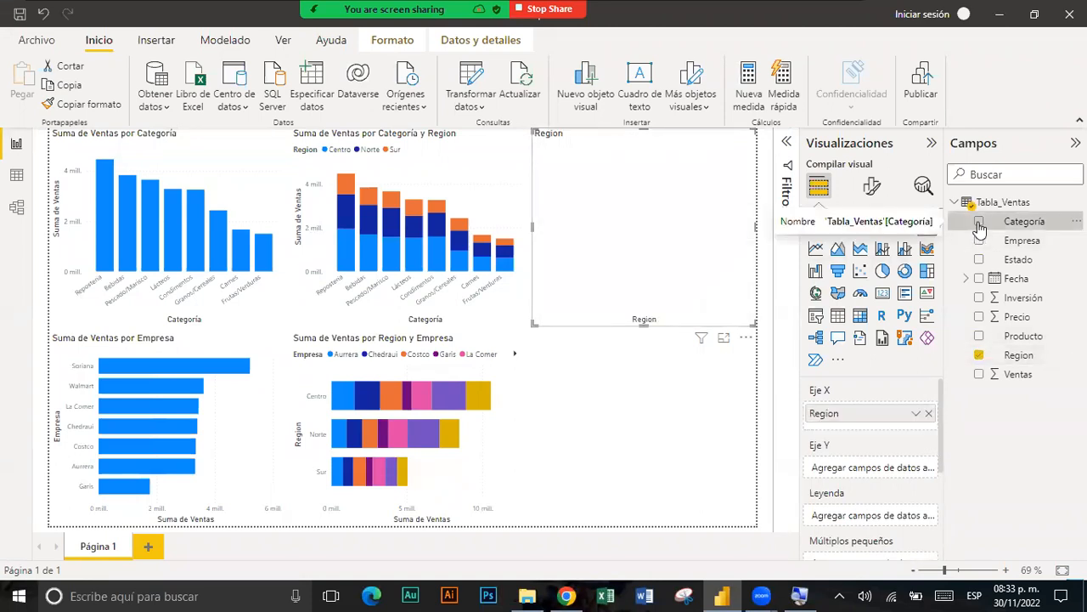
pyautogui.click(980, 223)
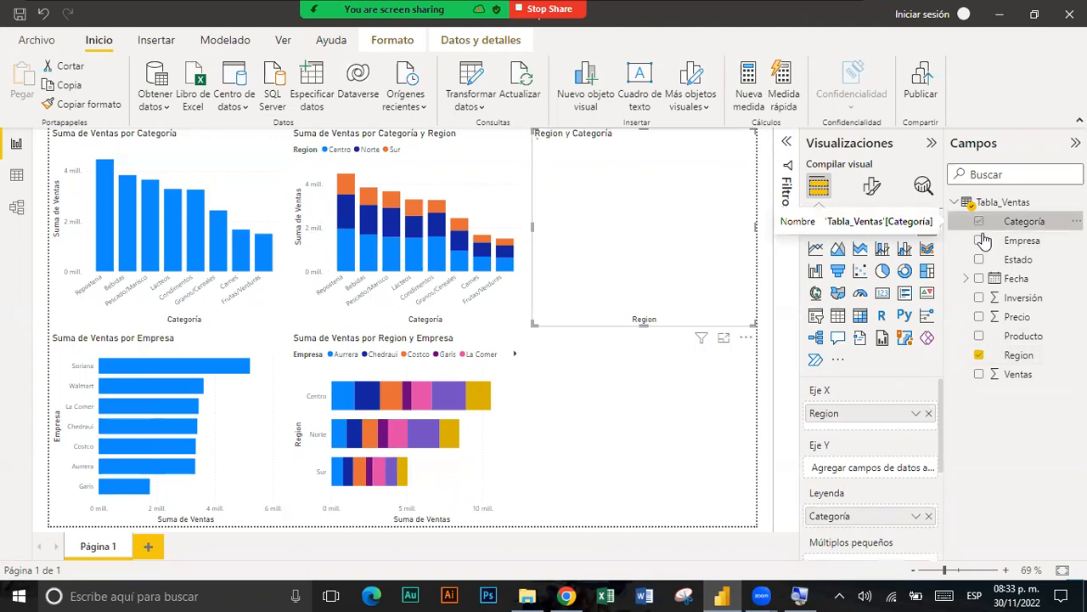
pyautogui.click(980, 376)
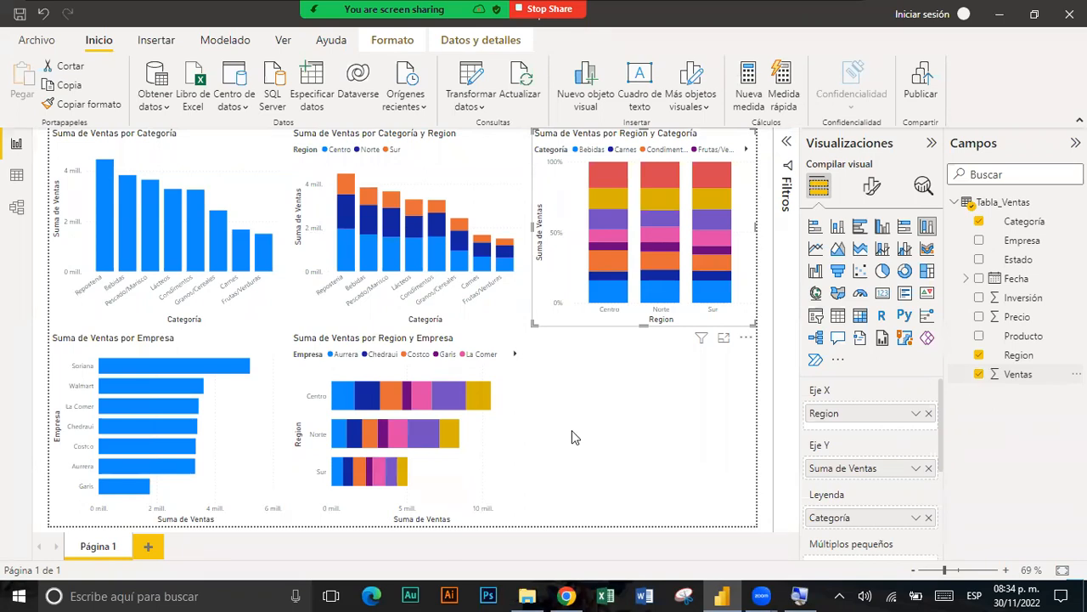
pyautogui.click(665, 401)
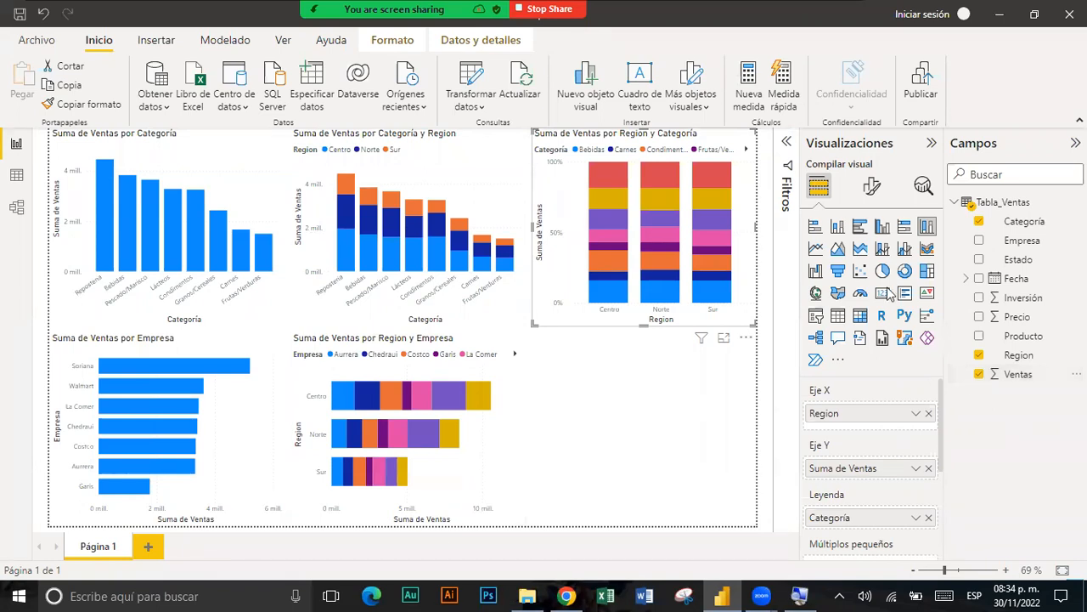
# - Add a 100% stacked bar chart of the sum of Ventas by Empresa with Region as the legend
pyautogui.click(905, 227)
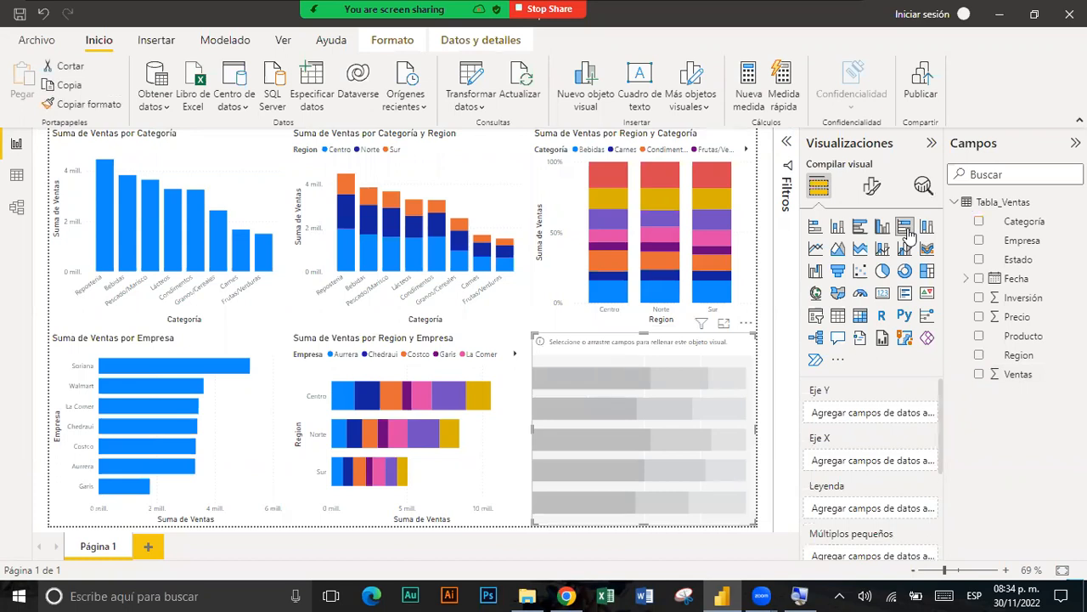
pyautogui.click(979, 242)
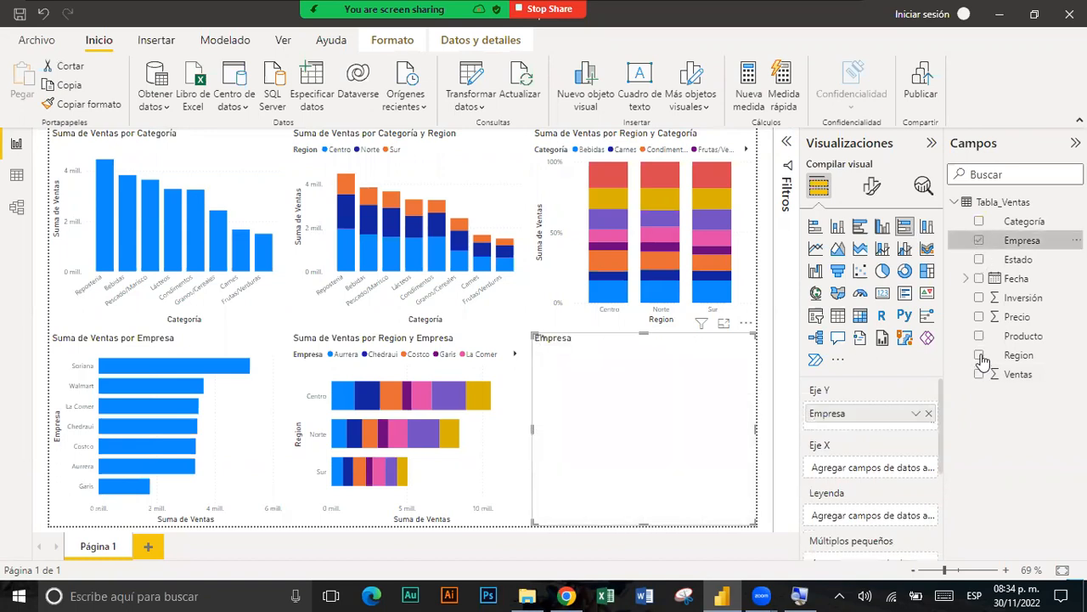
pyautogui.click(980, 357)
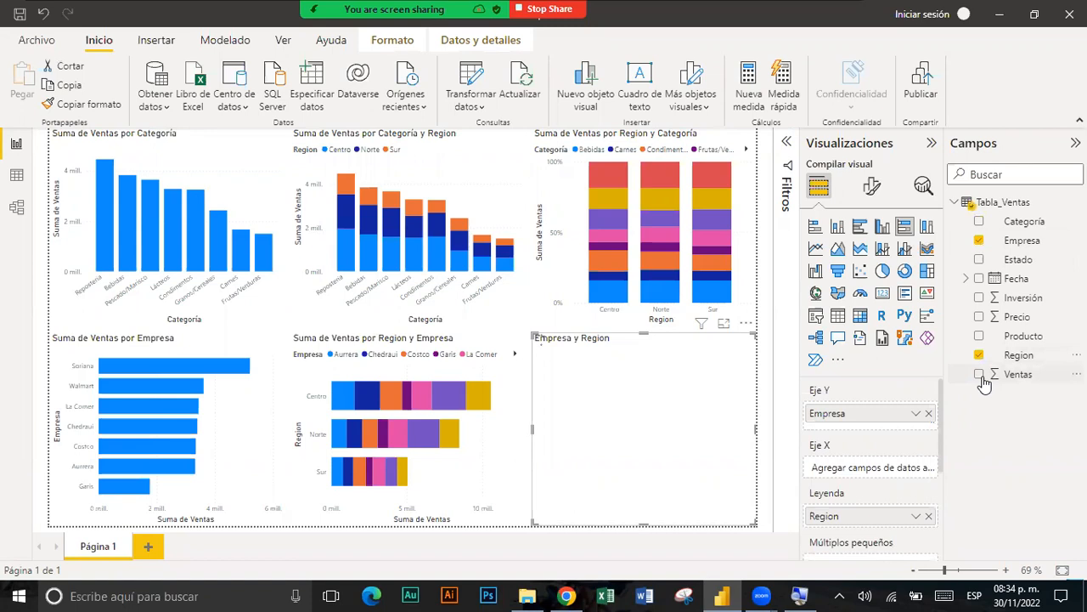
pyautogui.click(980, 375)
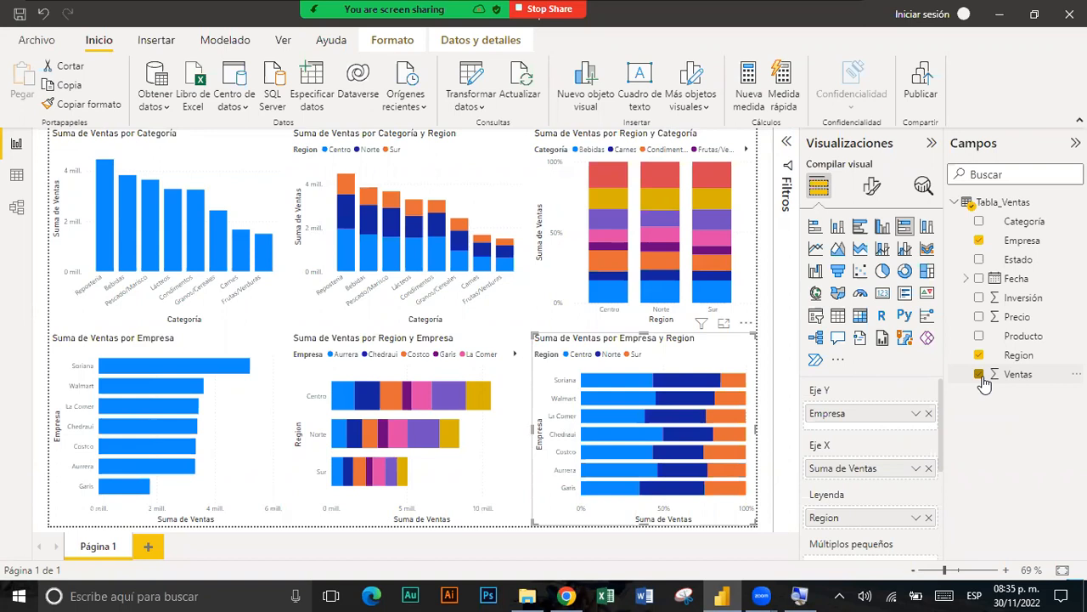
# - Examine how the charts cross-highlight for the Repostería column, the Soriana bar and the Centro segment of Repostería, clearing each highlight
pyautogui.click(96, 193)
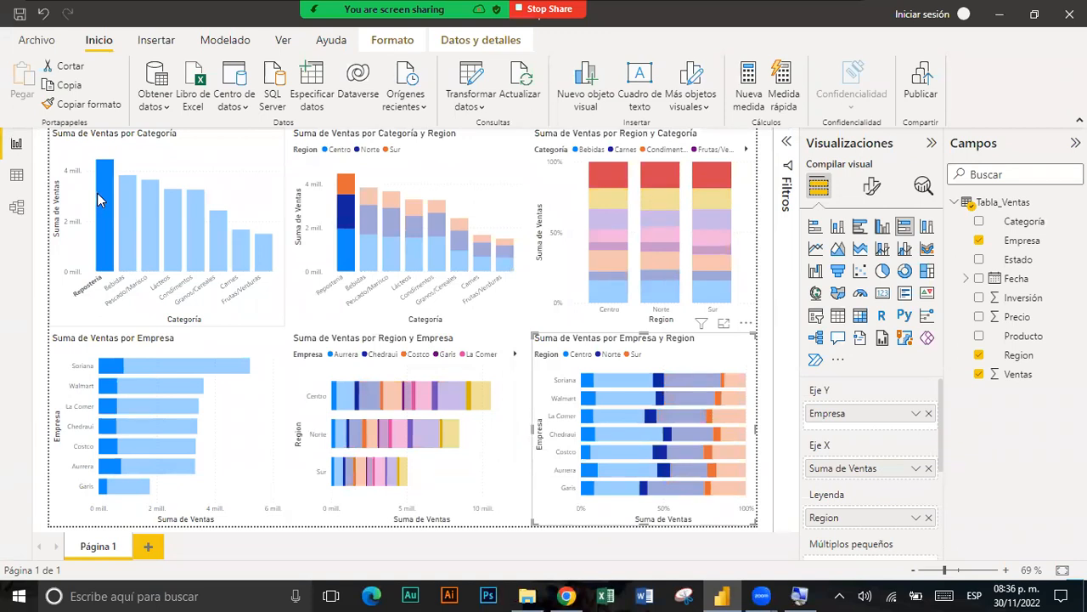
pyautogui.click(97, 192)
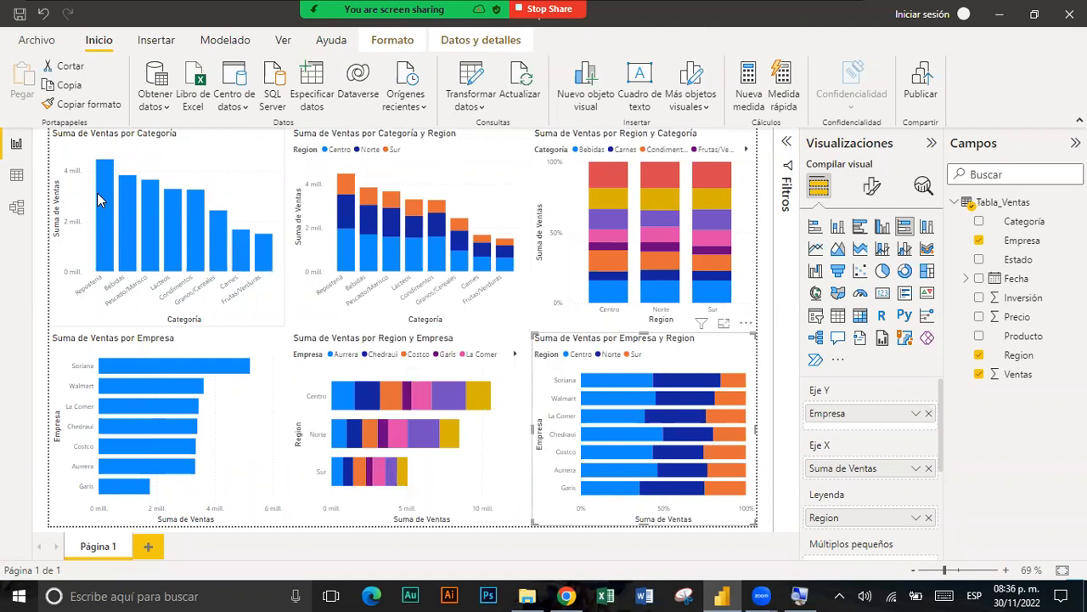
pyautogui.click(143, 372)
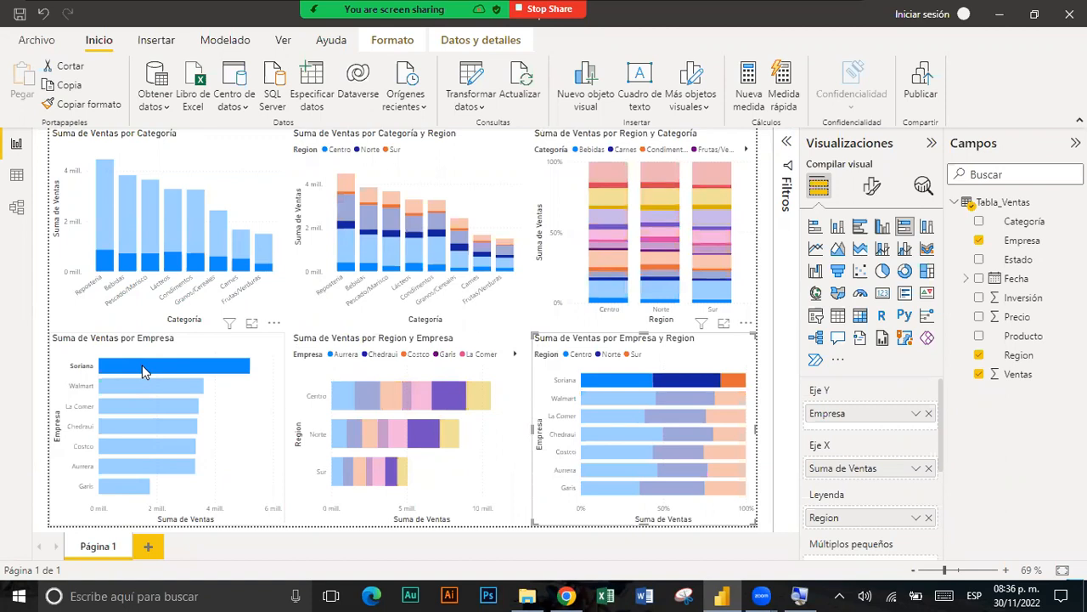
pyautogui.click(142, 365)
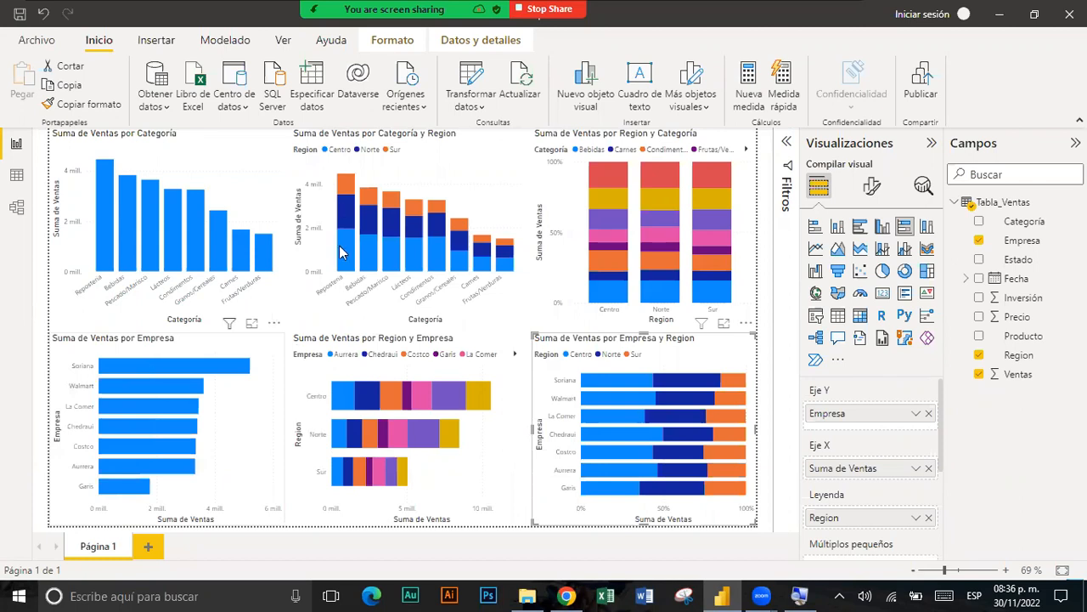
pyautogui.moveTo(343, 244)
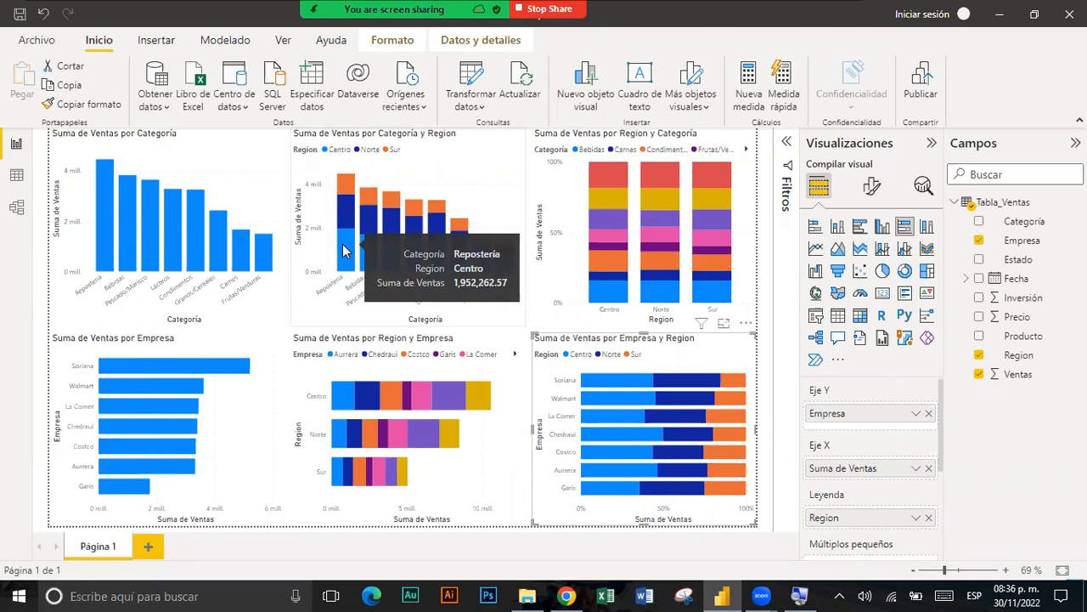
pyautogui.click(344, 251)
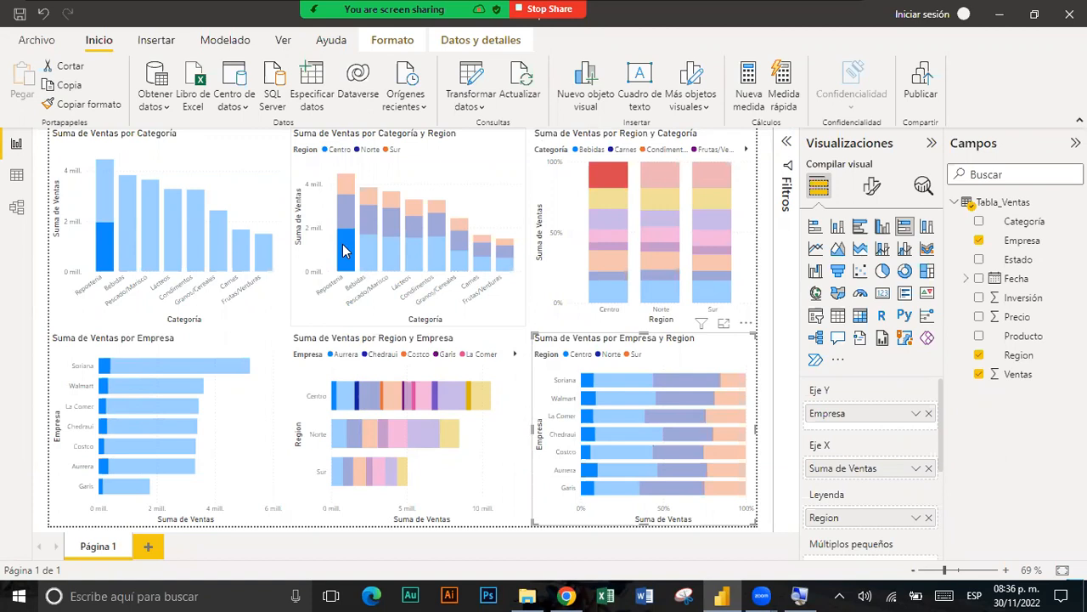
pyautogui.click(344, 251)
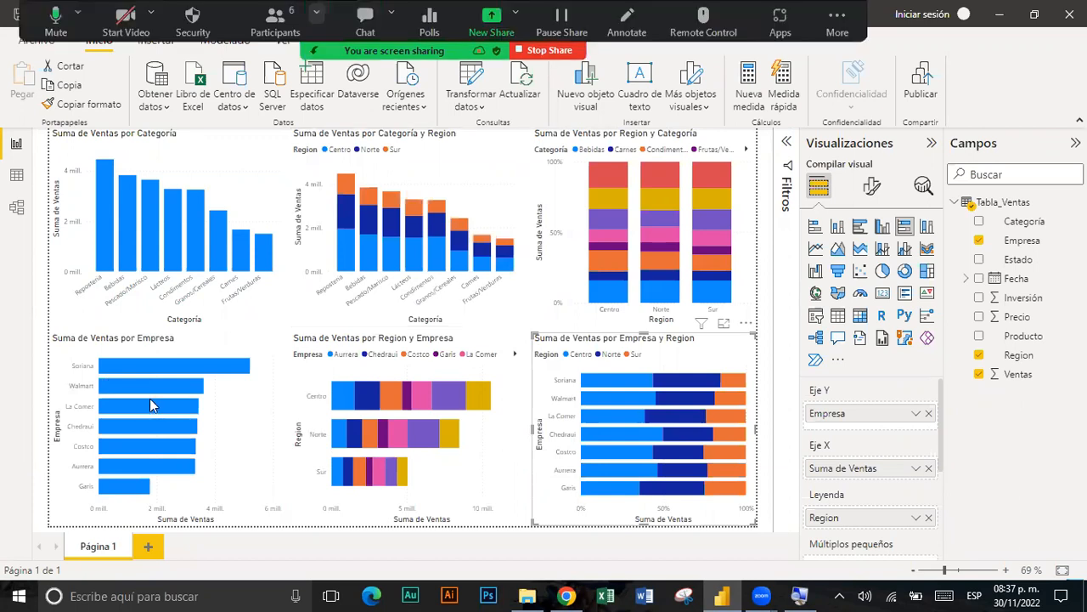
pyautogui.moveTo(149, 399)
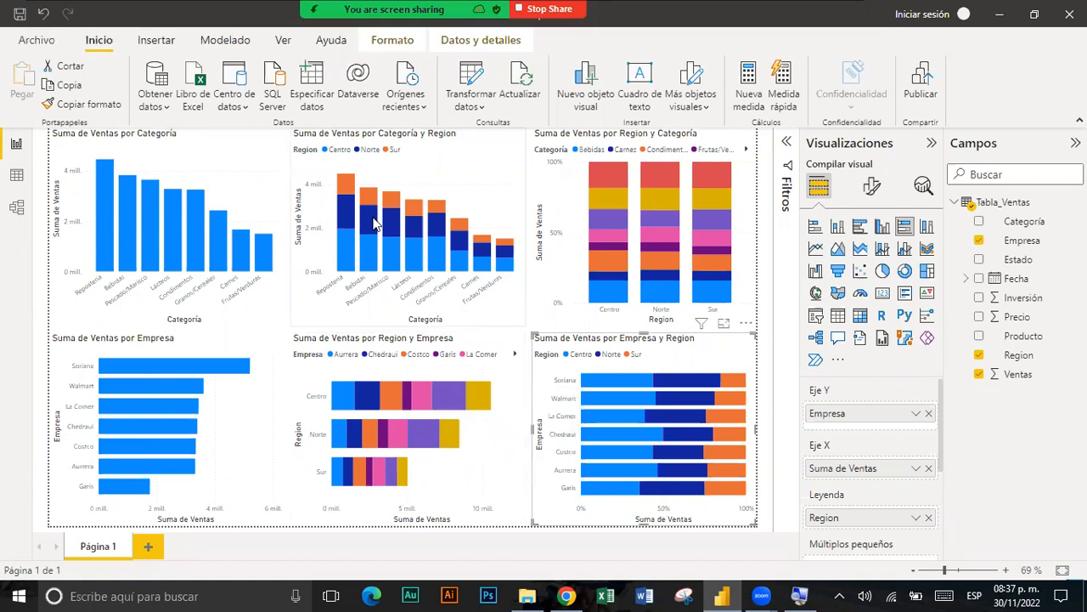
pyautogui.moveTo(375, 223)
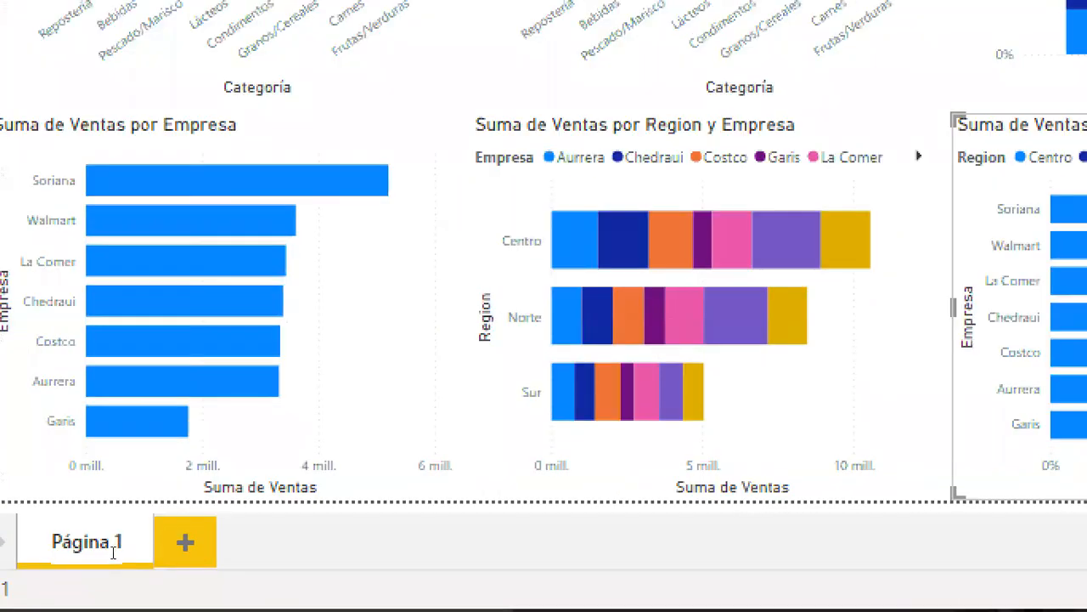
# - Rename the report page as Barras y Columnas
pyautogui.doubleClick(113, 553)
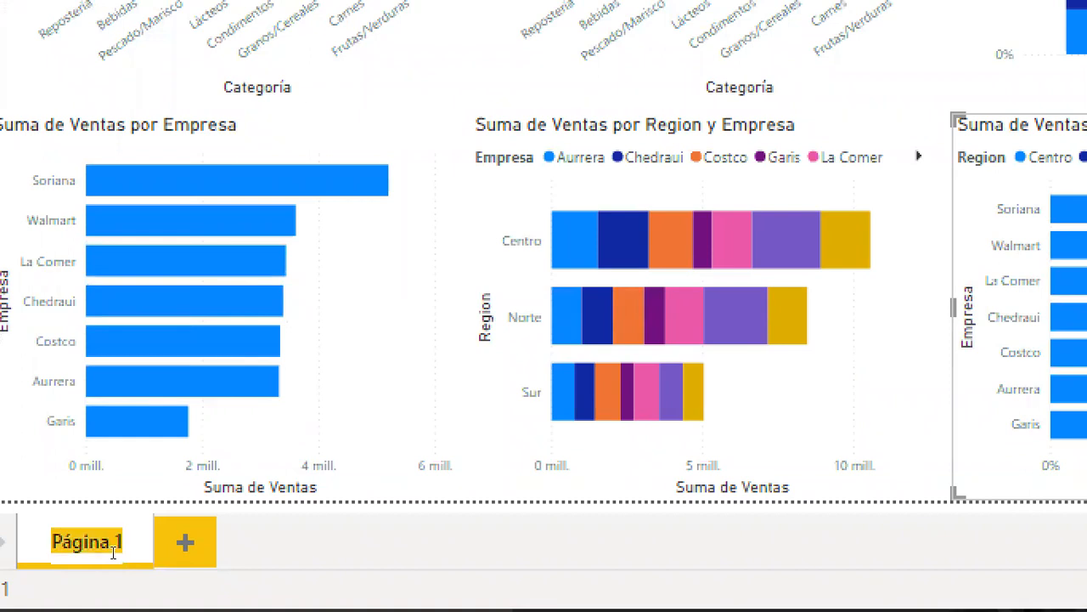
pyautogui.write('Barra')
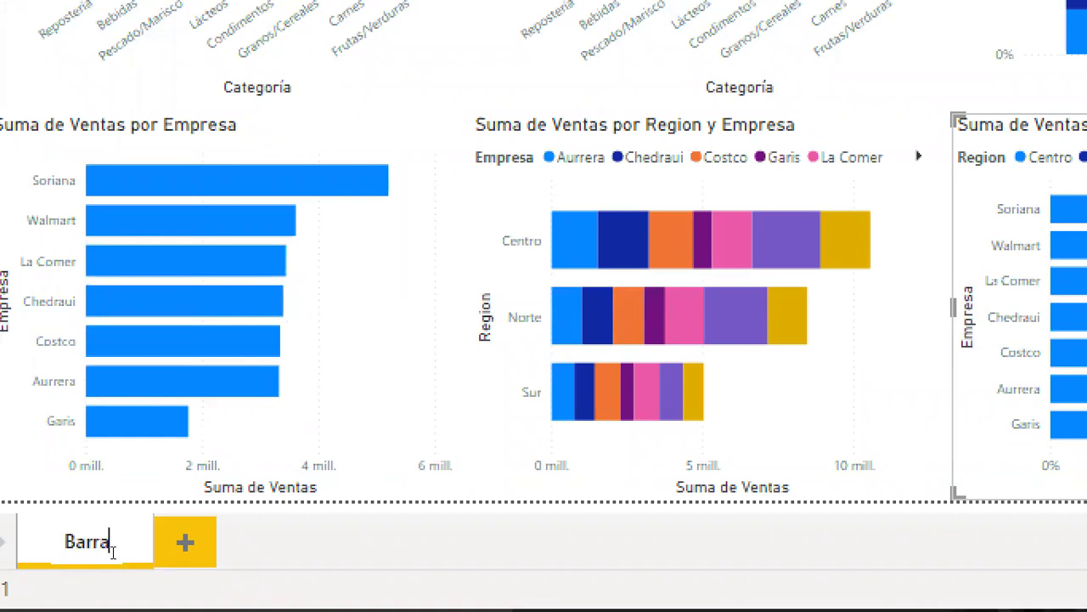
pyautogui.write('s y Columnas')
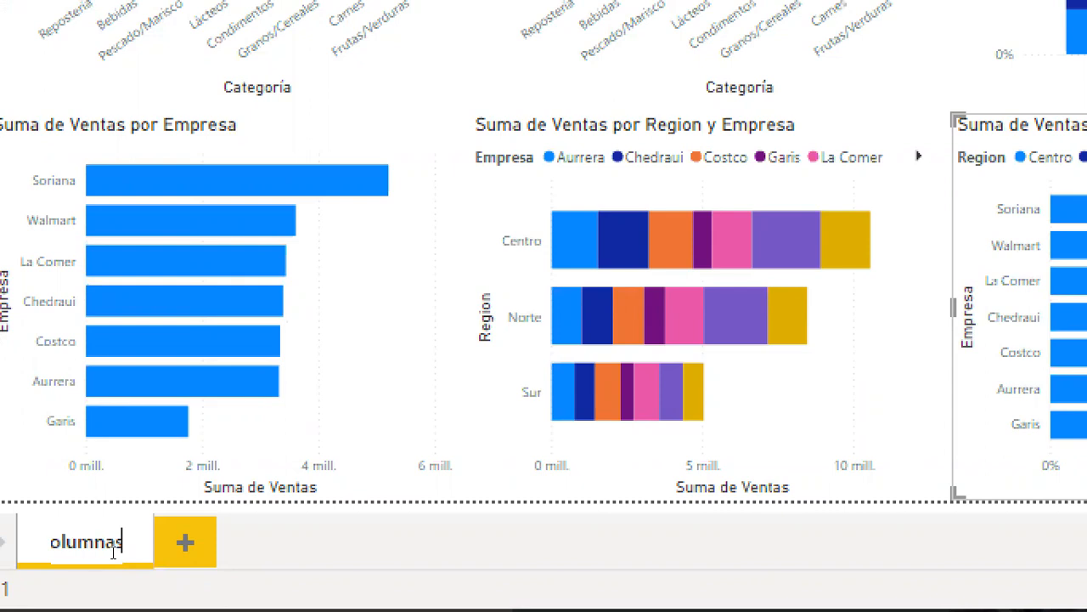
pyautogui.press('Return')
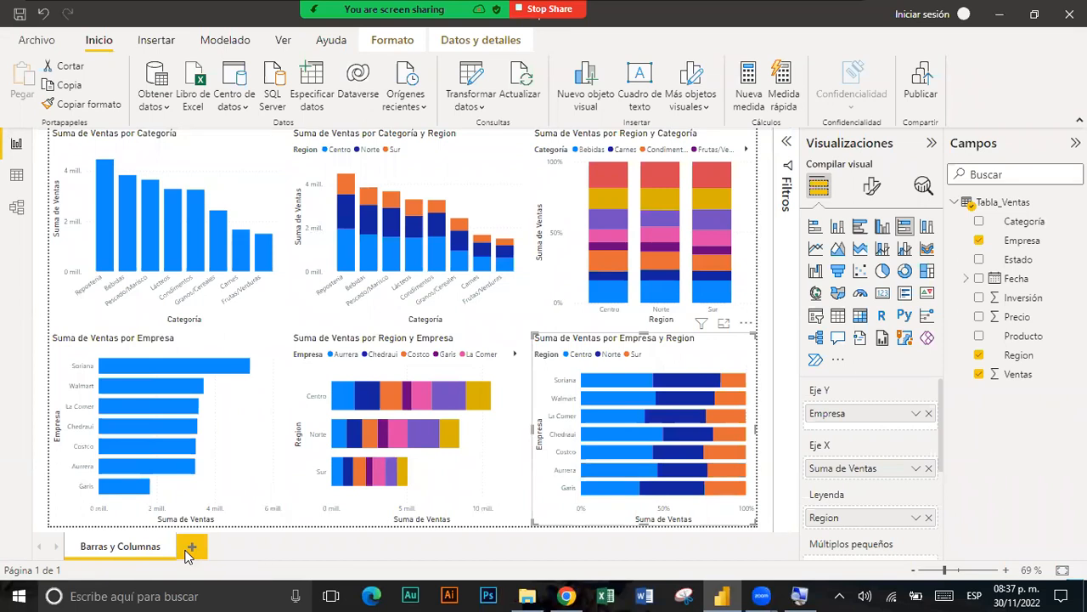
# - Add a new report page with an empty pie chart in the canvas's upper-left corner, enlarged to about a third of its width and half its height
pyautogui.click(190, 548)
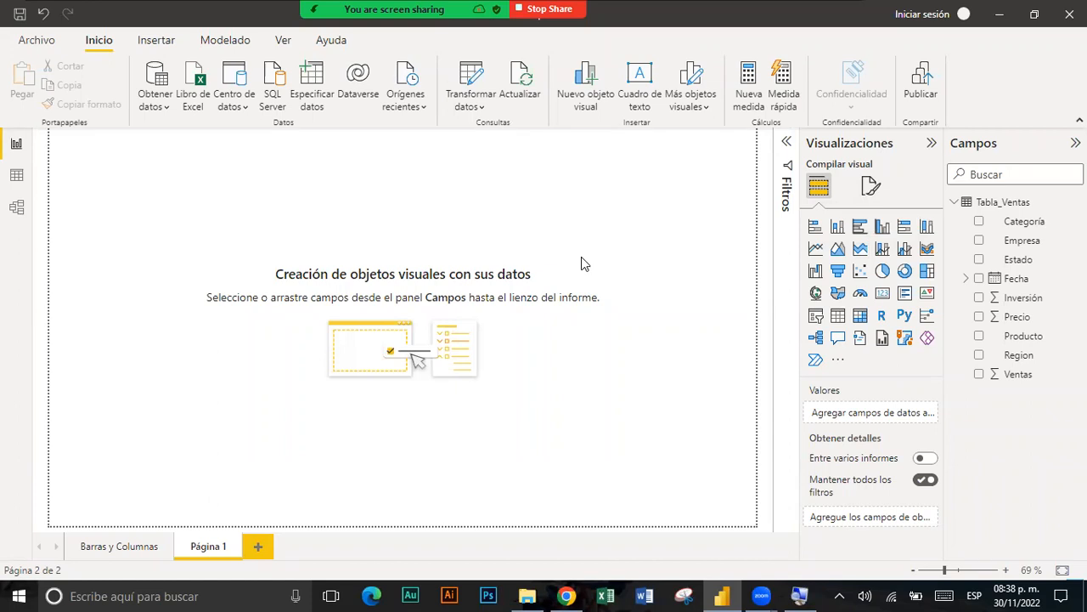
pyautogui.click(882, 272)
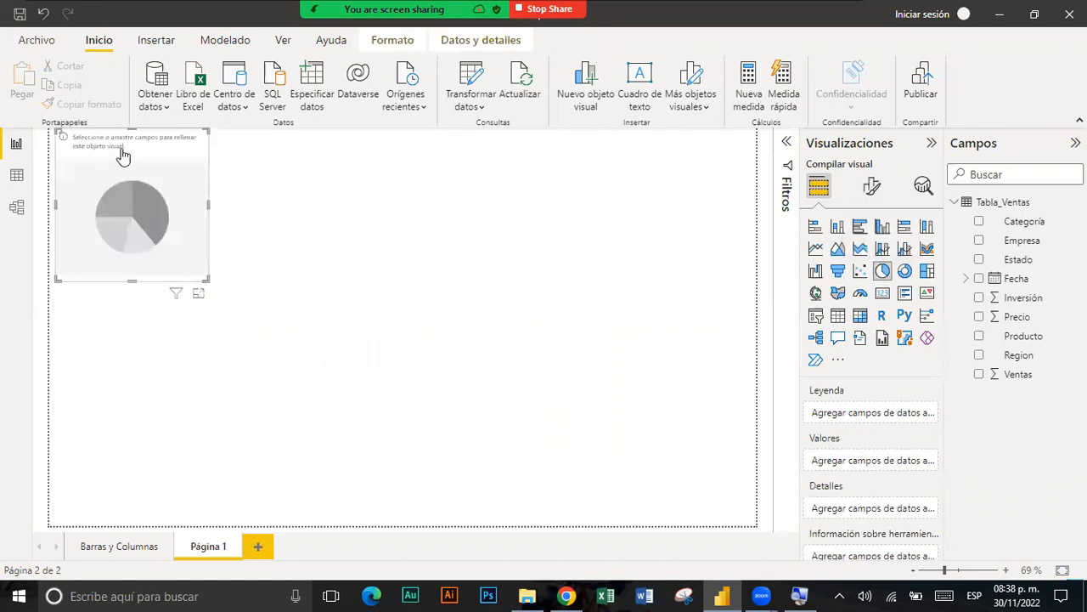
pyautogui.moveTo(125, 153); pyautogui.dragTo(100, 148)
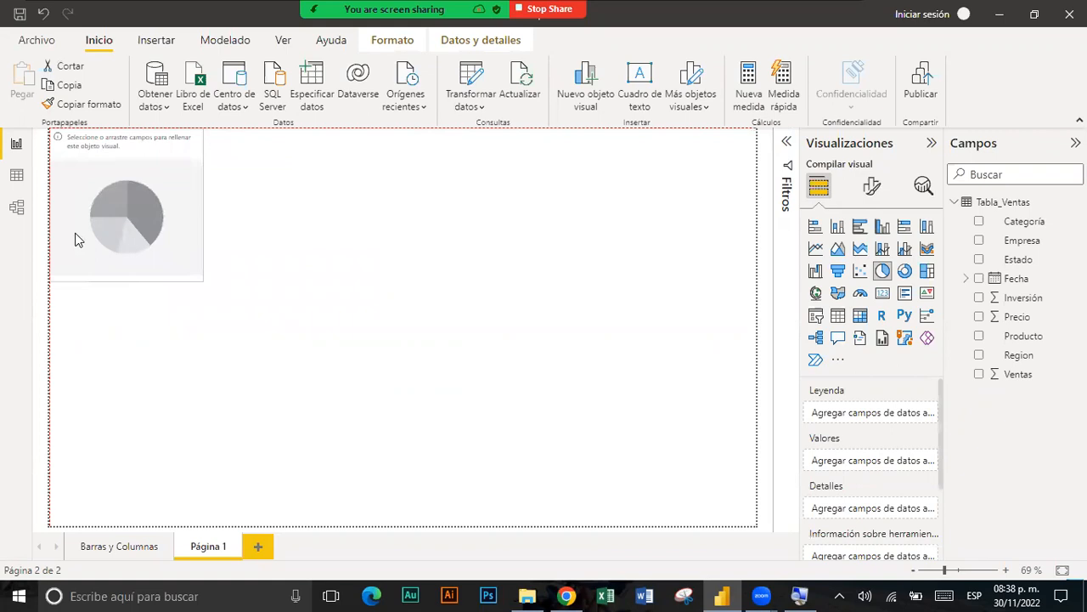
pyautogui.moveTo(124, 281); pyautogui.dragTo(121, 328)
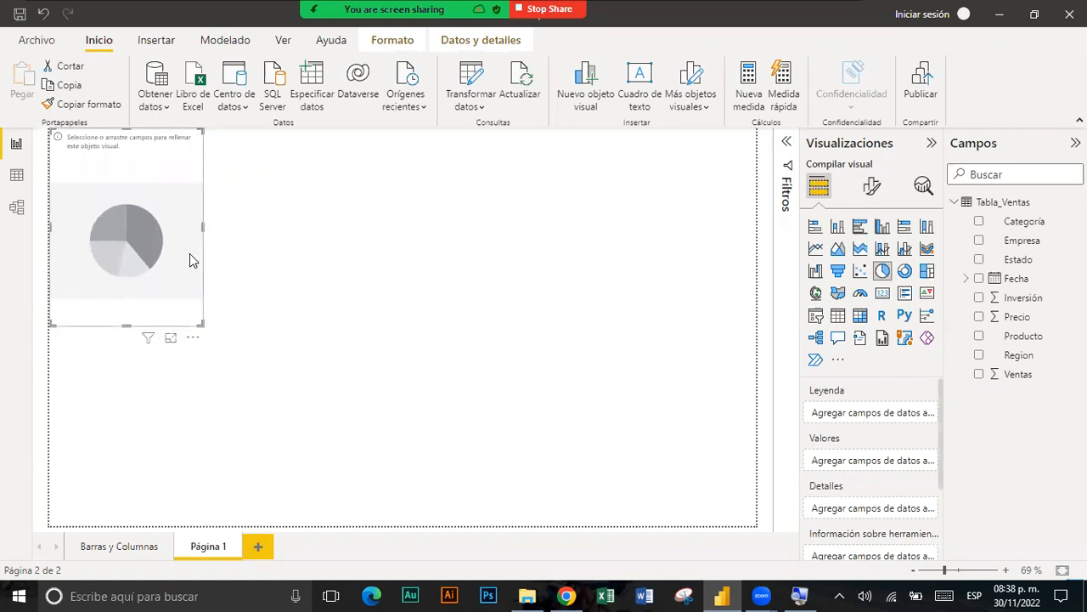
pyautogui.moveTo(232, 234); pyautogui.dragTo(280, 226)
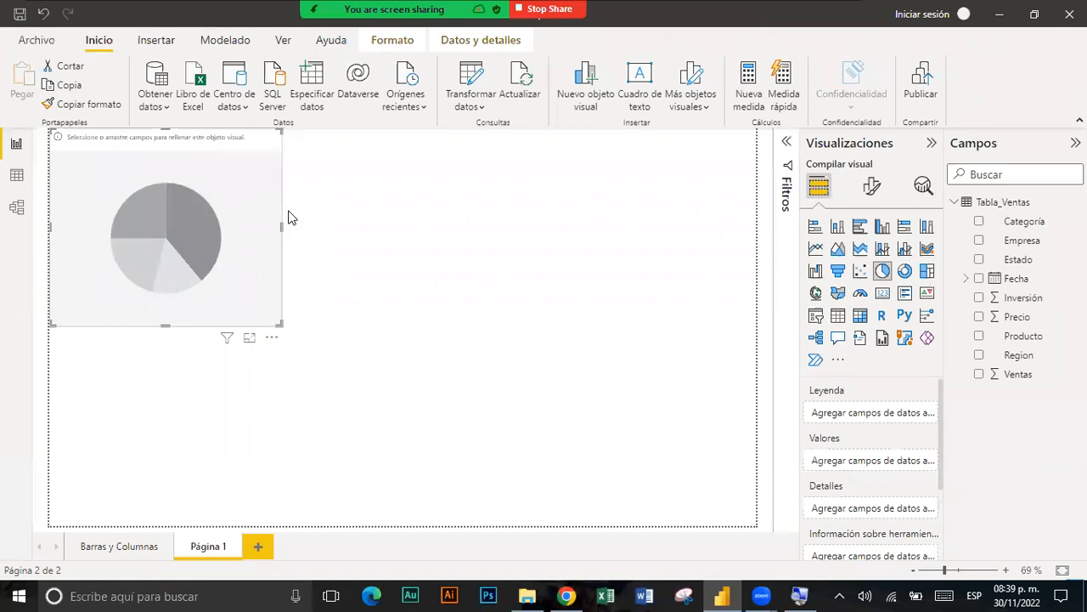
# - Show the sum of Ventas by Empresa in the pie chart, and deselect it
pyautogui.click(979, 245)
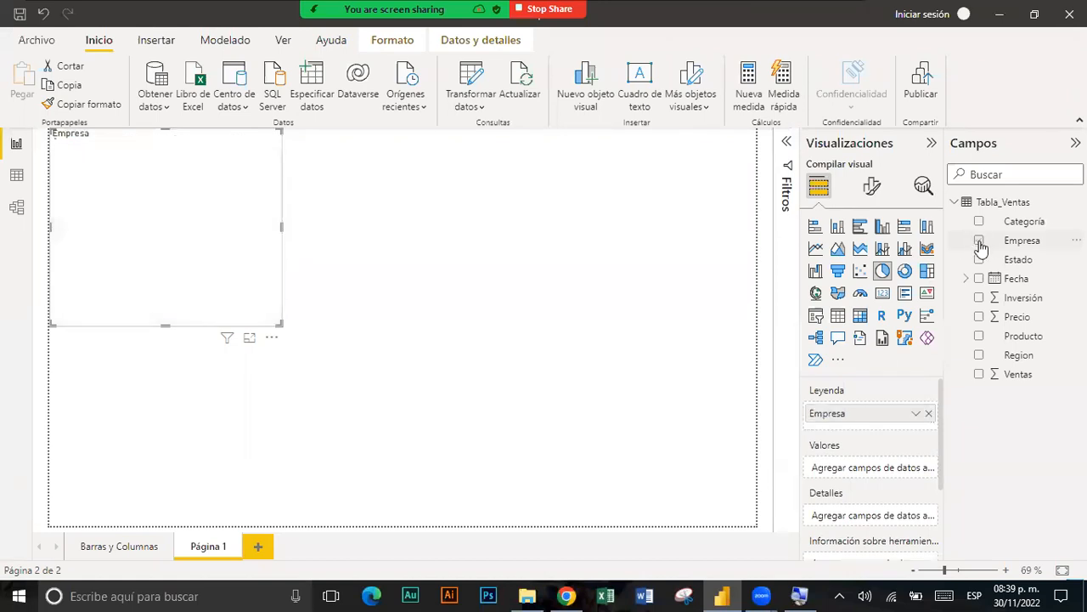
pyautogui.click(979, 374)
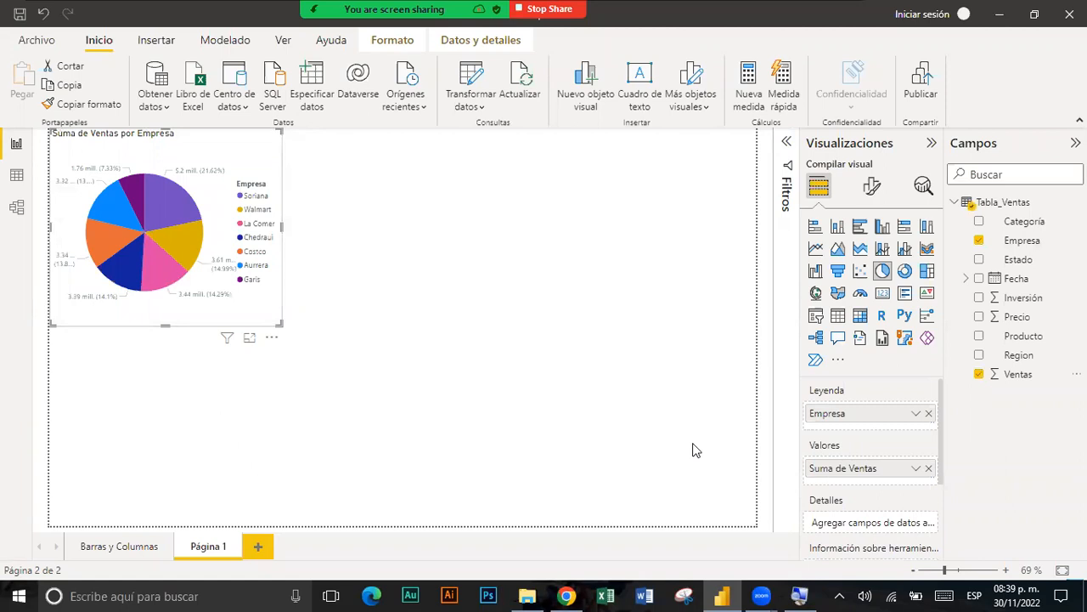
pyautogui.click(592, 395)
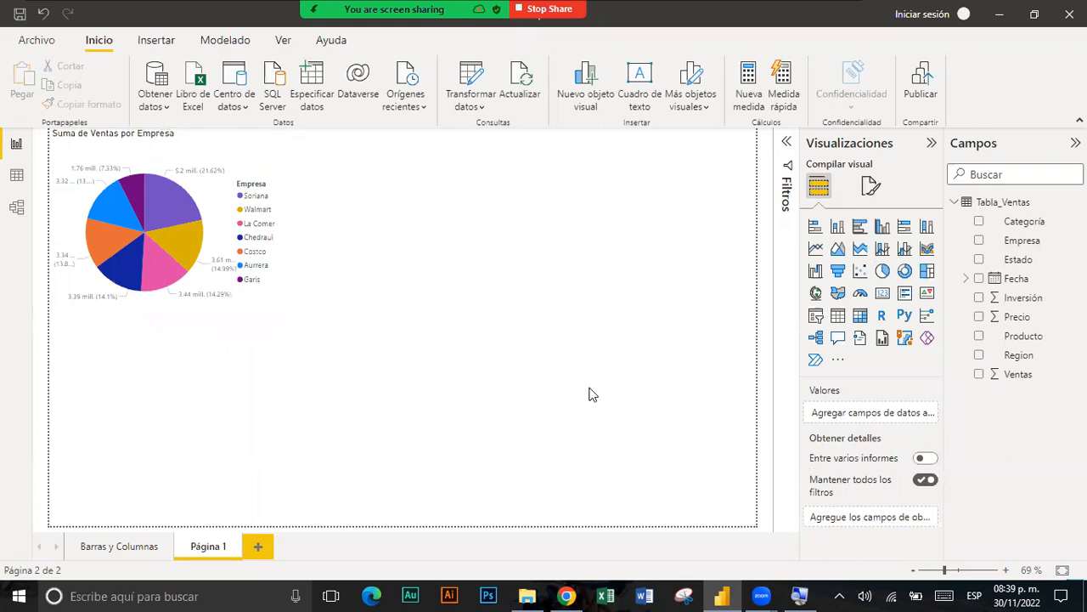
# - Add a donut chart of the sum of Ventas by Region below the pie chart, and deselect it
pyautogui.click(904, 272)
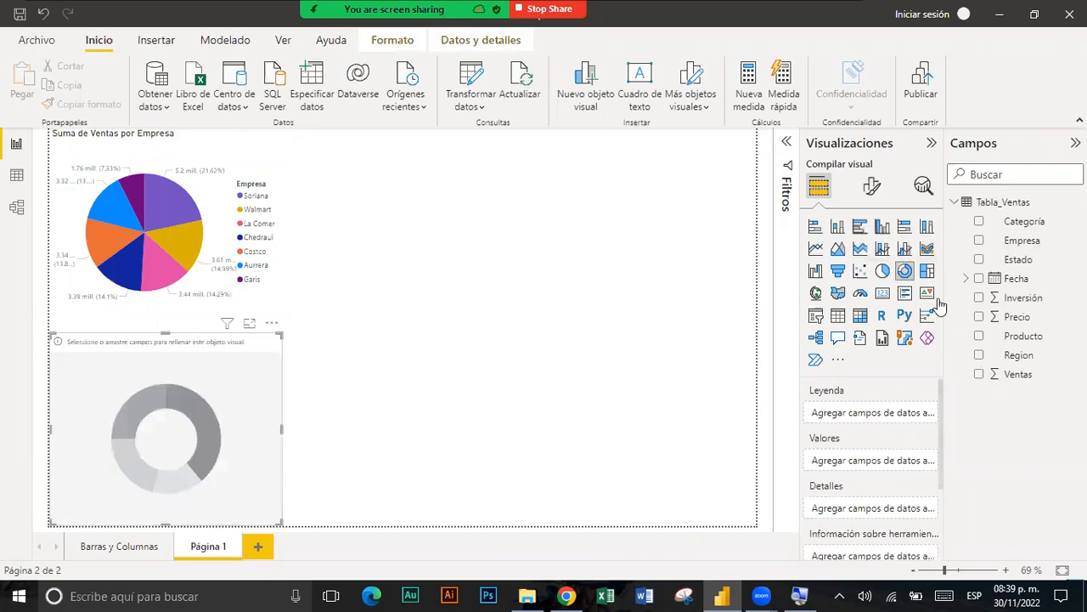
pyautogui.click(981, 360)
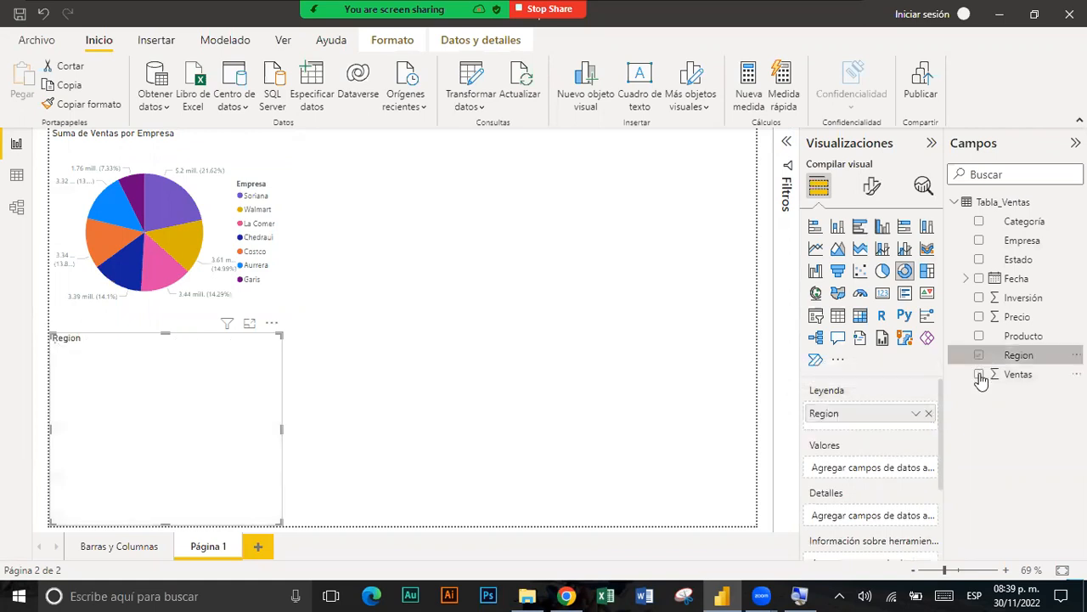
pyautogui.click(980, 374)
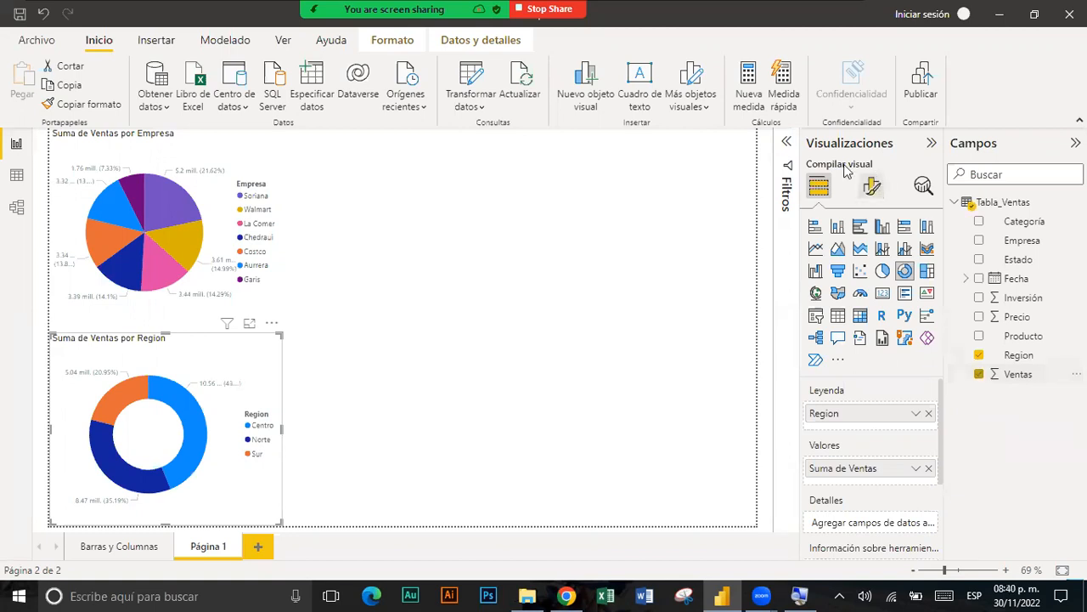
pyautogui.click(568, 232)
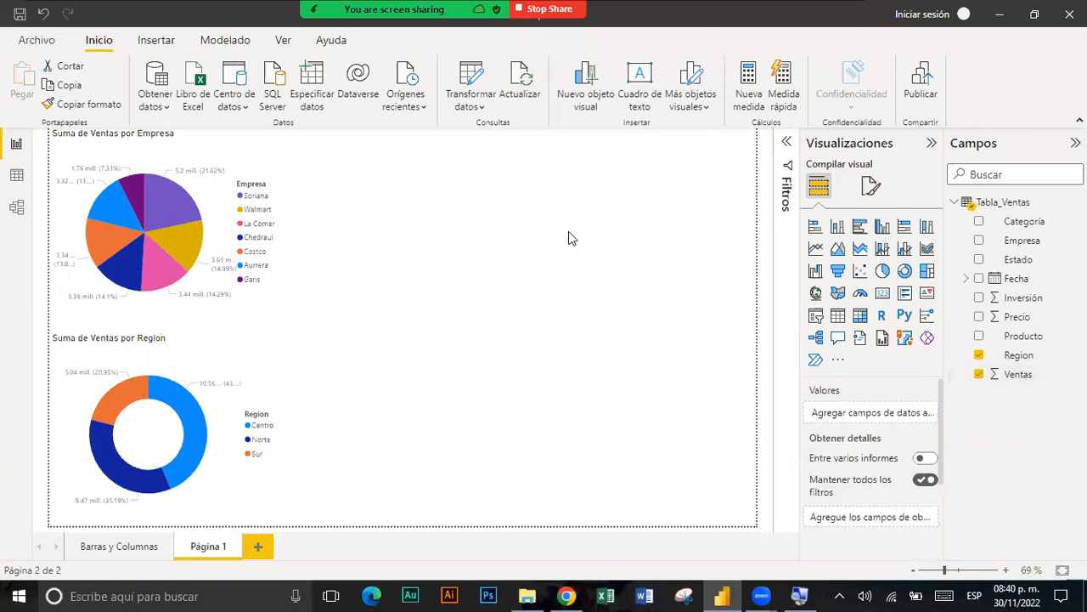
# - Add a second donut chart of the sum of Ventas by Empresa with Region as the details, and deselect it
pyautogui.click(903, 272)
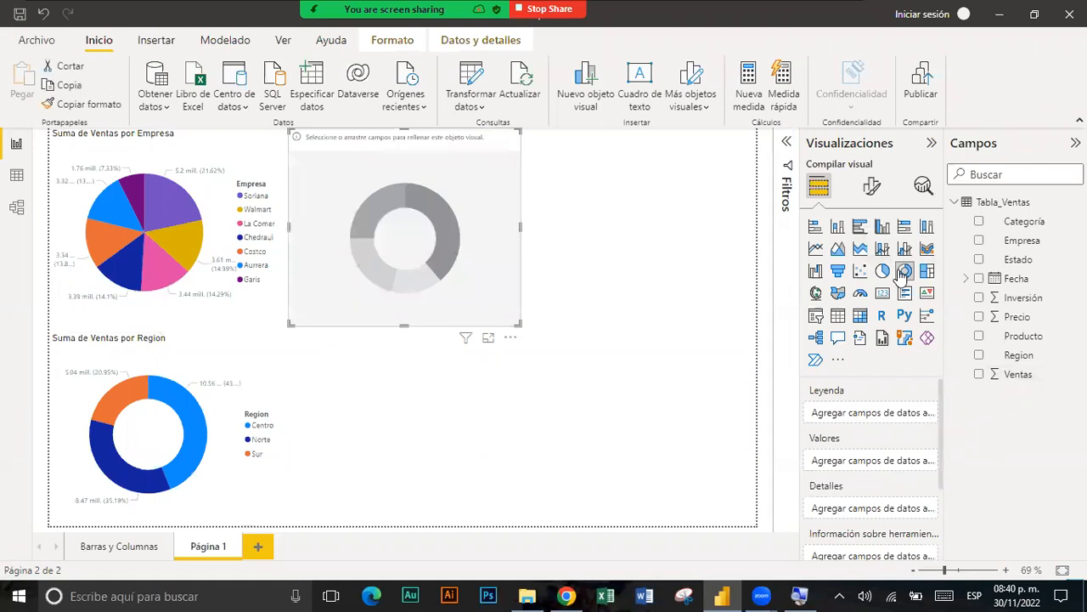
pyautogui.click(981, 241)
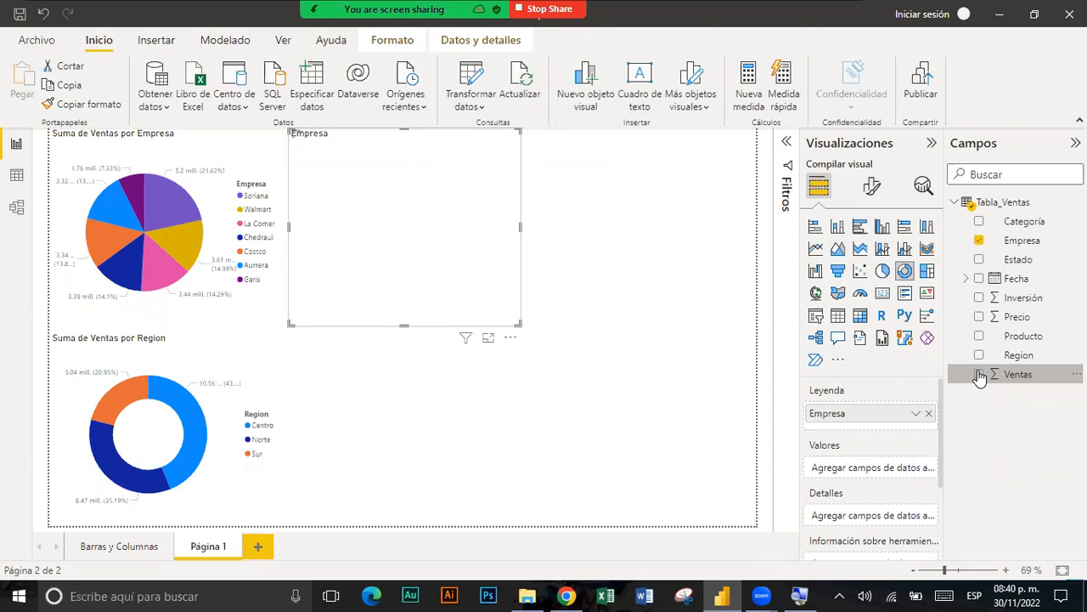
pyautogui.click(978, 375)
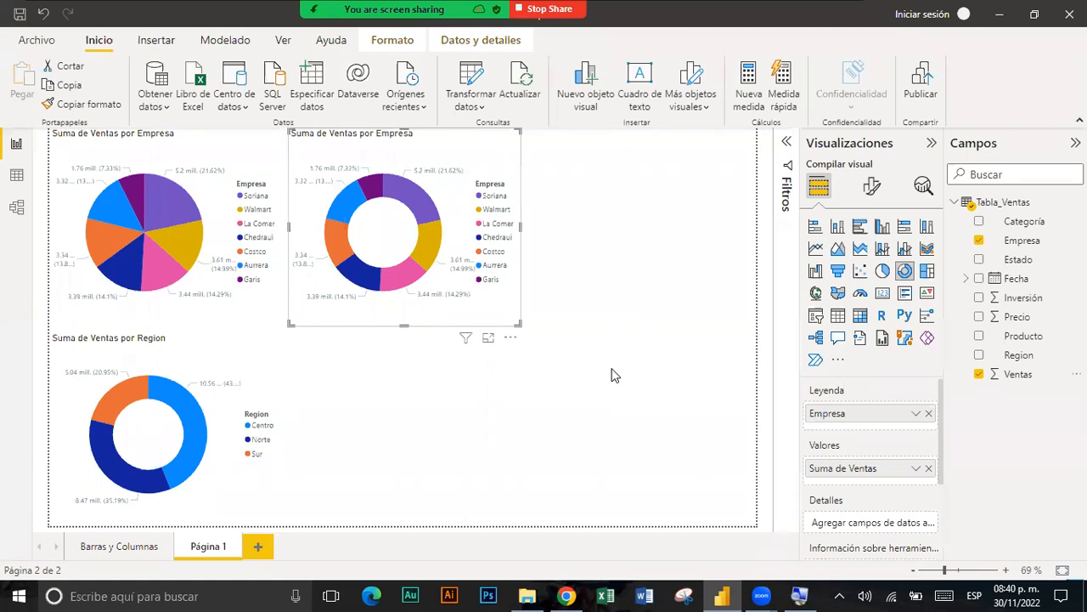
pyautogui.click(979, 357)
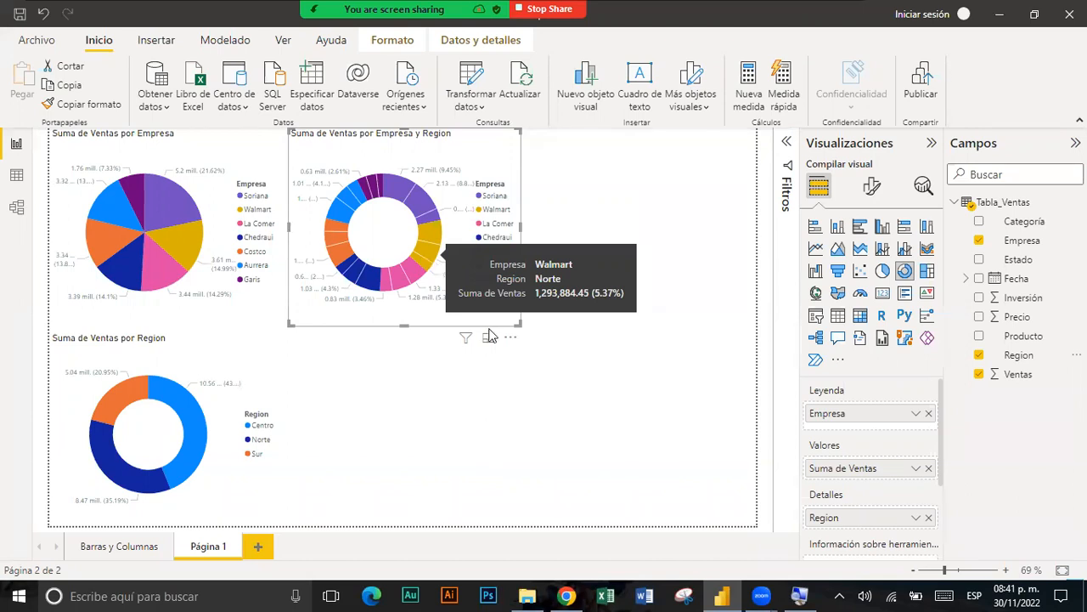
pyautogui.click(525, 401)
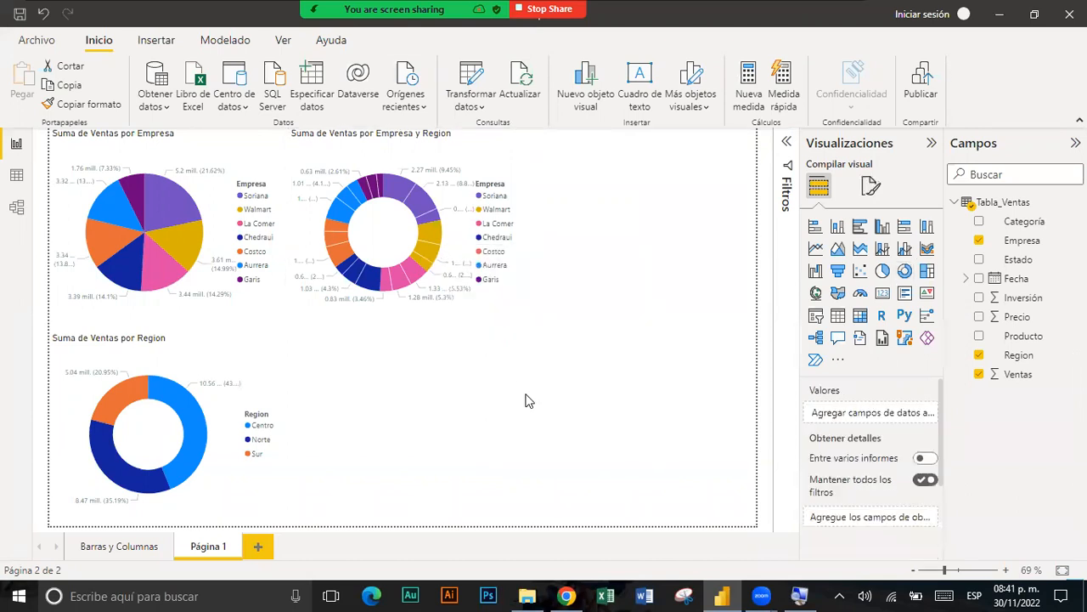
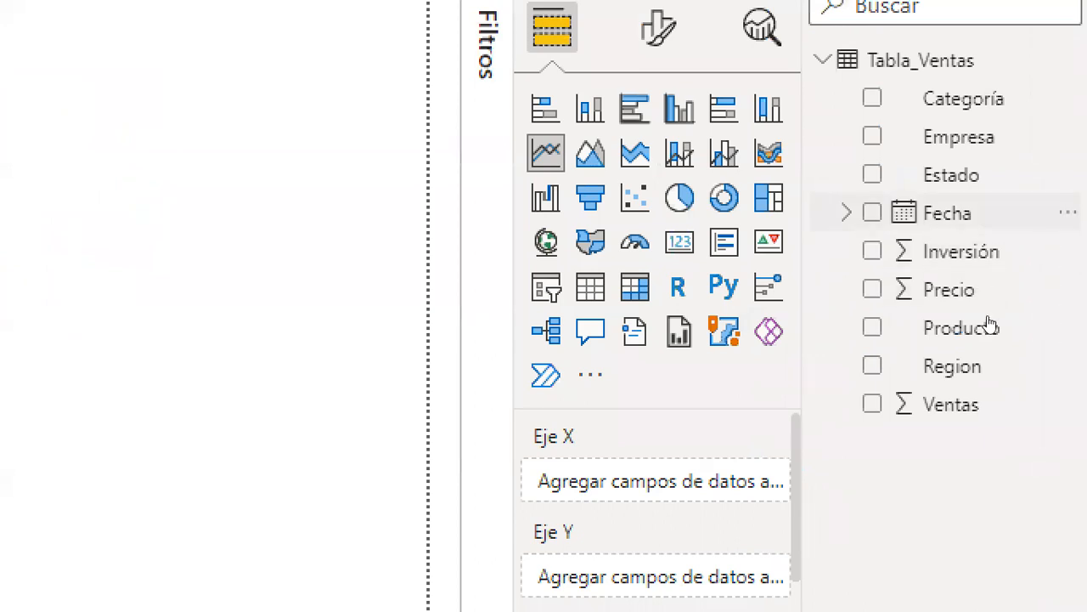
# - Plot the sum of Ventas by Fecha in the line chart, keeping only the Día level on the X axis, and deselect it
pyautogui.click(977, 395)
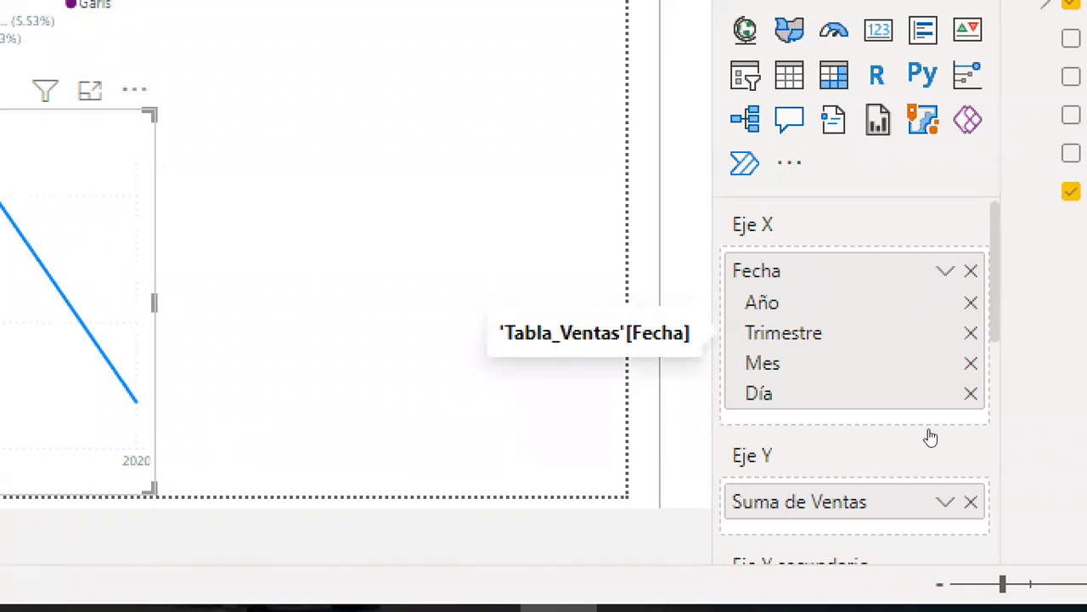
pyautogui.click(971, 303)
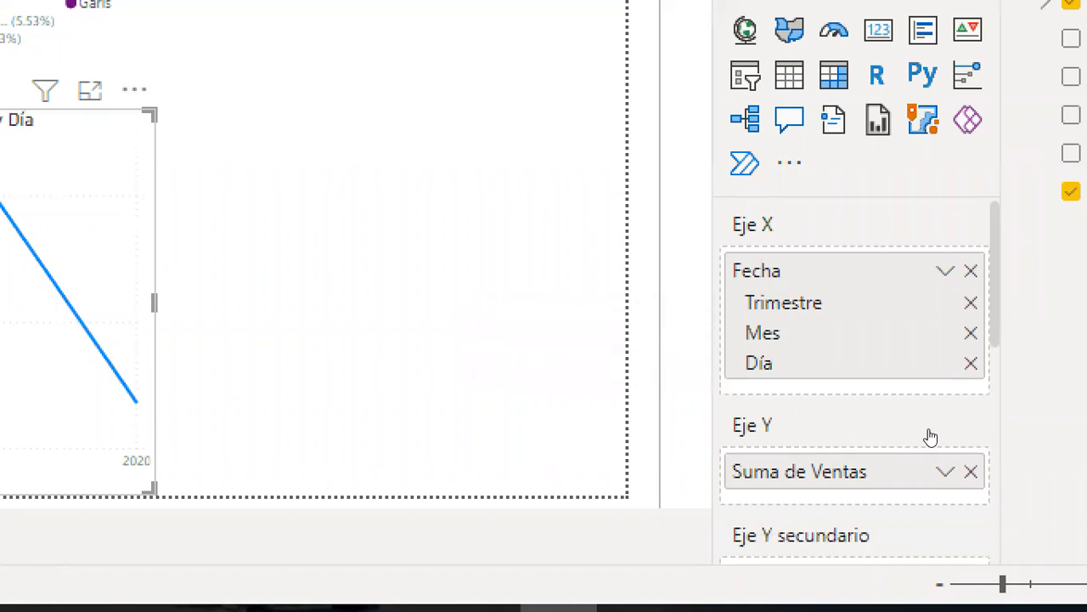
pyautogui.click(970, 302)
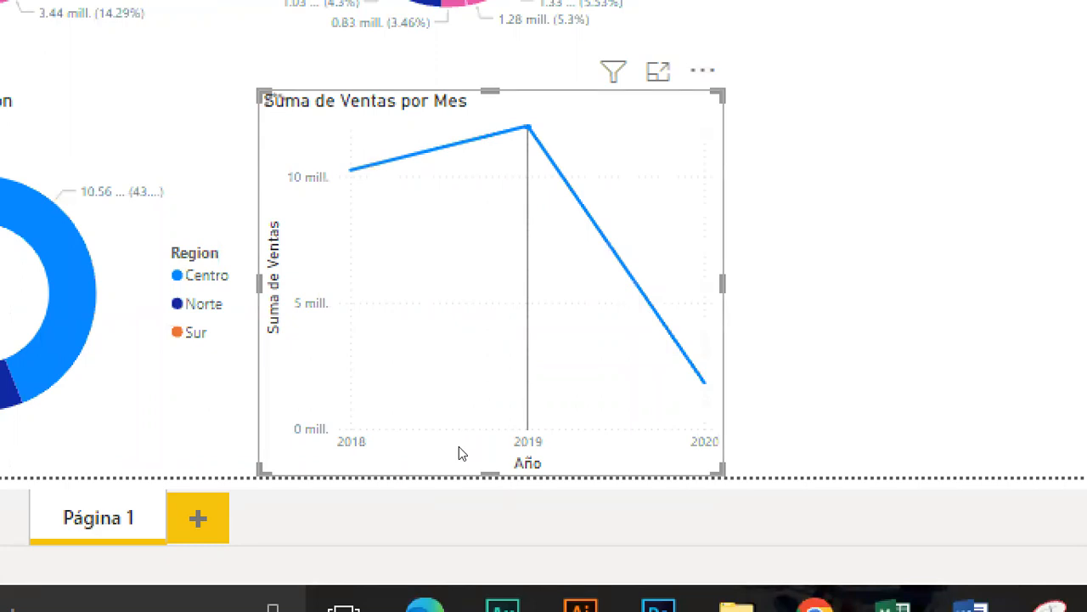
pyautogui.click(459, 453)
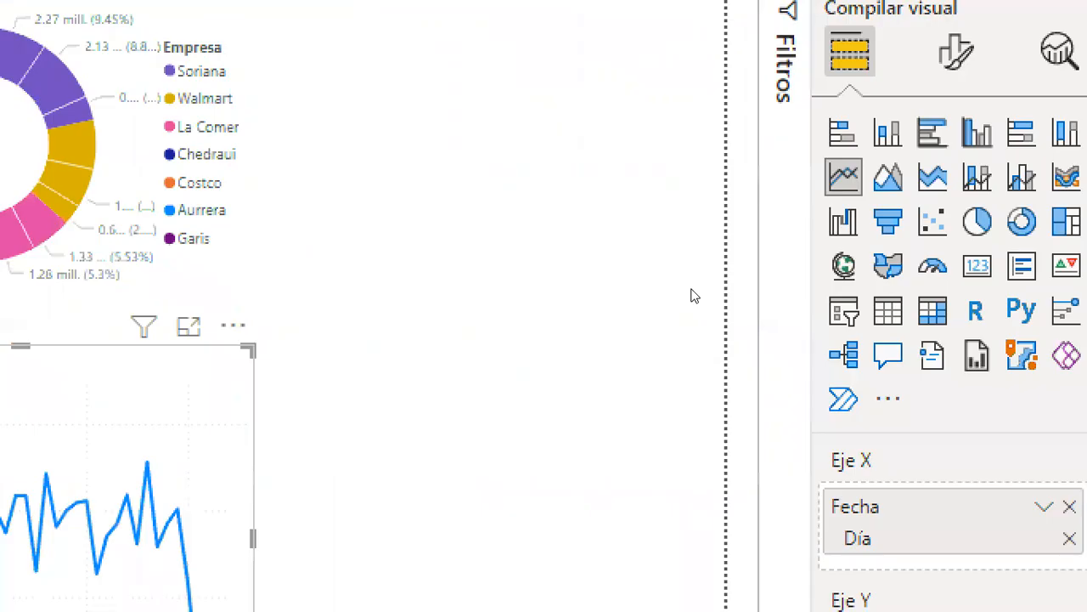
pyautogui.click(695, 296)
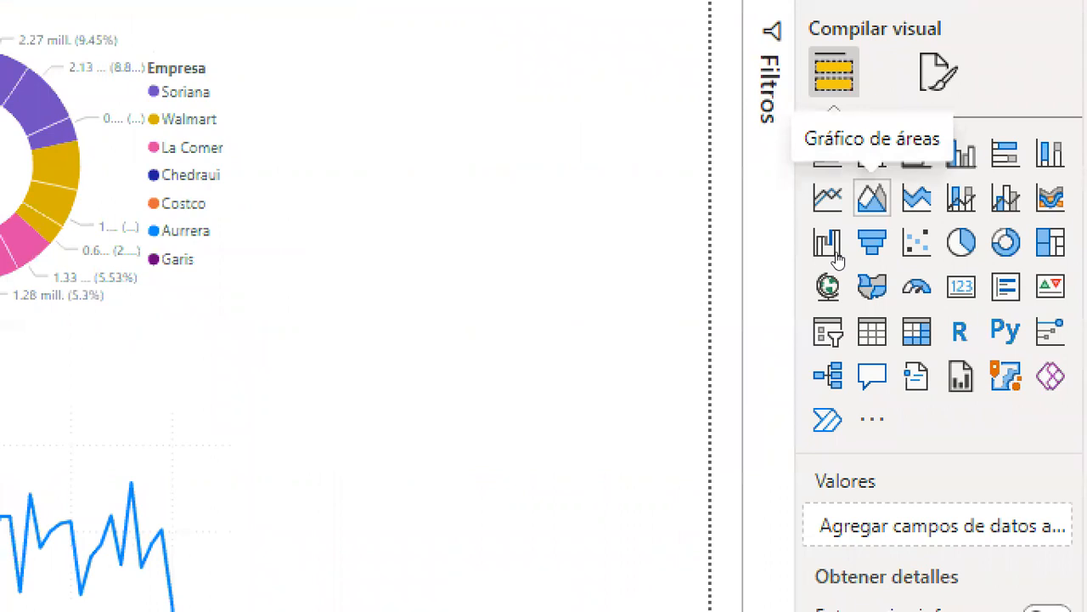
# - Add an area chart of the sum of Ventas by Fecha with only the Mes level on the X axis
pyautogui.click(872, 199)
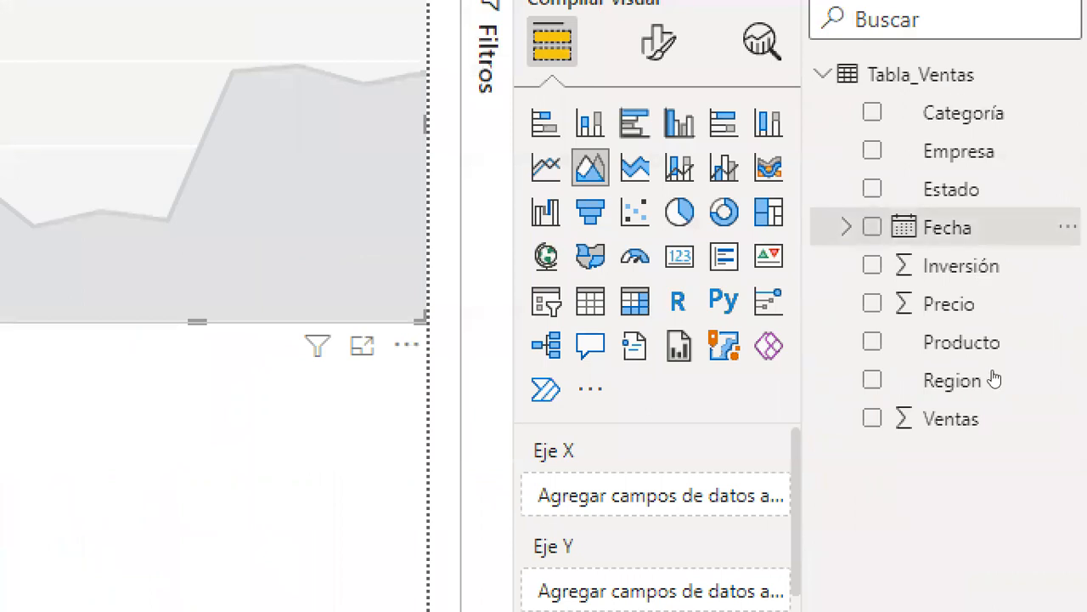
pyautogui.click(872, 418)
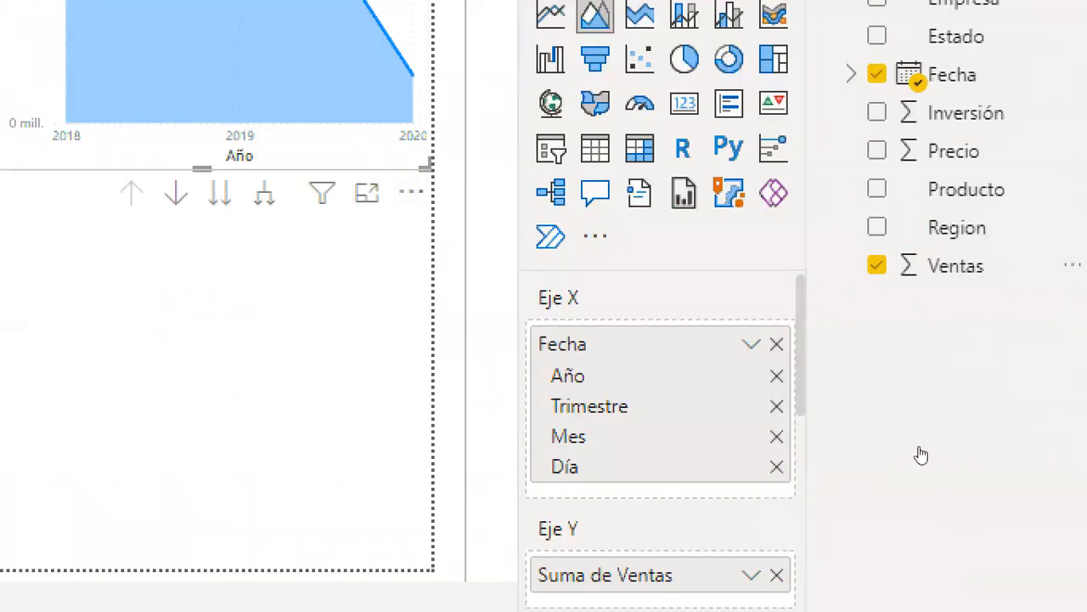
pyautogui.click(776, 375)
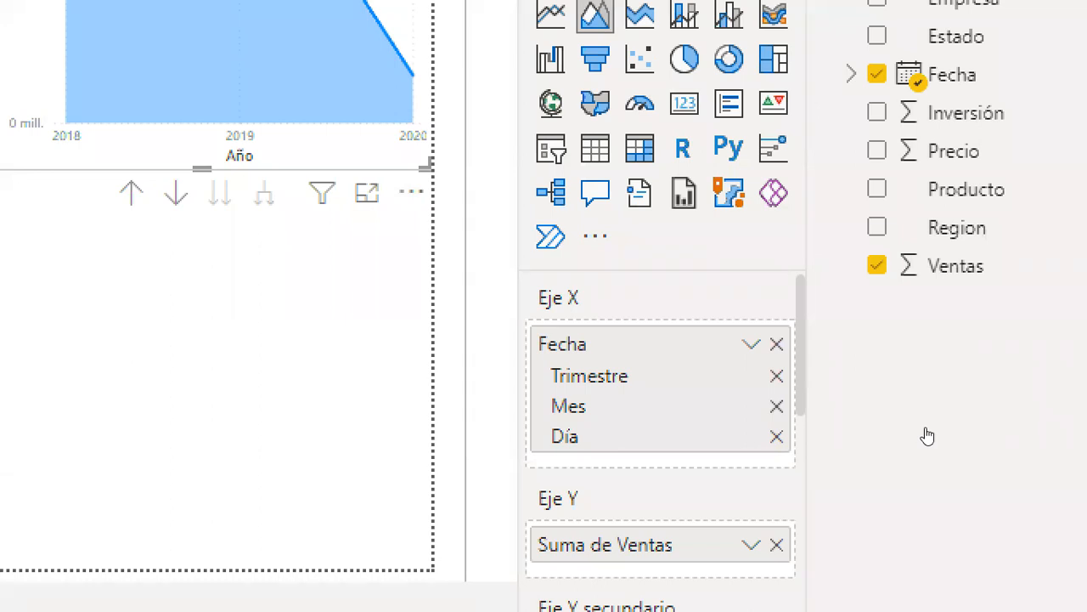
pyautogui.click(776, 375)
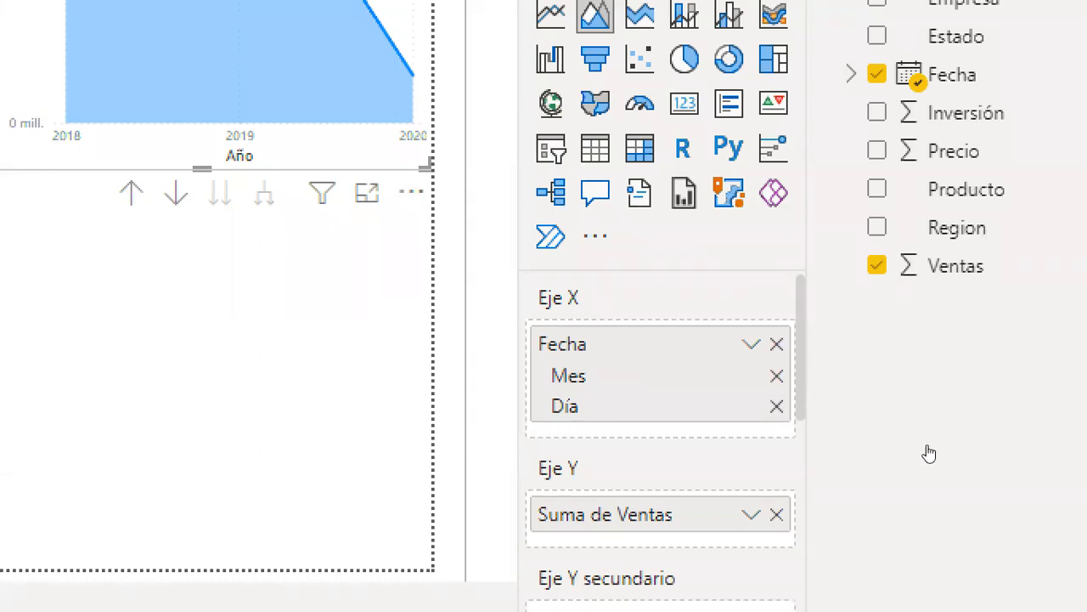
pyautogui.click(777, 406)
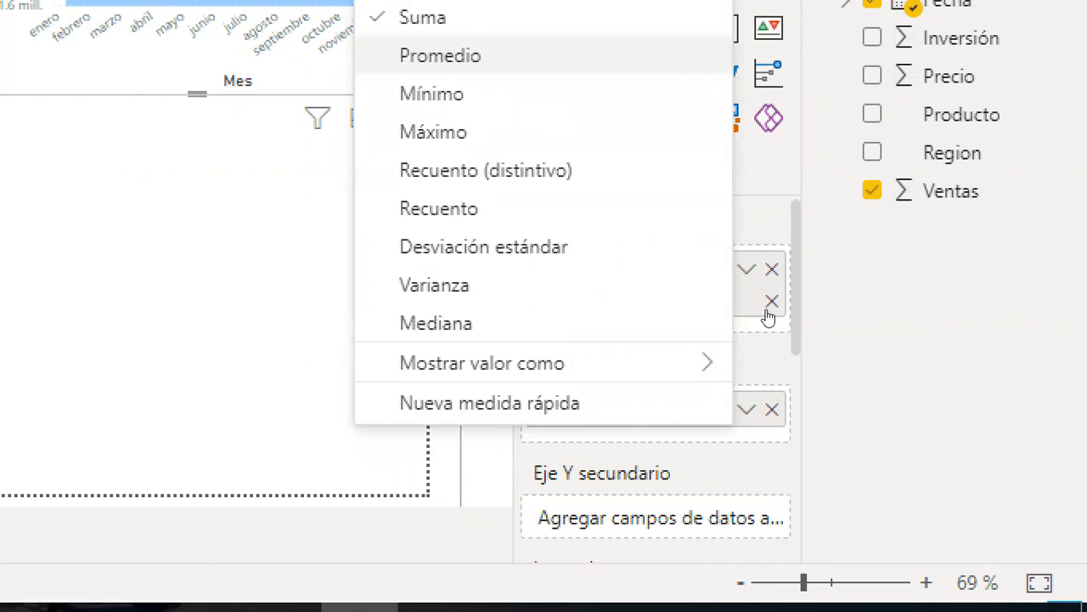
# - Summarize Ventas as Promedio in the area chart, check the July value, and deselect the chart
pyautogui.click(440, 55)
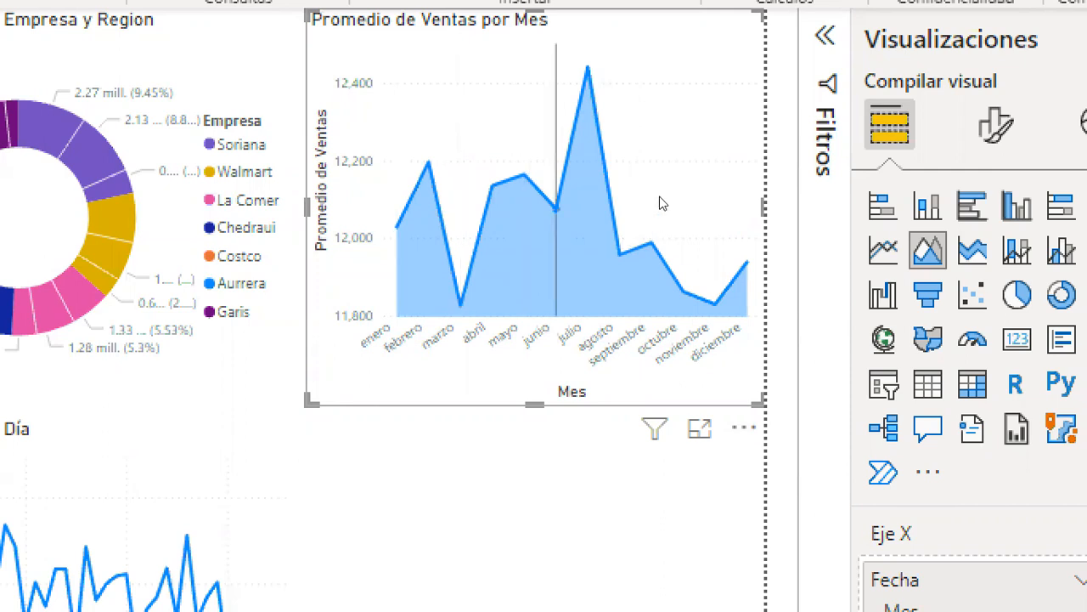
pyautogui.moveTo(663, 204)
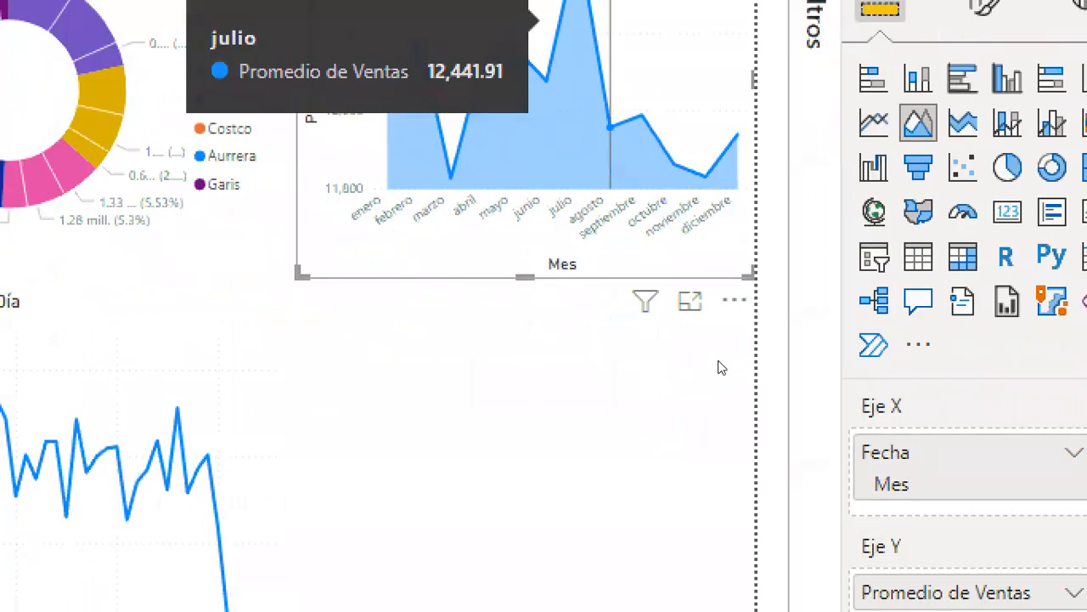
pyautogui.click(720, 367)
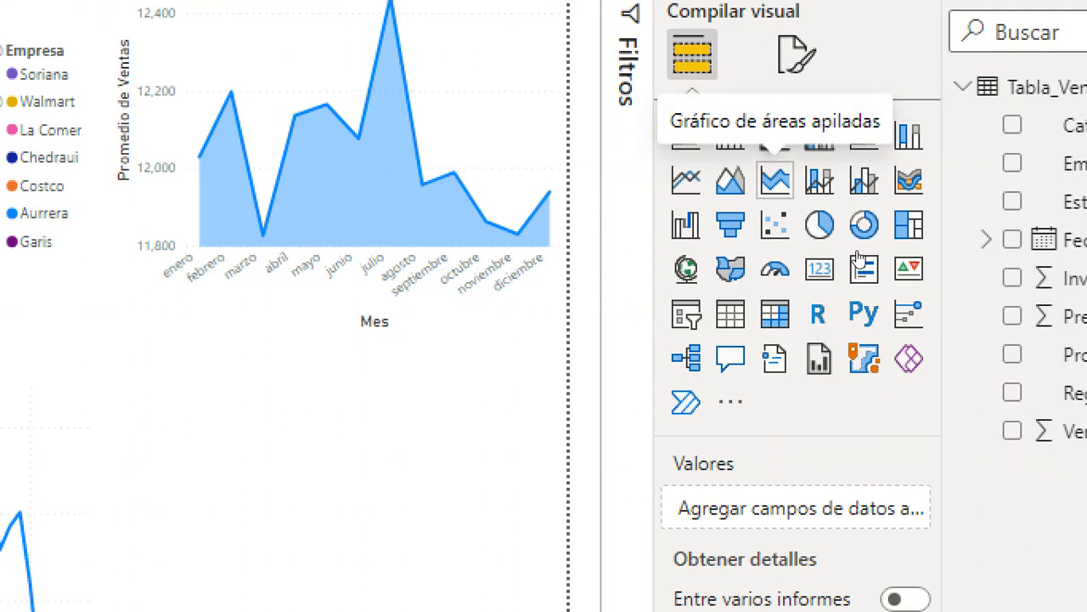
# - Add a stacked area chart of the sum of Ventas by the Mes level of Fecha, with Region as the legend
pyautogui.click(775, 180)
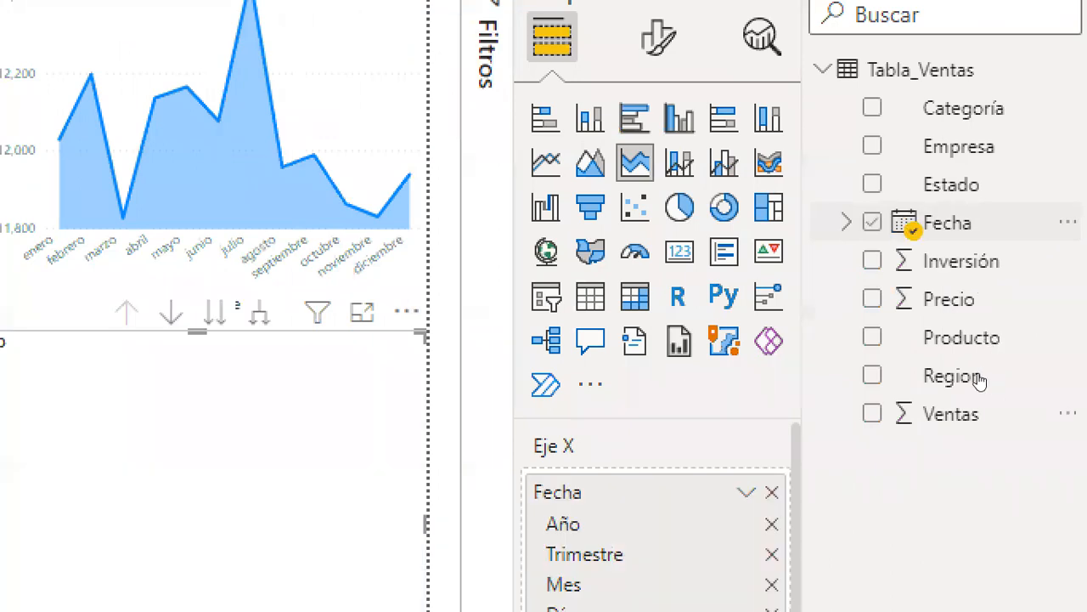
pyautogui.click(972, 411)
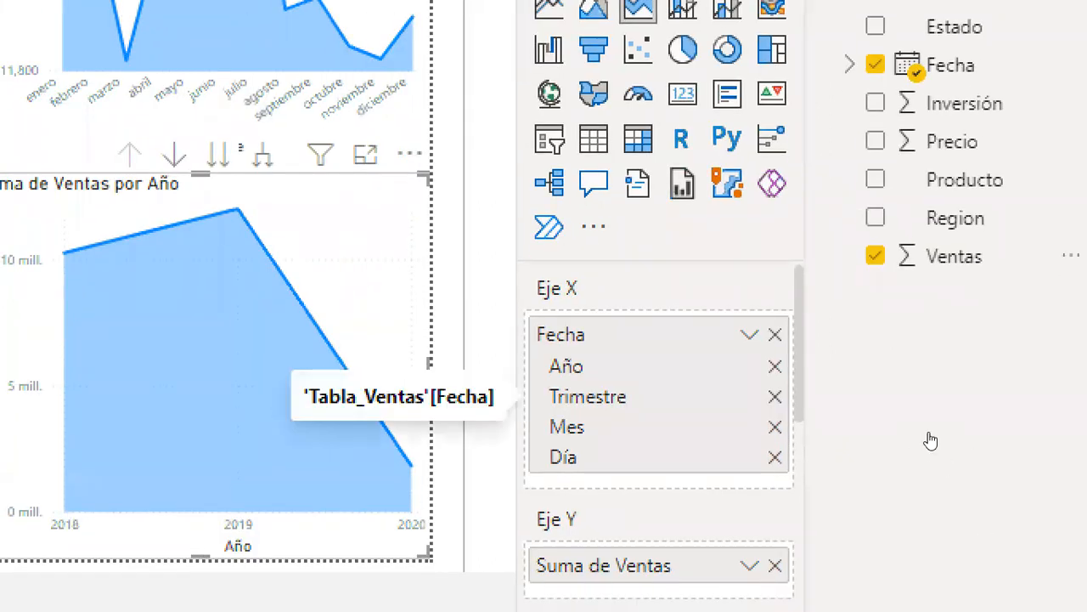
pyautogui.click(775, 366)
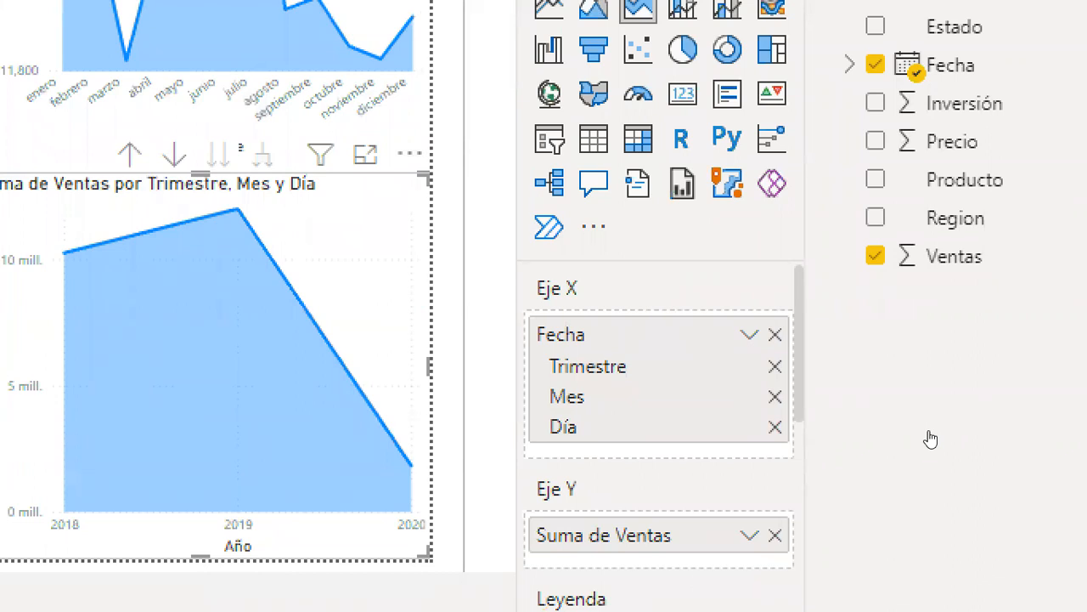
pyautogui.click(775, 366)
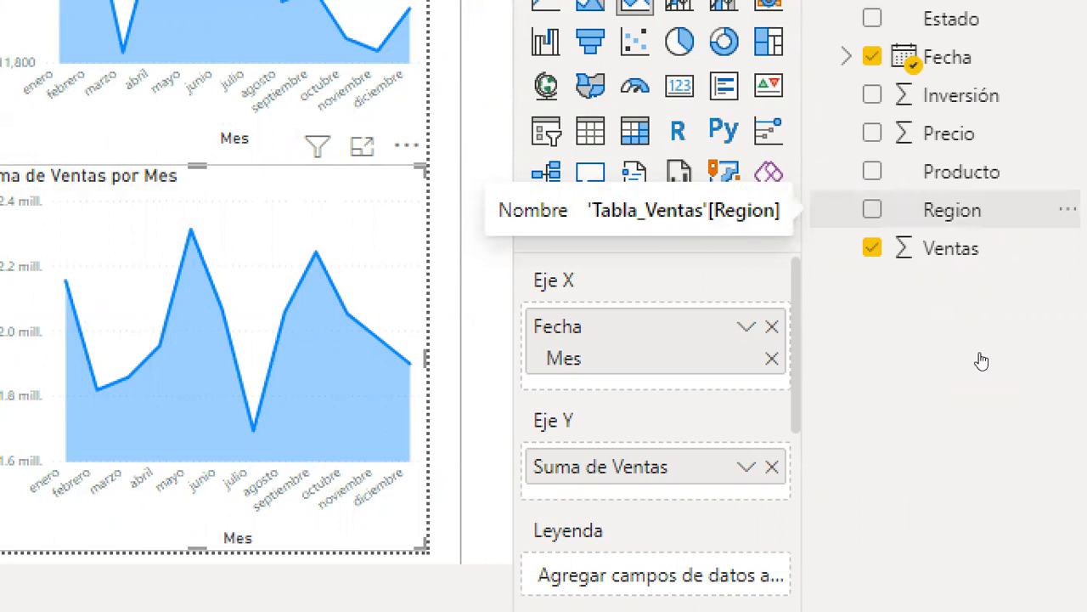
pyautogui.click(872, 209)
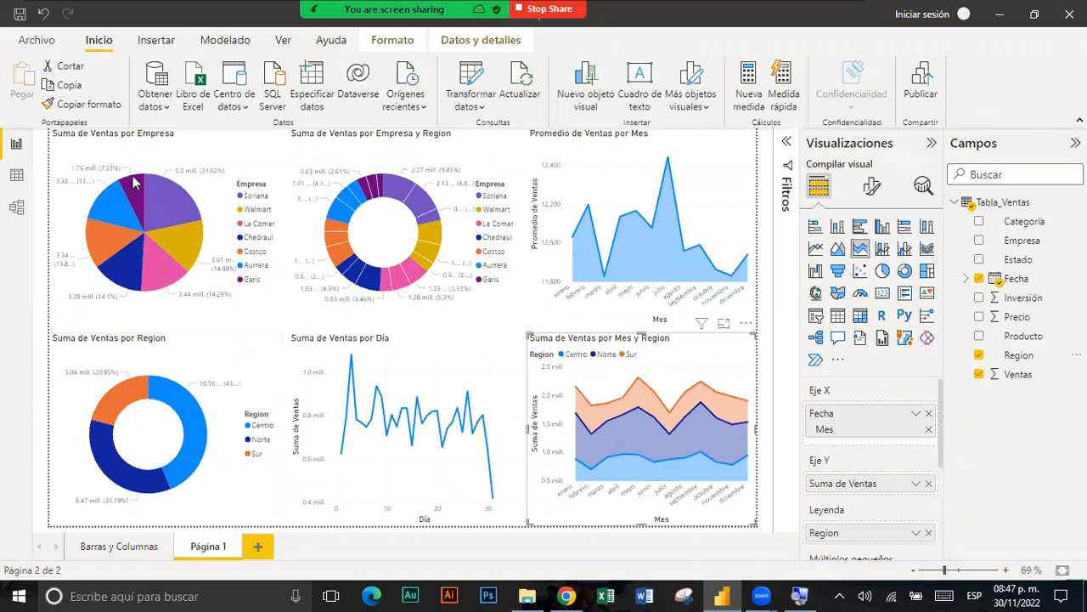
# - Cross-filter the page's charts by the Soriana slice and the Walmart slice of the pie chart, and clear the selection
pyautogui.click(172, 217)
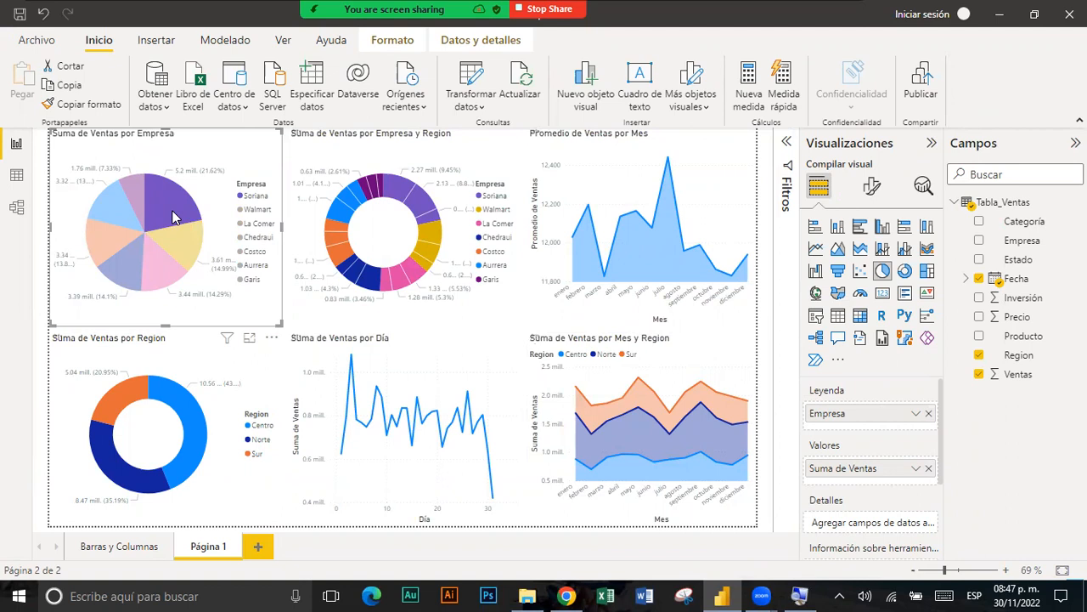
pyautogui.click(173, 216)
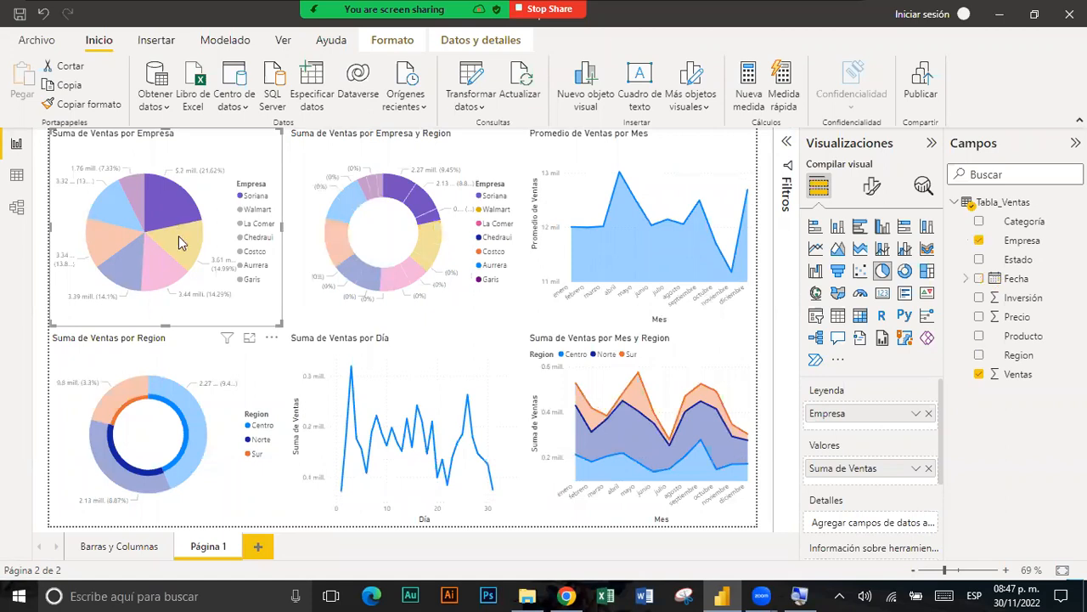
pyautogui.click(178, 238)
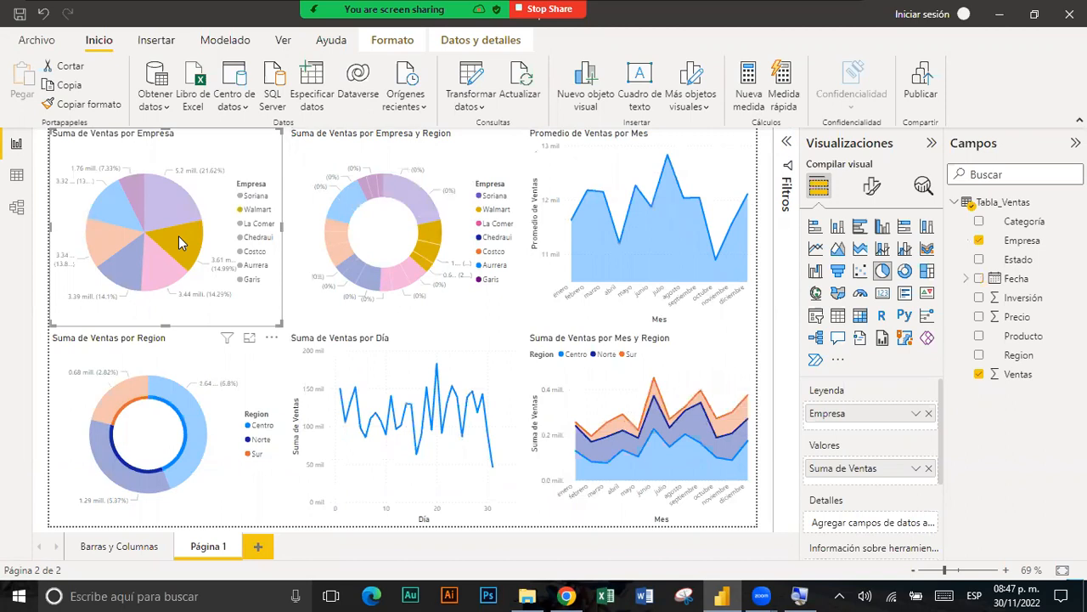
pyautogui.click(179, 236)
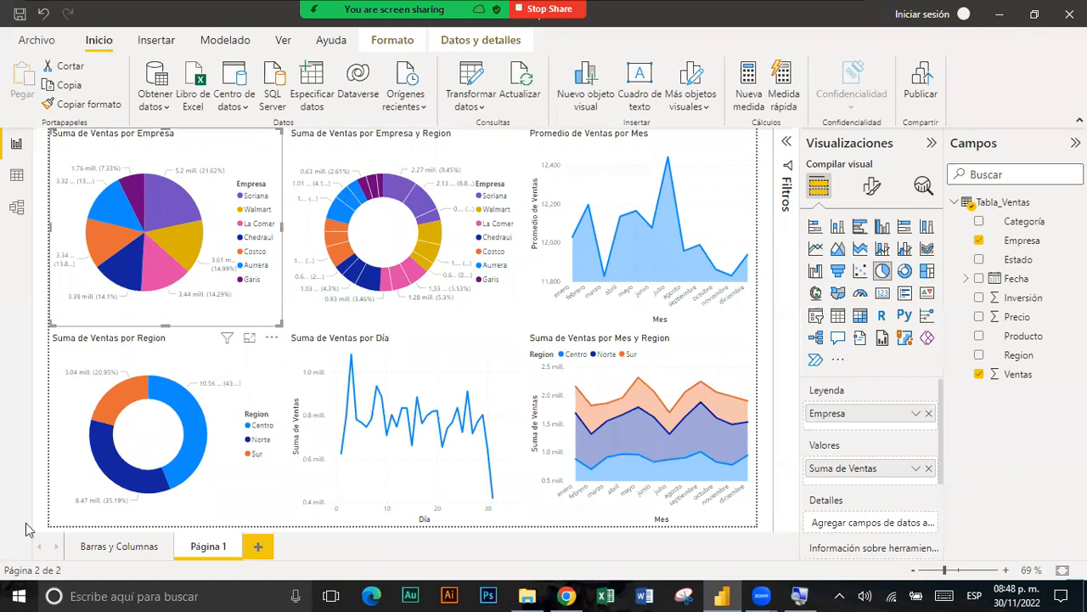
# - Rename the current report page as Circulos y Lineas
pyautogui.doubleClick(228, 549)
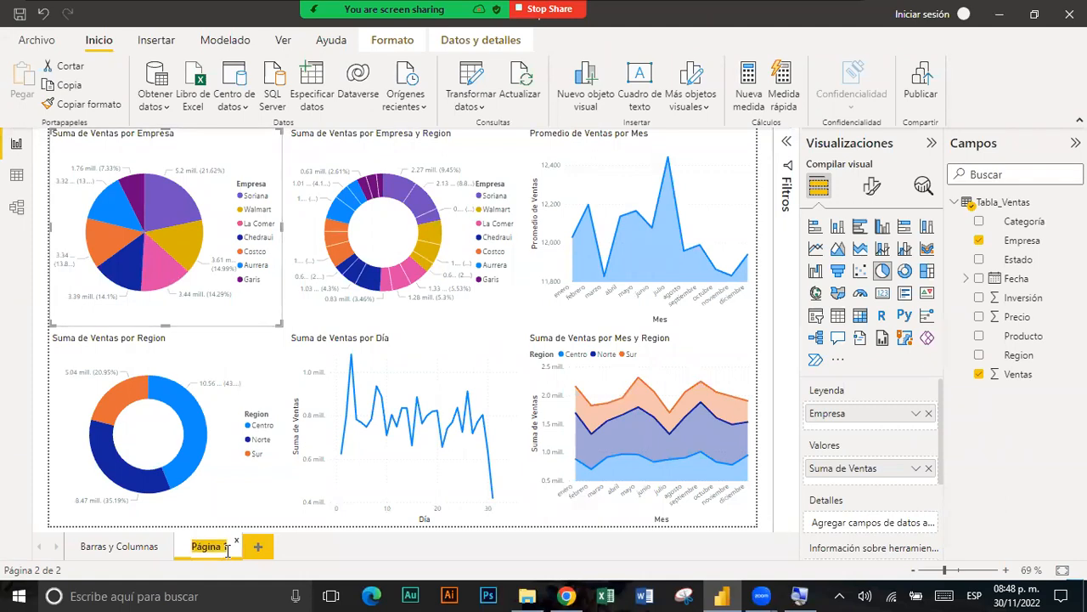
pyautogui.write('Circulos y Lineas')
pyautogui.press('Return')
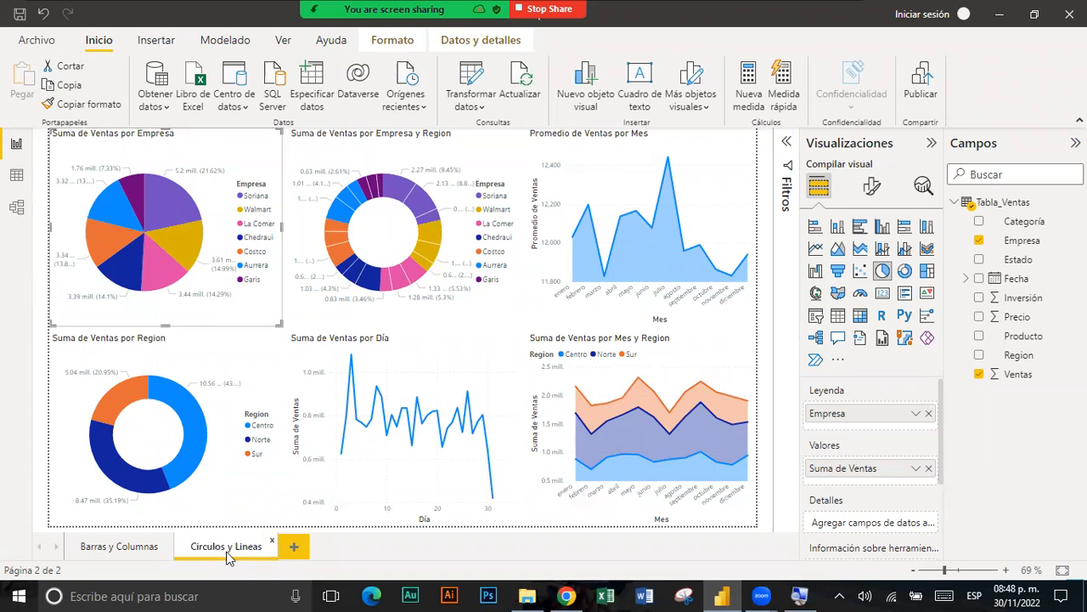
# - Add a new report page with an empty waterfall chart in the canvas's upper-left corner, enlarged to about a third of its width and half its height
pyautogui.click(293, 549)
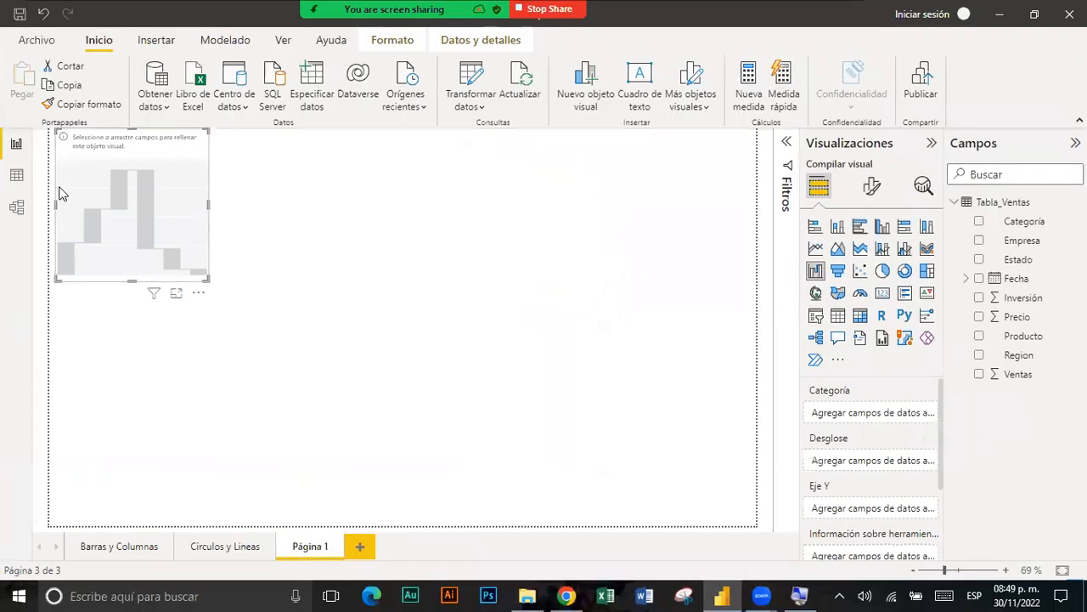
pyautogui.moveTo(122, 204); pyautogui.dragTo(117, 201)
pyautogui.moveTo(122, 280); pyautogui.dragTo(127, 301)
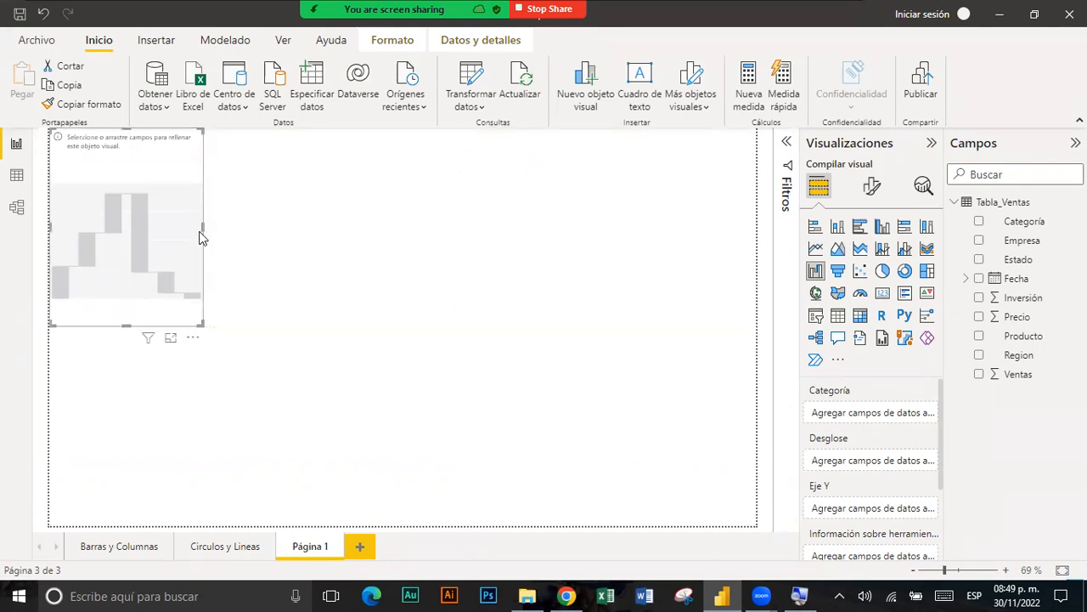
pyautogui.moveTo(203, 228); pyautogui.dragTo(286, 230)
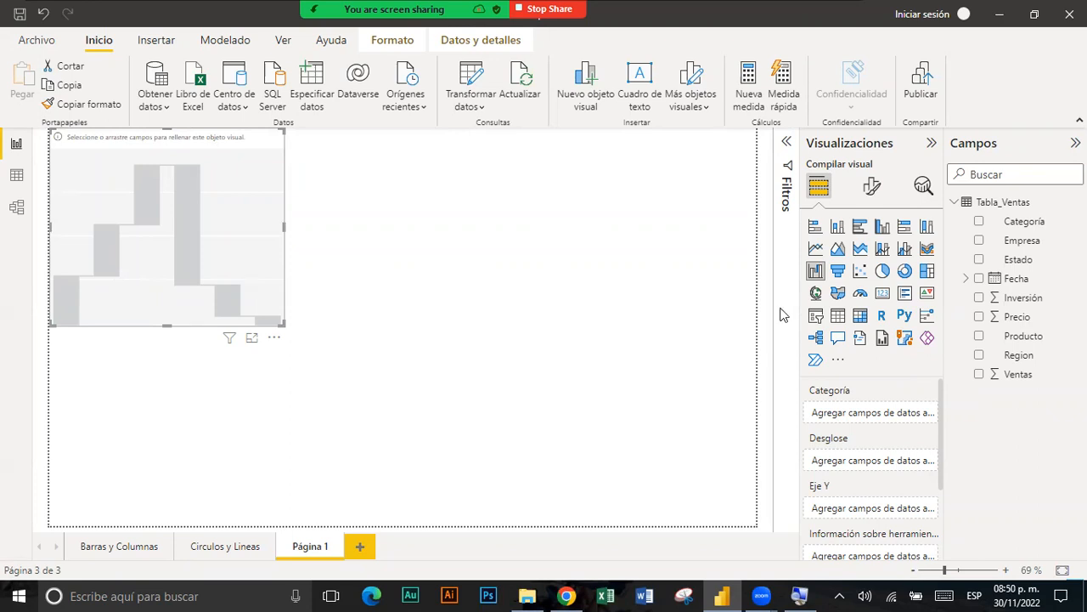
# - Show the sum of Inversión by Estado in the waterfall chart, and deselect it
pyautogui.click(978, 260)
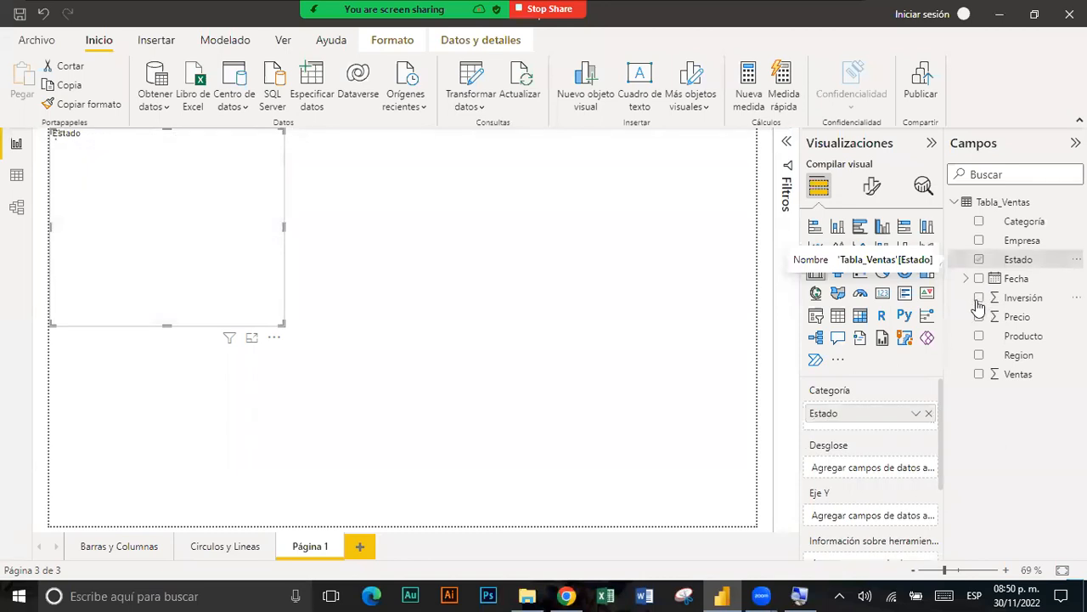
pyautogui.click(977, 299)
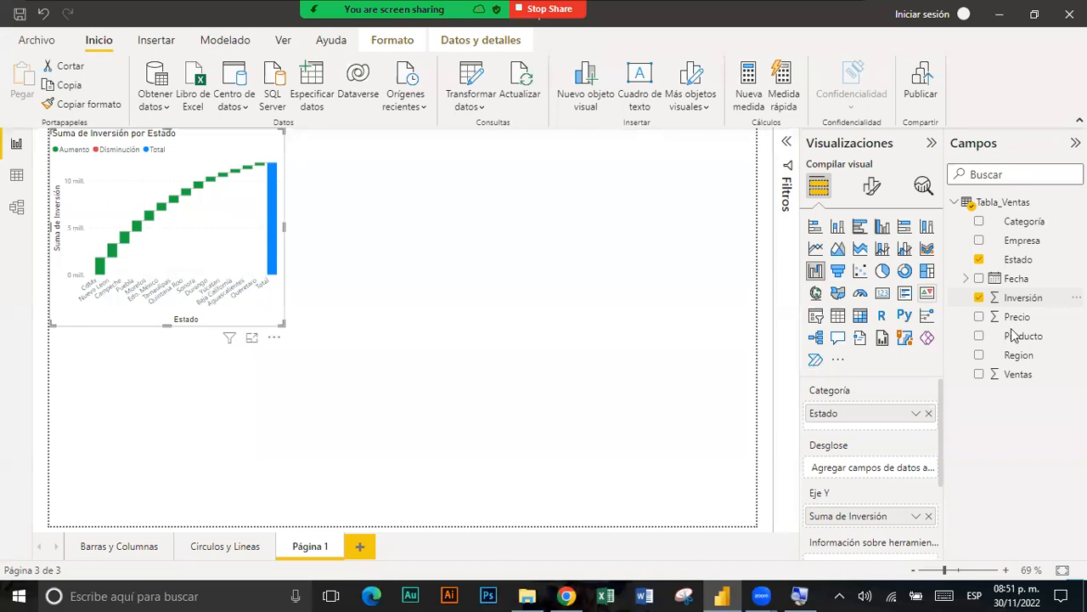
pyautogui.click(428, 332)
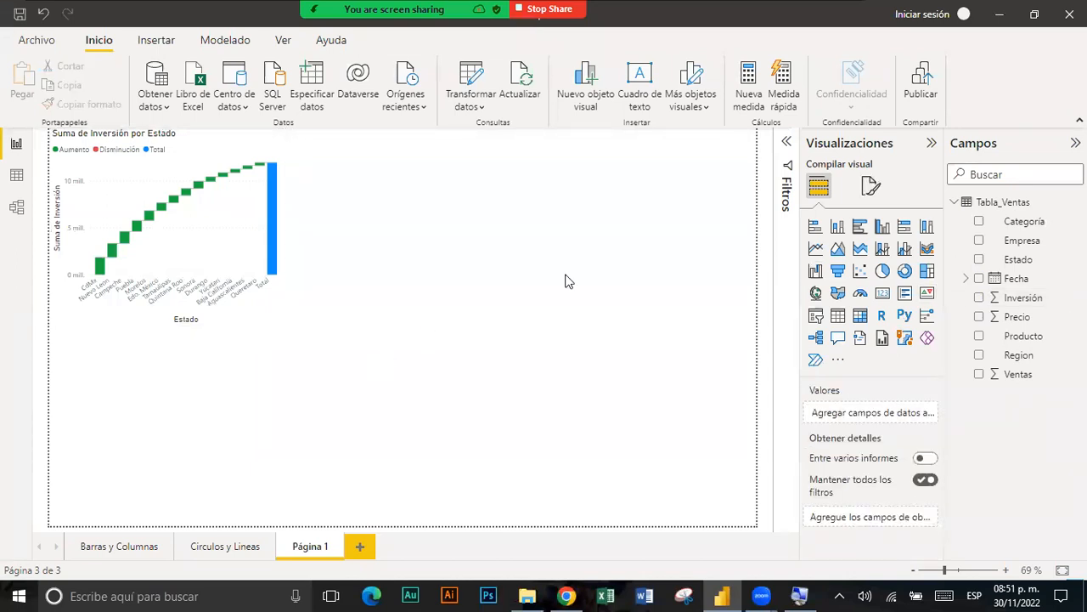
# - Add a funnel chart of the sum of Ventas by Empresa below the waterfall chart and examine its data points
pyautogui.click(838, 272)
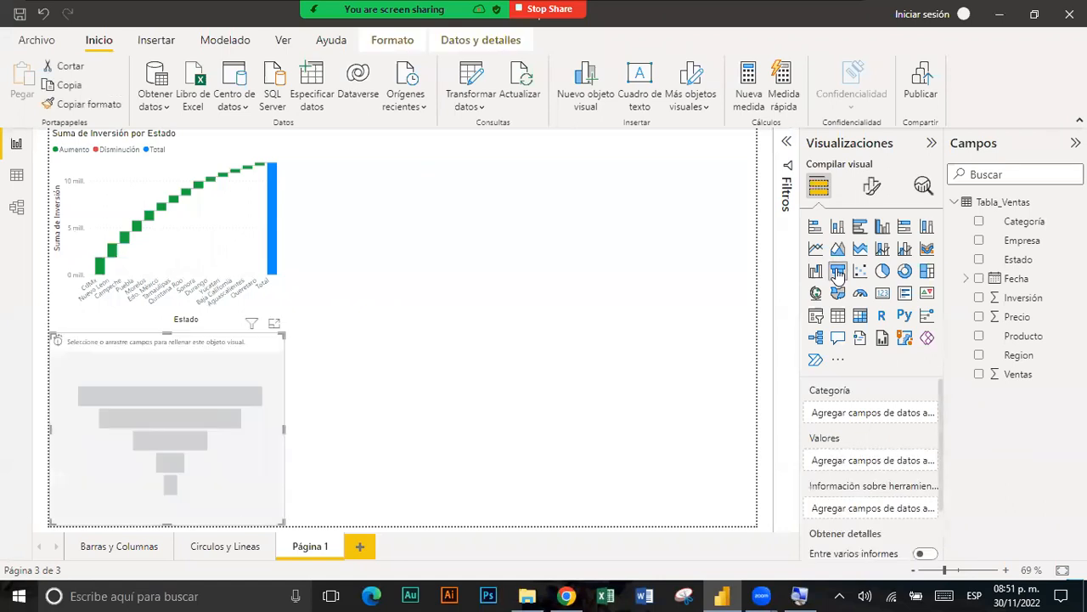
pyautogui.click(978, 241)
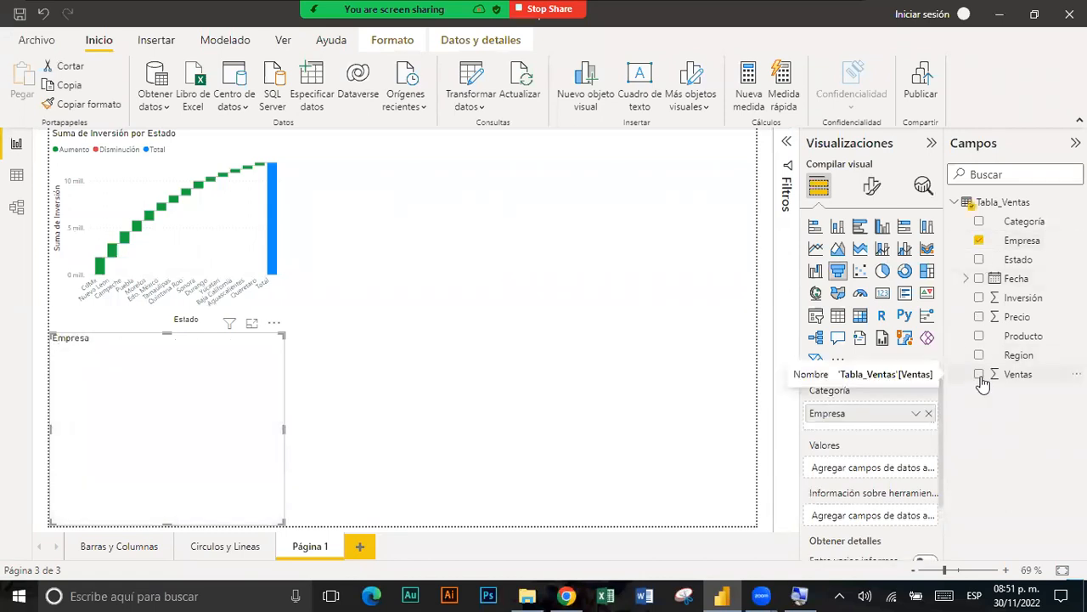
pyautogui.click(980, 376)
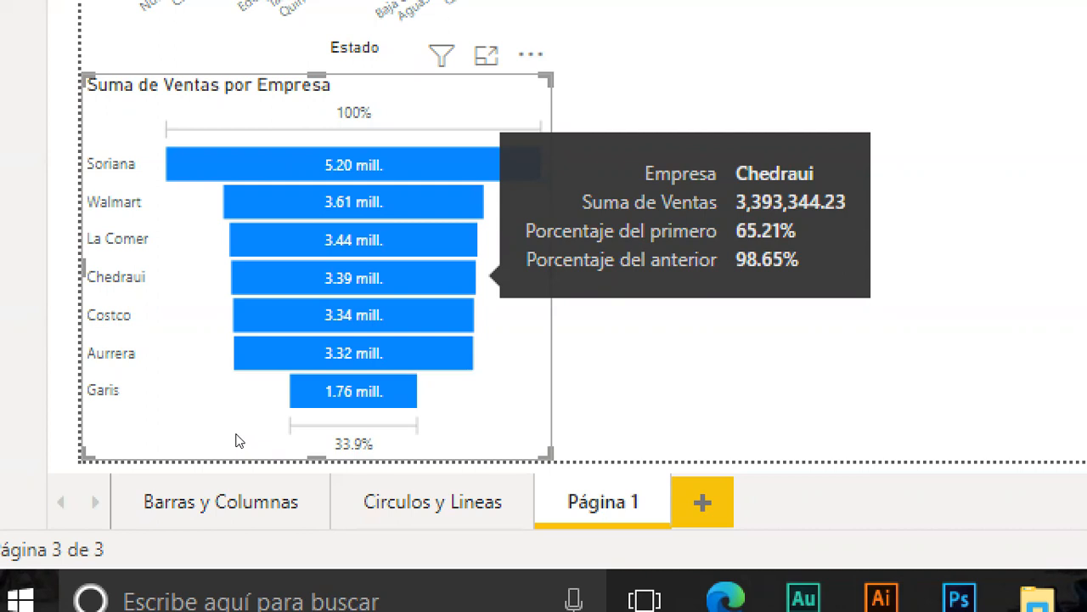
pyautogui.press('Down')
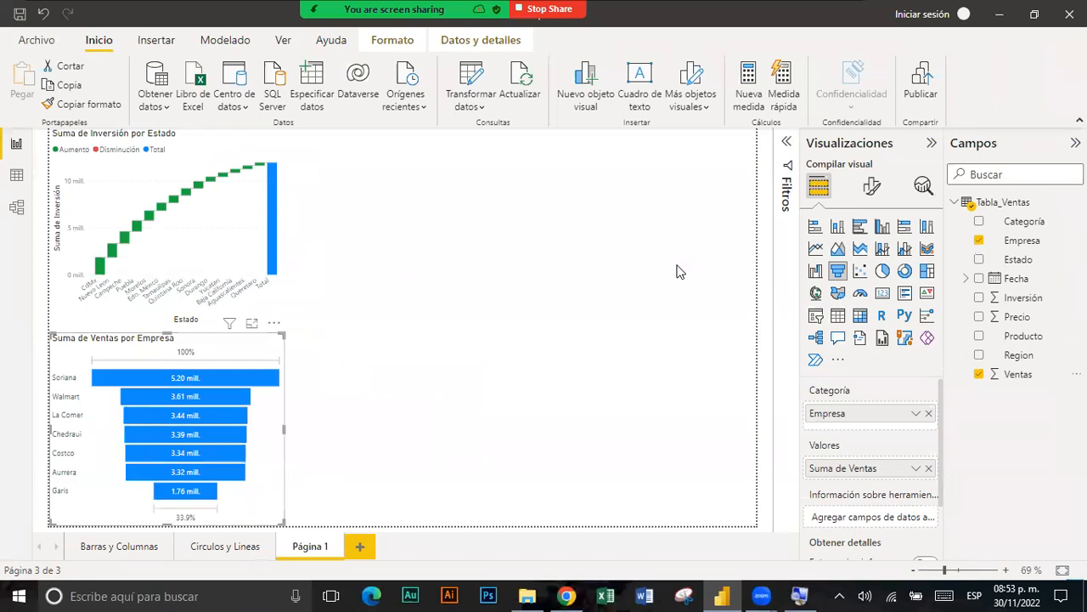
# - Add a treemap of the sum of Ventas by Region beside the waterfall chart, and deselect it
pyautogui.click(926, 272)
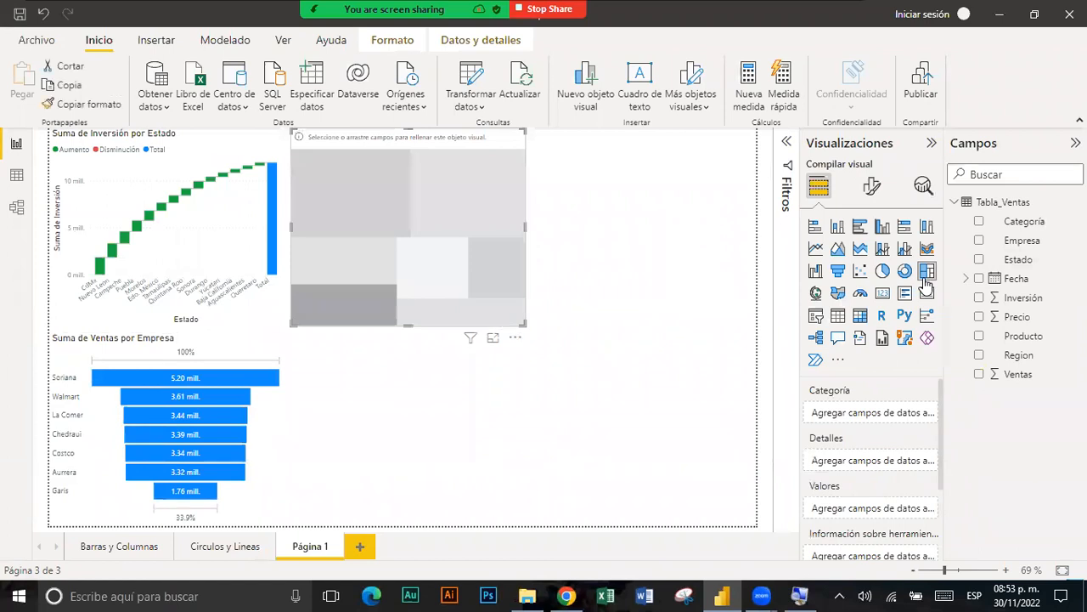
pyautogui.click(981, 358)
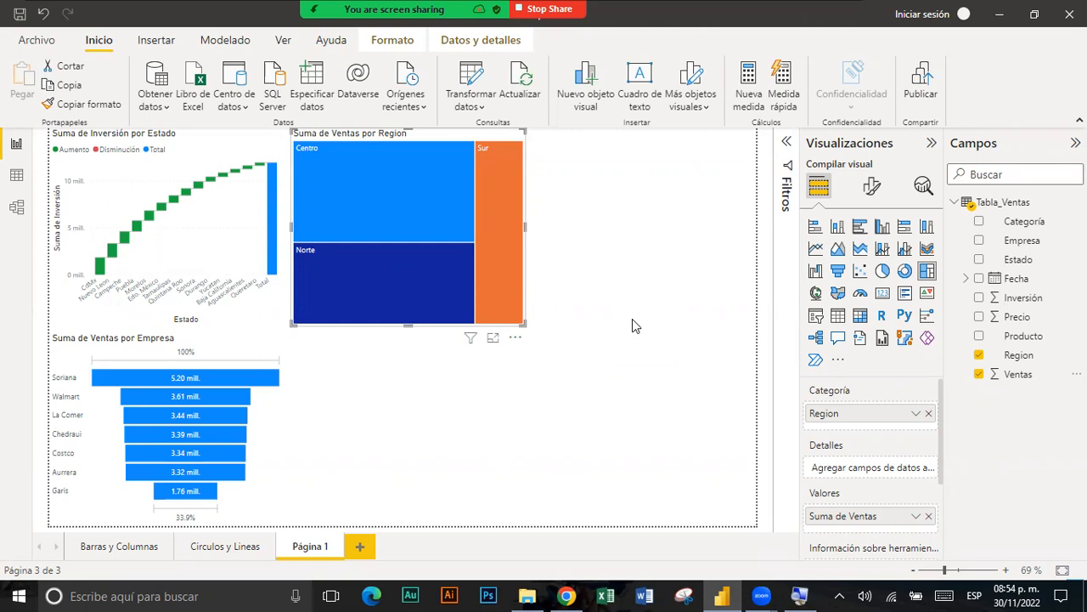
pyautogui.click(632, 326)
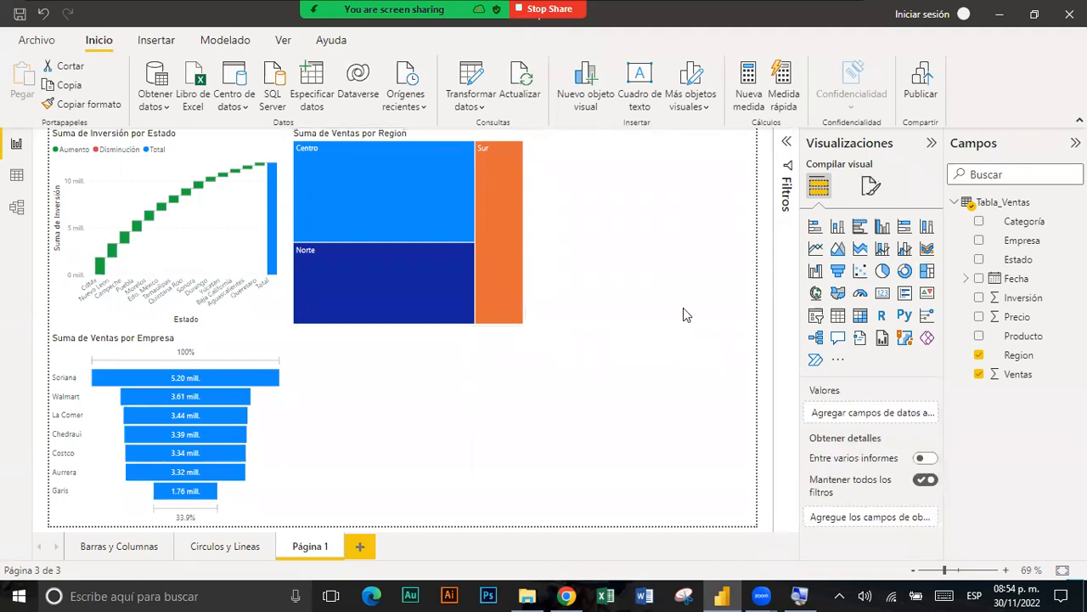
# - Add a ribbon chart of the sum of Ventas by Fecha below the treemap
pyautogui.click(926, 249)
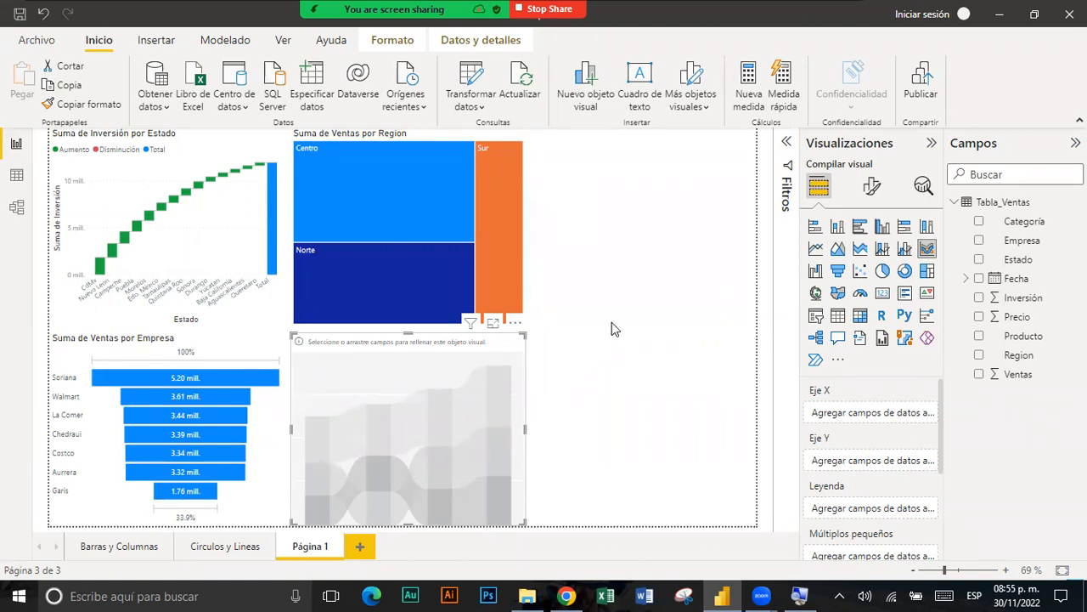
pyautogui.click(979, 278)
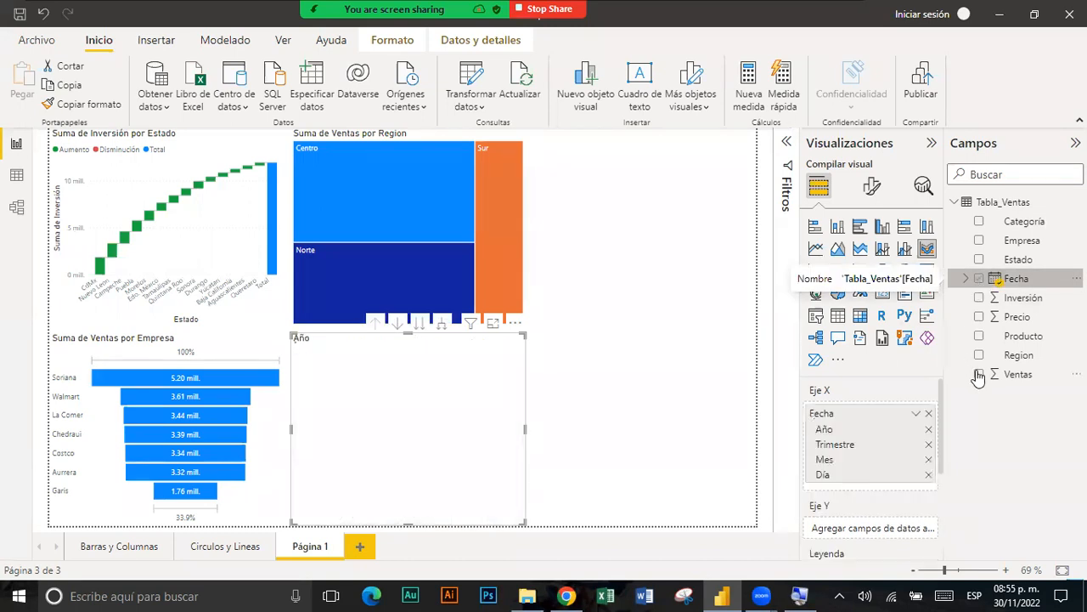
pyautogui.click(979, 374)
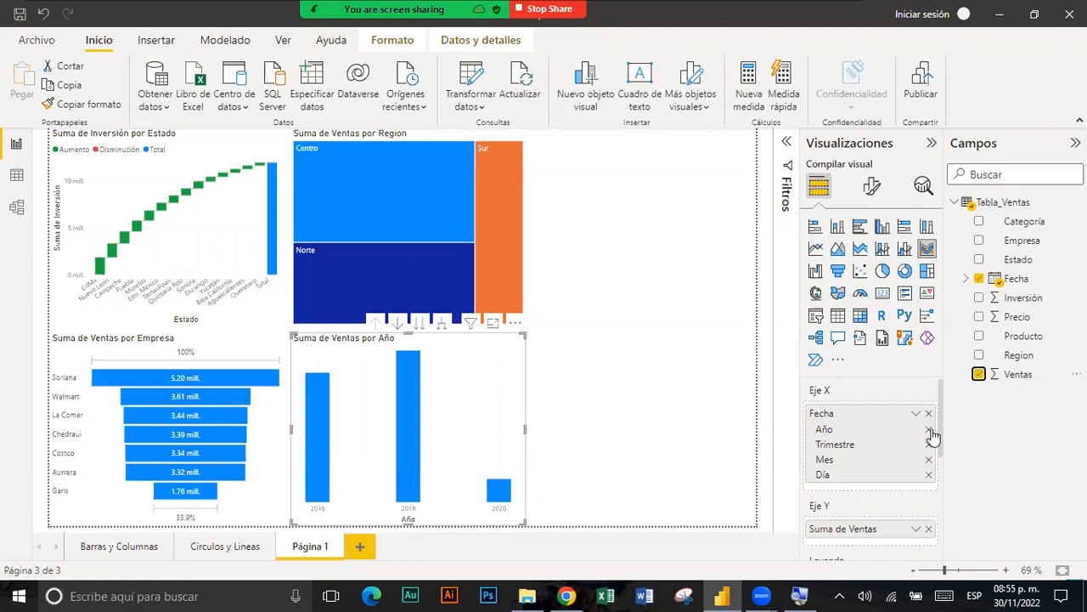
# - Keep only Trimestre from the ribbon chart's date hierarchy, split its sales by Empresa, and examine the ribbons' data points
pyautogui.click(929, 430)
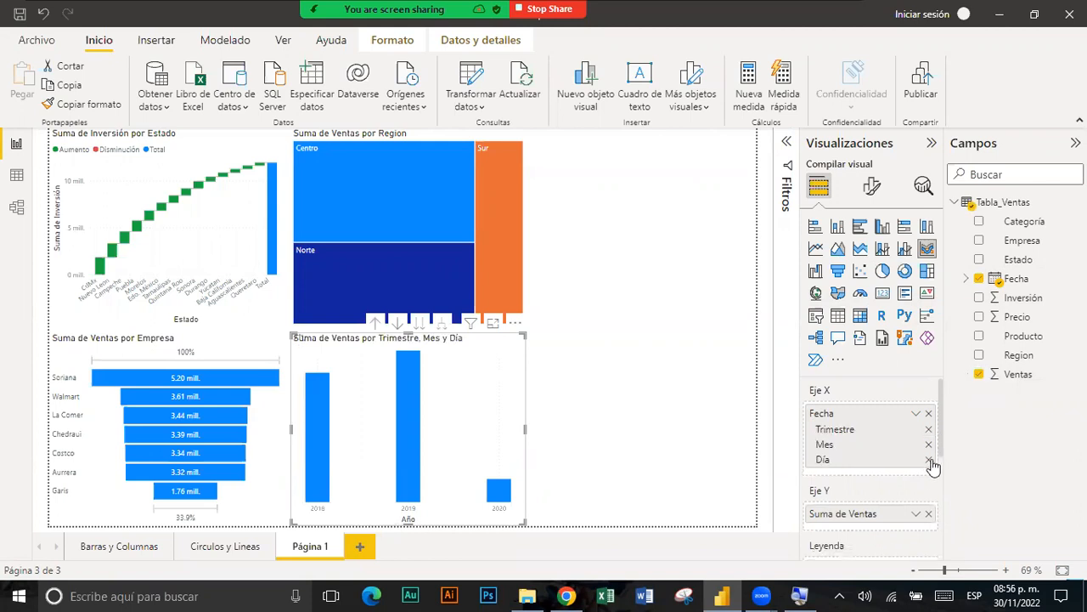
pyautogui.click(928, 445)
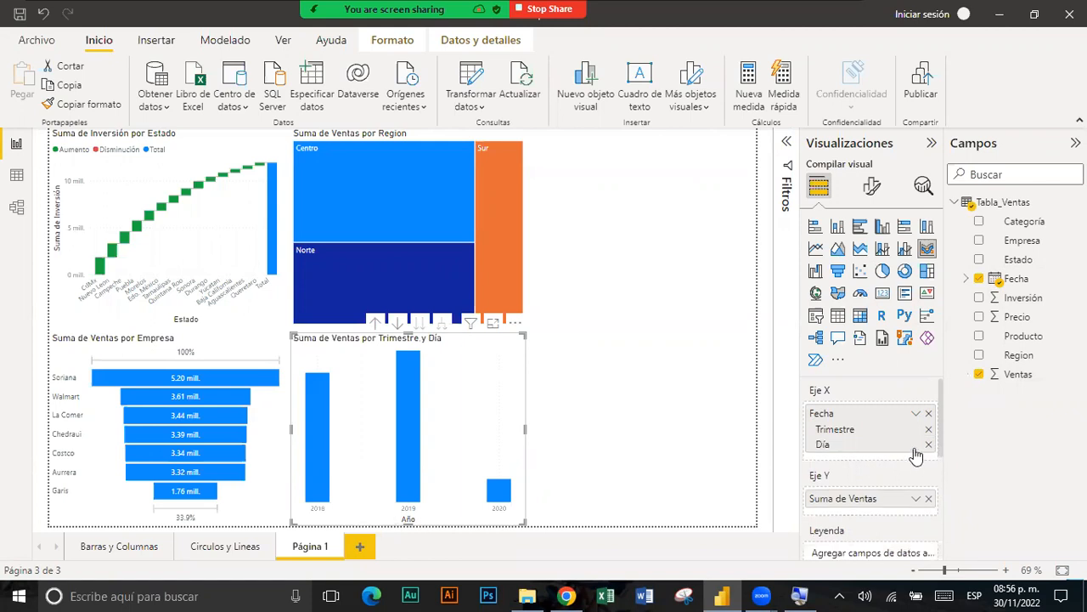
pyautogui.click(928, 444)
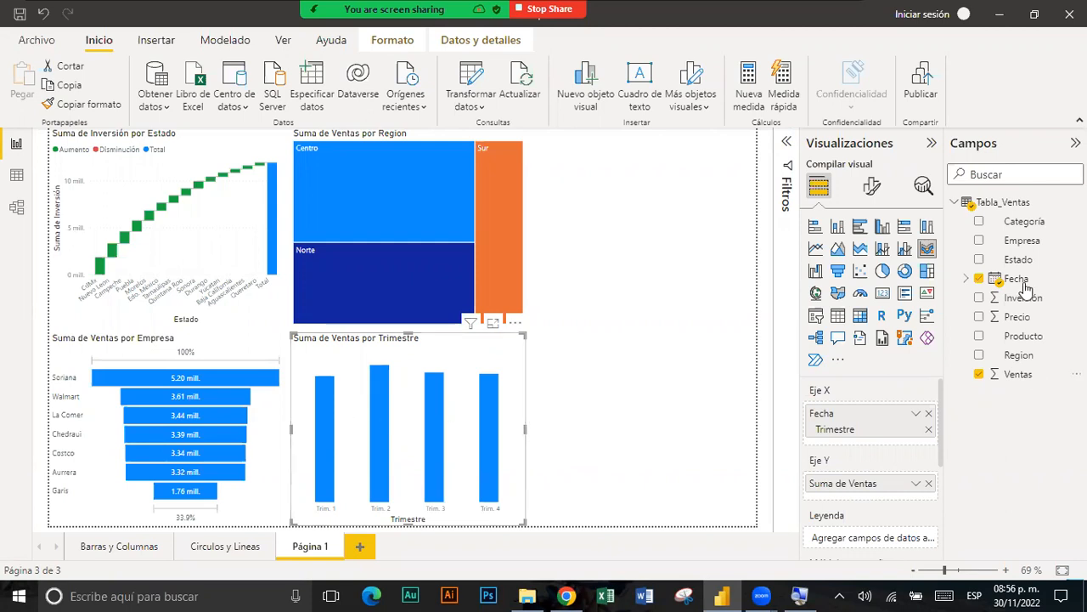
pyautogui.click(979, 241)
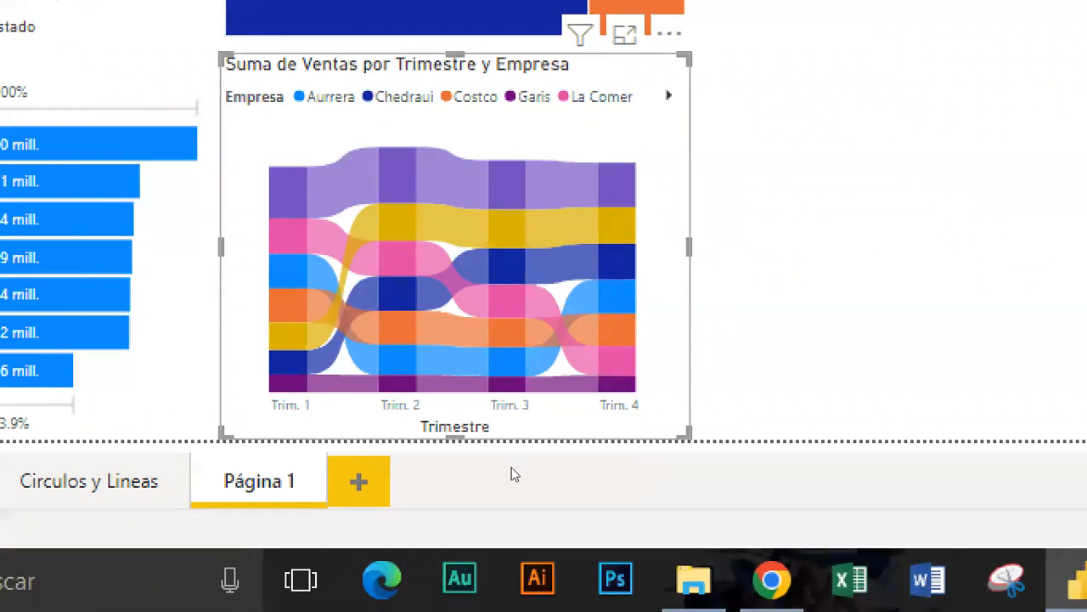
pyautogui.click(322, 472)
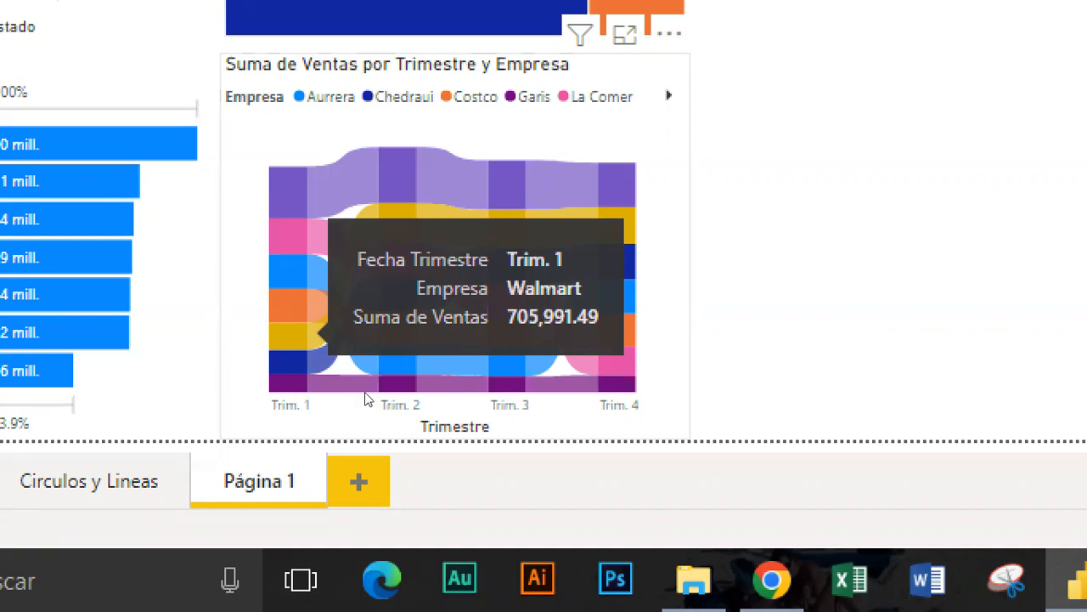
pyautogui.moveTo(378, 419)
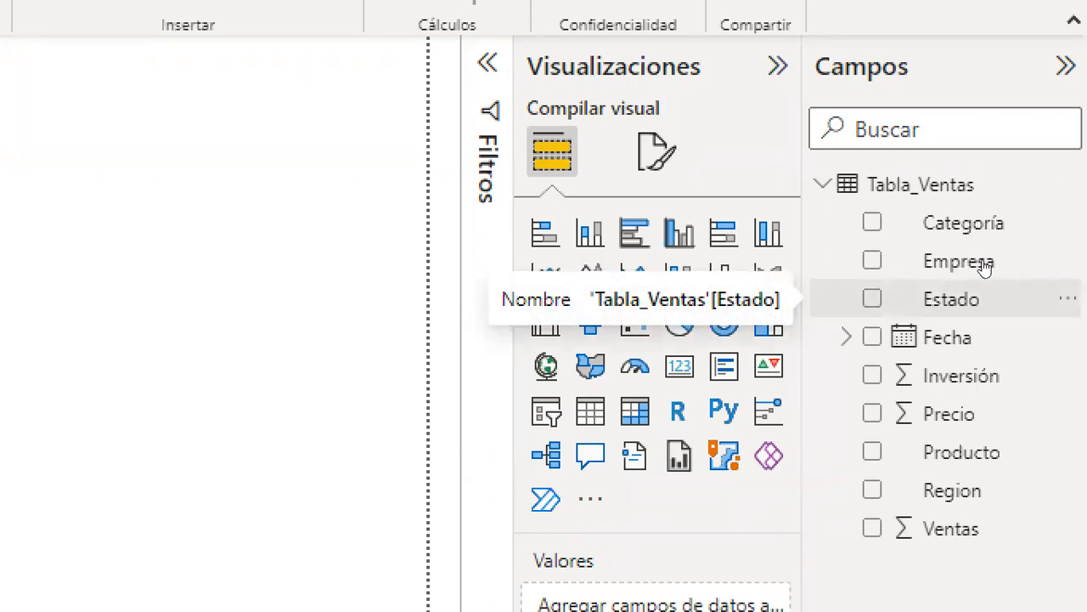
# - Add a map of Estado beside the treemap, comparing its bubbles with and without the sum of Ventas
pyautogui.click(969, 298)
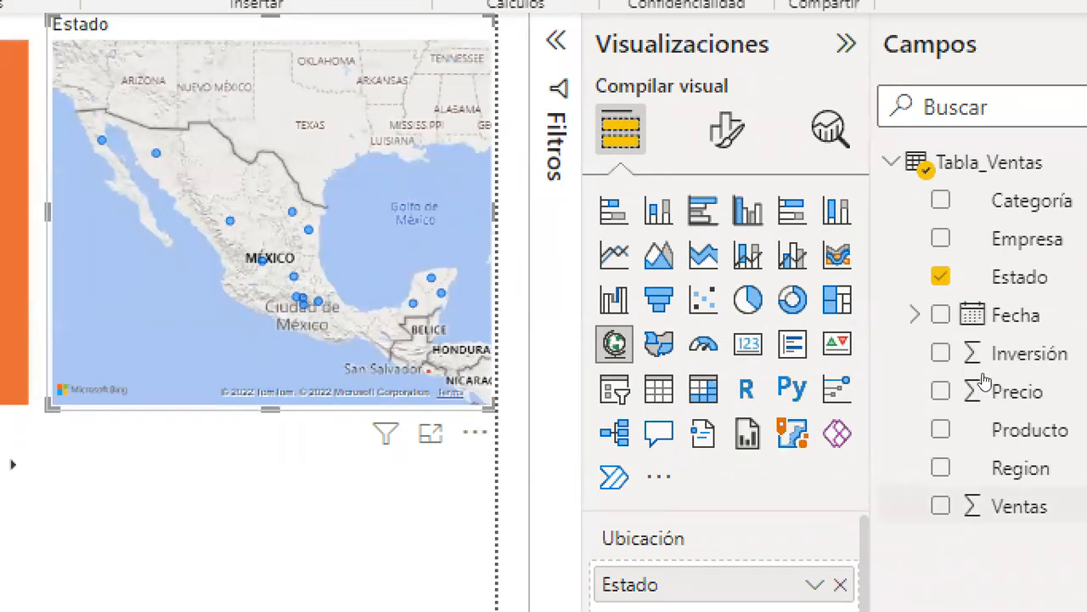
pyautogui.click(1019, 506)
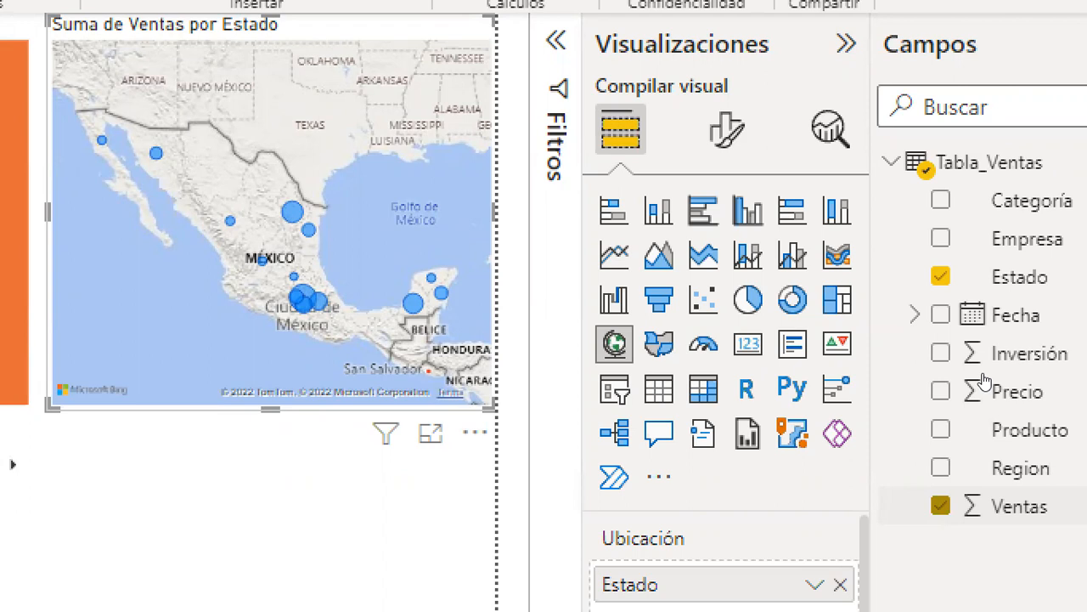
pyautogui.click(940, 505)
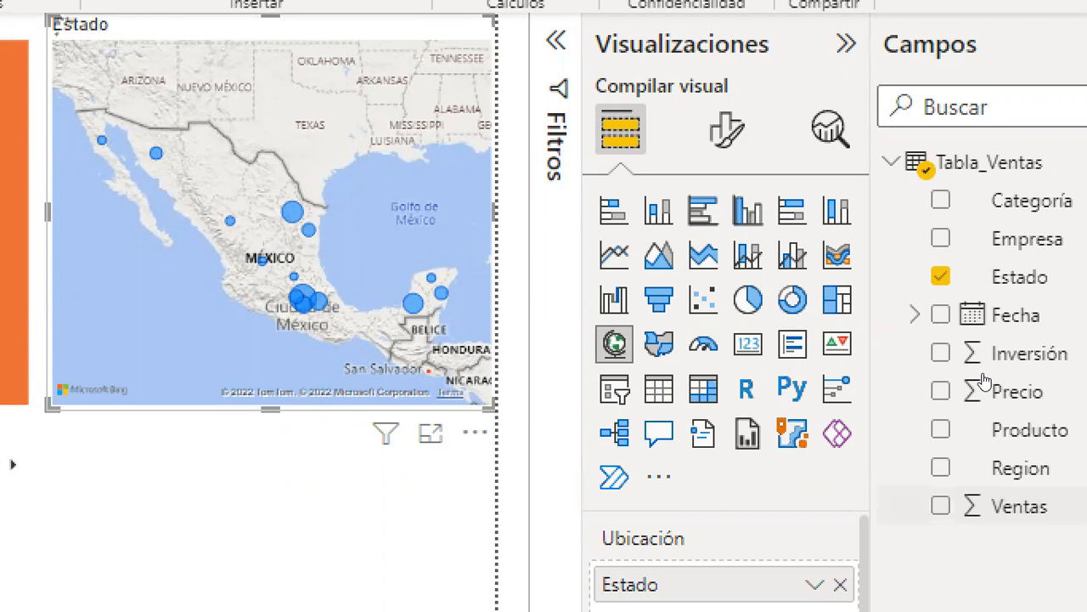
pyautogui.click(940, 506)
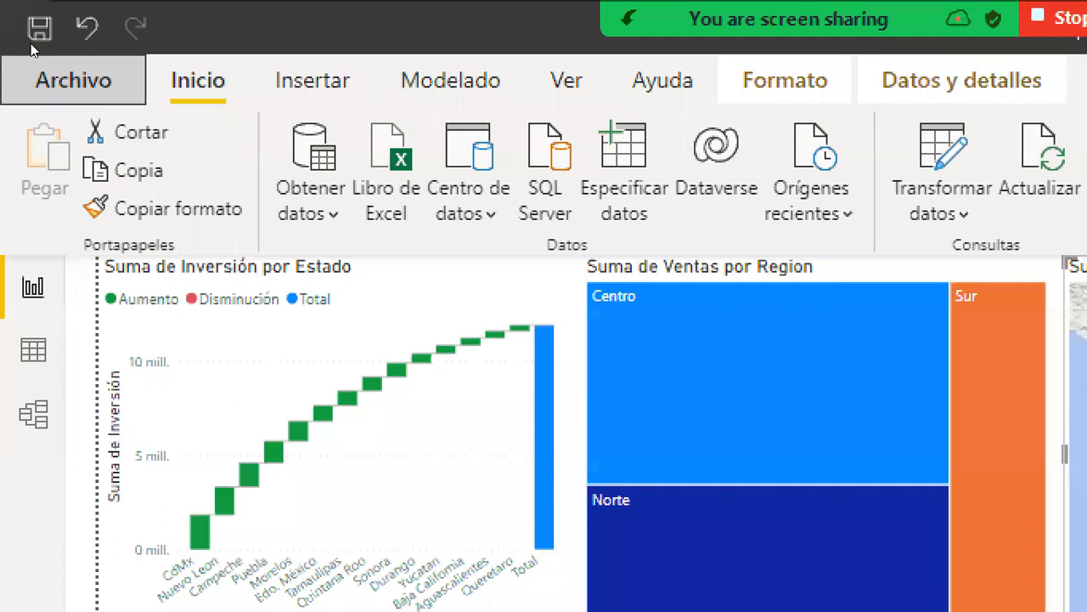
# - Review the global security options down to the use of map and filled map visuals, and accept them
pyautogui.click(32, 49)
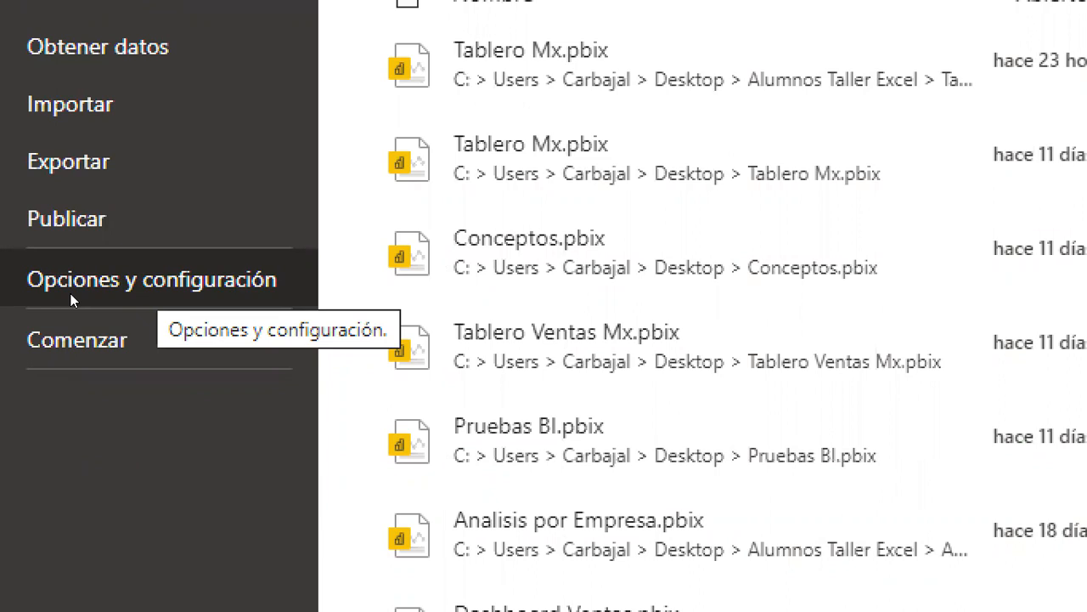
pyautogui.click(72, 299)
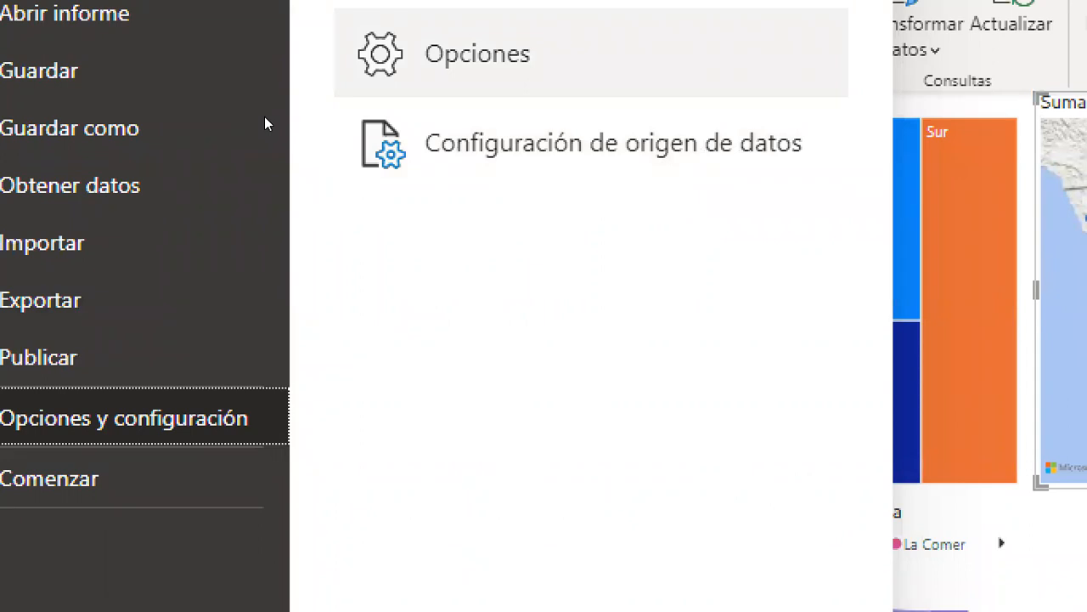
pyautogui.click(516, 61)
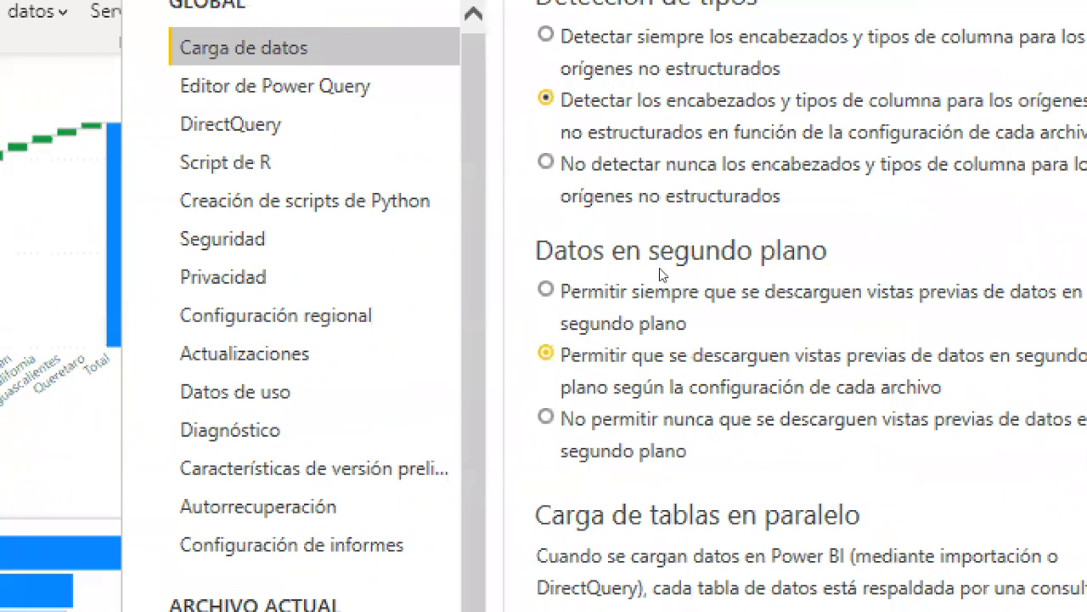
pyautogui.click(333, 220)
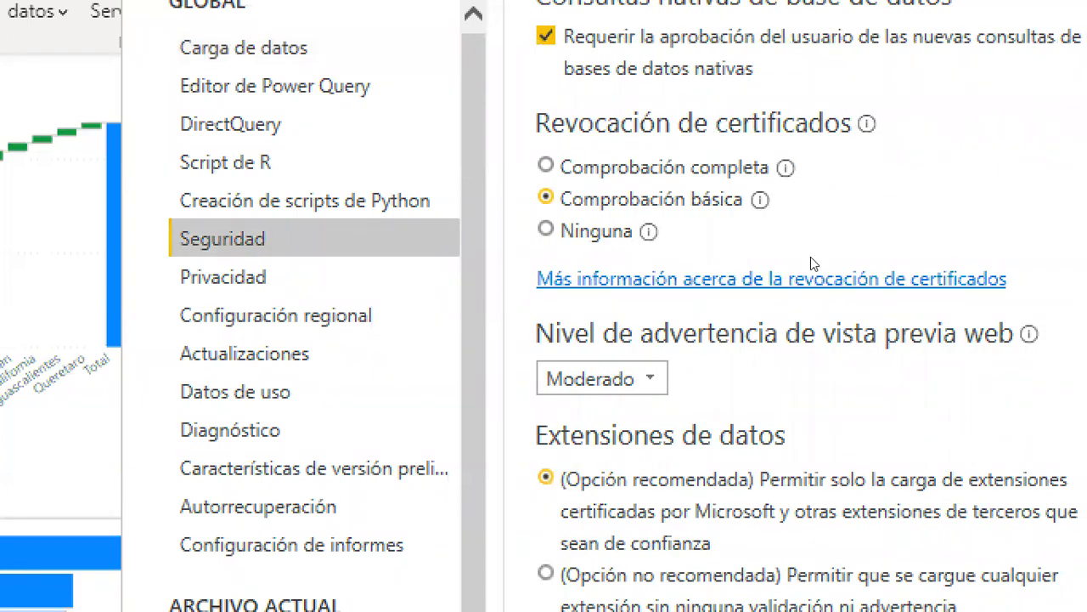
pyautogui.scroll(-7, 628, 213)
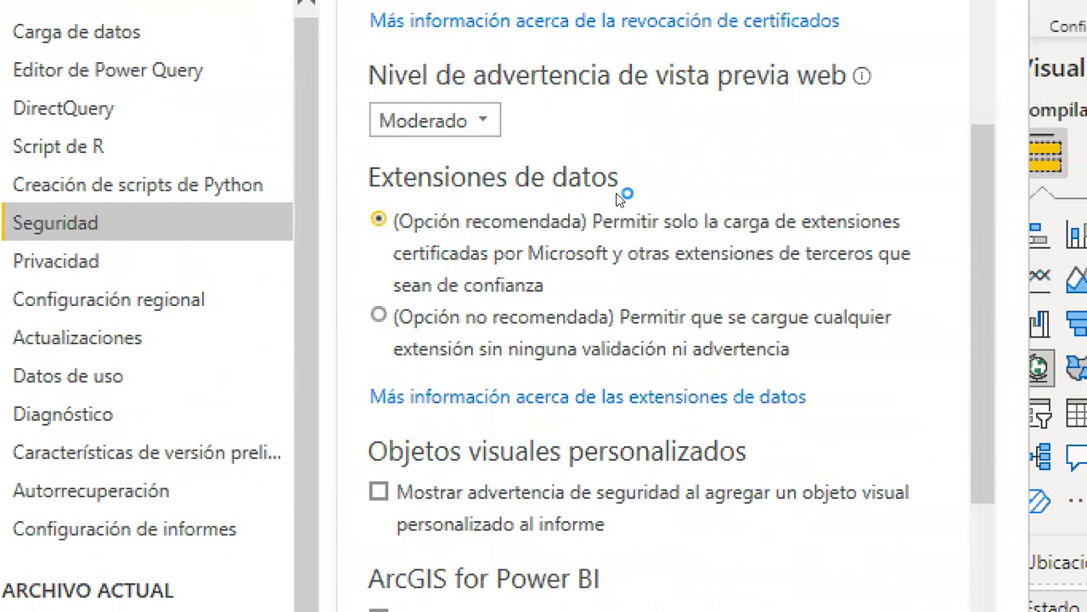
pyautogui.scroll(-1, 614, 204)
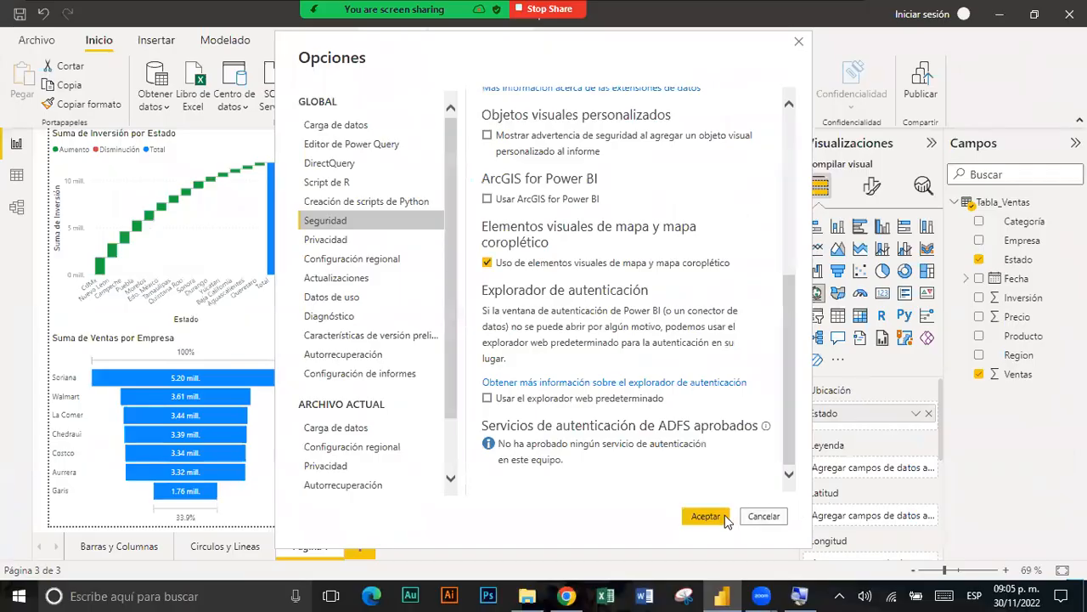
pyautogui.click(724, 516)
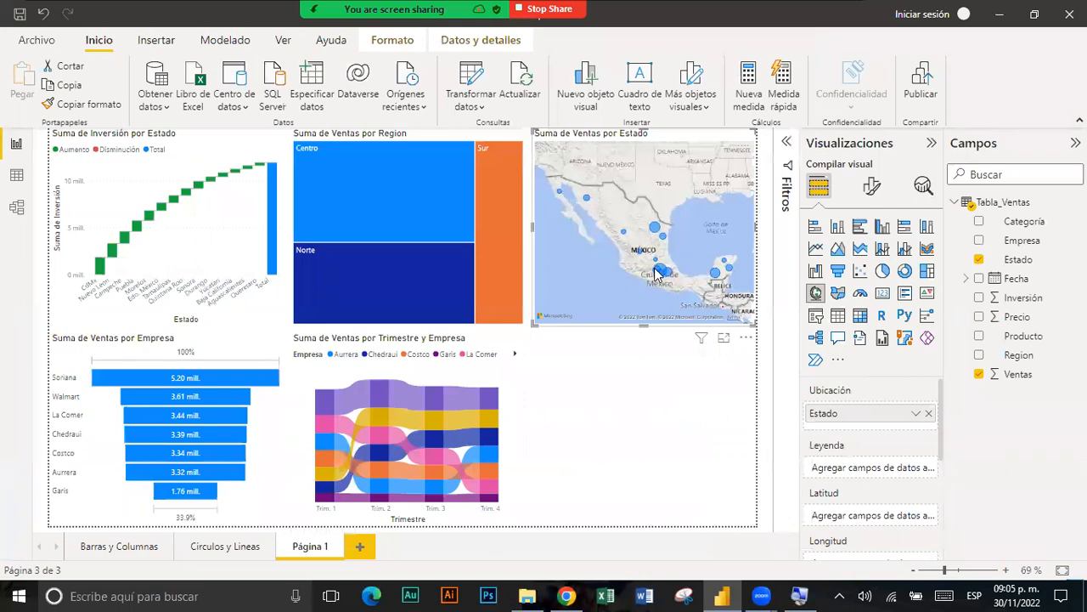
# - Remove the map of Ventas by Estado from the report page
pyautogui.moveTo(659, 273)
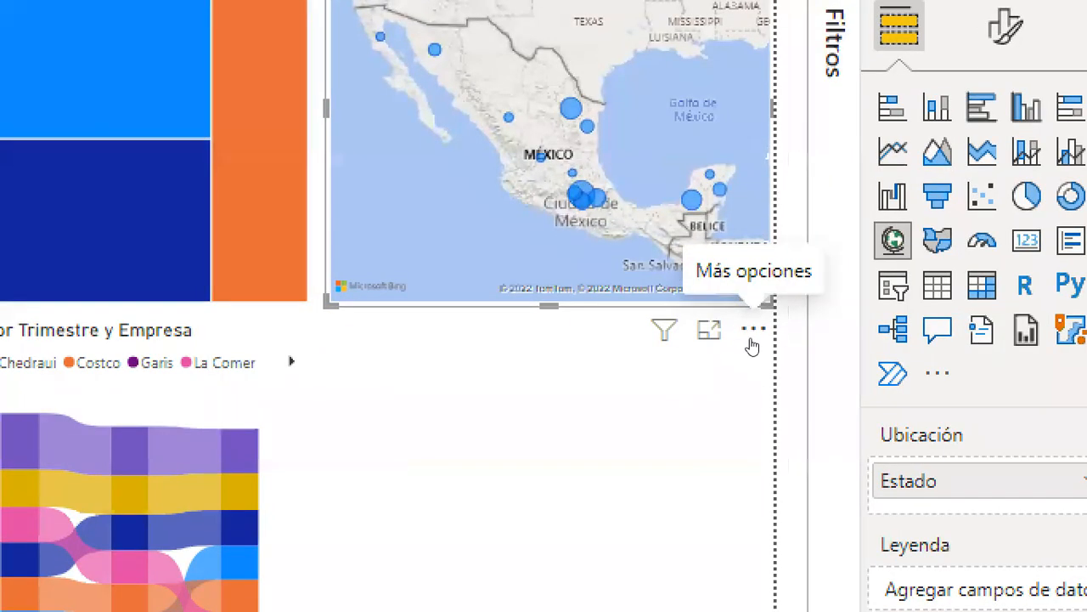
pyautogui.click(752, 340)
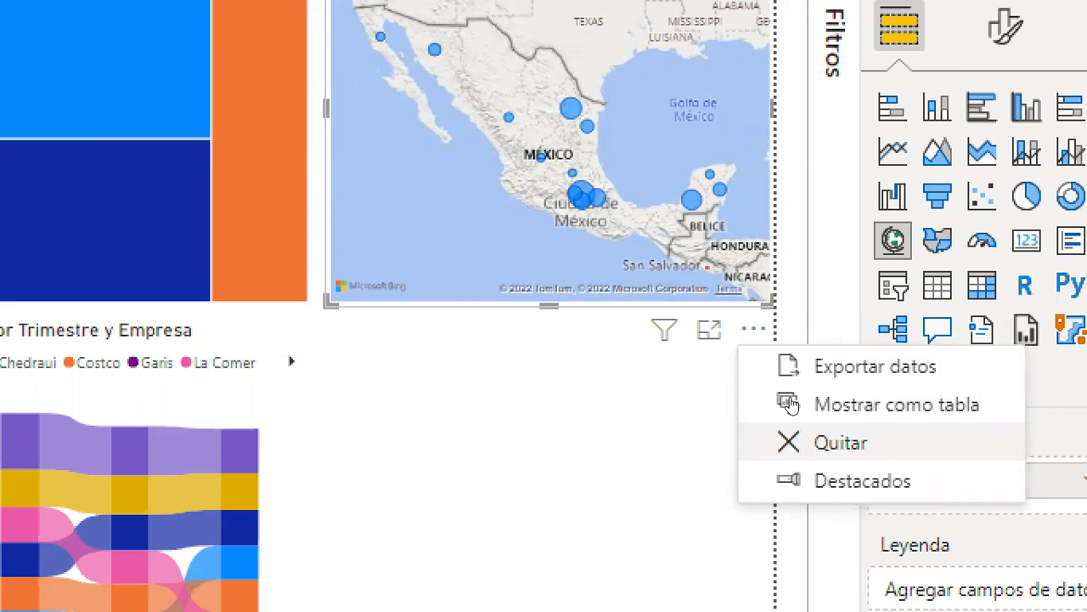
pyautogui.click(793, 437)
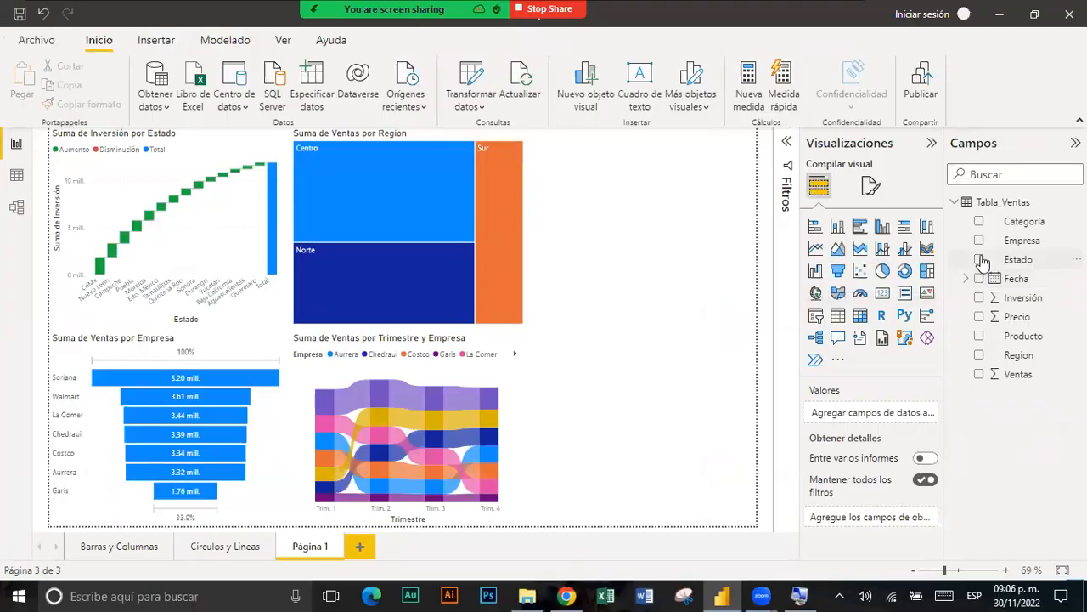
# - Create a map of the sum of Ventas by Estado in the empty space beside the treemap, and deselect it
pyautogui.click(981, 260)
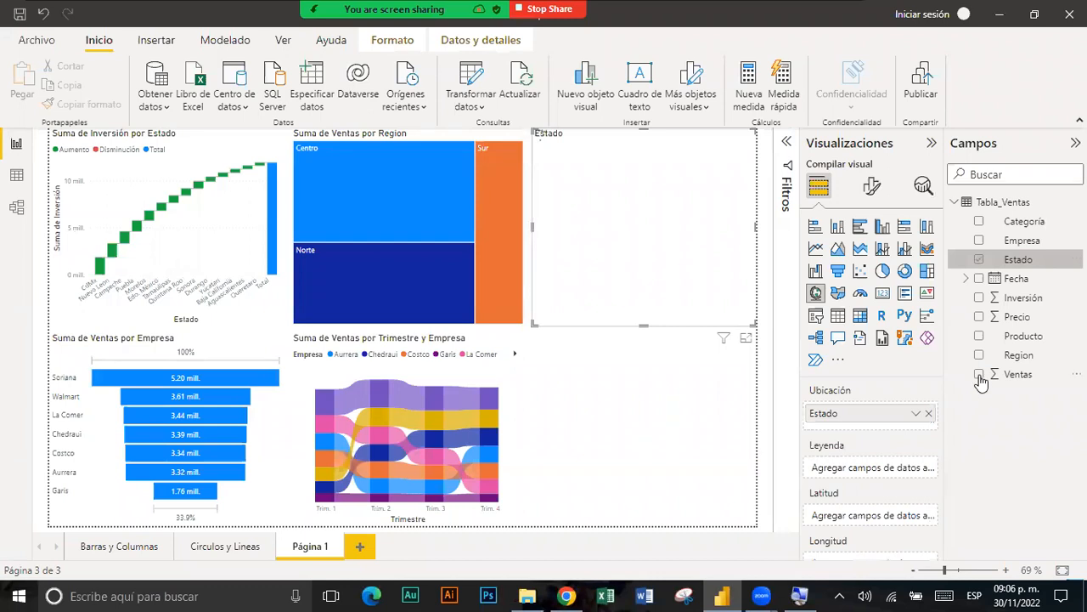
pyautogui.click(979, 375)
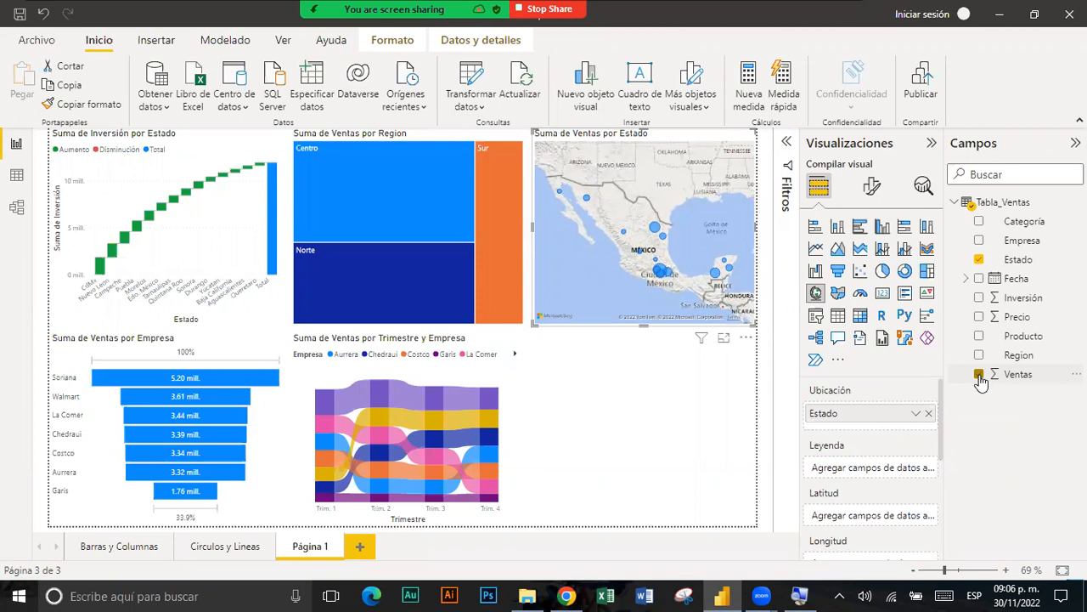
pyautogui.click(686, 400)
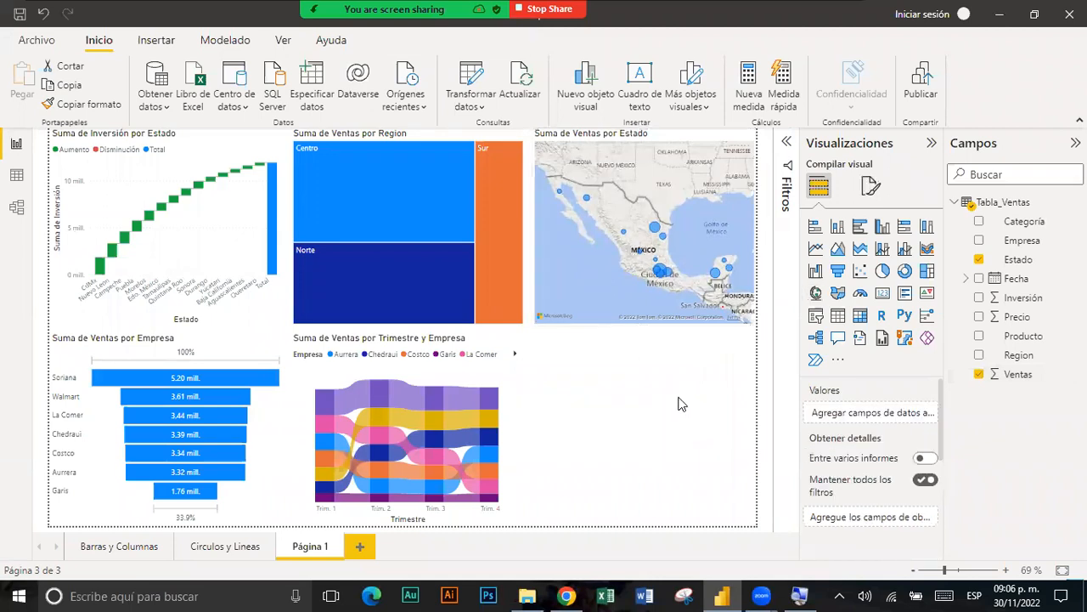
# - Add a second map of Estado below the first one and convert it to a filled map
pyautogui.click(979, 261)
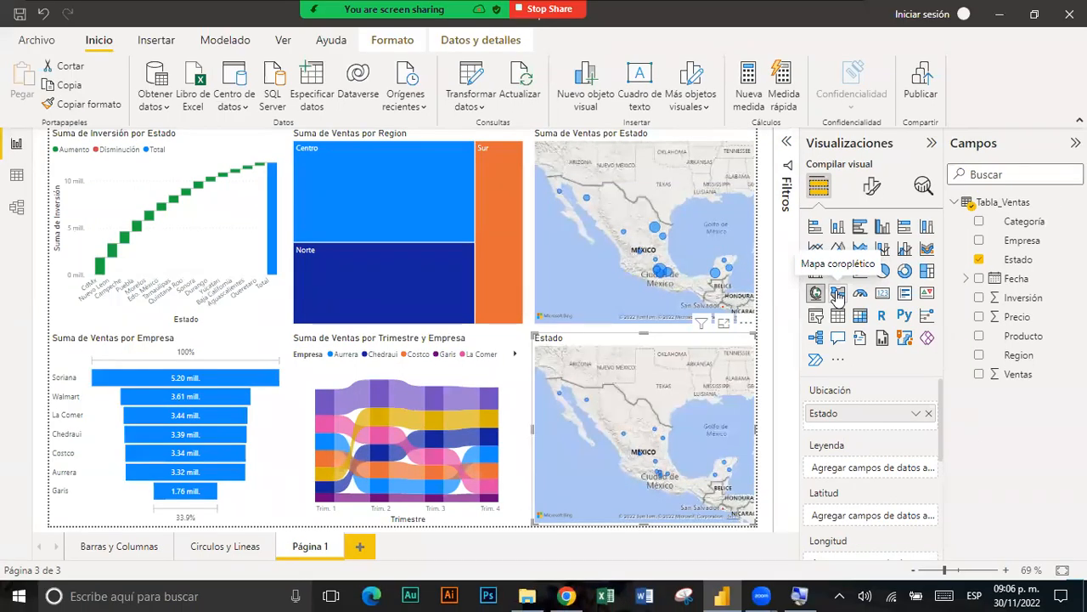
pyautogui.click(838, 293)
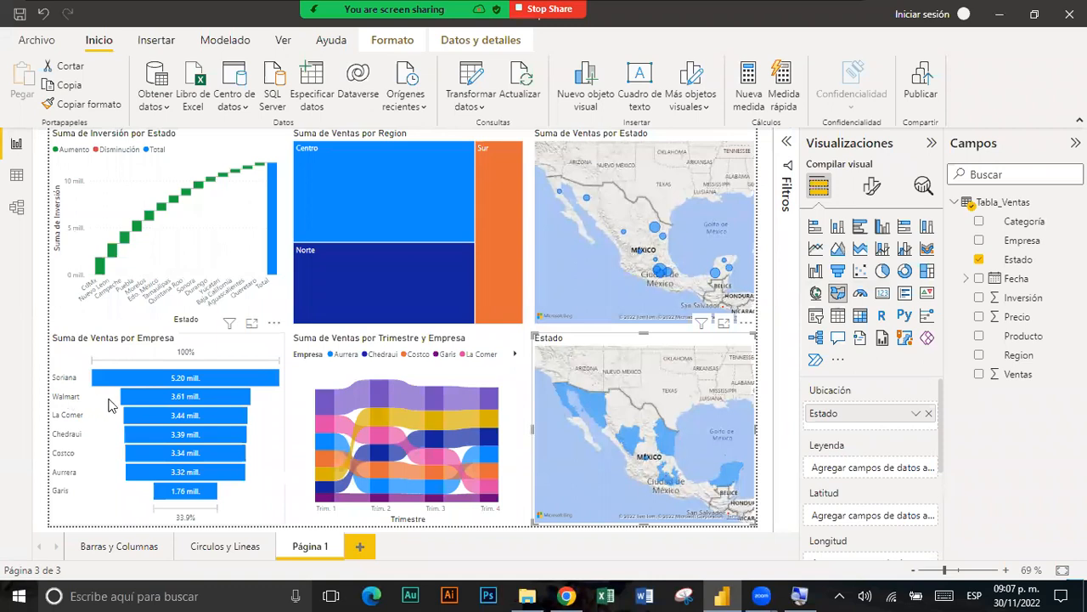
# - Cross-highlight the page by Walmart from the funnel chart, clear the highlight, and examine the treemap's Centro block
pyautogui.moveTo(132, 405)
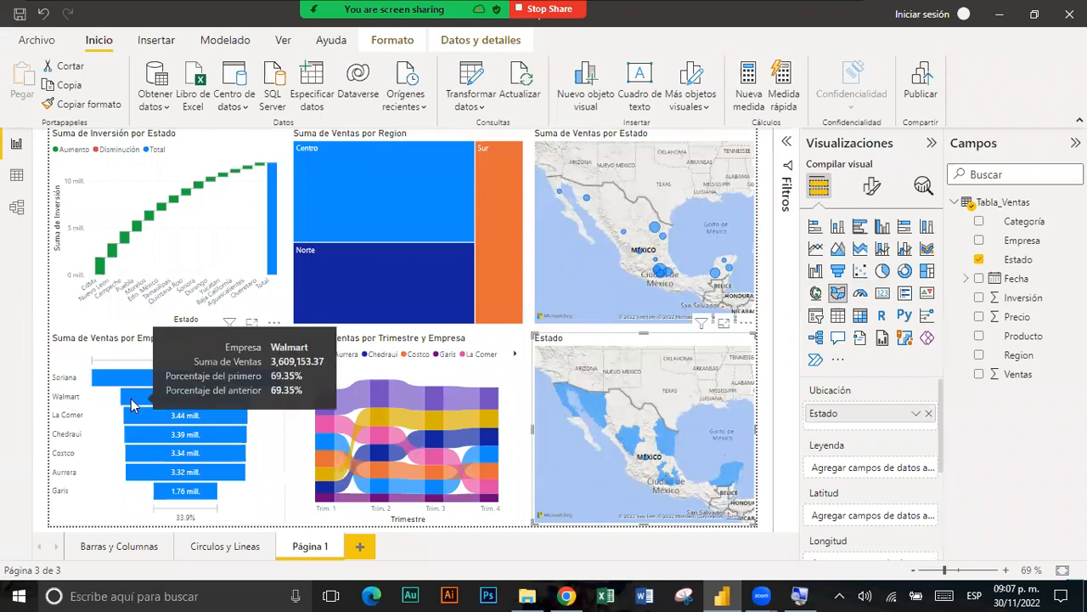
pyautogui.click(131, 405)
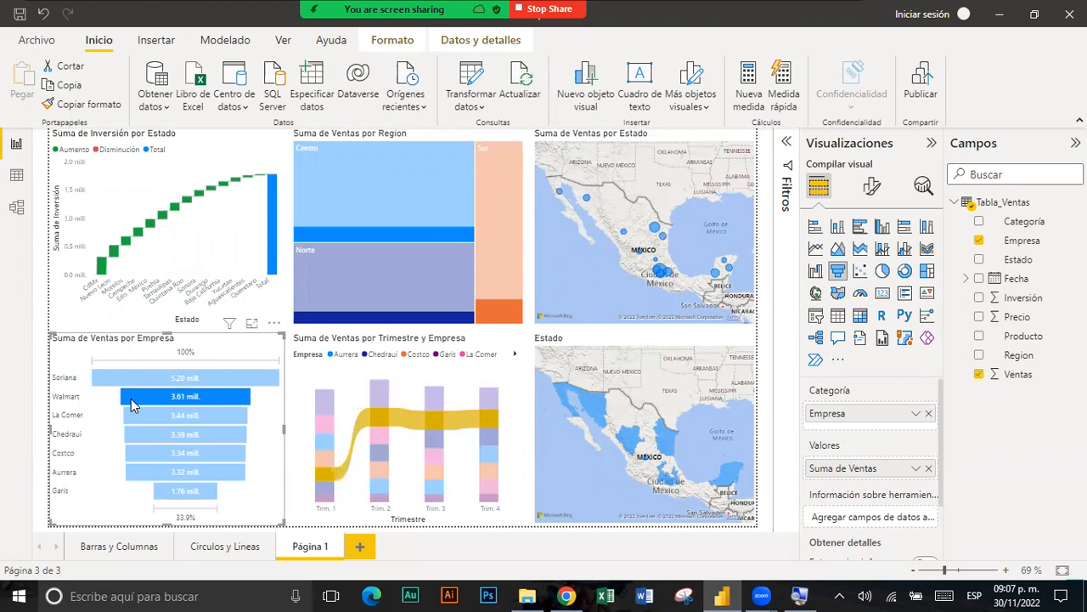
pyautogui.click(131, 405)
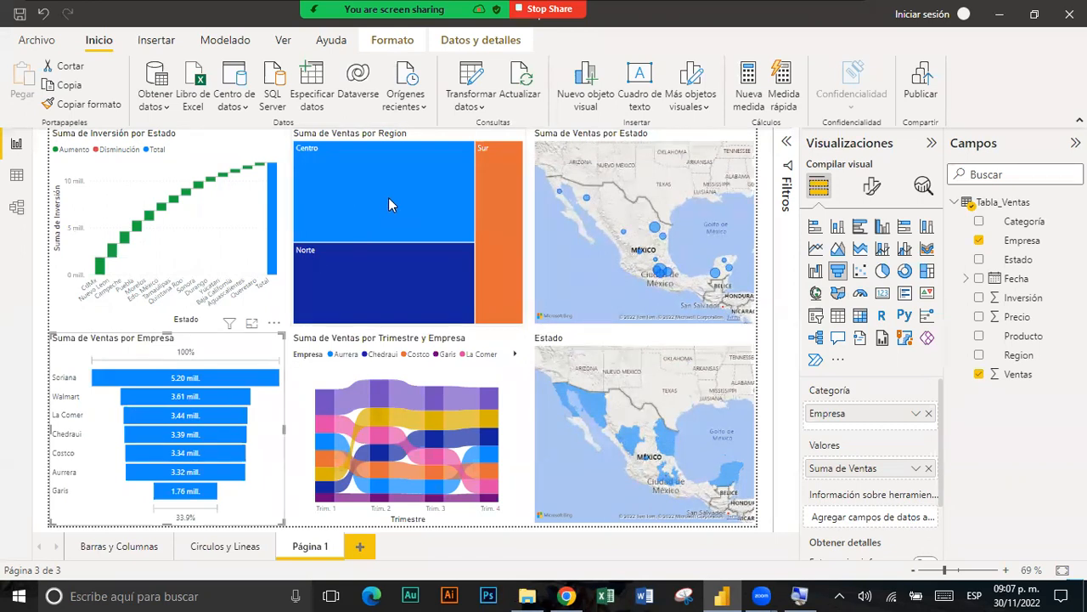
pyautogui.moveTo(388, 198)
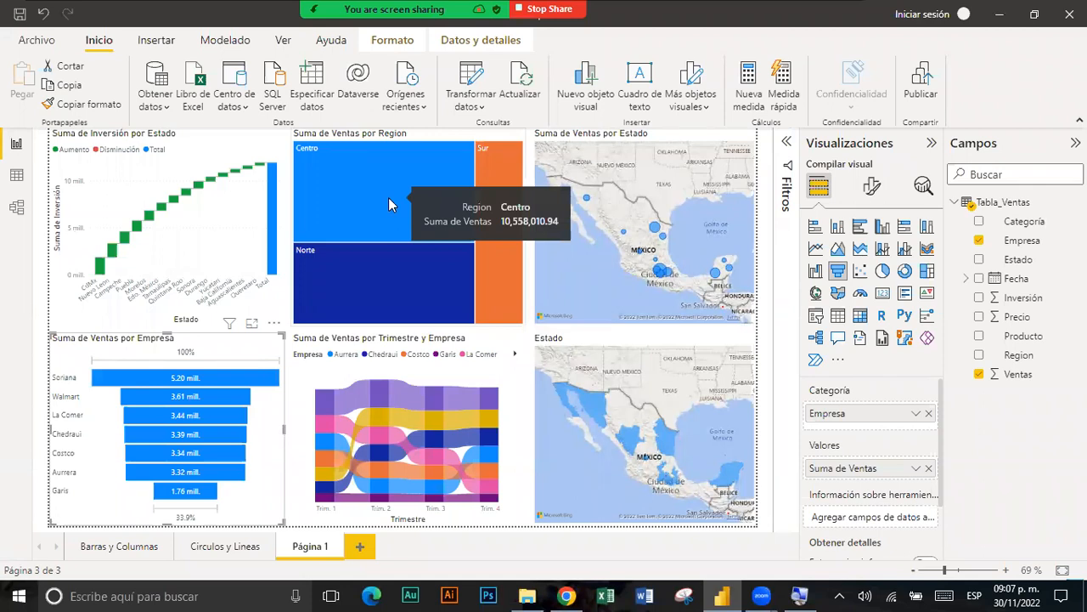
# - Cross-highlight the page from the treemap by Centro, Sur, Norte and Centro again, comparing the maps and charts for each region
pyautogui.click(388, 199)
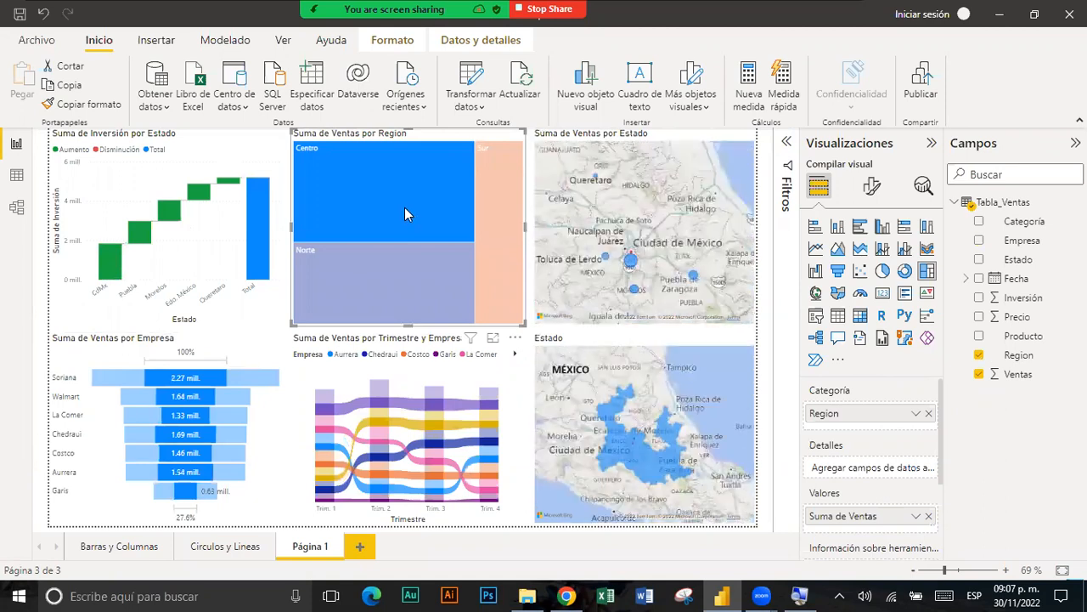
pyautogui.click(490, 217)
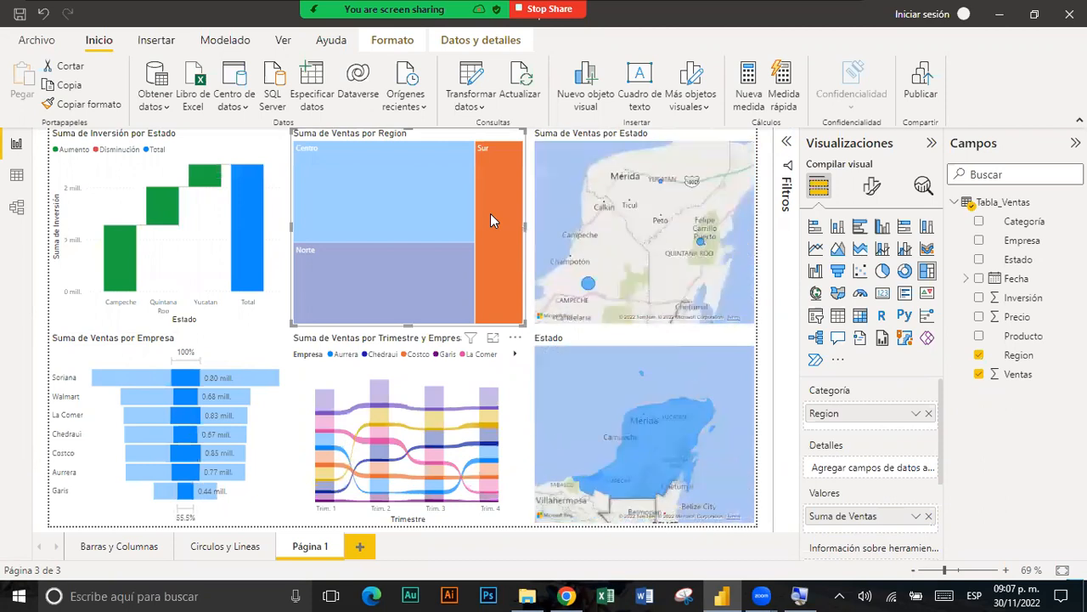
pyautogui.click(427, 273)
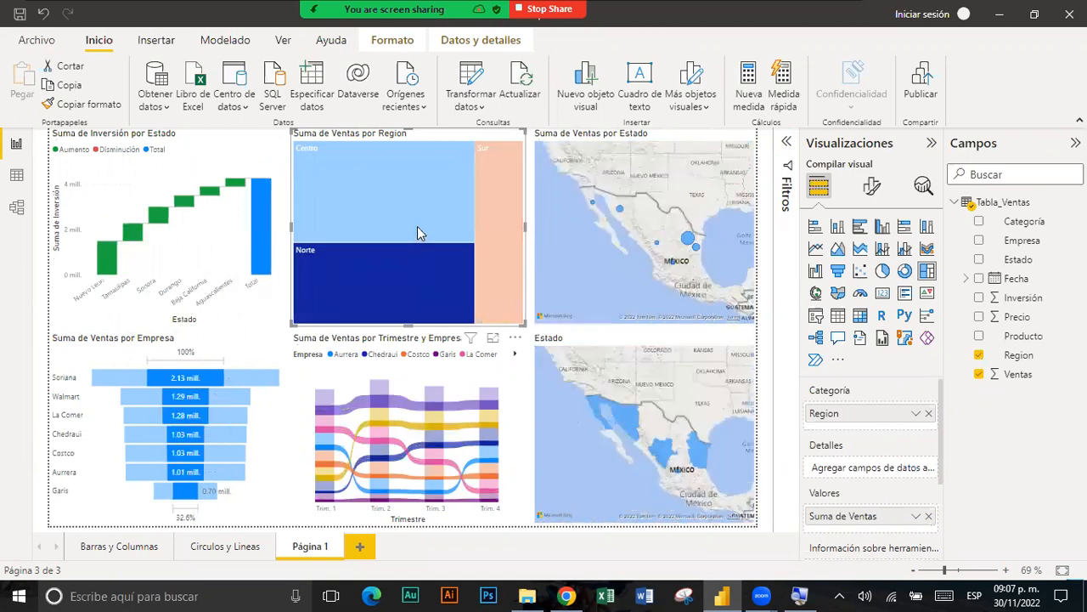
pyautogui.click(417, 233)
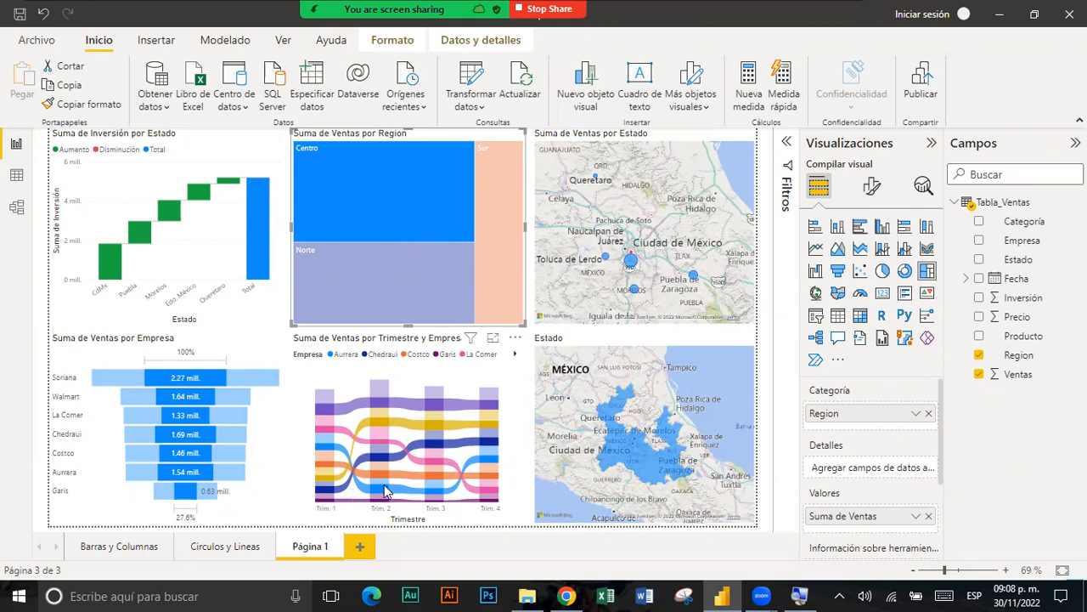
# - Rename the current report page as Novedad and add a new blank page after it
pyautogui.doubleClick(317, 544)
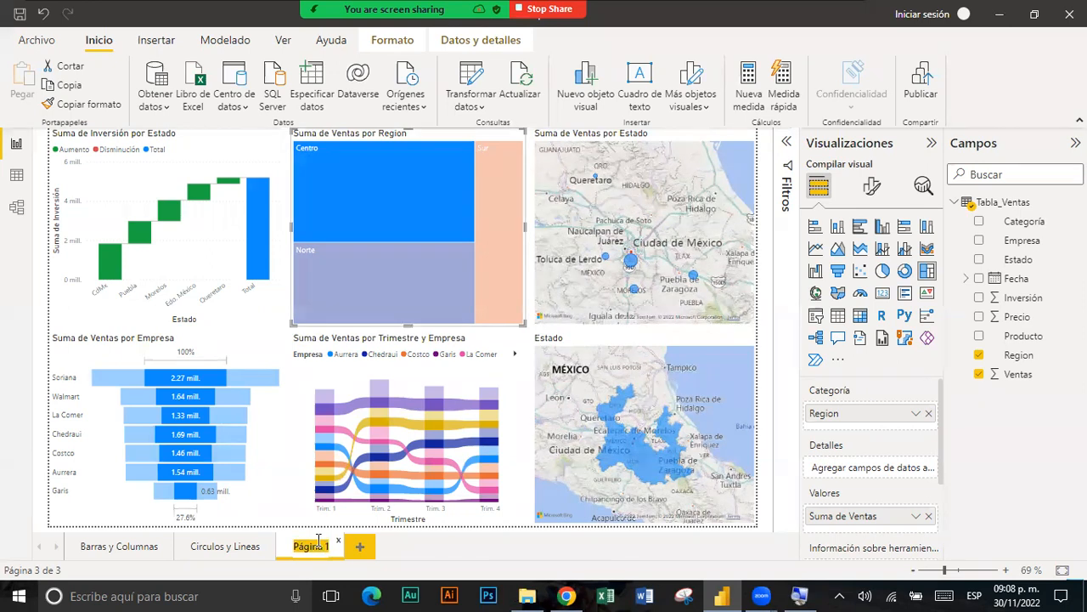
pyautogui.write('Novedad')
pyautogui.press('Return')
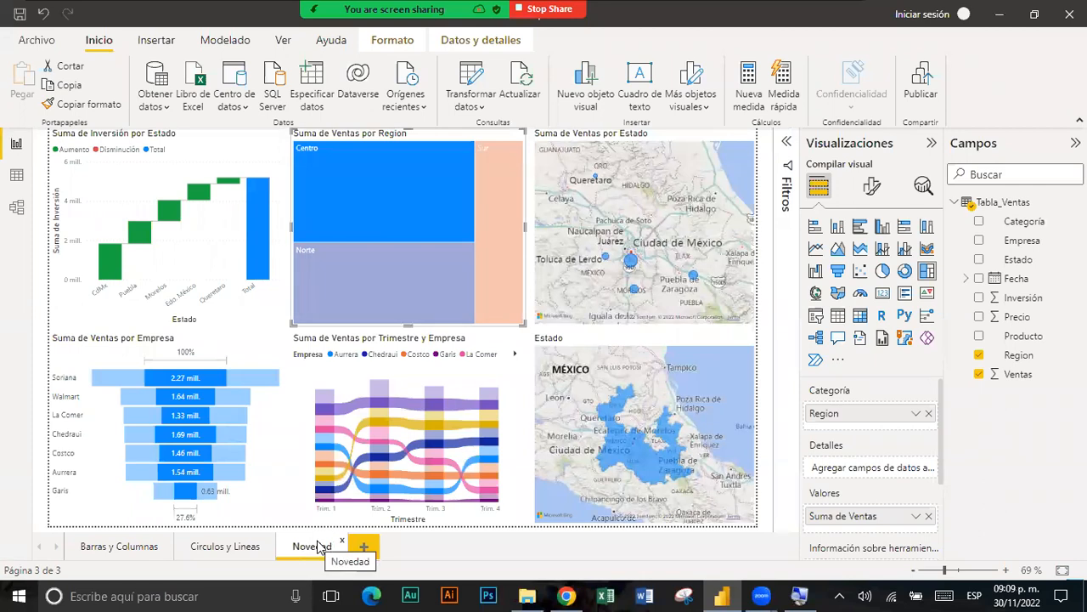
pyautogui.click(364, 546)
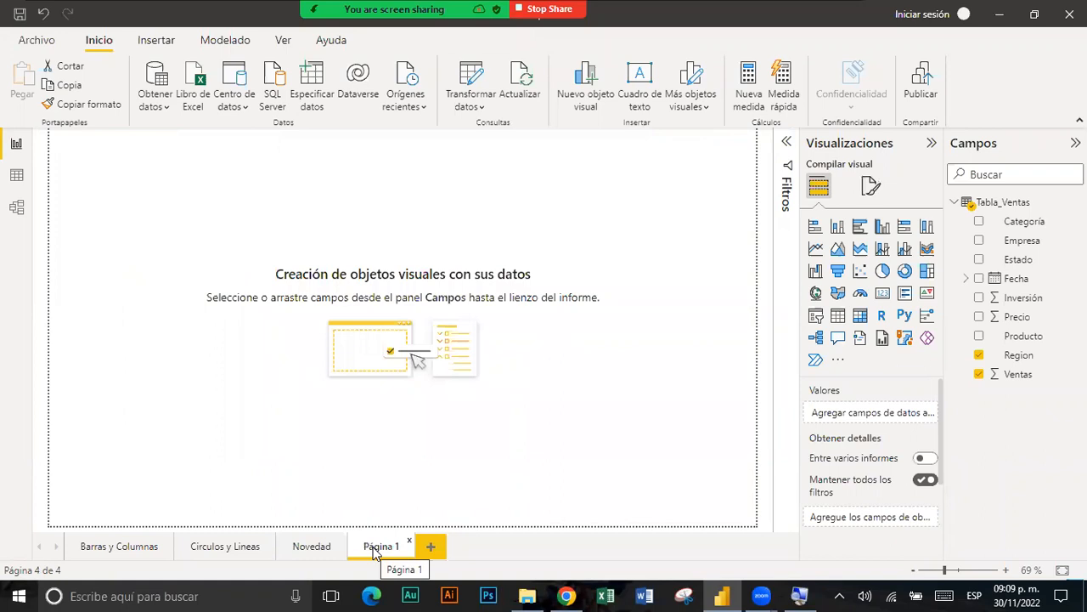
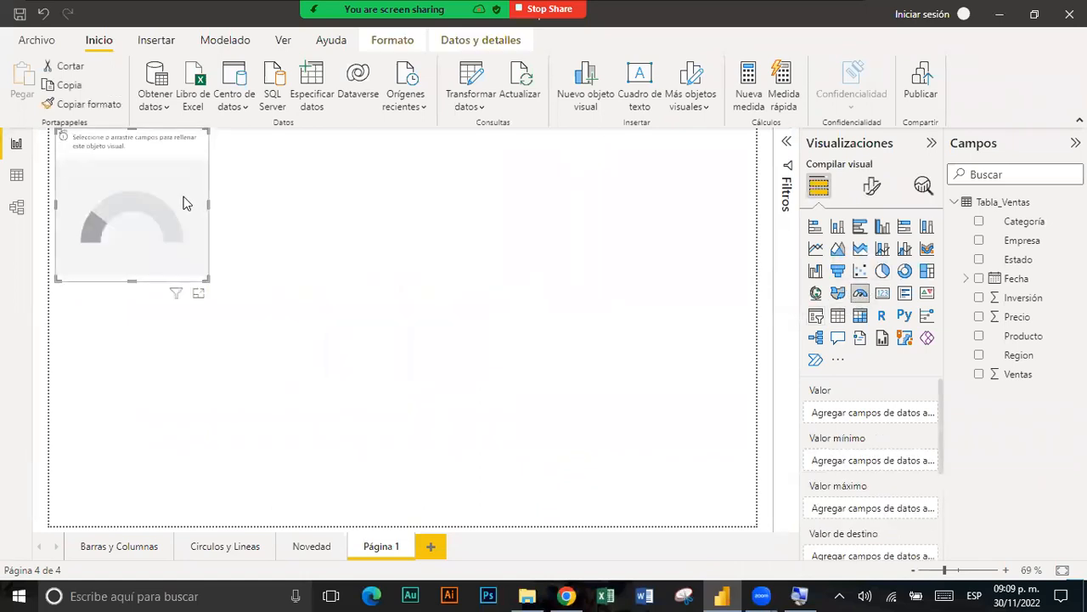
# - Fit the empty gauge into the page's upper-left corner, widen it to about a third of the page, and show the sum of Ventas
pyautogui.moveTo(183, 197); pyautogui.dragTo(179, 199)
pyautogui.moveTo(202, 280); pyautogui.dragTo(283, 272)
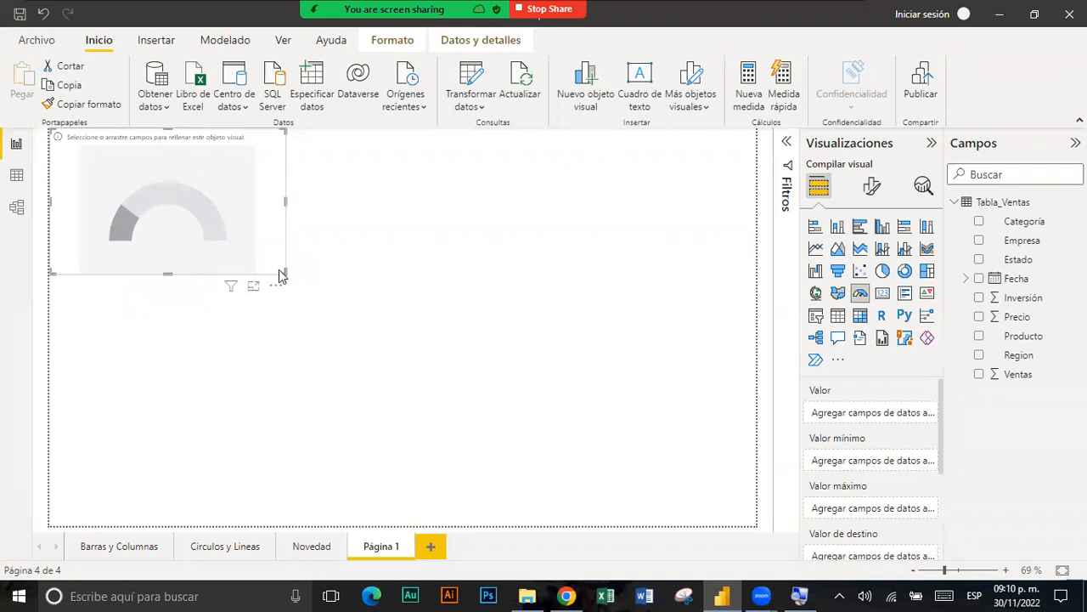
pyautogui.click(981, 377)
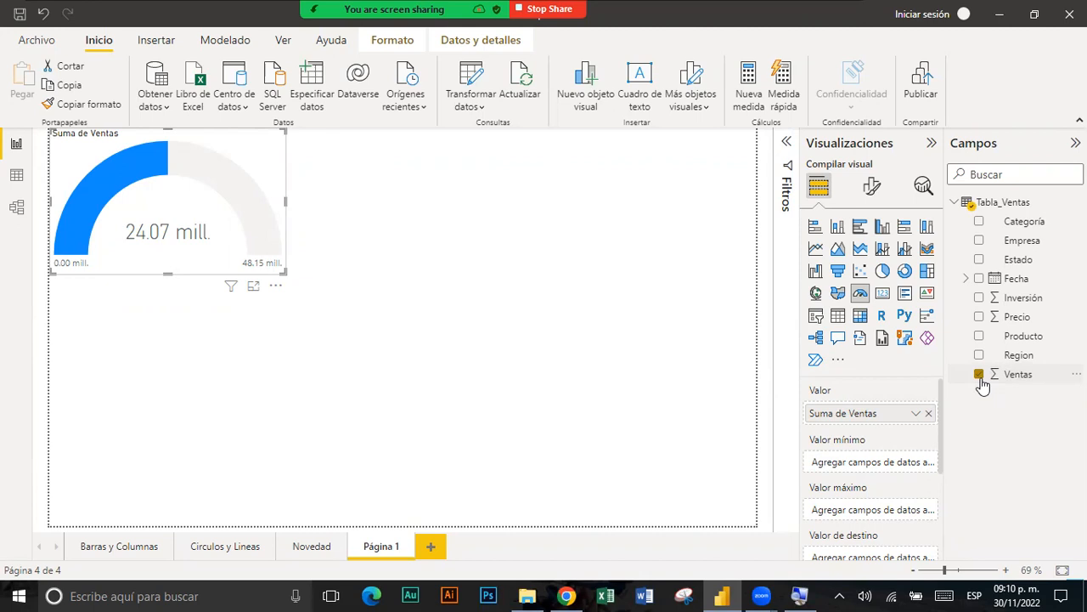
pyautogui.click(456, 416)
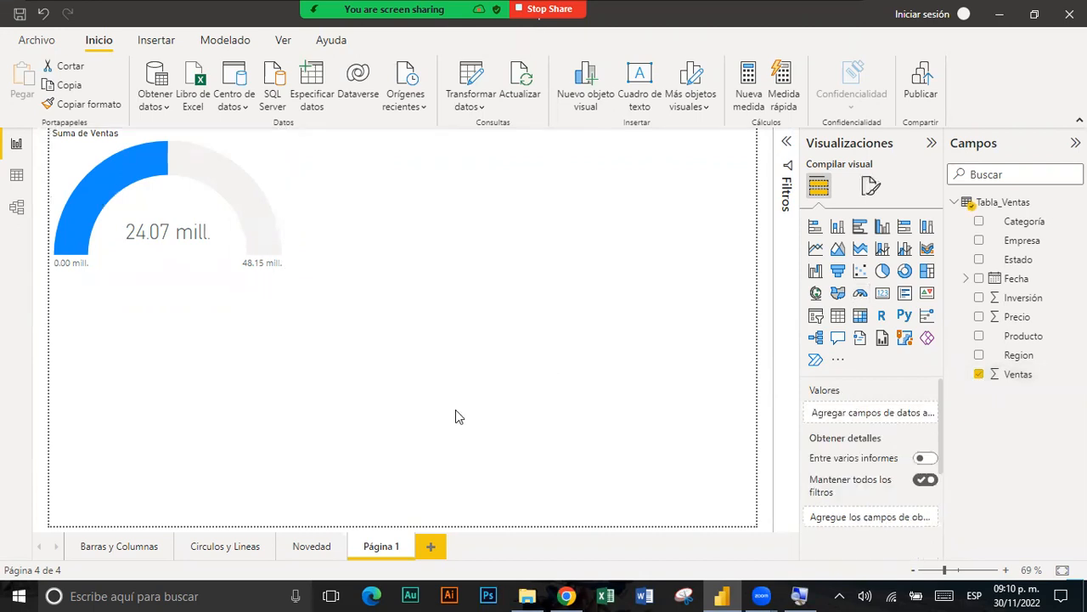
# - Add a second gauge below the Ventas gauge showing the sum of Inversión, and deselect it
pyautogui.click(860, 296)
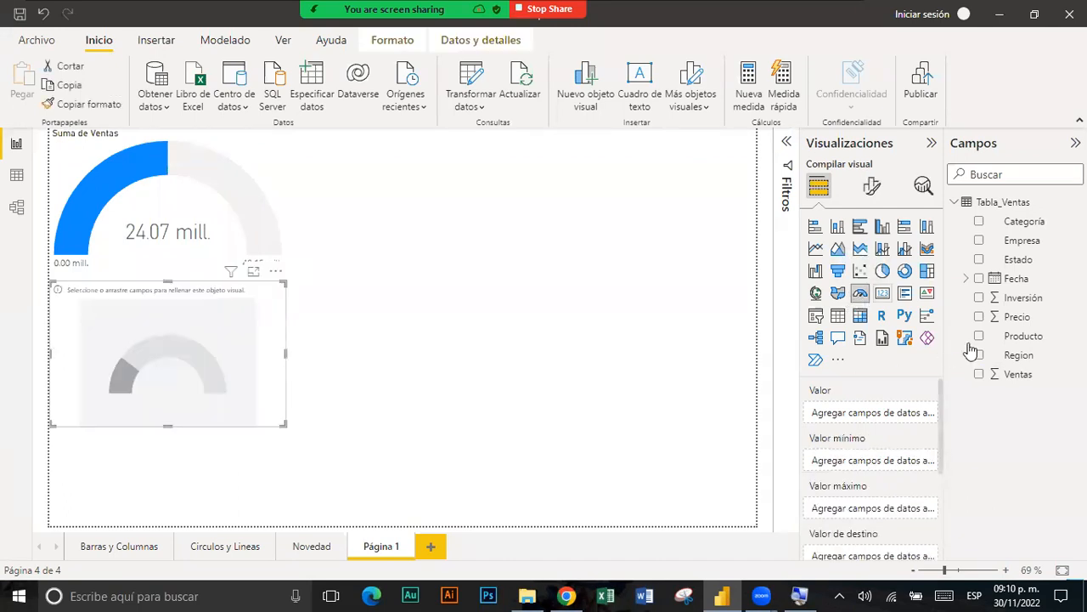
pyautogui.click(980, 299)
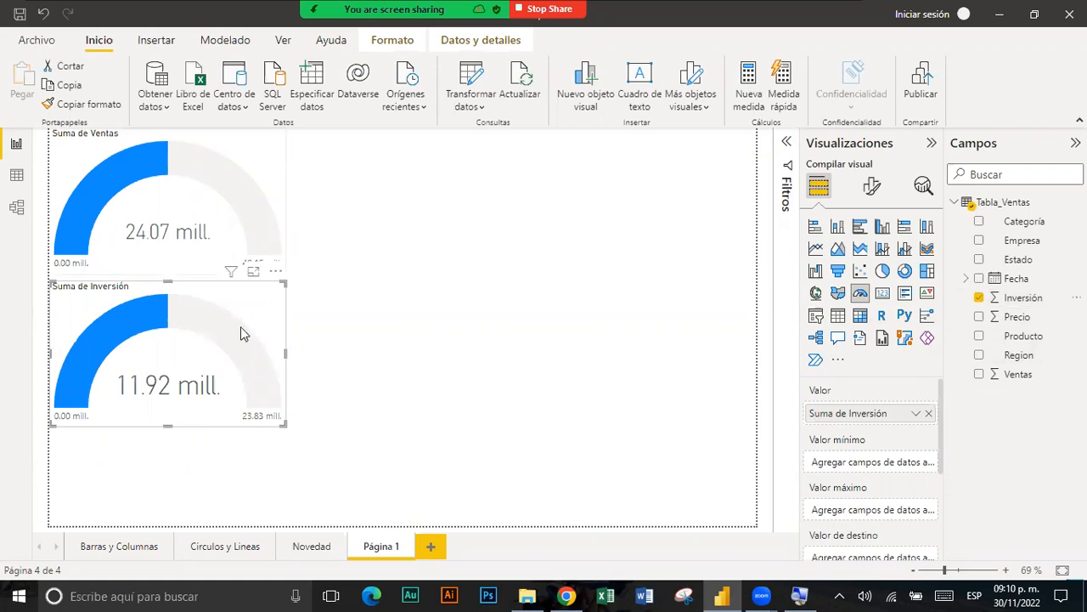
pyautogui.moveTo(264, 358)
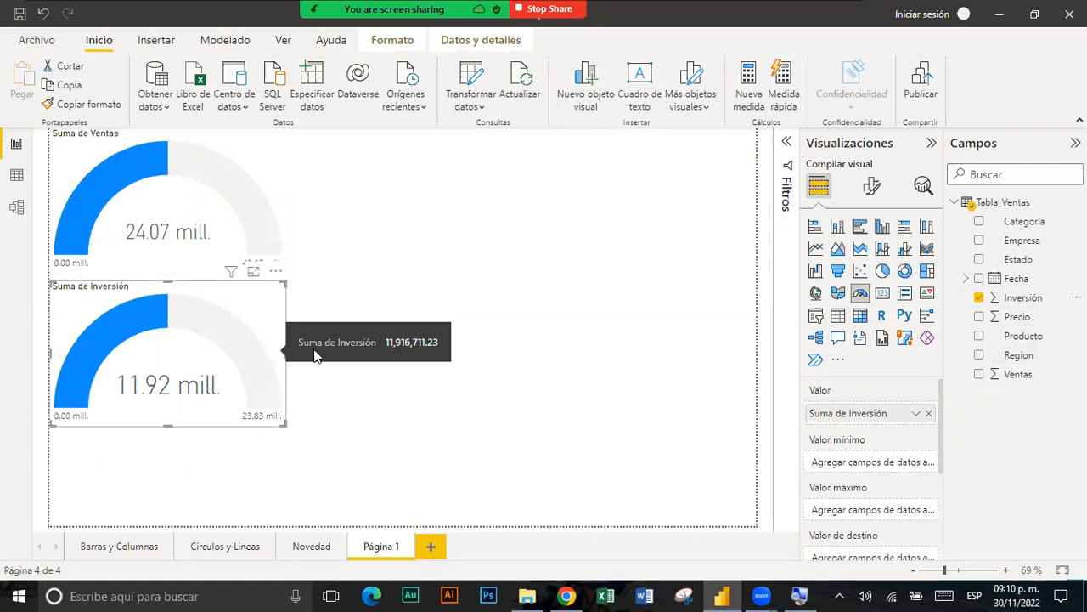
pyautogui.click(556, 342)
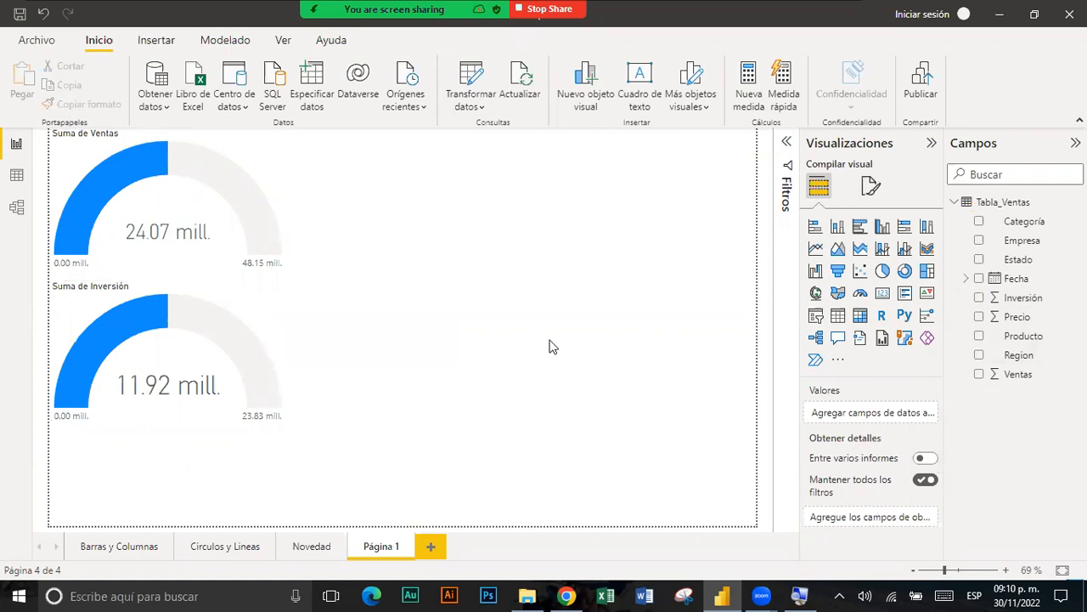
# - Add a card below the Inversión gauge showing the first Empresa, and deselect it
pyautogui.click(883, 295)
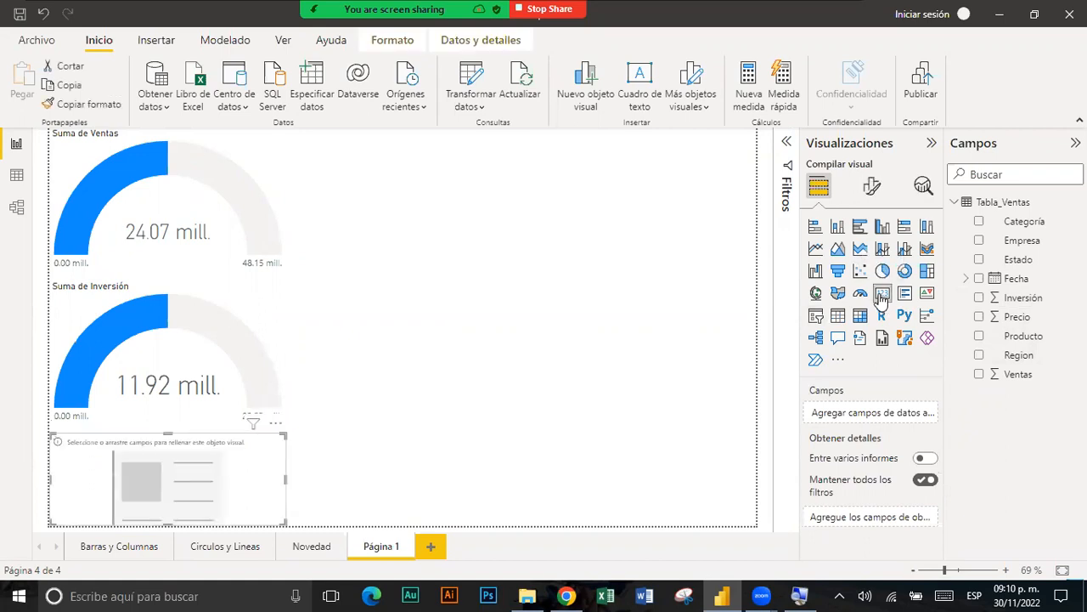
pyautogui.click(982, 243)
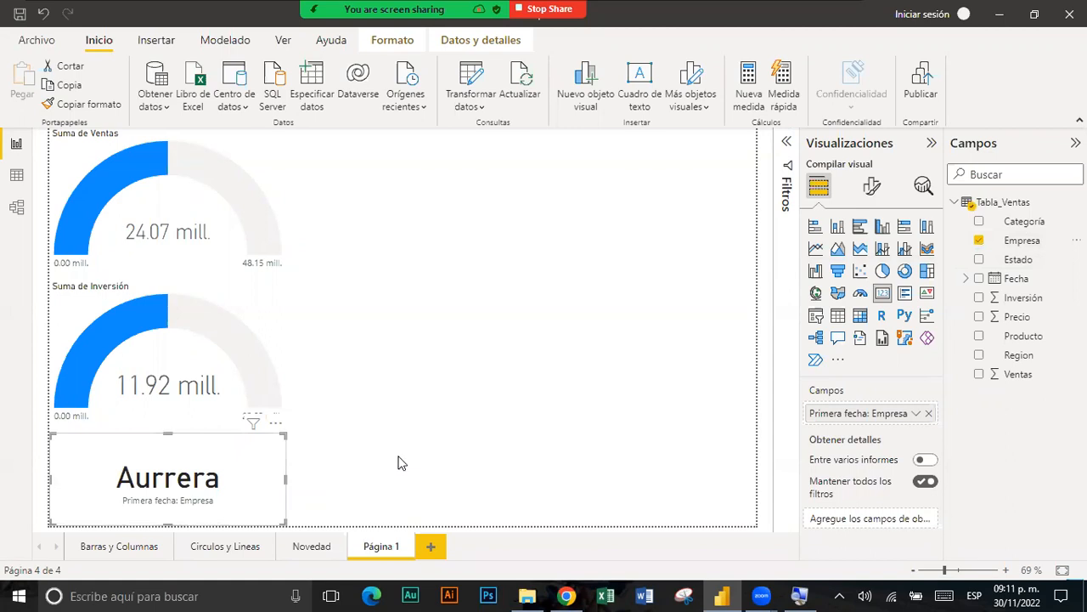
pyautogui.click(401, 463)
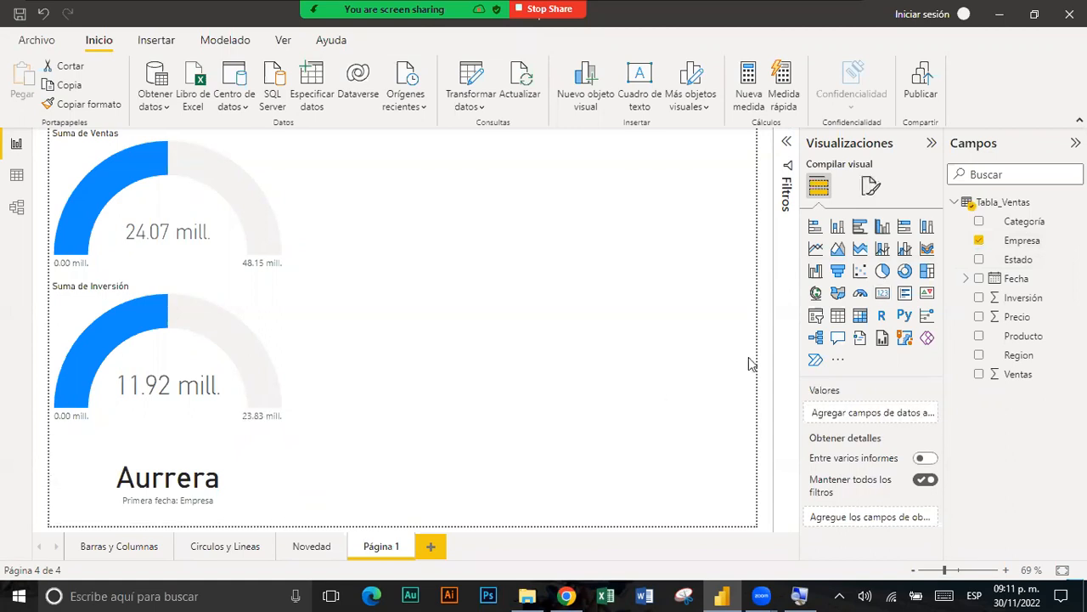
# - Add a card beside the Empresa card, shorten it to match, and show Ventas aggregated as Recuento
pyautogui.click(883, 294)
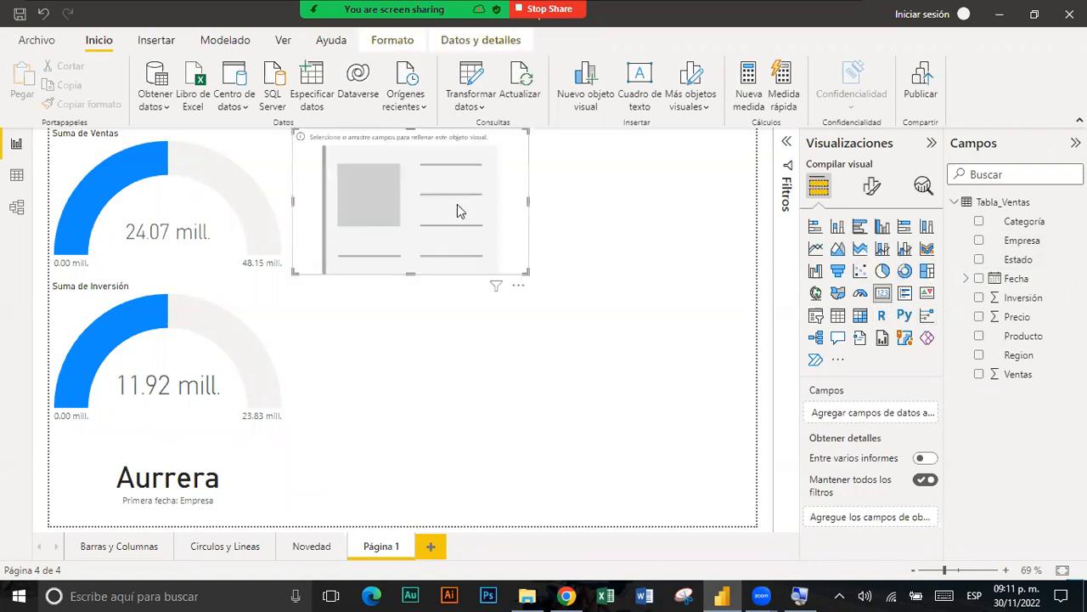
pyautogui.moveTo(456, 268); pyautogui.dragTo(454, 467)
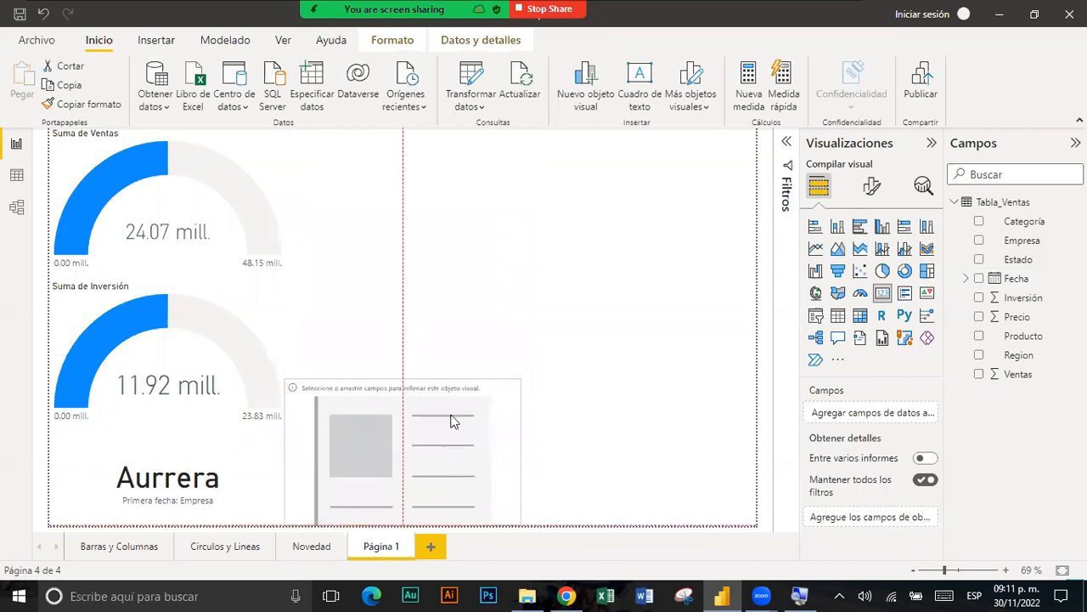
pyautogui.moveTo(413, 382); pyautogui.dragTo(453, 430)
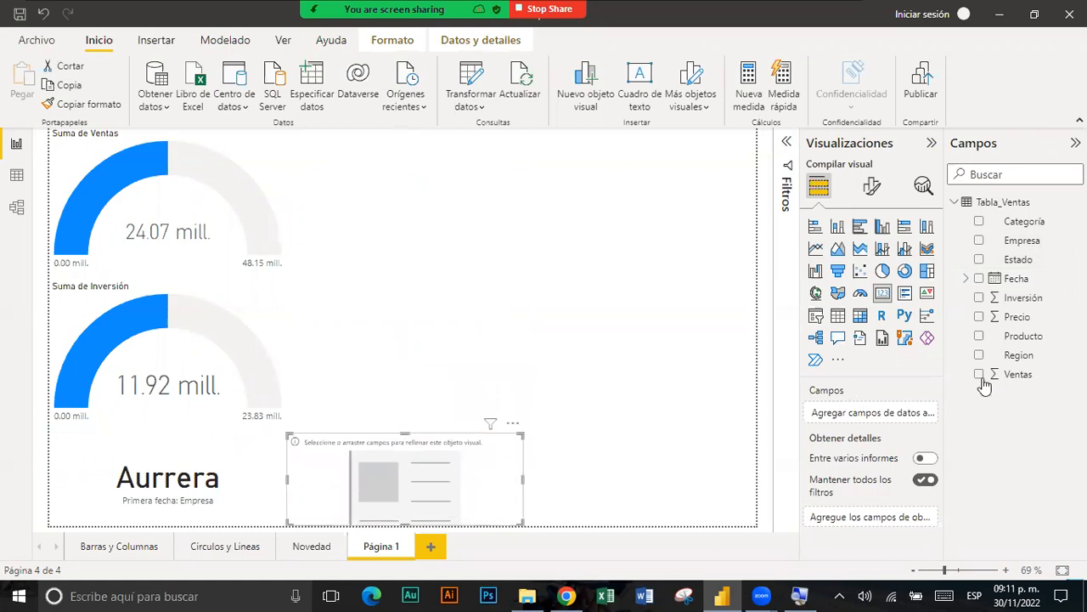
pyautogui.moveTo(983, 380); pyautogui.dragTo(889, 422)
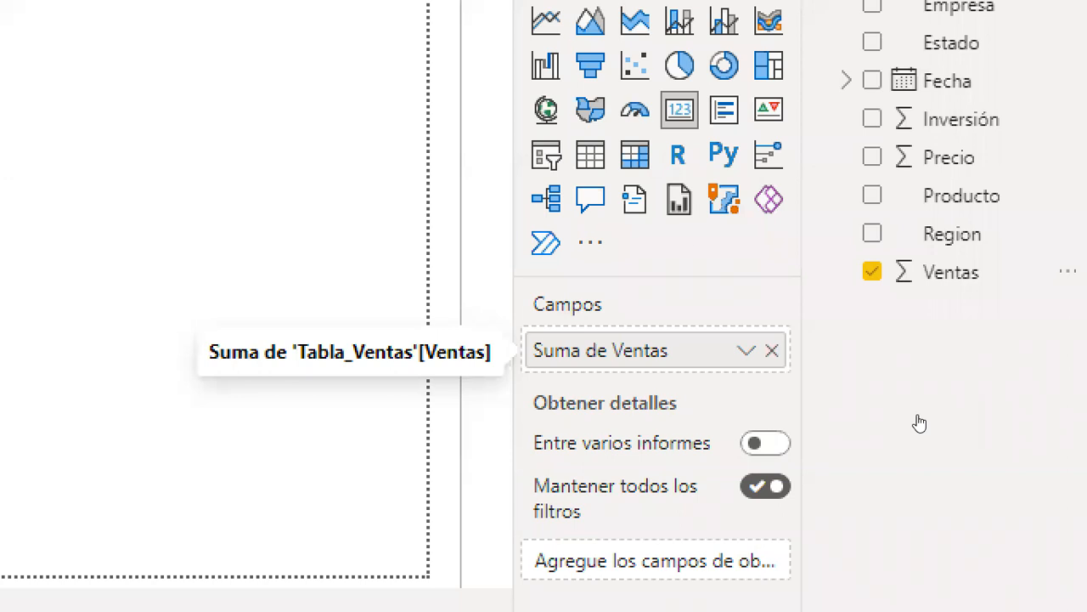
pyautogui.click(746, 350)
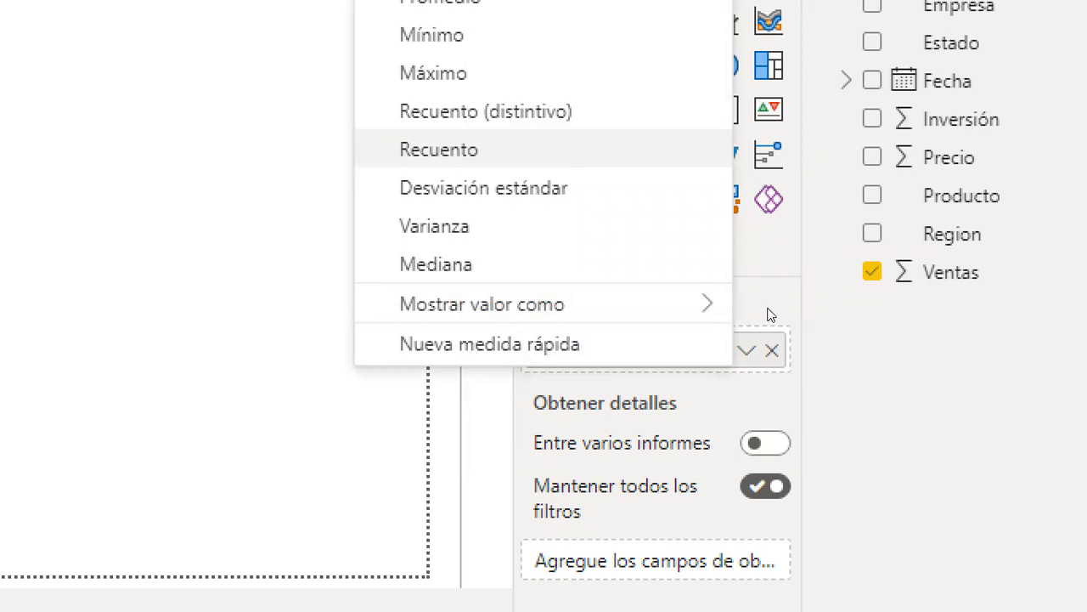
pyautogui.click(476, 151)
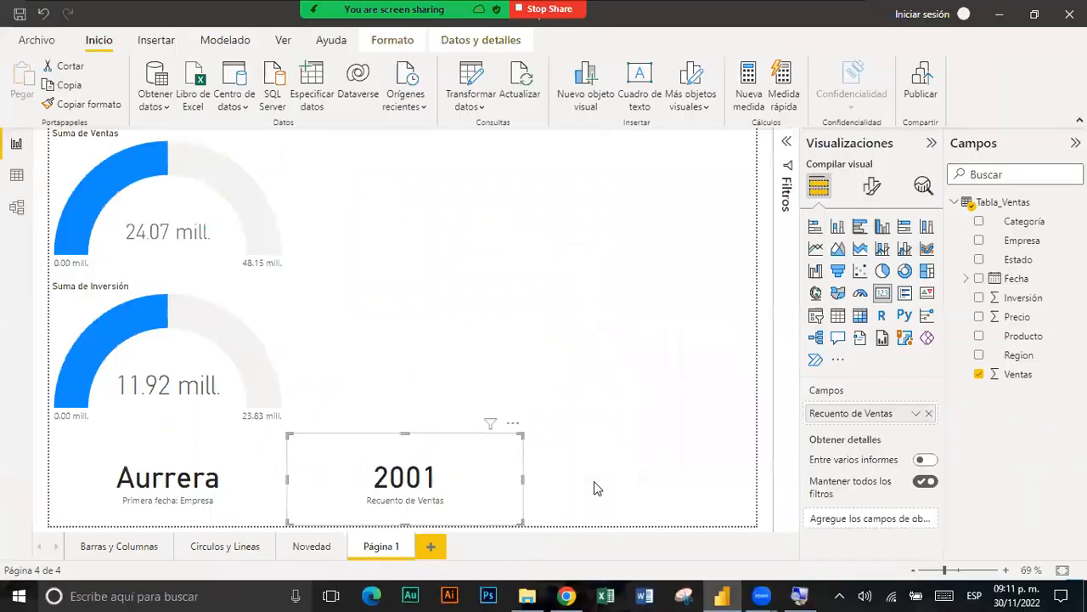
pyautogui.click(756, 369)
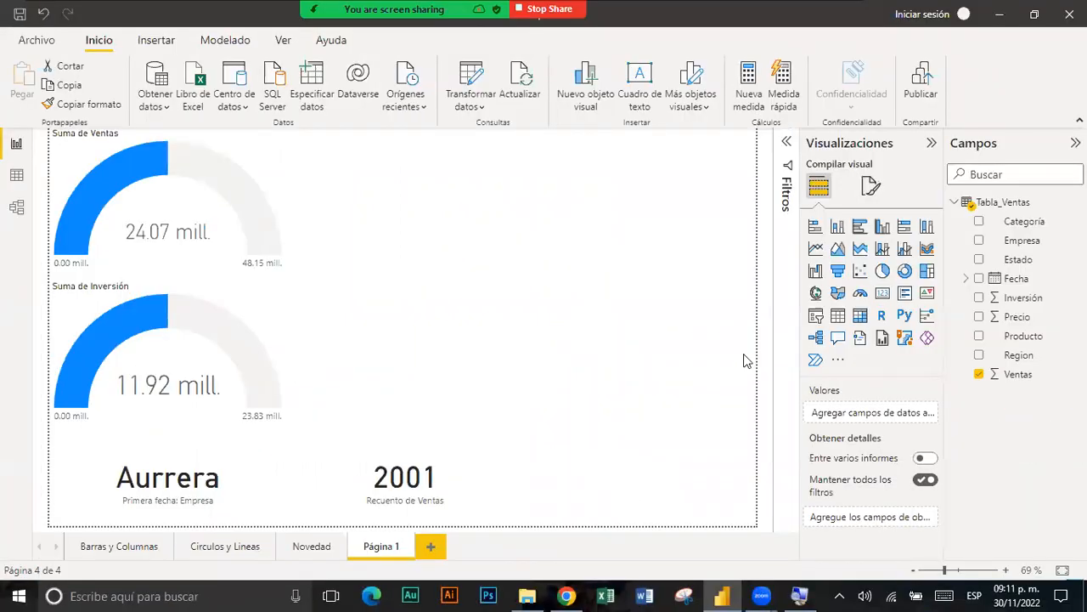
# - Add a third card in the page's lower-right corner, shortened to the card row's height, showing Precio aggregated as Promedio
pyautogui.click(883, 295)
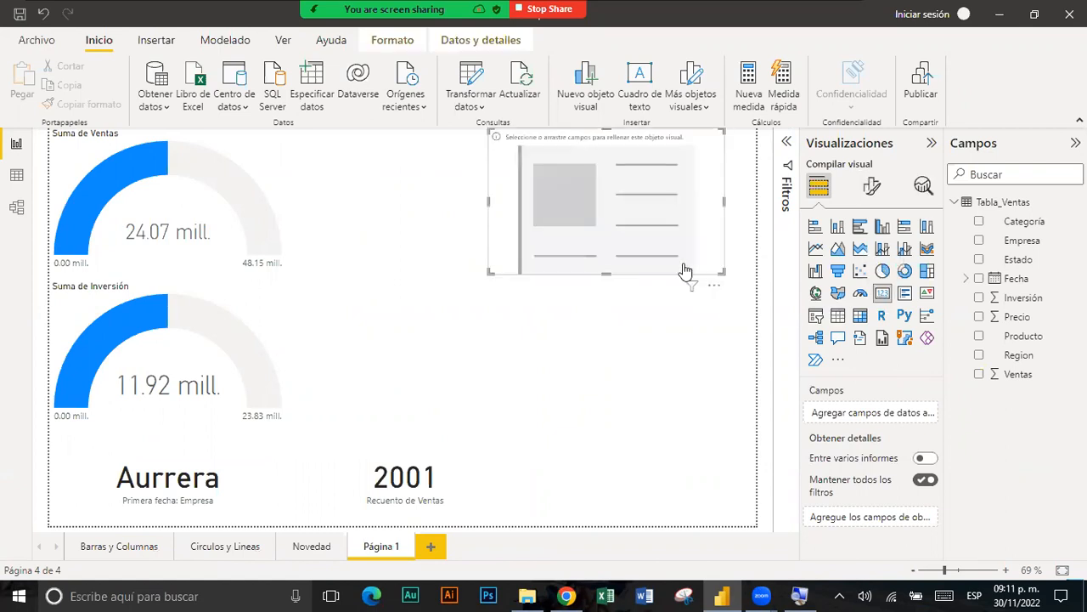
pyautogui.moveTo(683, 413); pyautogui.dragTo(692, 500)
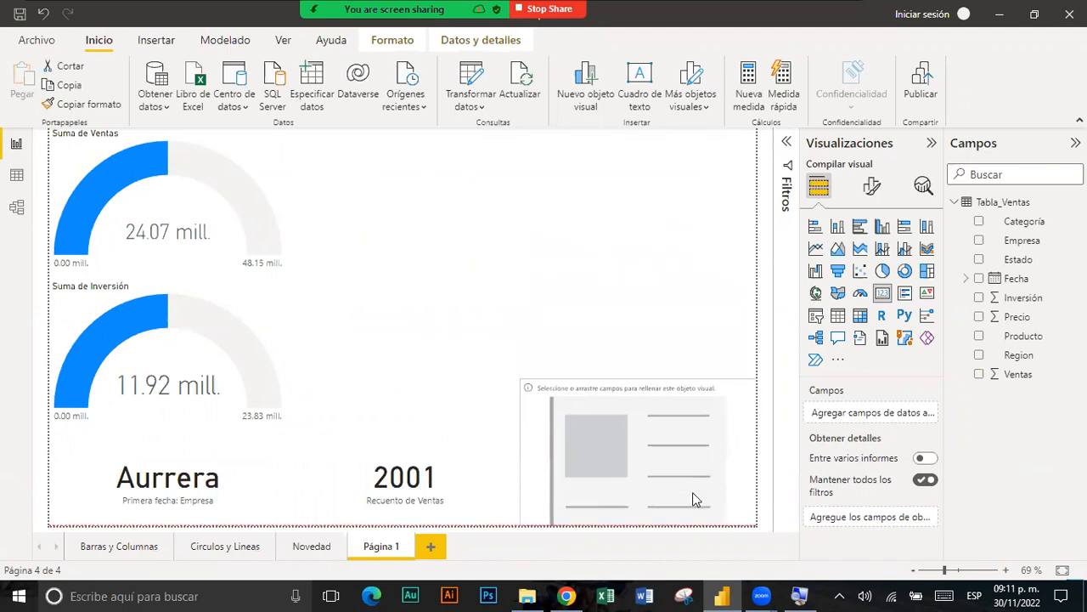
pyautogui.moveTo(638, 379); pyautogui.dragTo(638, 428)
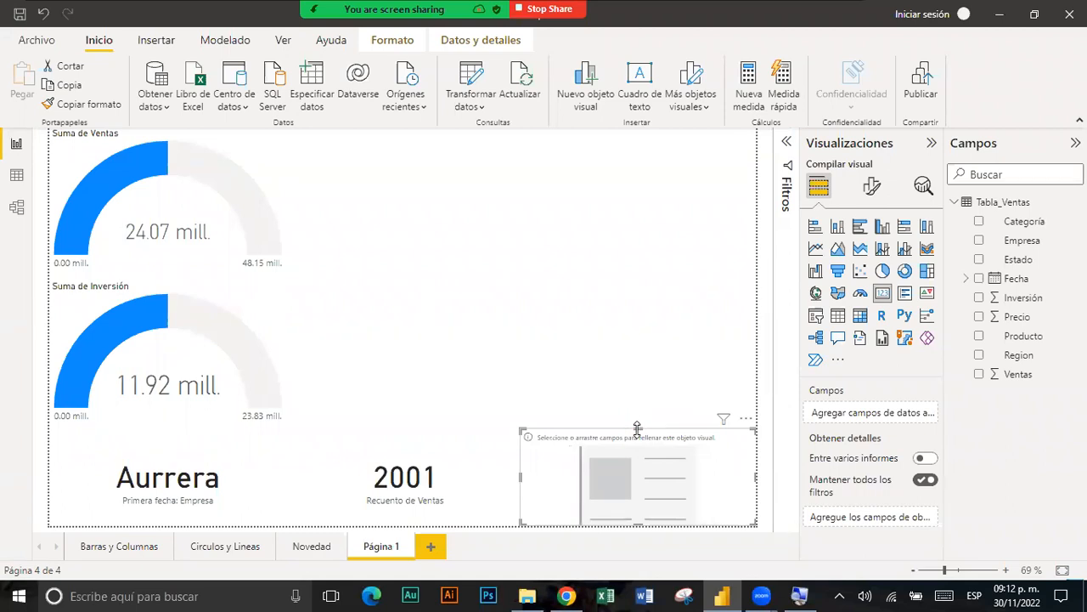
pyautogui.click(979, 318)
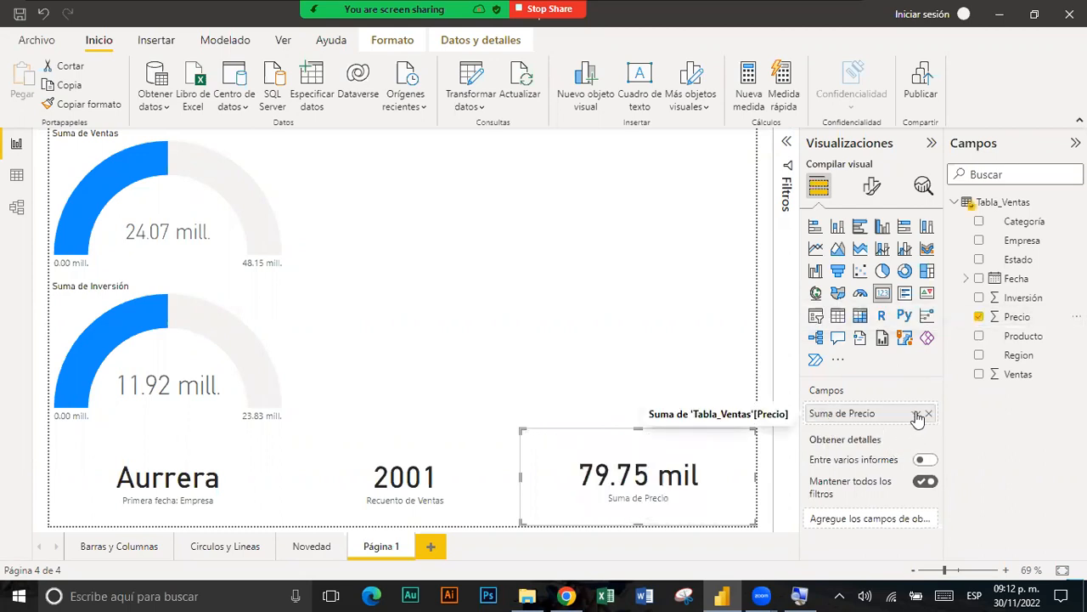
pyautogui.click(915, 414)
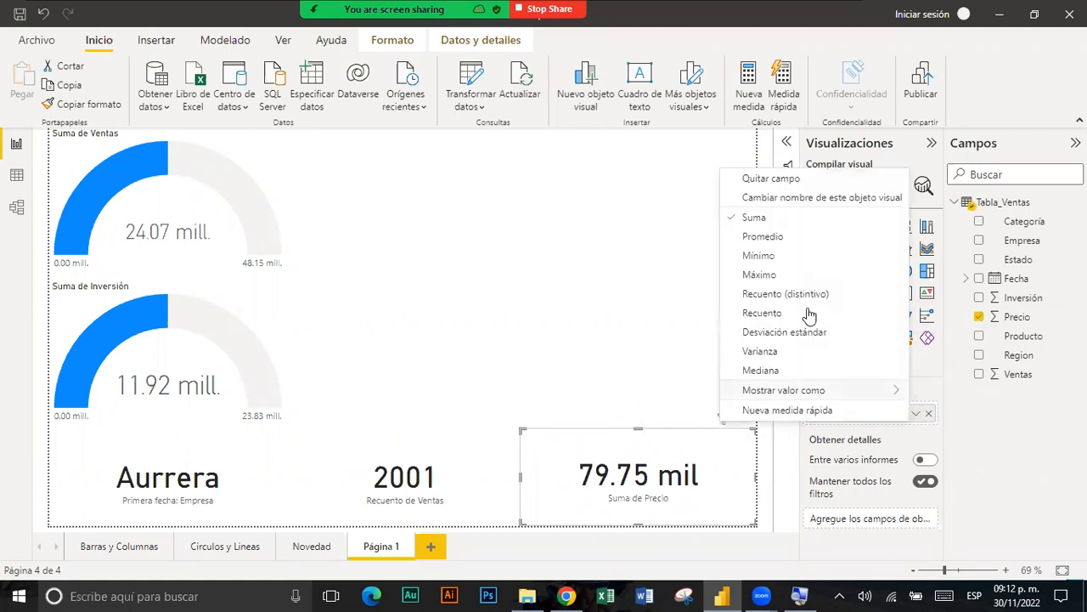
pyautogui.click(766, 237)
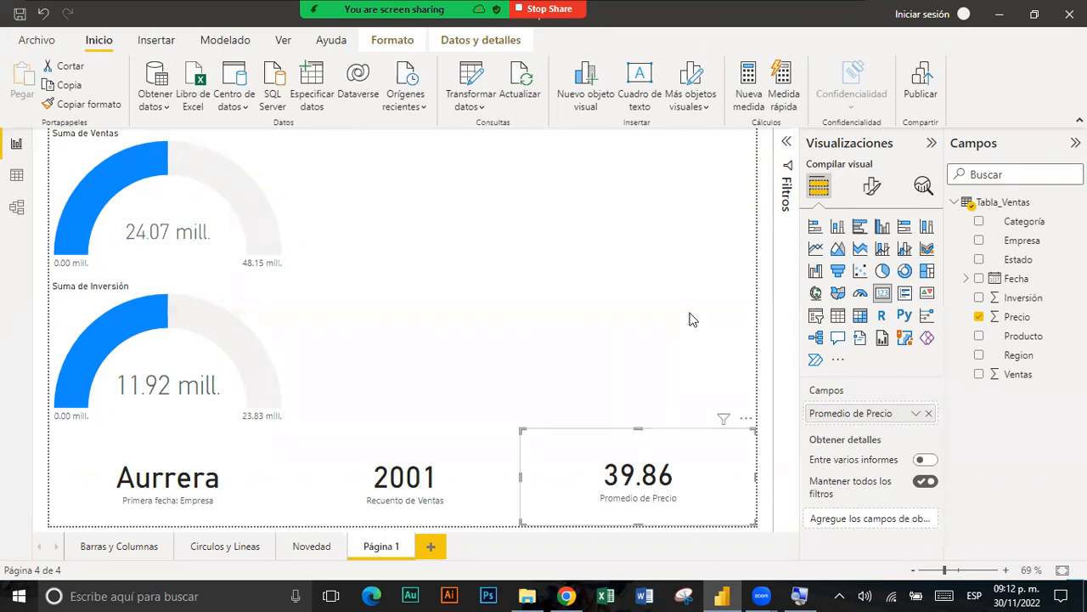
pyautogui.click(692, 320)
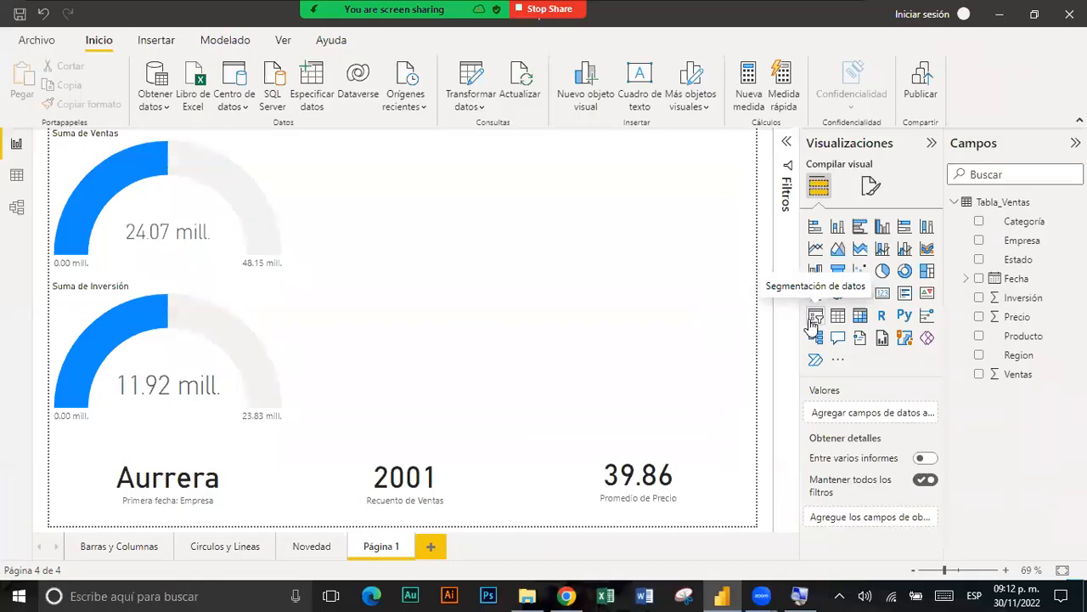
# - Add an Empresa slicer beside the Ventas gauge and filter the page by Garis, La Comer, Chedraui and Walmart in turn
pyautogui.click(814, 318)
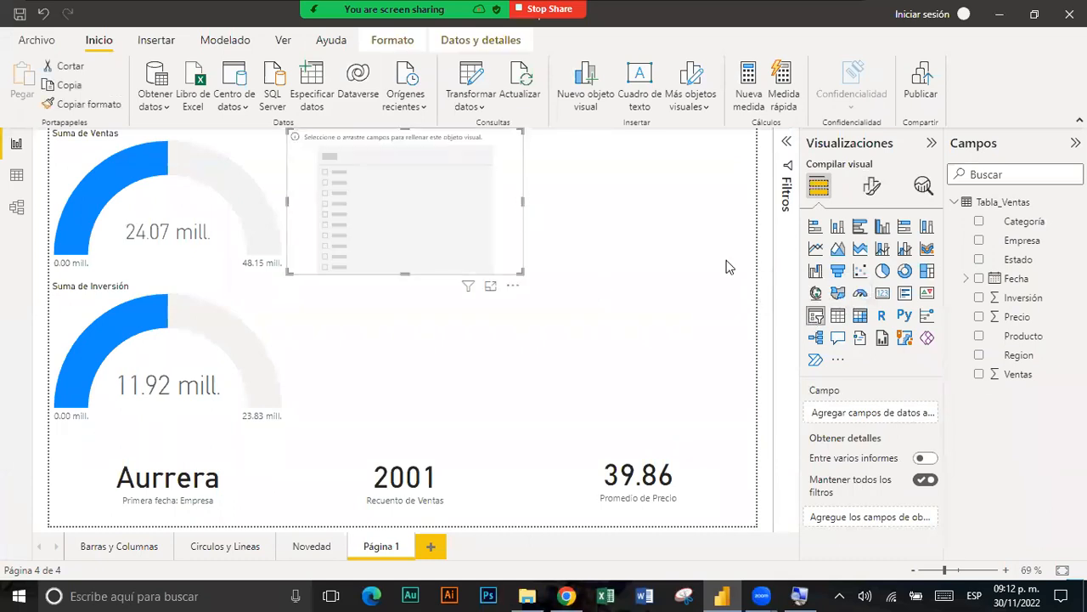
pyautogui.click(980, 242)
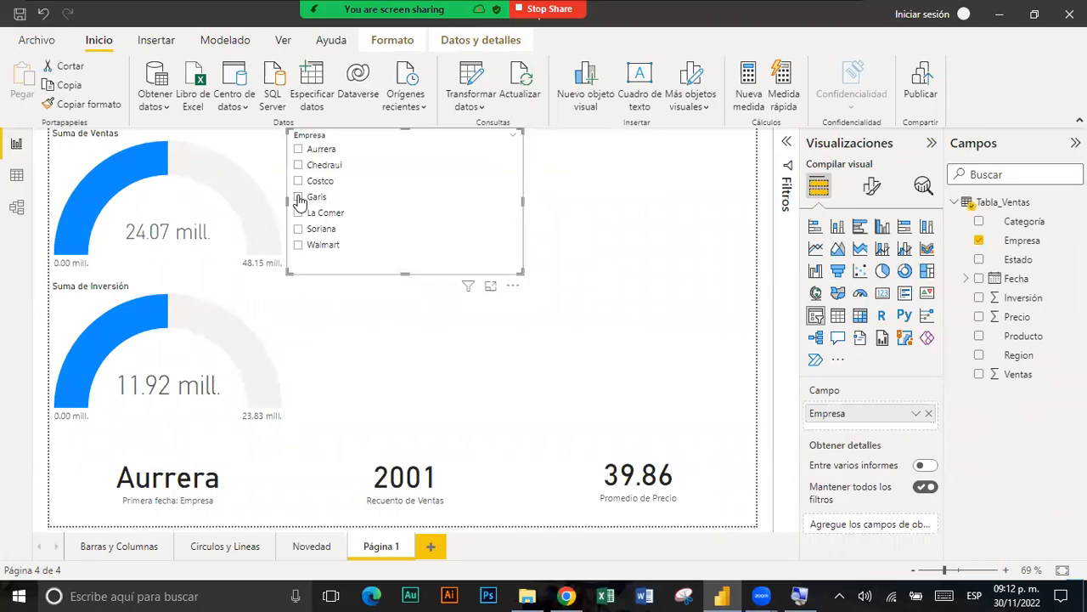
pyautogui.click(298, 197)
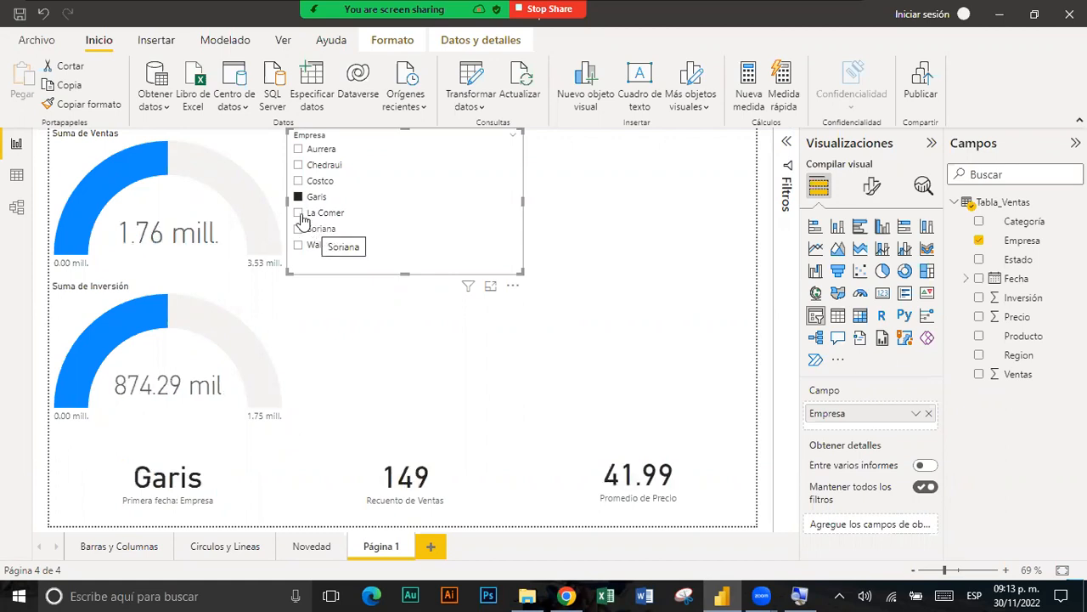
pyautogui.click(298, 213)
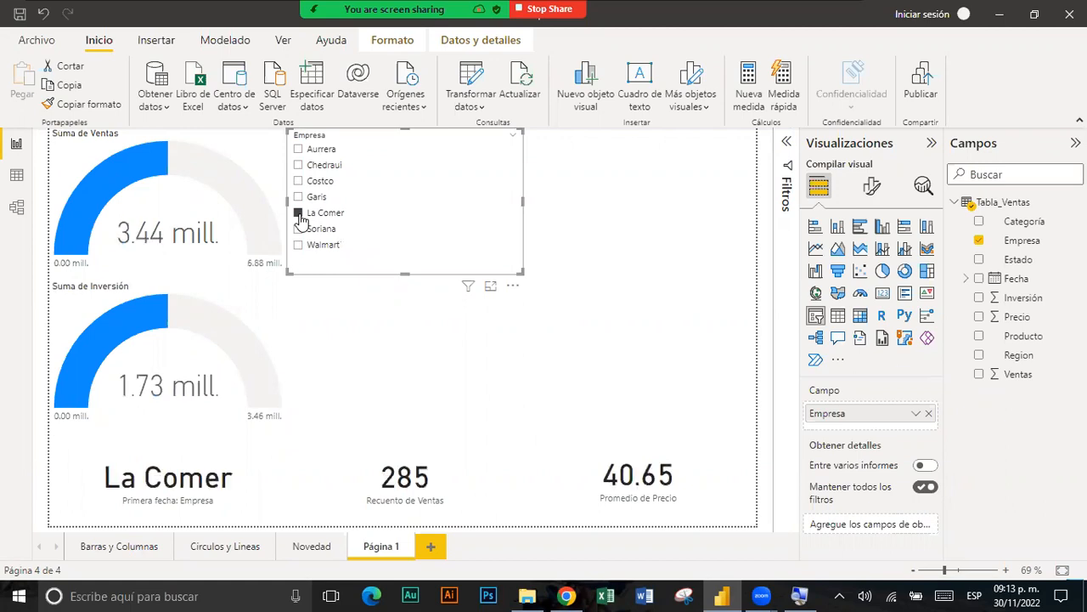
pyautogui.click(301, 166)
pyautogui.click(299, 245)
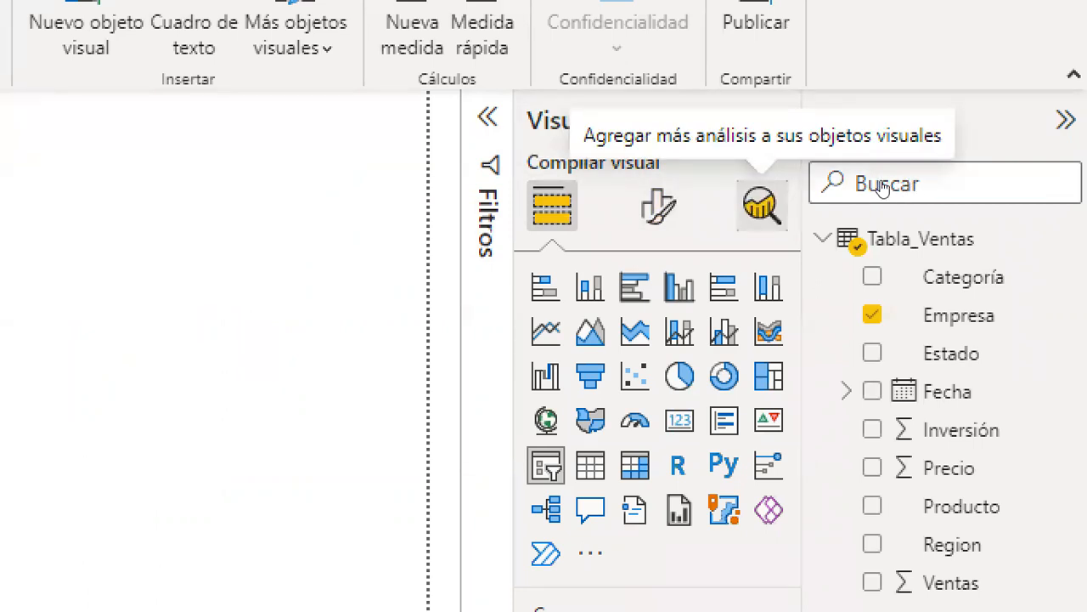
# - Open the visual formatting options of the Empresa slicer
pyautogui.press('Return')
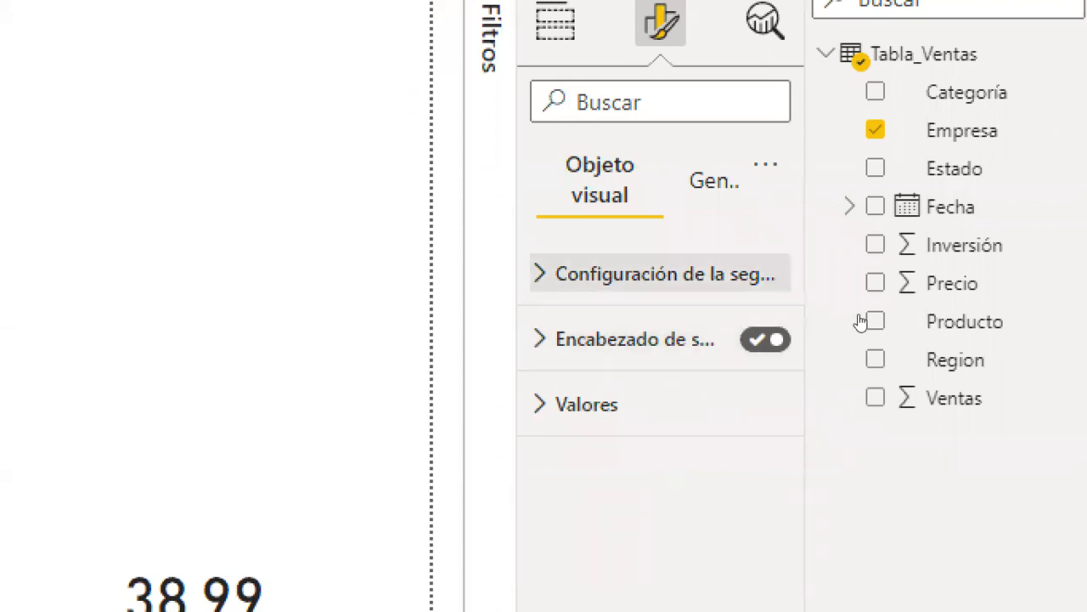
# - Set the Empresa slicer's orientation to Horizontal
pyautogui.click(661, 273)
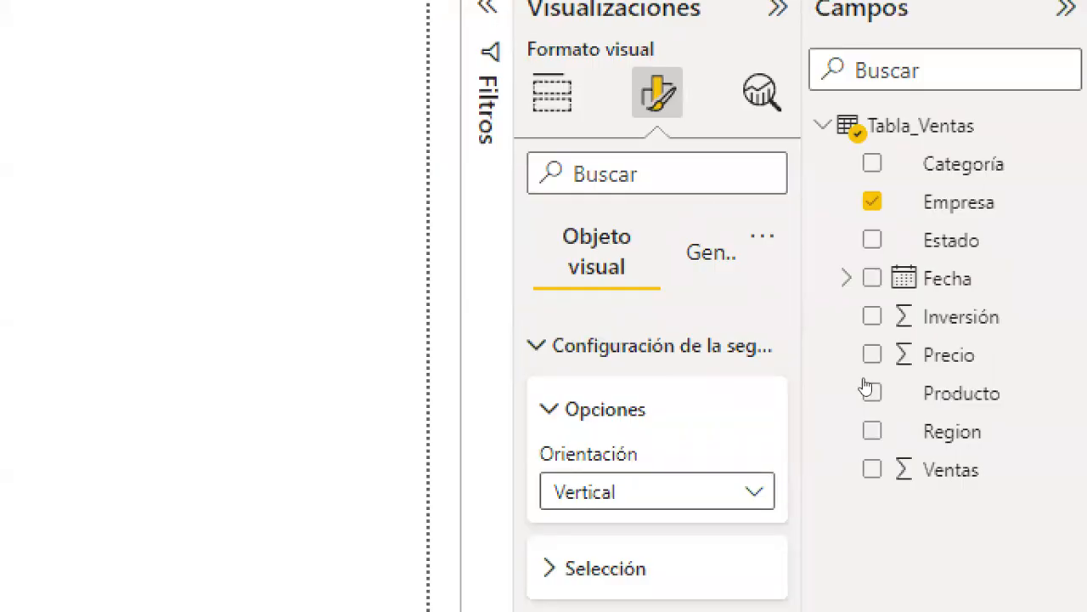
pyautogui.click(754, 491)
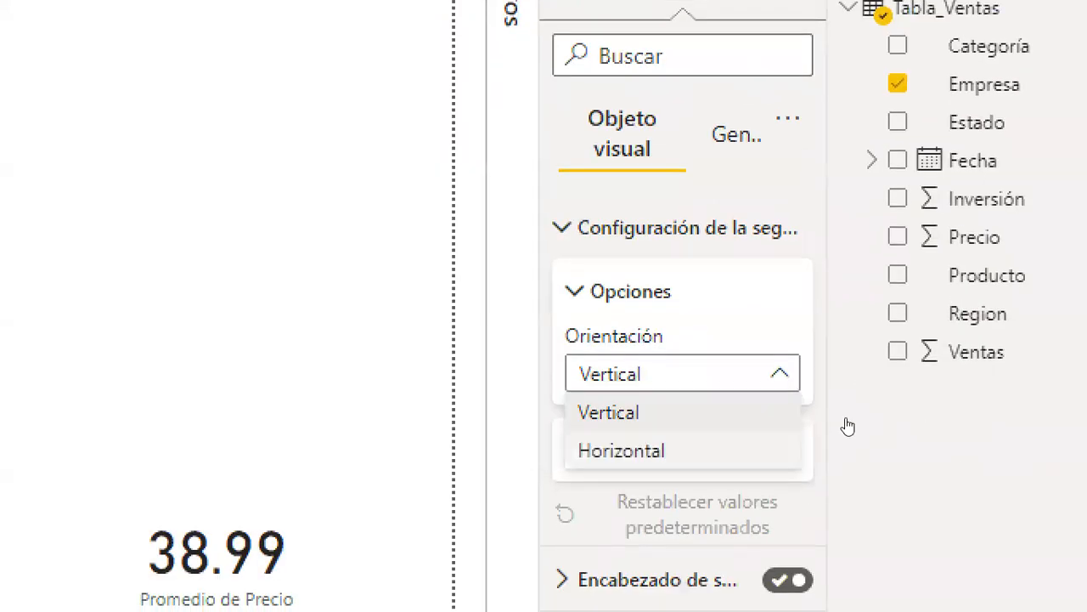
pyautogui.click(848, 426)
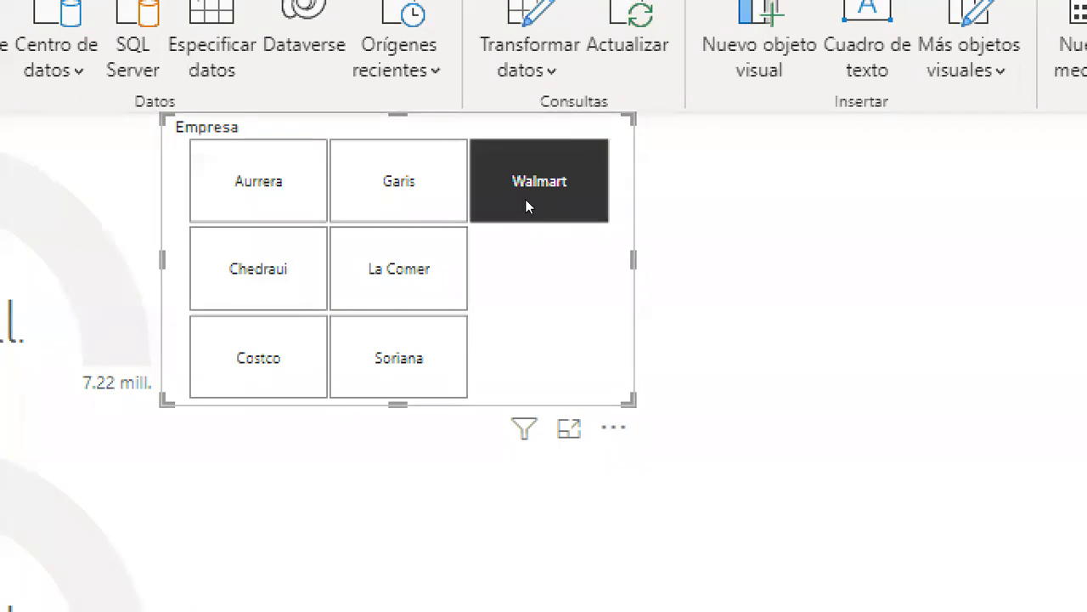
# - Widen the Empresa slicer and reduce its height so all company tiles fit in a single row
pyautogui.moveTo(602, 206); pyautogui.dragTo(685, 200)
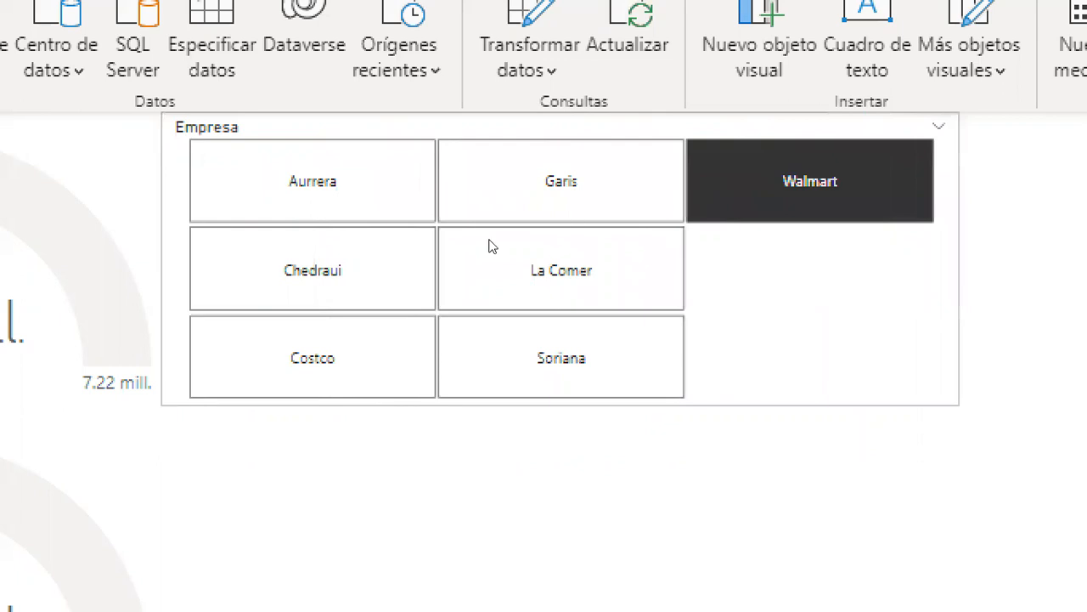
pyautogui.moveTo(486, 272); pyautogui.dragTo(487, 204)
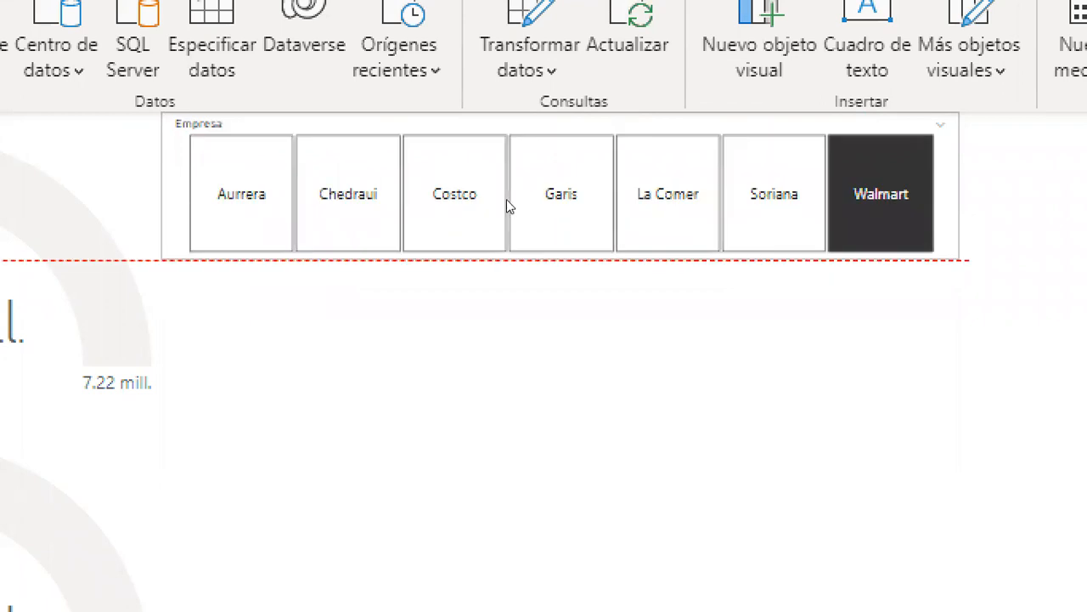
pyautogui.moveTo(686, 167); pyautogui.dragTo(818, 167)
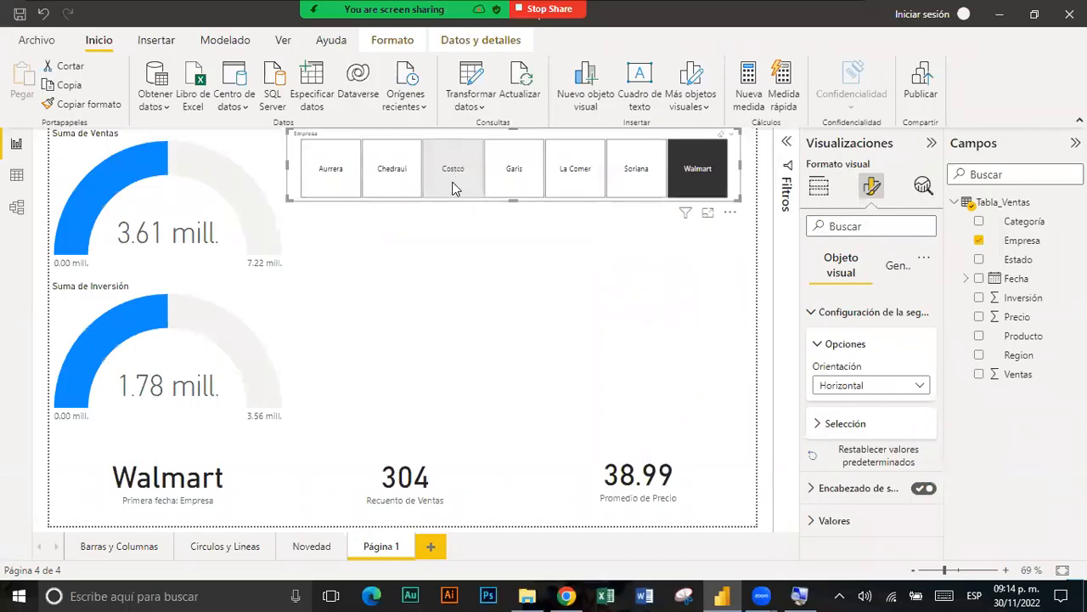
# - Filter the page through the Empresa slicer by Costco, Soriana, Walmart and finally Aurrera
pyautogui.click(453, 186)
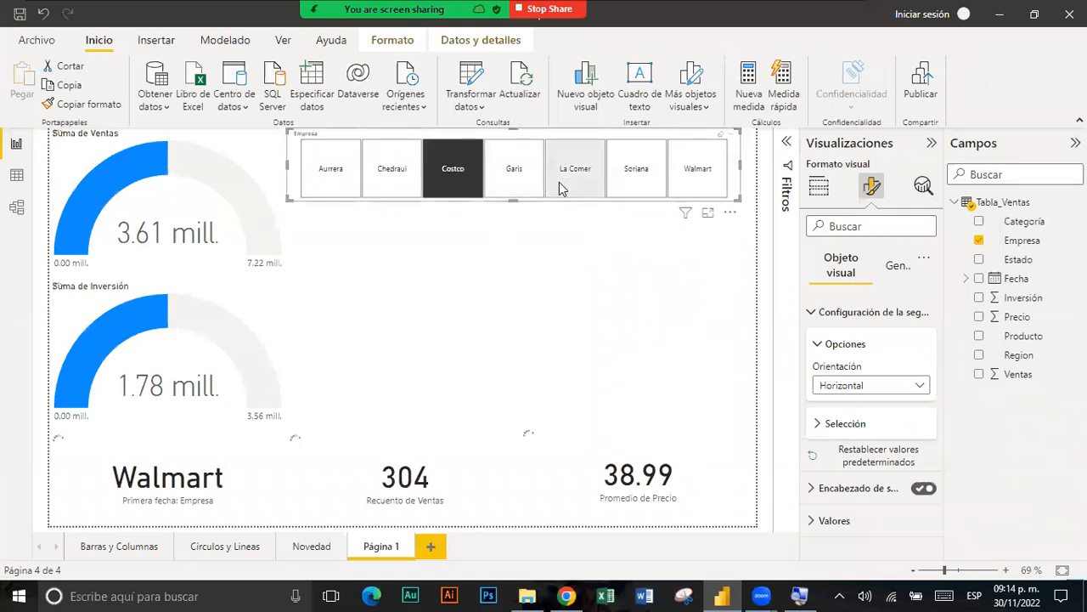
pyautogui.click(636, 174)
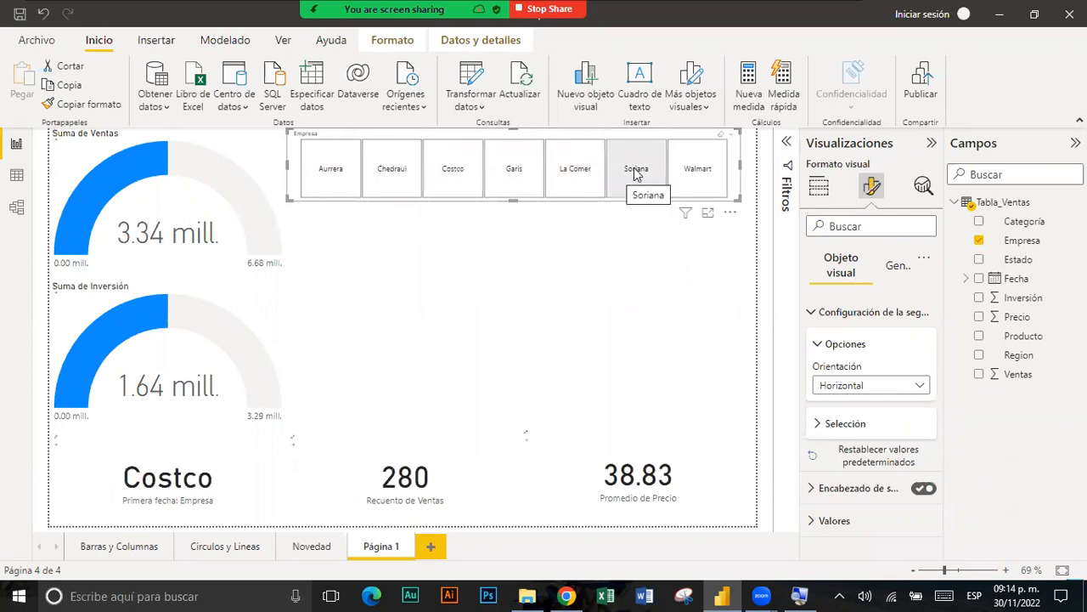
pyautogui.click(693, 173)
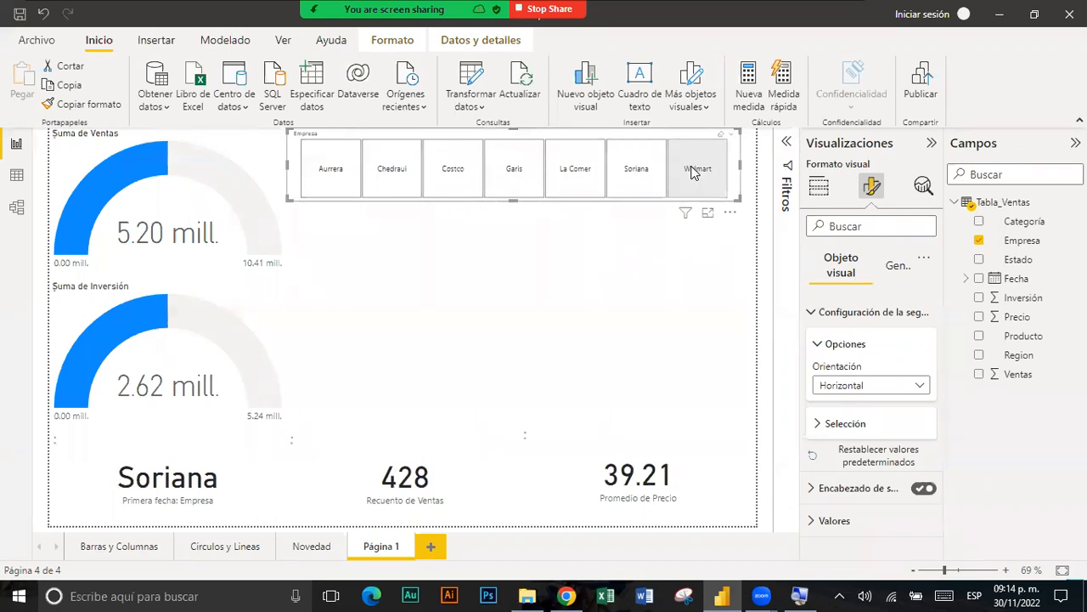
pyautogui.click(358, 166)
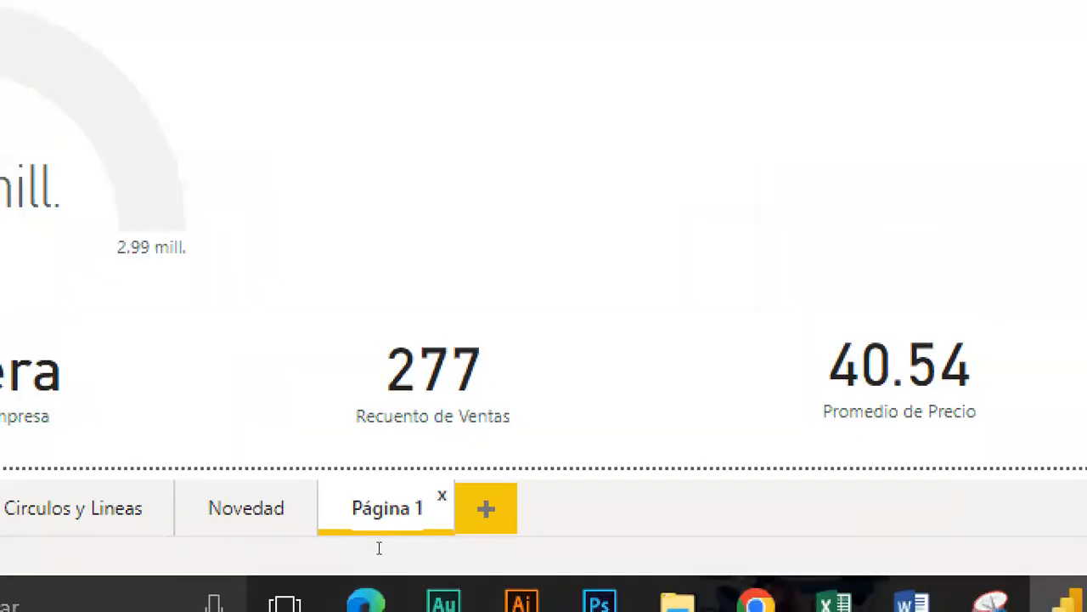
# - Rename the current report page as Varios and add a new blank page after it
pyautogui.doubleClick(379, 548)
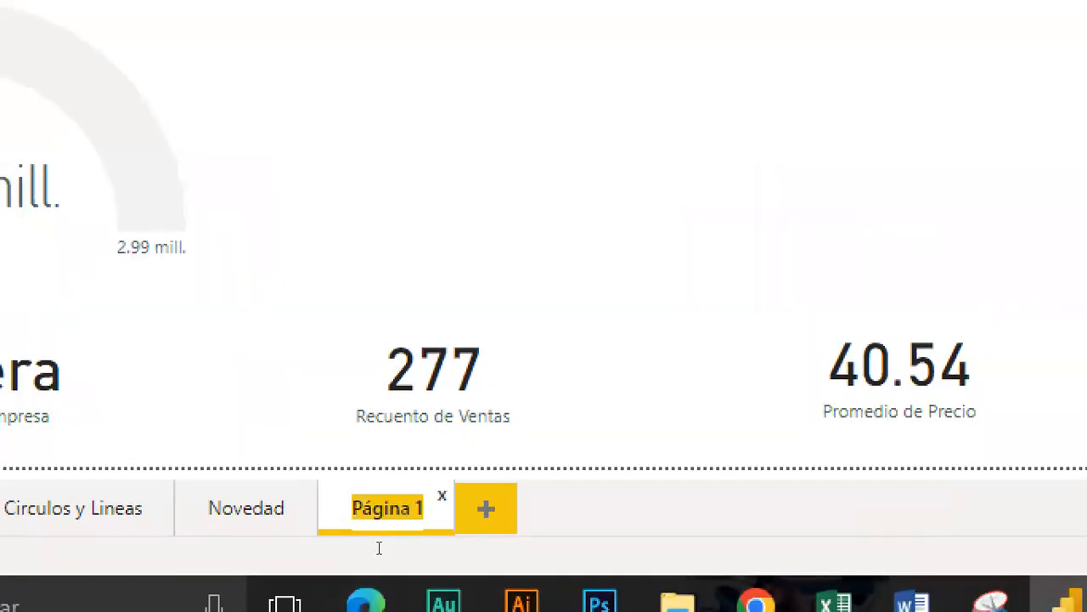
pyautogui.write('Varios')
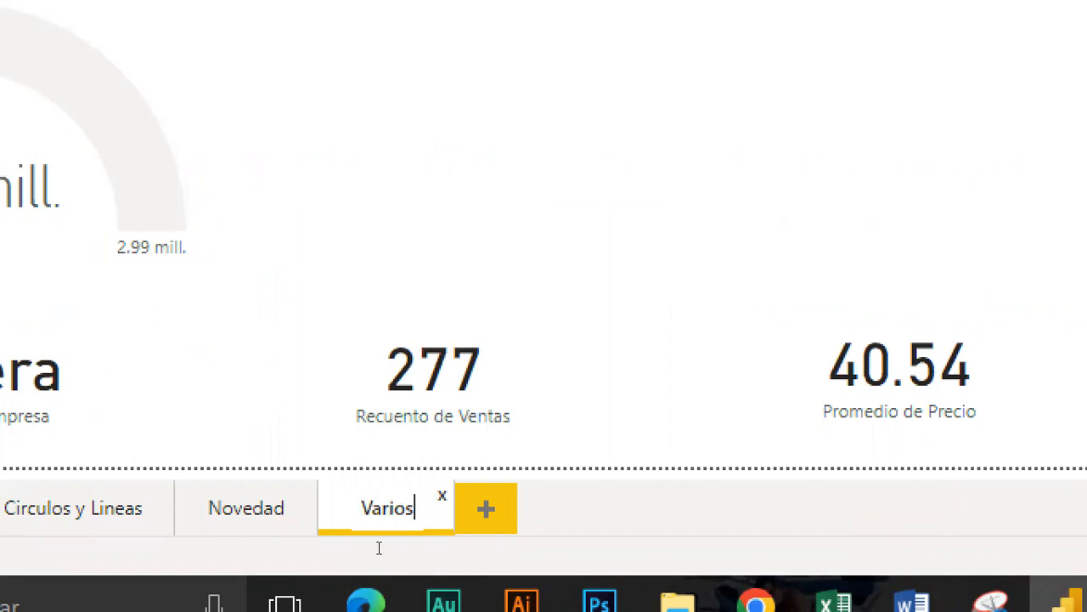
pyautogui.press('Return')
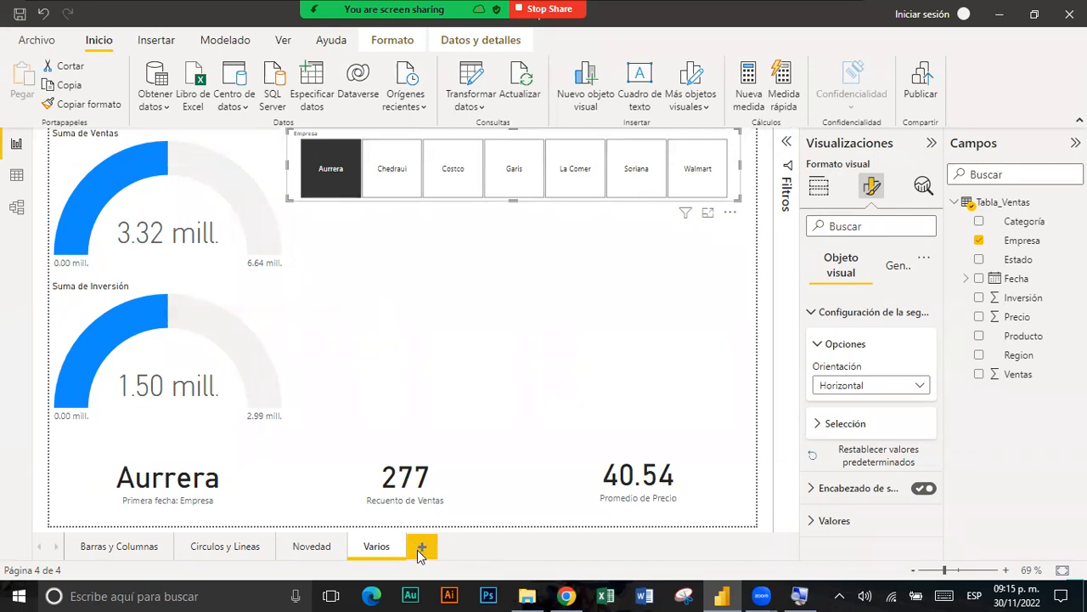
pyautogui.click(420, 548)
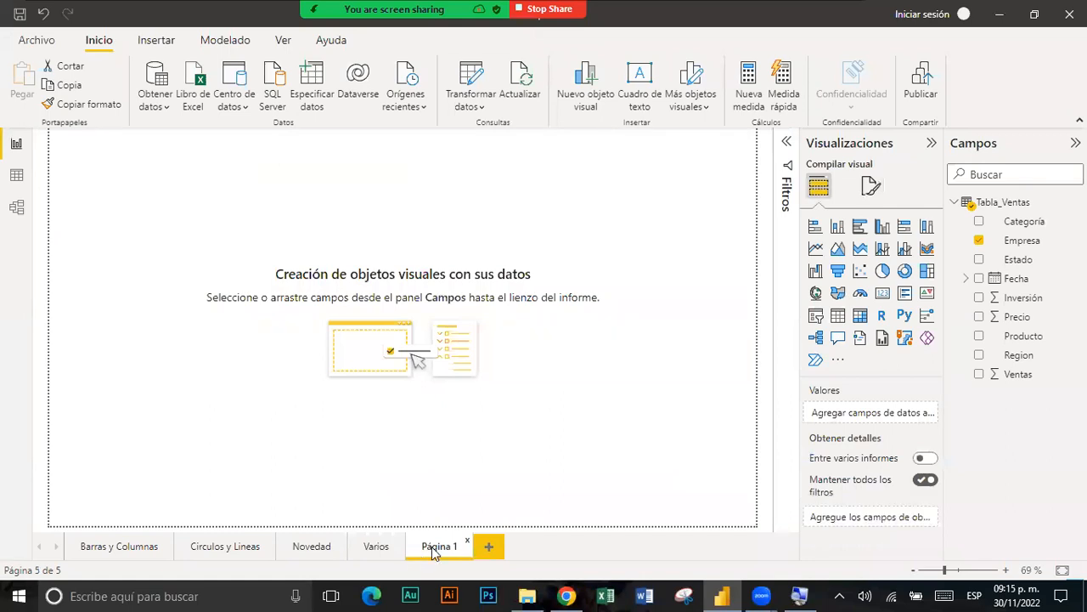
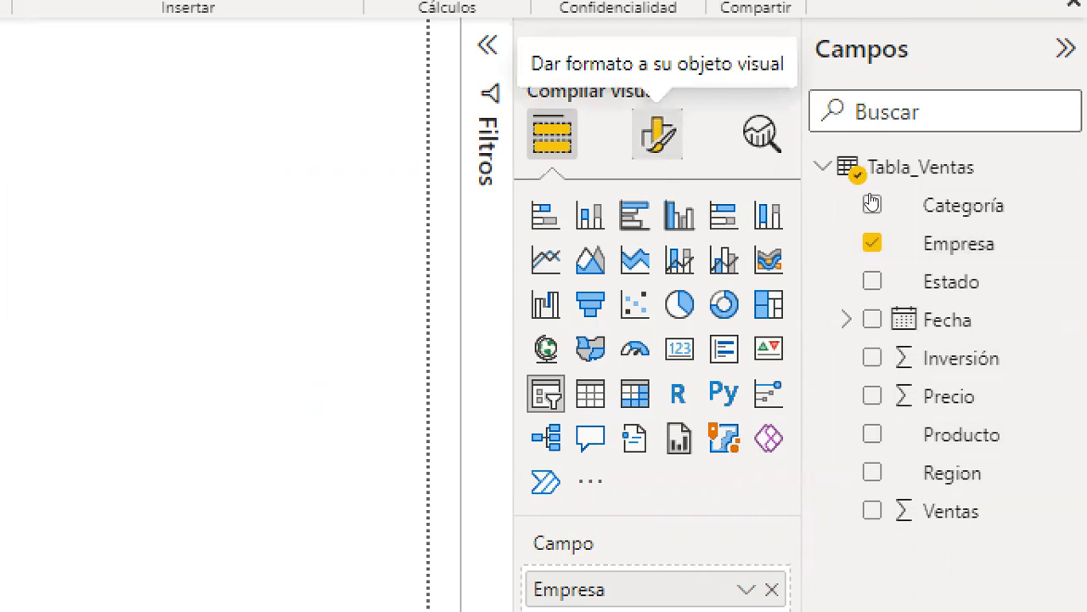
# - Set the orientation of the new page's Empresa slicer to Horizontal
pyautogui.click(657, 134)
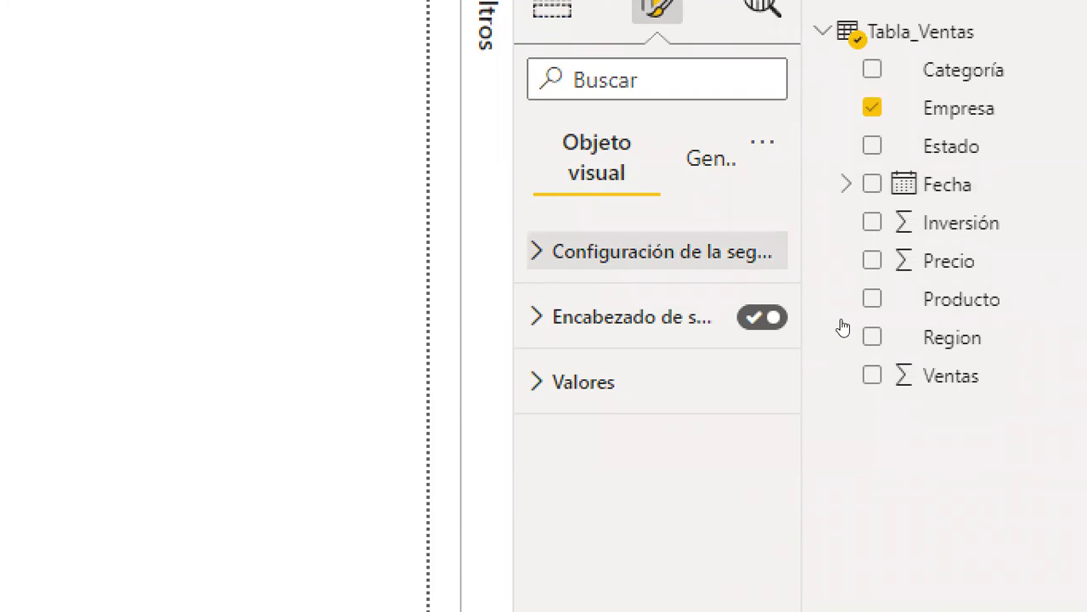
pyautogui.click(663, 252)
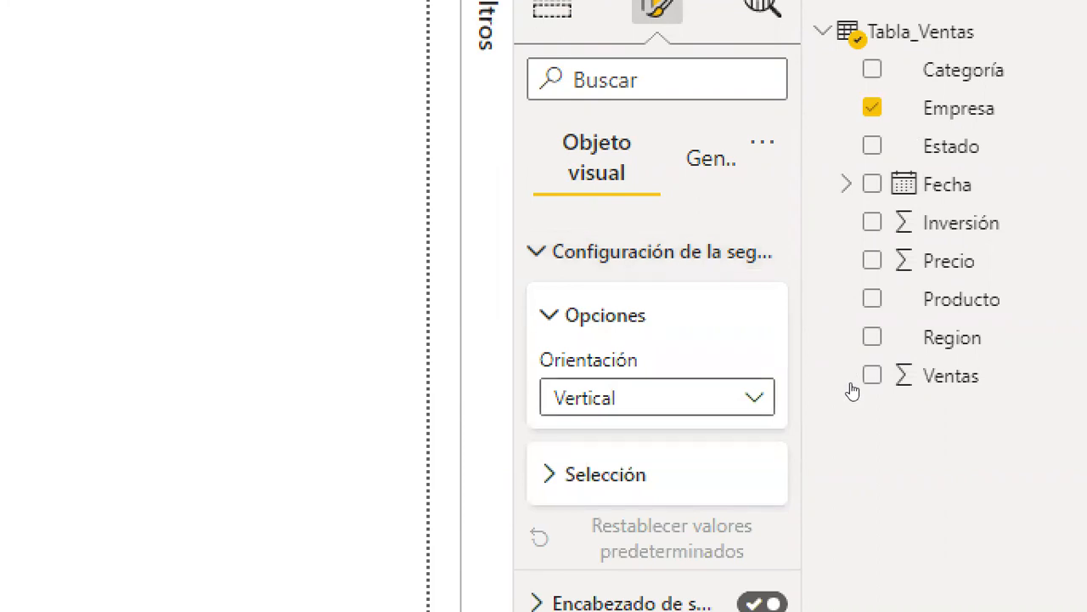
pyautogui.click(656, 397)
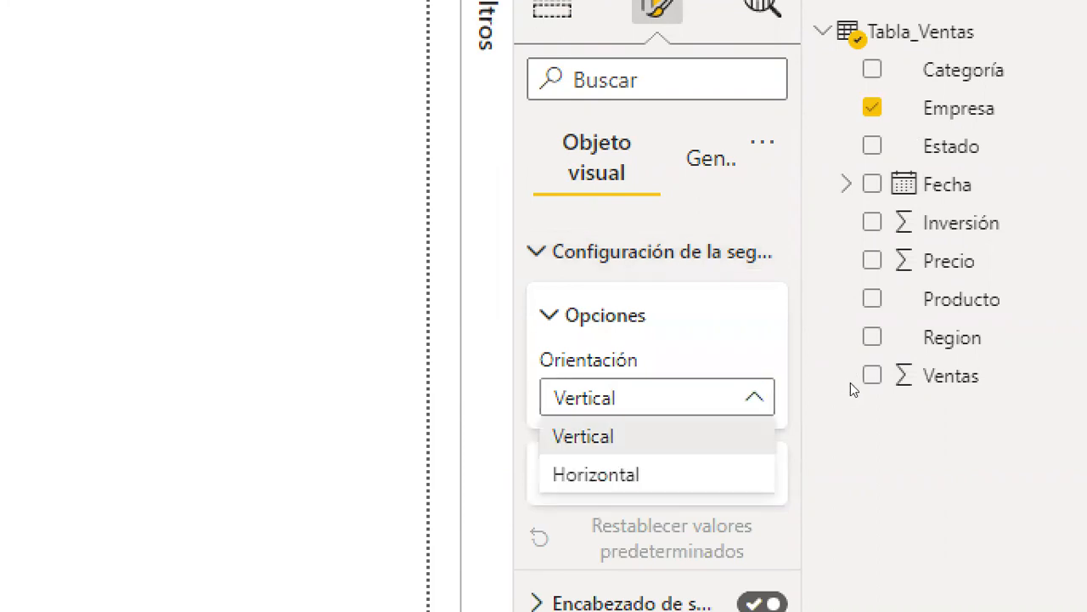
pyautogui.click(850, 426)
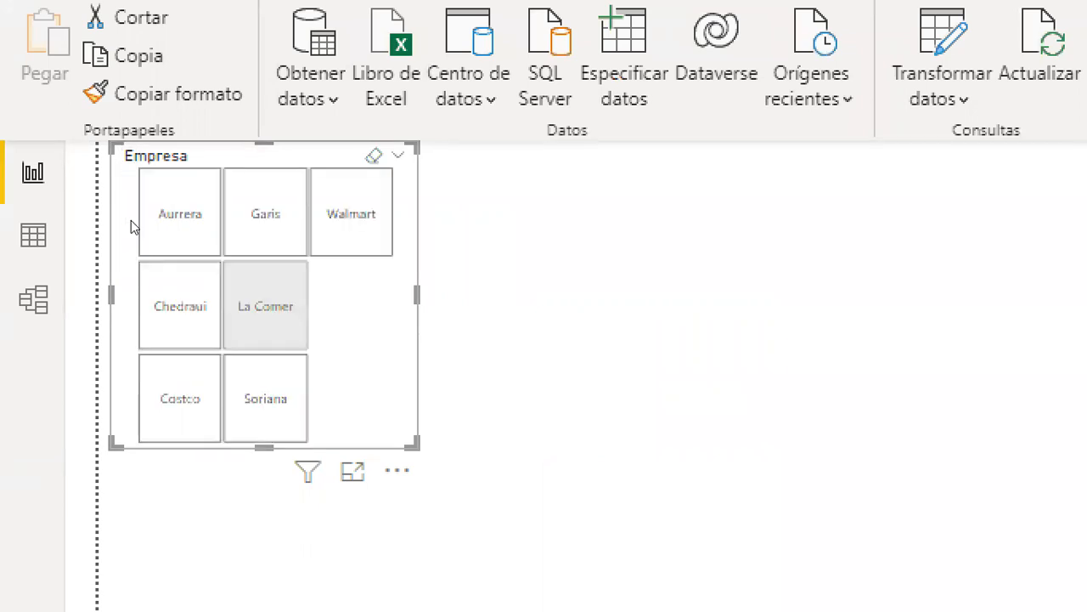
# - Move the slicer to the page's upper-left corner, stretch it across the full page width and shorten it to one row of tiles
pyautogui.moveTo(176, 211); pyautogui.dragTo(106, 182)
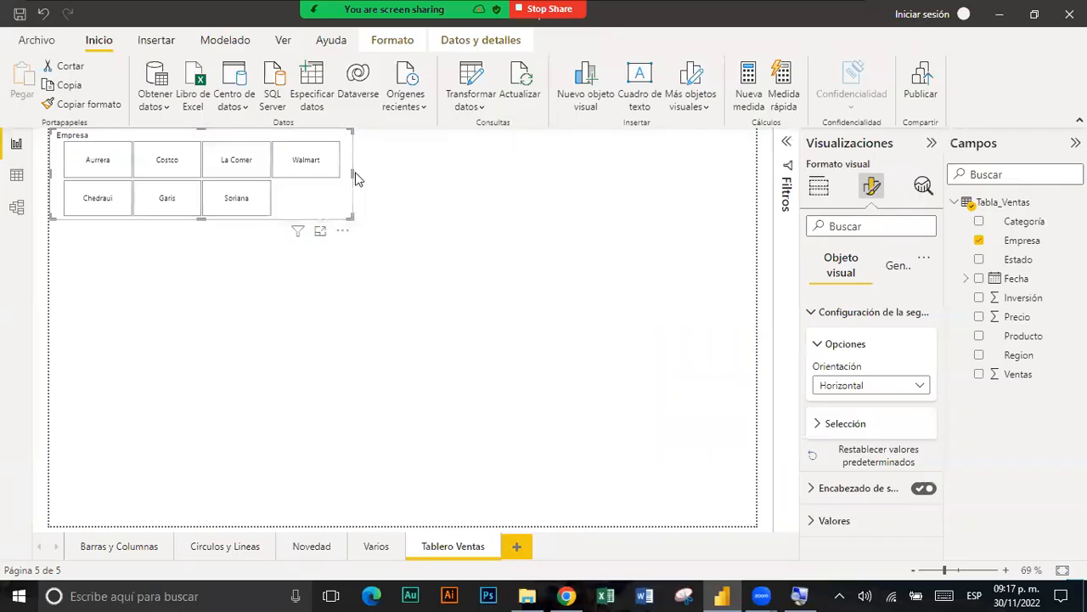
pyautogui.moveTo(353, 175); pyautogui.dragTo(677, 177)
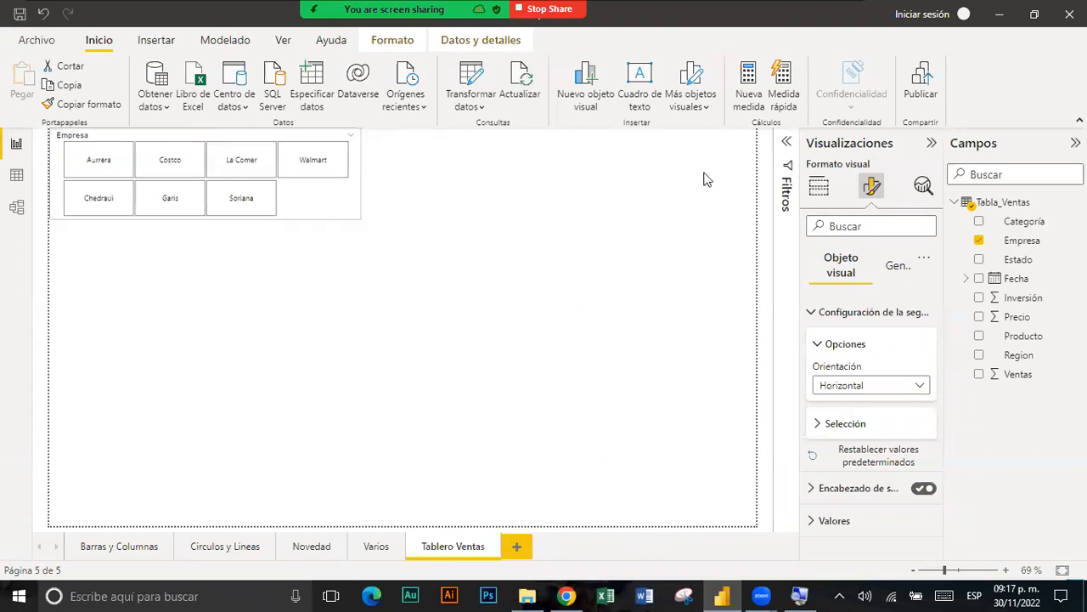
pyautogui.moveTo(750, 177); pyautogui.dragTo(755, 175)
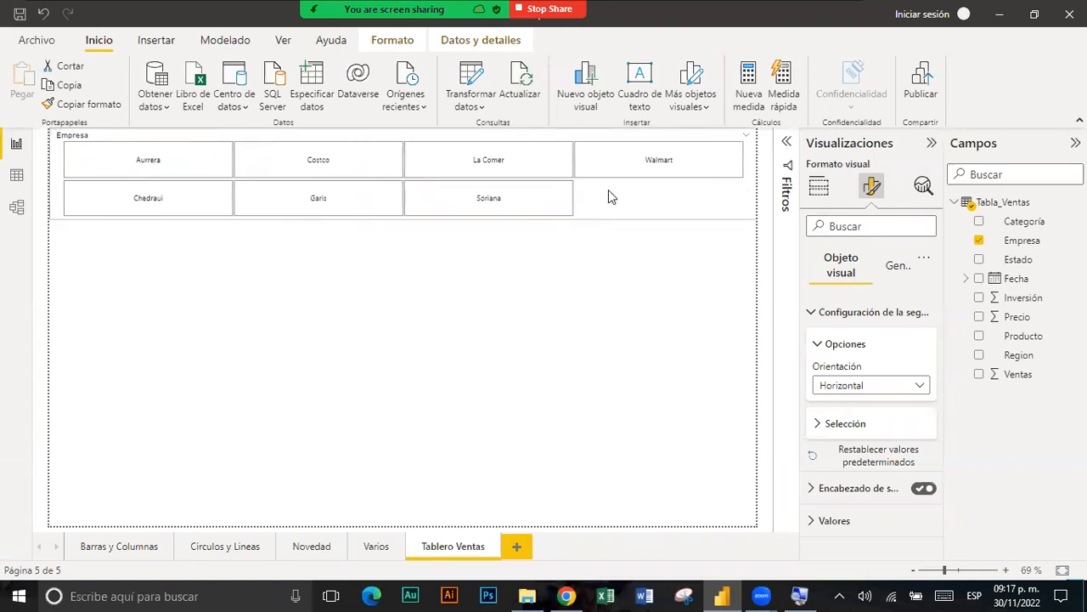
pyautogui.moveTo(403, 217); pyautogui.dragTo(430, 172)
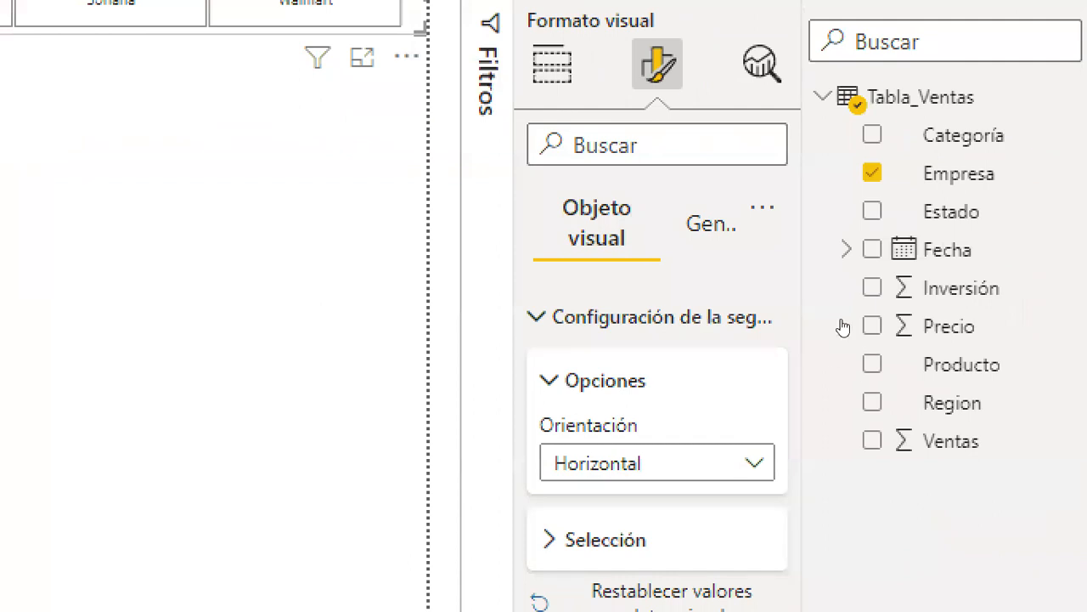
# - Turn off the Empresa slicer's header and set the font size of its values to 15
pyautogui.click(661, 316)
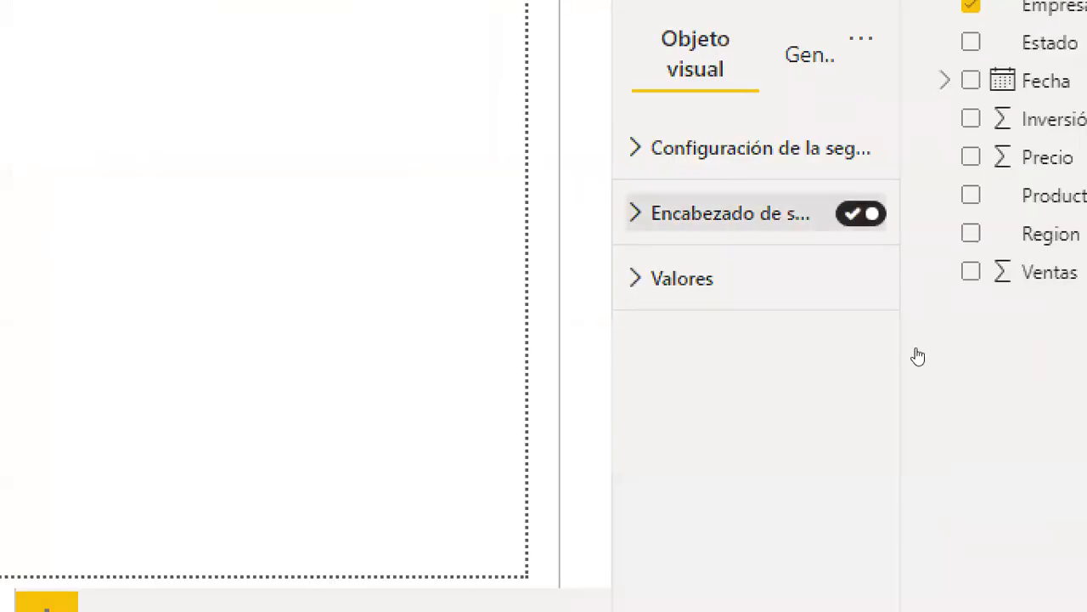
pyautogui.click(861, 213)
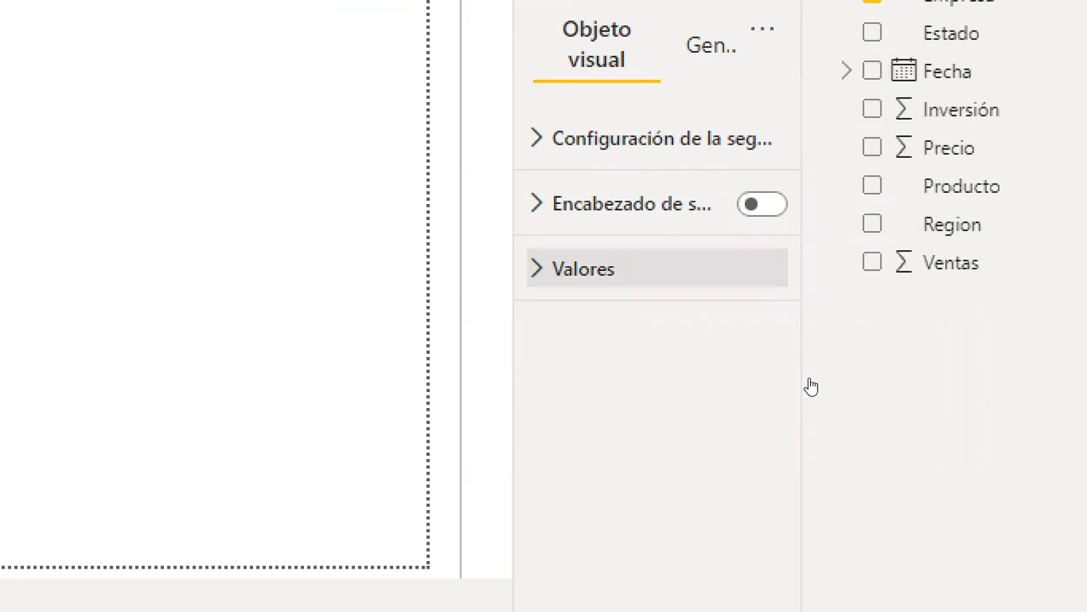
pyautogui.click(584, 269)
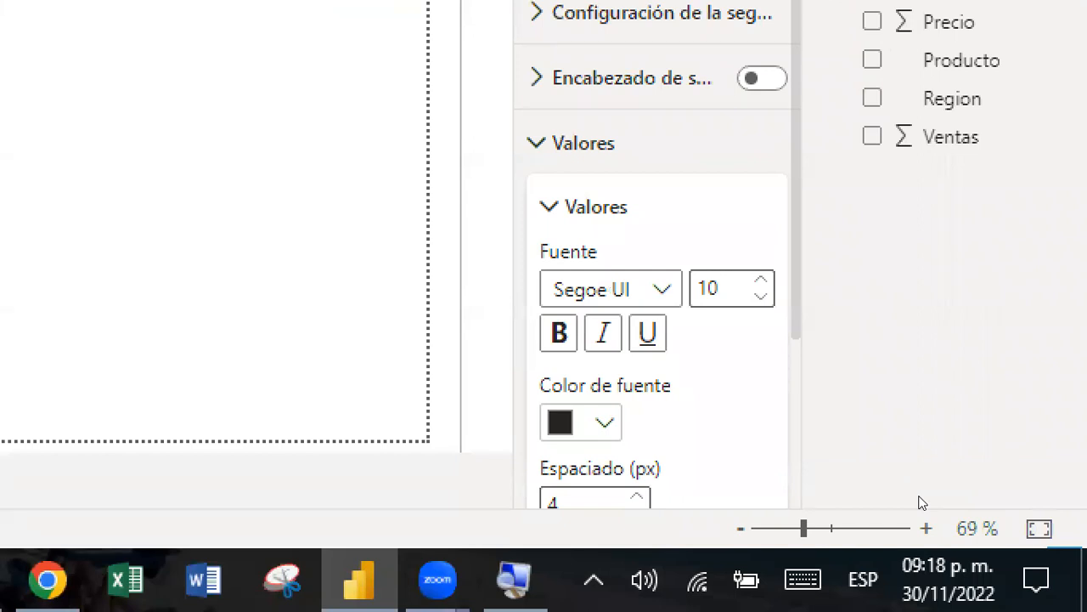
pyautogui.scroll(-3, 658, 400)
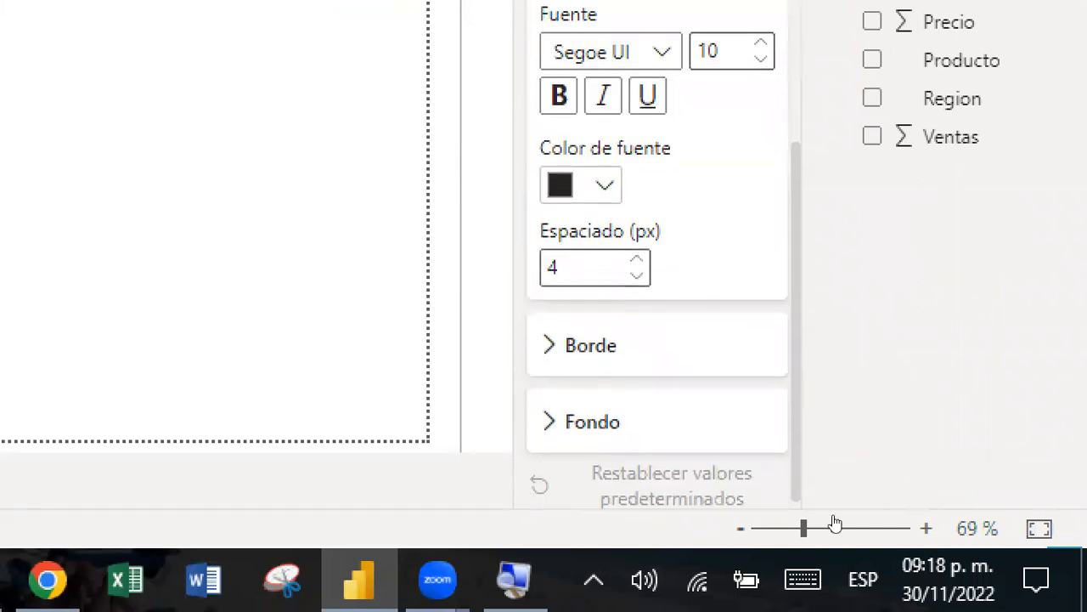
pyautogui.click(623, 423)
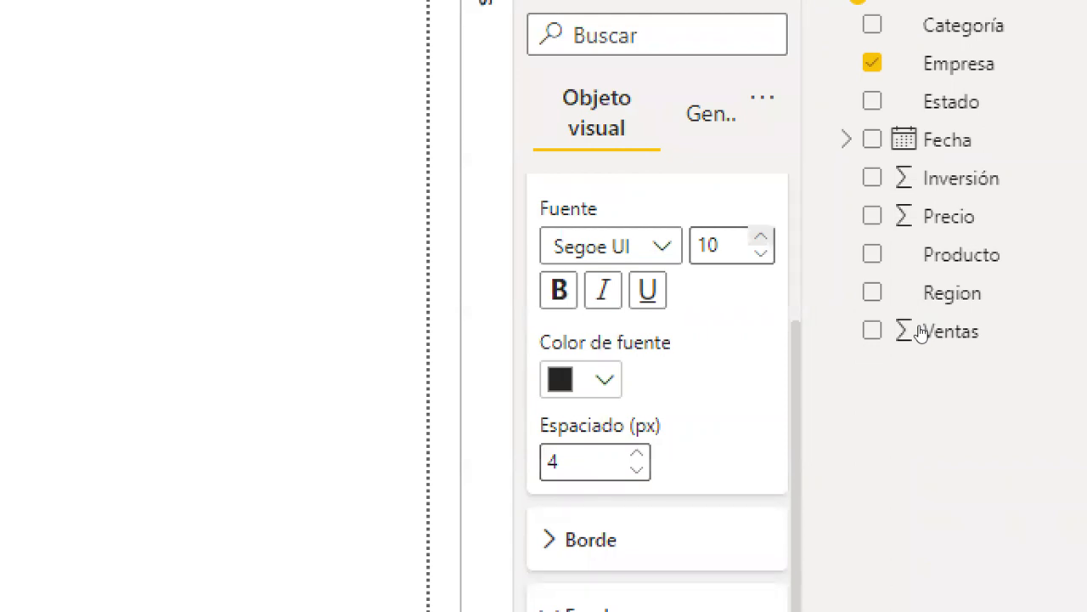
pyautogui.press('BackSpace')
pyautogui.write('4')
pyautogui.press('BackSpace')
pyautogui.write('5')
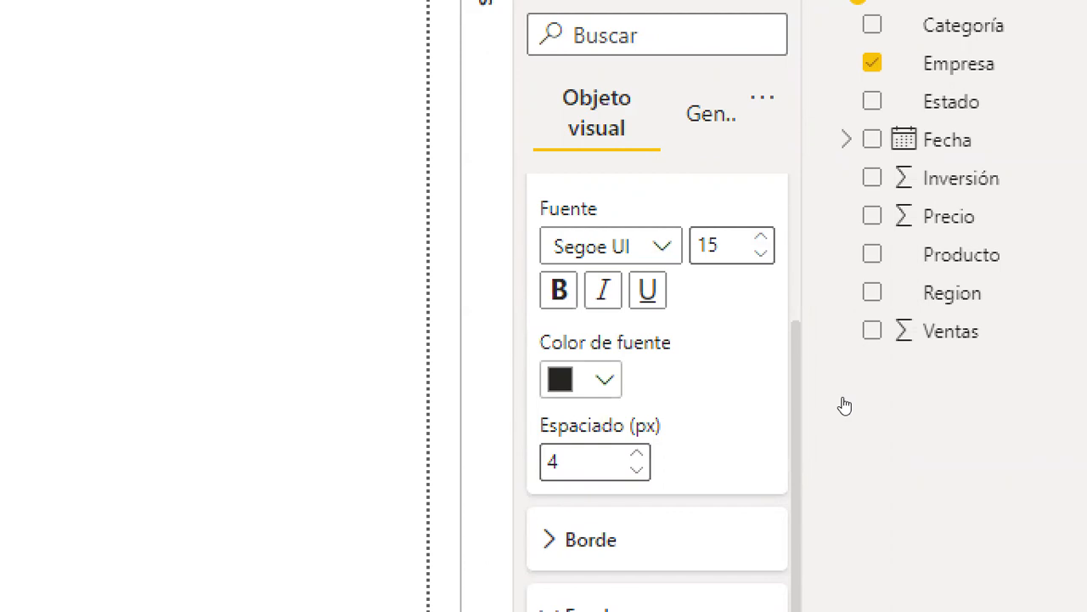
pyautogui.press('Return')
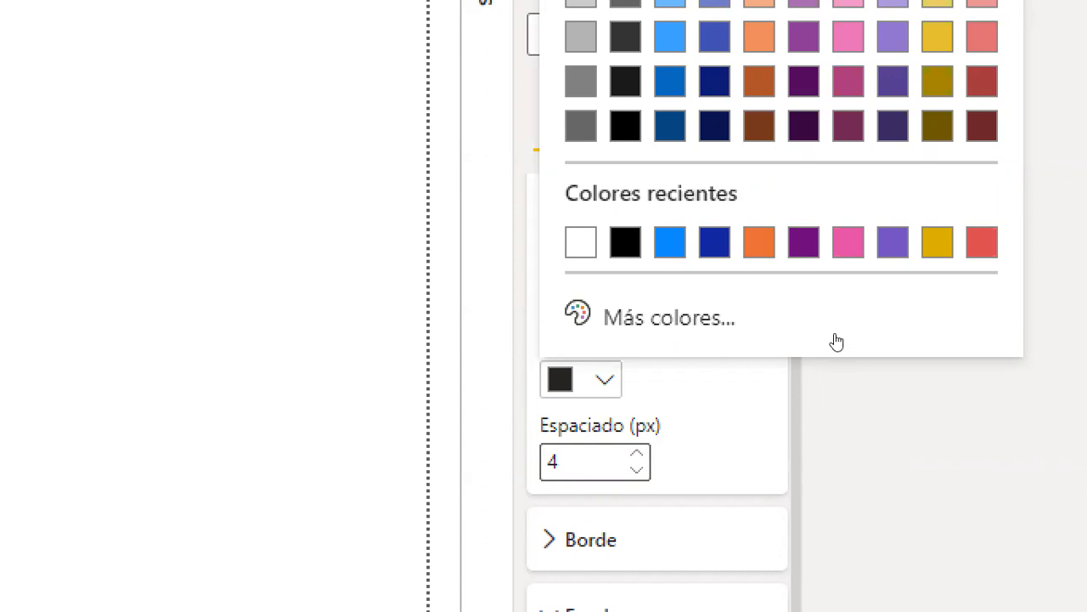
# - Give the slicer values a white font color and a dark purple background
pyautogui.click(581, 243)
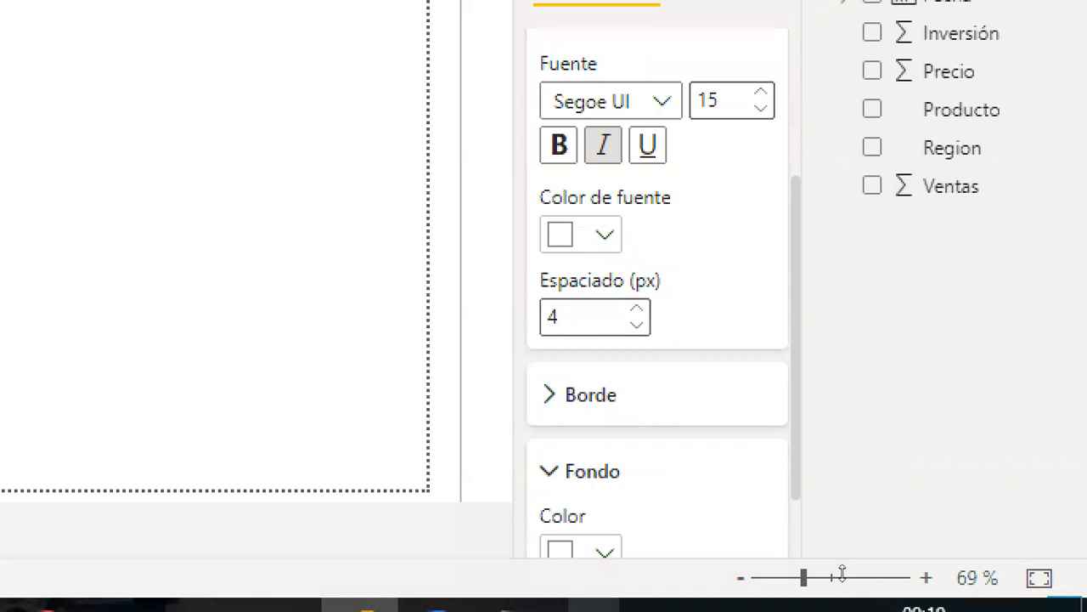
pyautogui.scroll(-1, 848, 548)
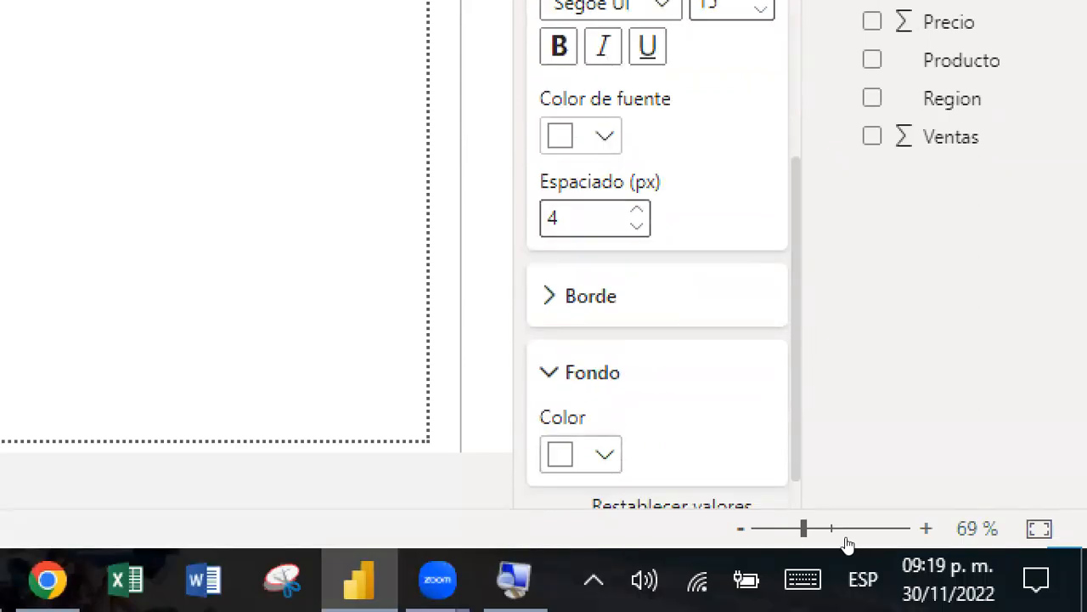
pyautogui.click(604, 426)
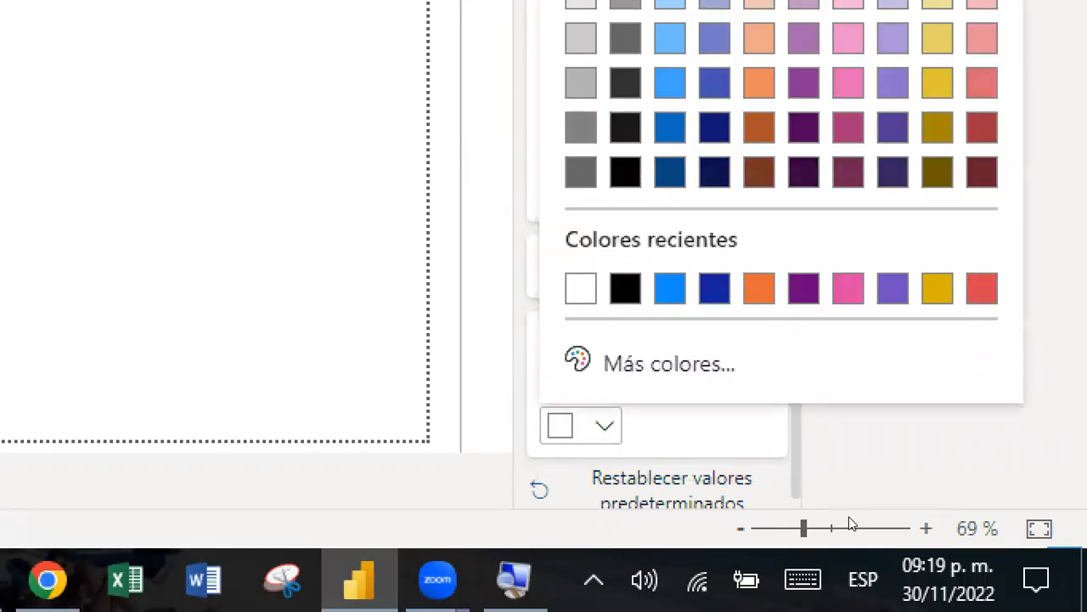
pyautogui.click(983, 395)
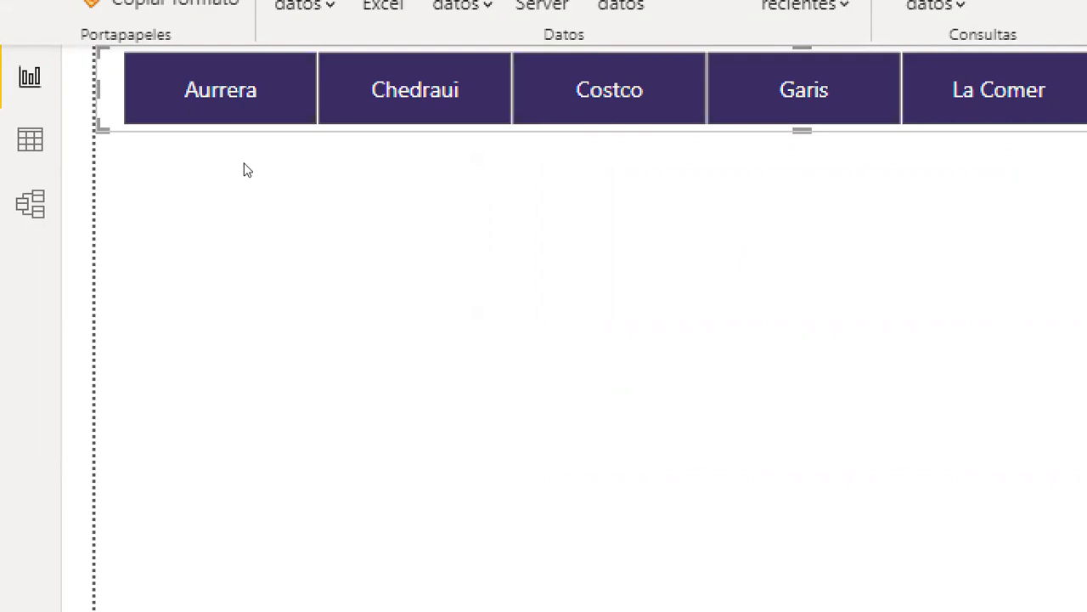
pyautogui.click(403, 167)
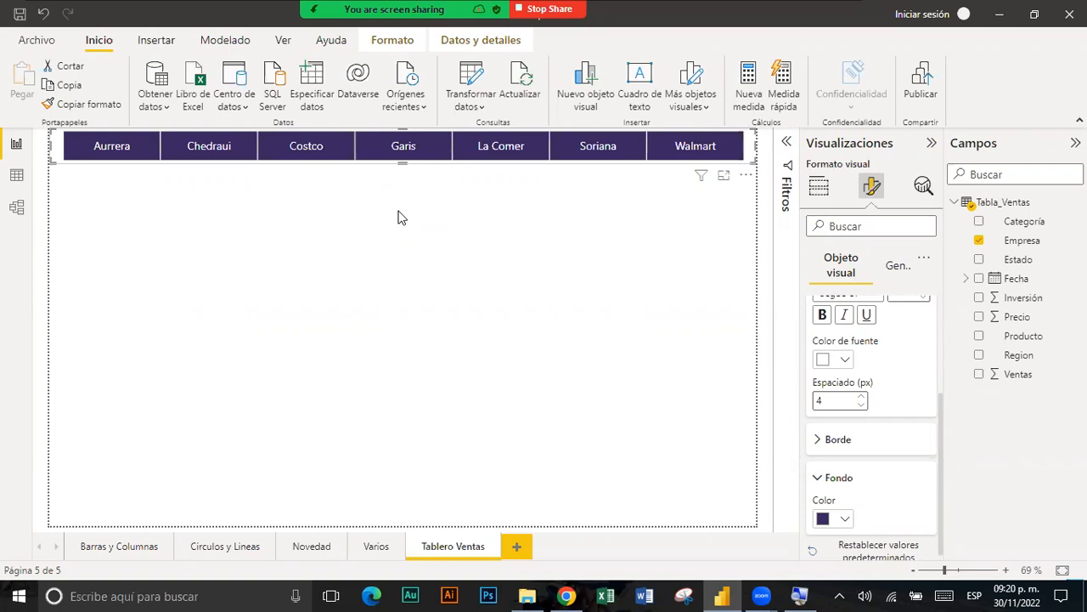
# - Insert a donut chart directly beneath the Empresa slicer at the page's left edge, sized to about one third of the page width
pyautogui.click(398, 218)
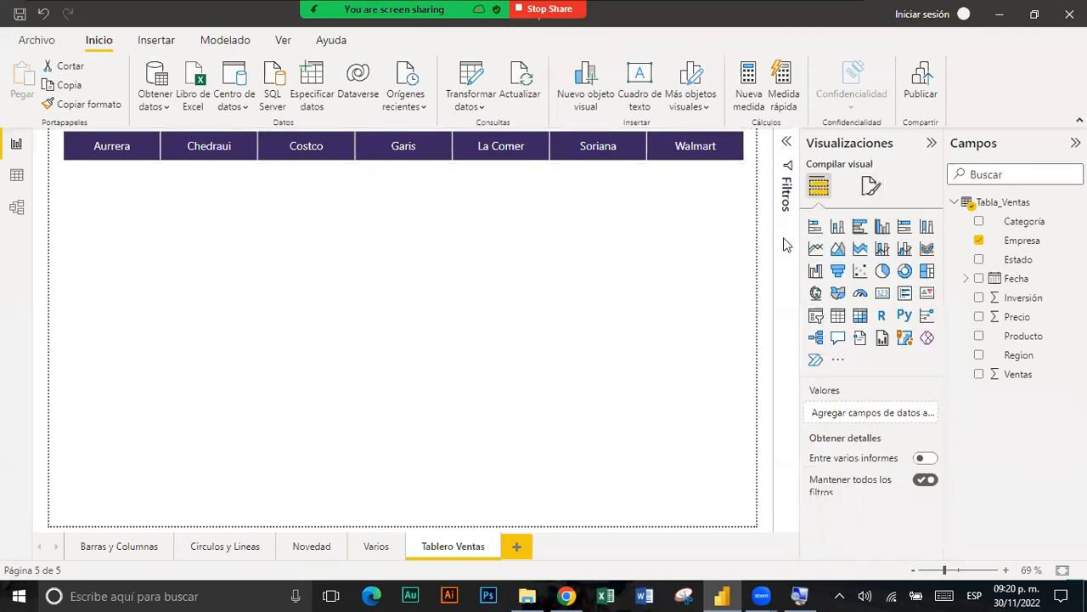
pyautogui.click(906, 271)
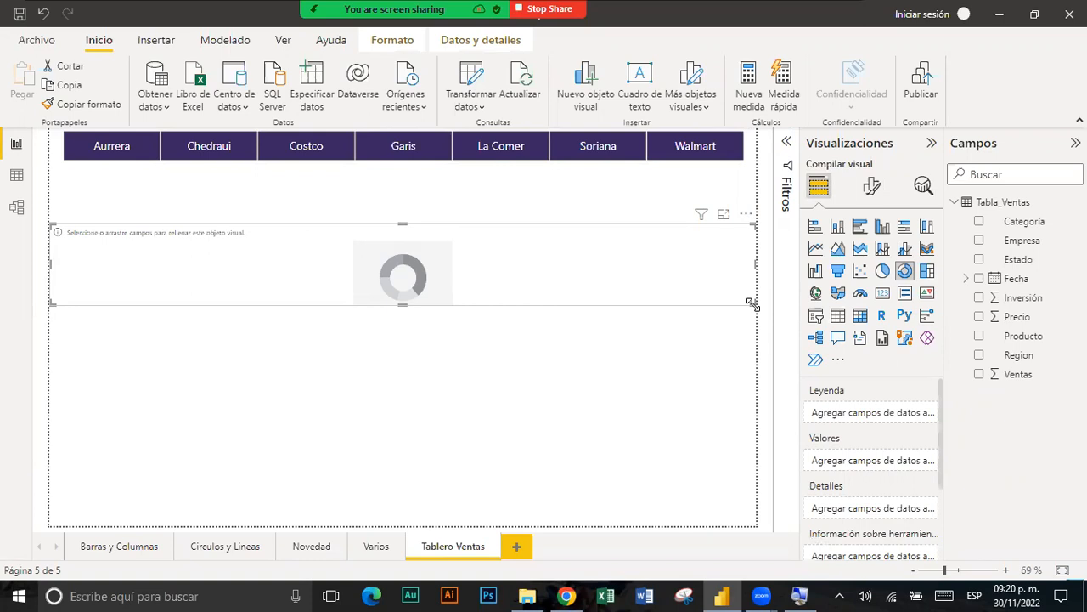
pyautogui.moveTo(625, 328); pyautogui.dragTo(317, 393)
pyautogui.moveTo(304, 340); pyautogui.dragTo(307, 285)
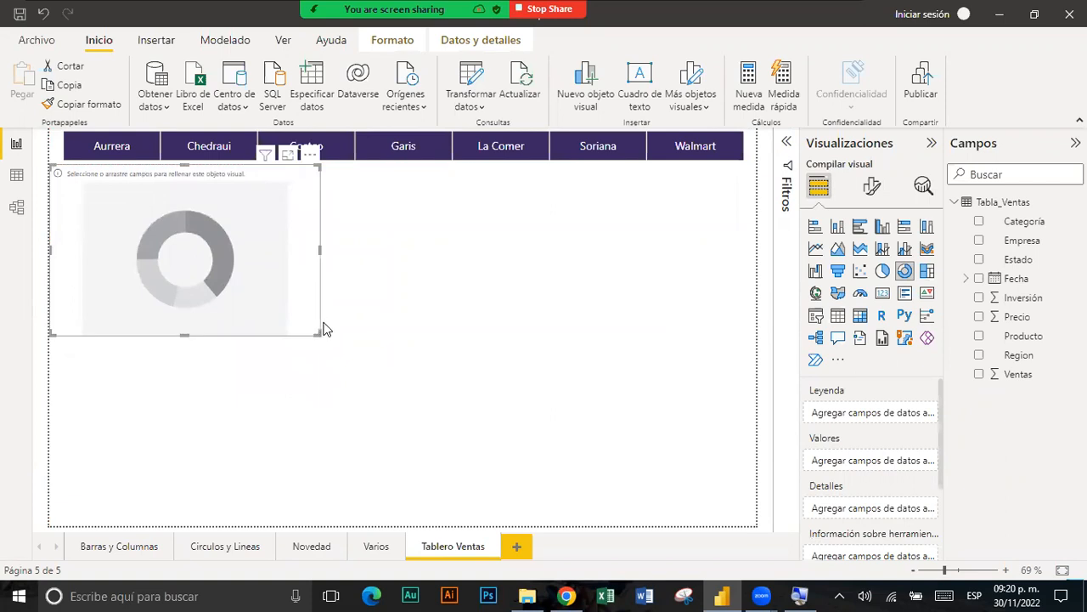
pyautogui.moveTo(316, 258); pyautogui.dragTo(286, 255)
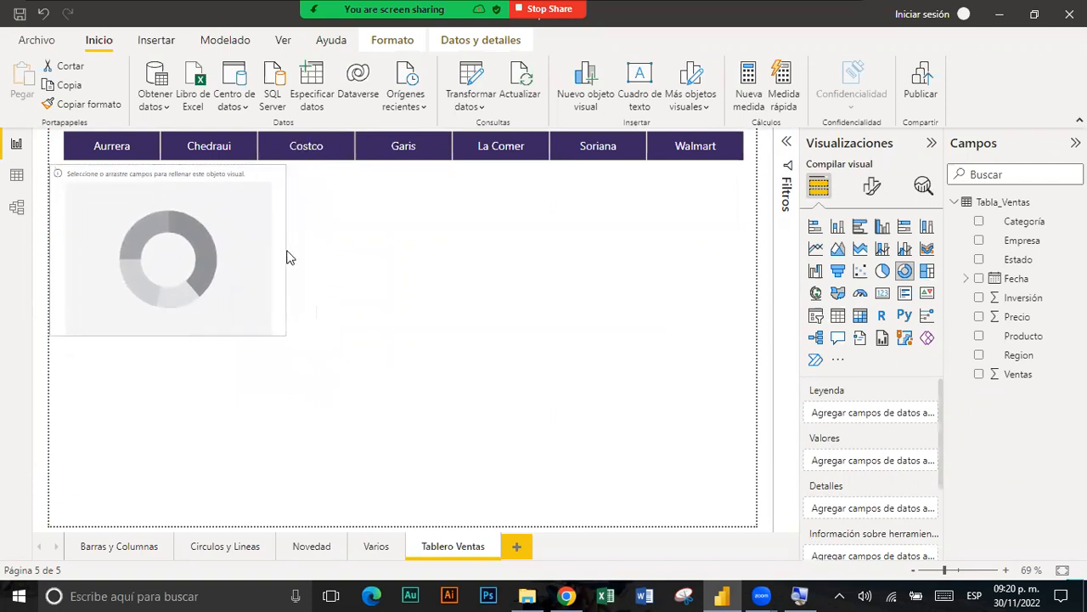
# - Extend the empty donut chart's lower edge to slightly below the middle of the page
pyautogui.click(171, 338)
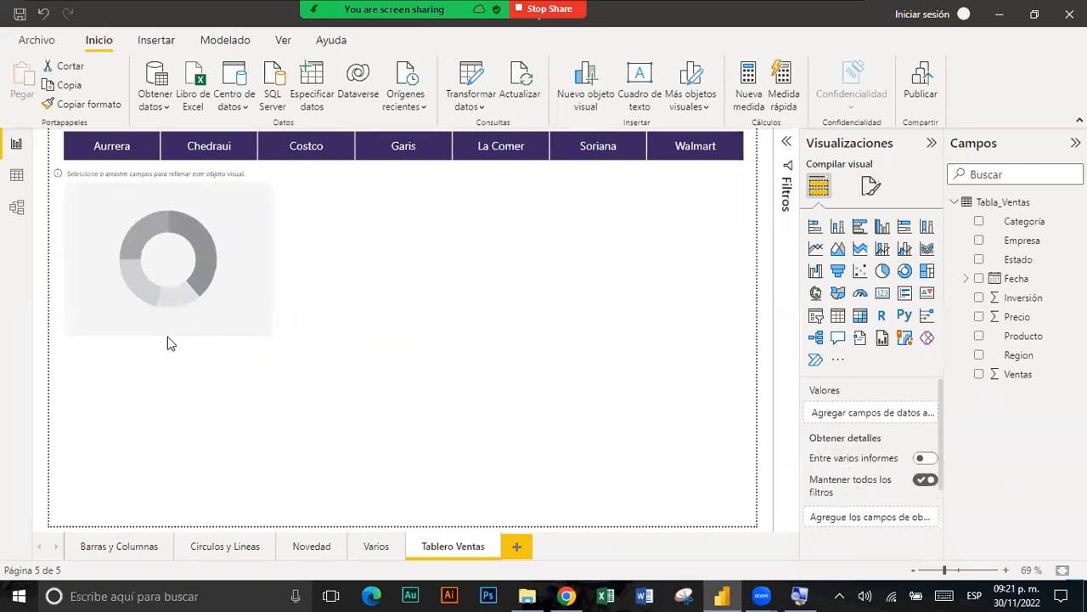
pyautogui.click(171, 336)
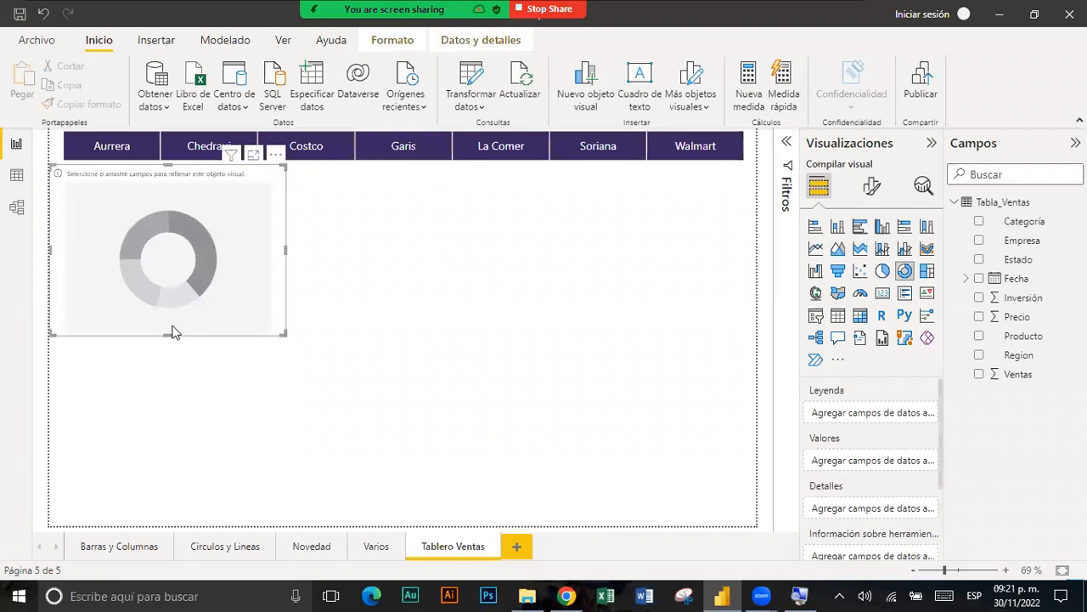
pyautogui.moveTo(170, 337)
pyautogui.mouseDown()
pyautogui.moveTo(170, 350)
pyautogui.moveTo(178, 327)
pyautogui.mouseUp()
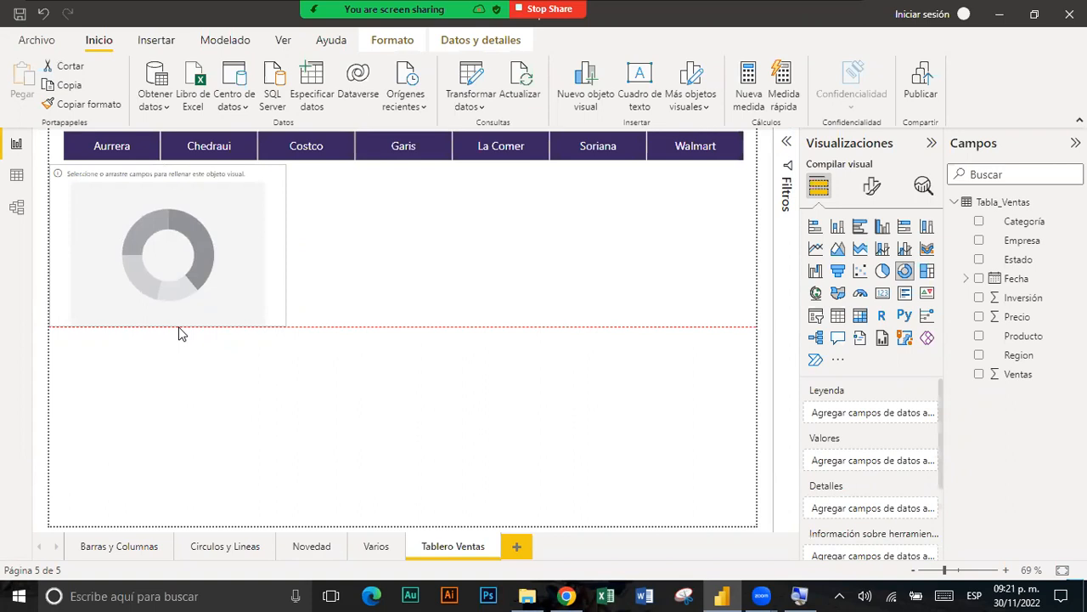
pyautogui.moveTo(178, 333); pyautogui.dragTo(185, 362)
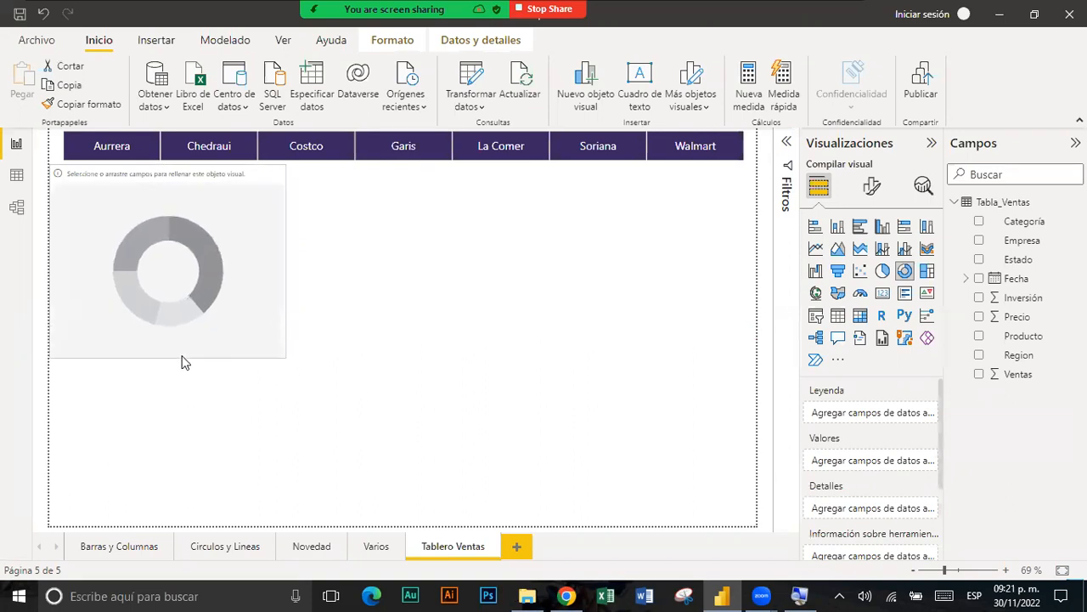
pyautogui.click(195, 337)
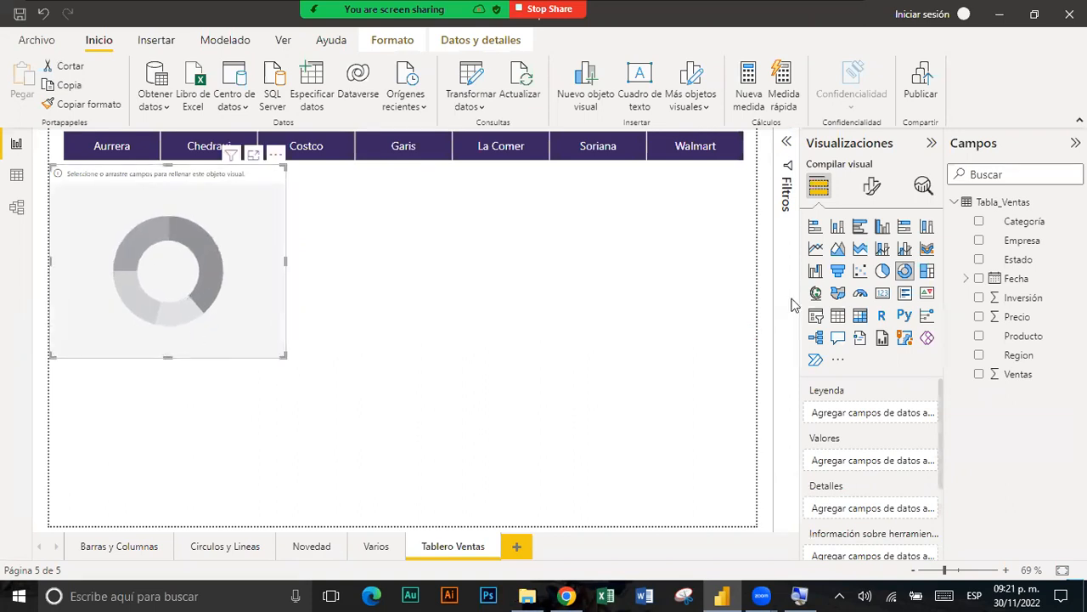
# - Fill the donut chart with Region as legend and Ventas as values, and narrow the chart slightly
pyautogui.click(978, 355)
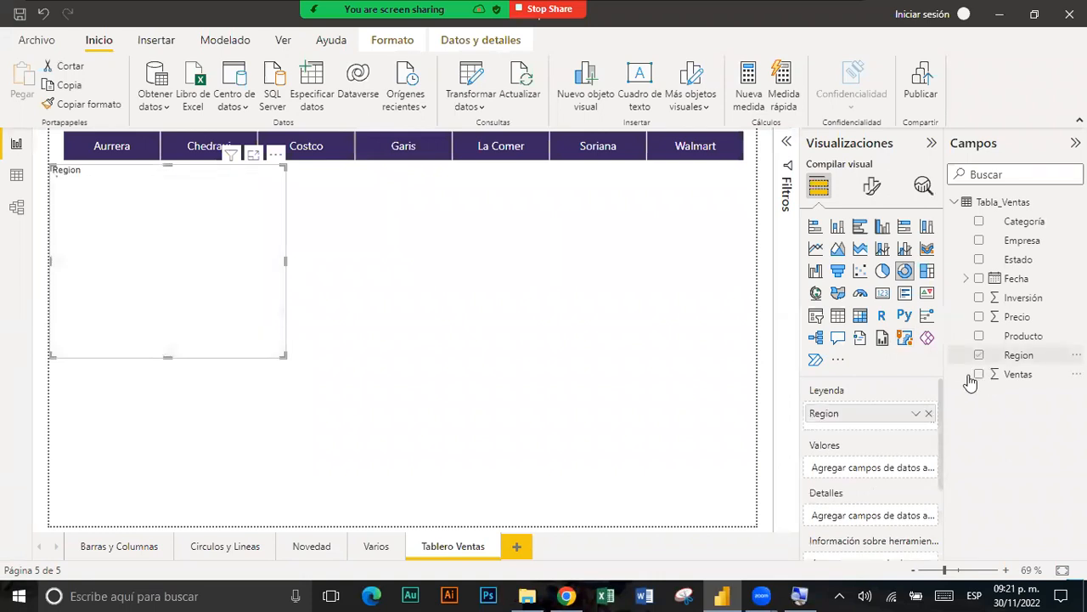
pyautogui.click(978, 374)
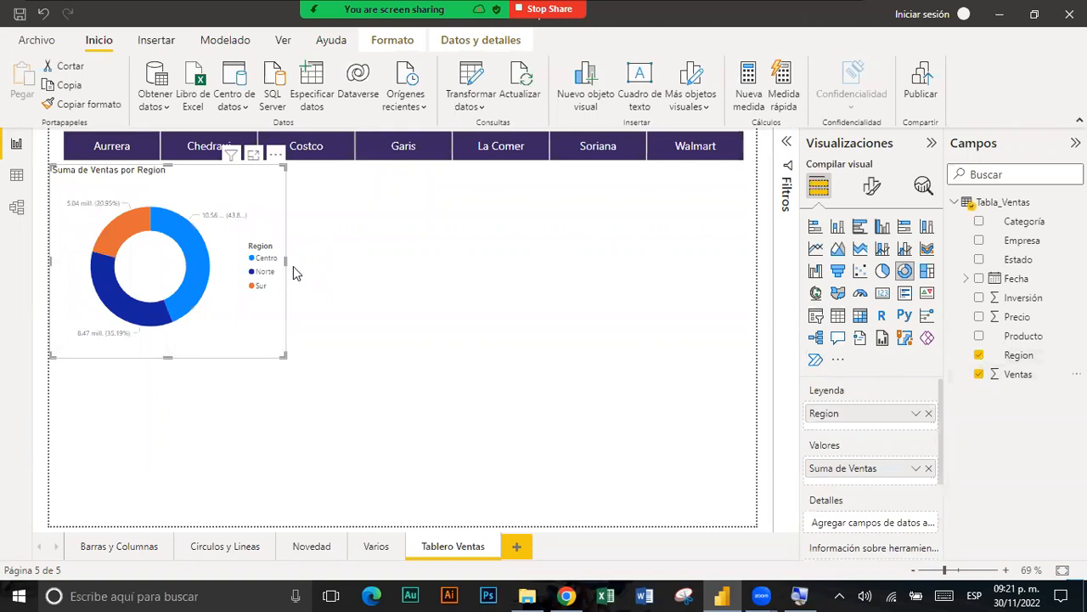
pyautogui.moveTo(287, 272); pyautogui.dragTo(275, 265)
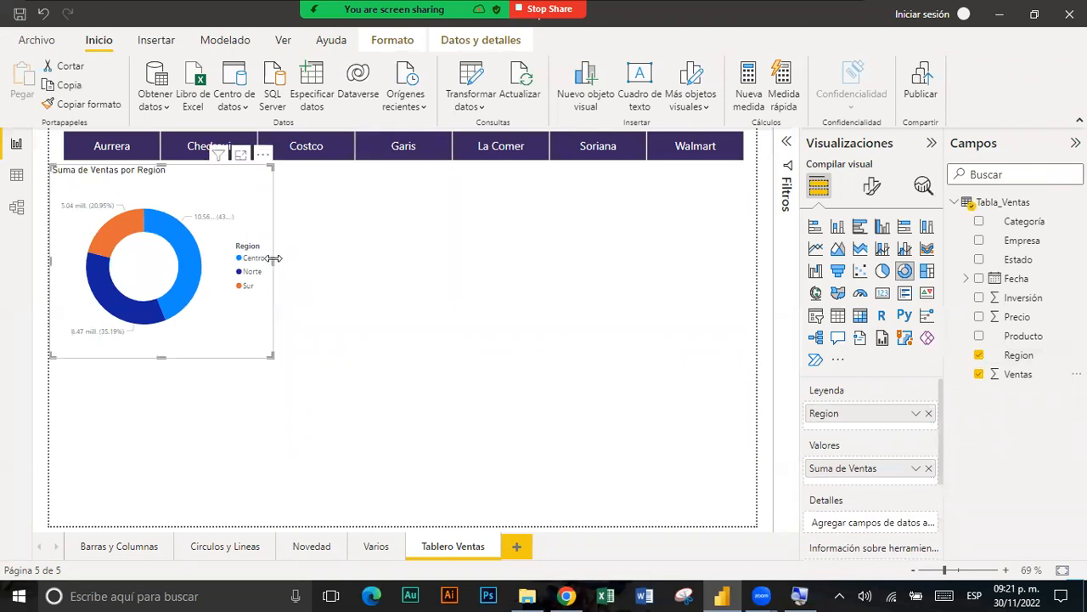
pyautogui.moveTo(273, 258); pyautogui.dragTo(281, 262)
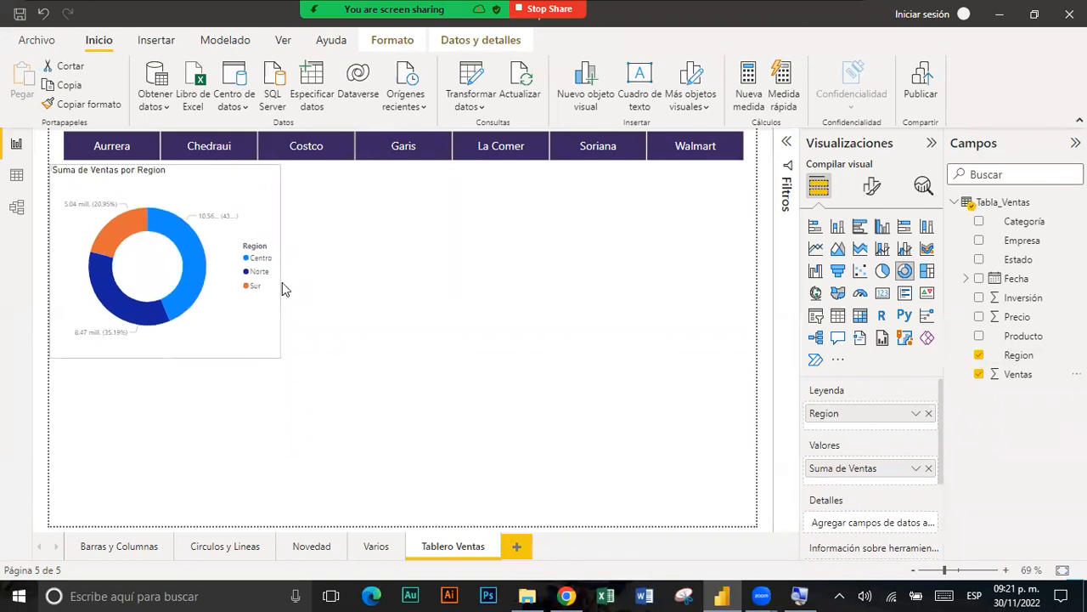
# - Add a clustered bar chart of Ventas by Categoría beneath the donut chart, matching its width and reaching the page's lower edge
pyautogui.click(382, 311)
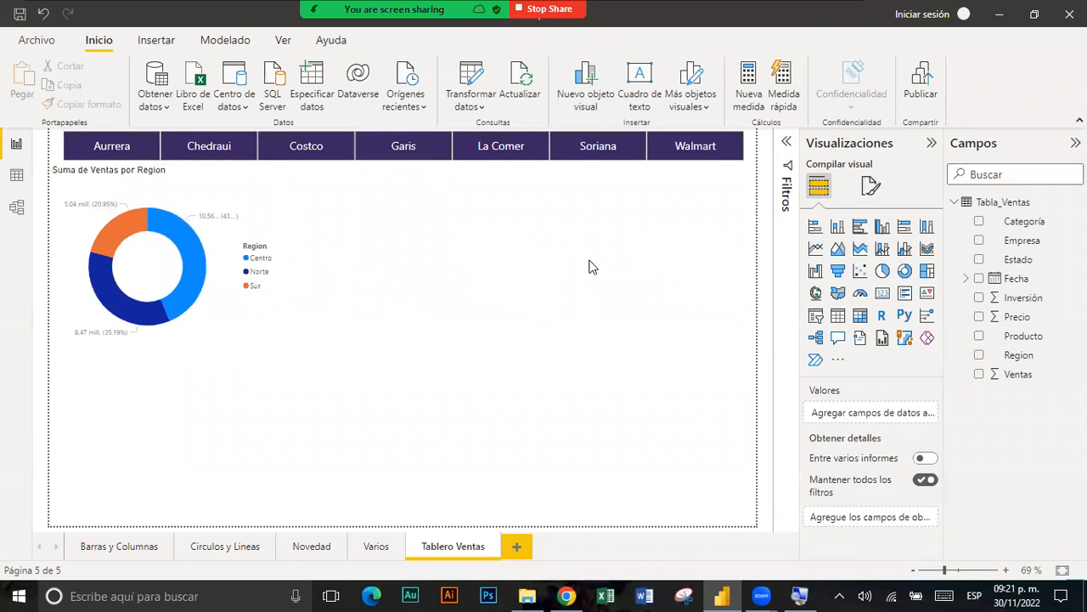
pyautogui.click(860, 226)
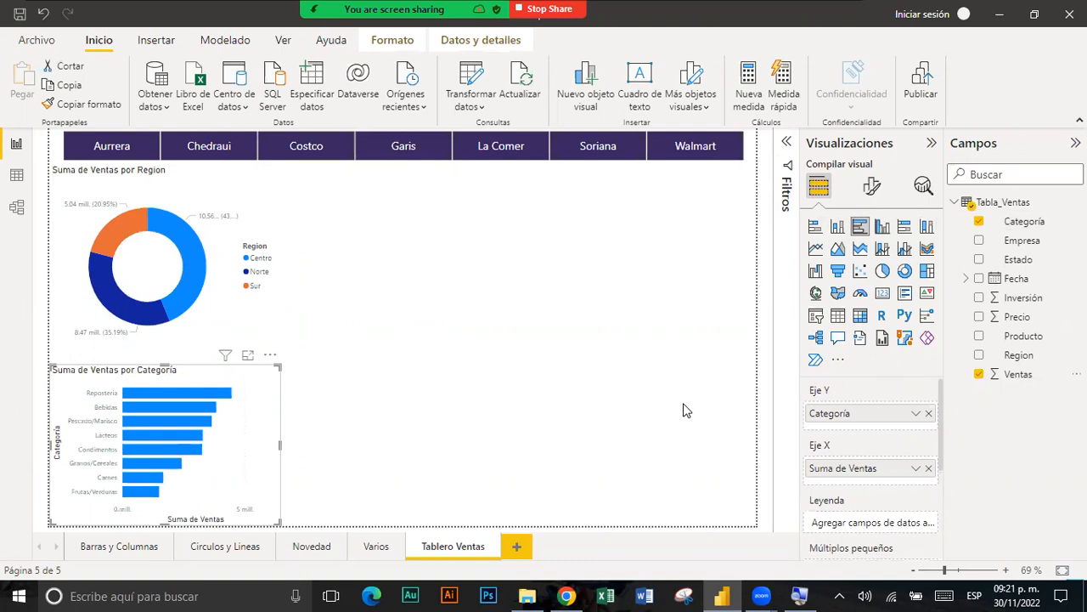
# - Test the Empresa slicer by switching between Costco and Garis, finishing with Costco selected
pyautogui.click(330, 163)
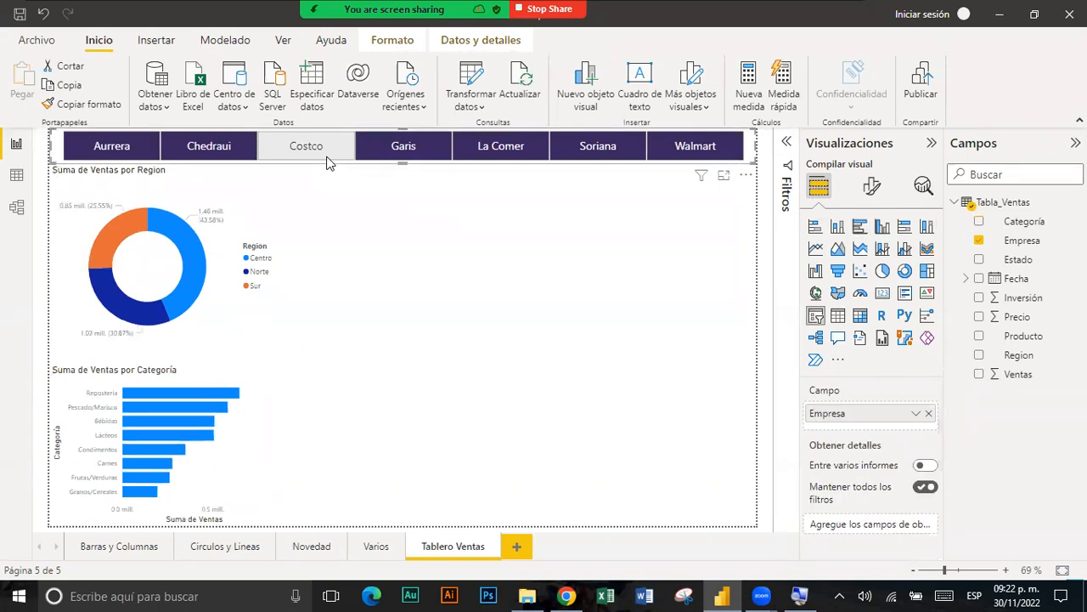
pyautogui.click(380, 151)
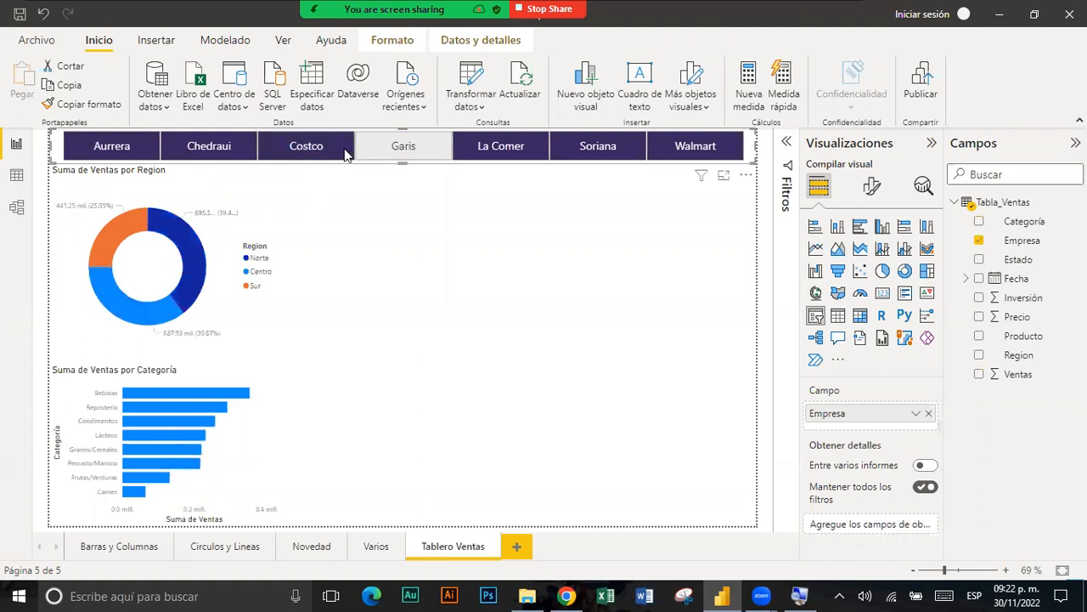
pyautogui.click(346, 153)
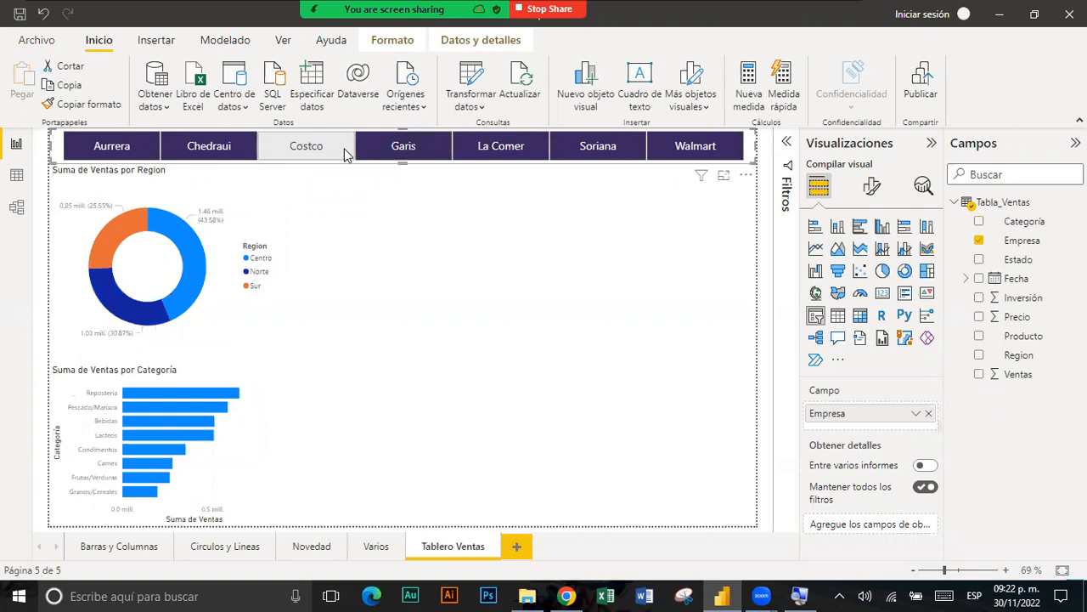
pyautogui.click(388, 153)
pyautogui.click(346, 153)
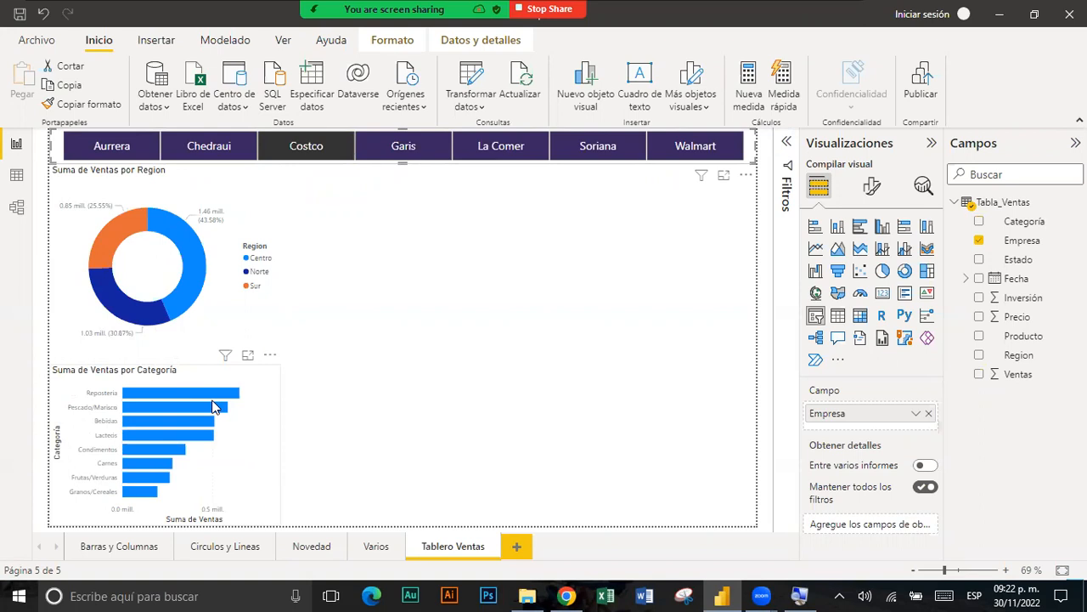
# - Insert a line chart beside the donut chart and narrow it to a little over one third of the page width
pyautogui.press('Escape')
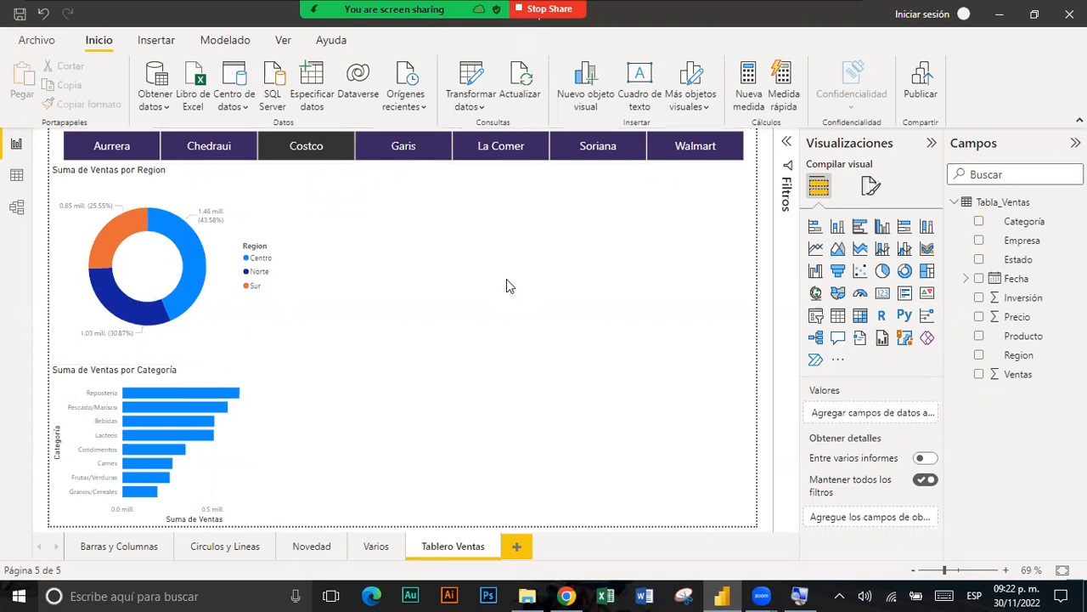
pyautogui.click(815, 249)
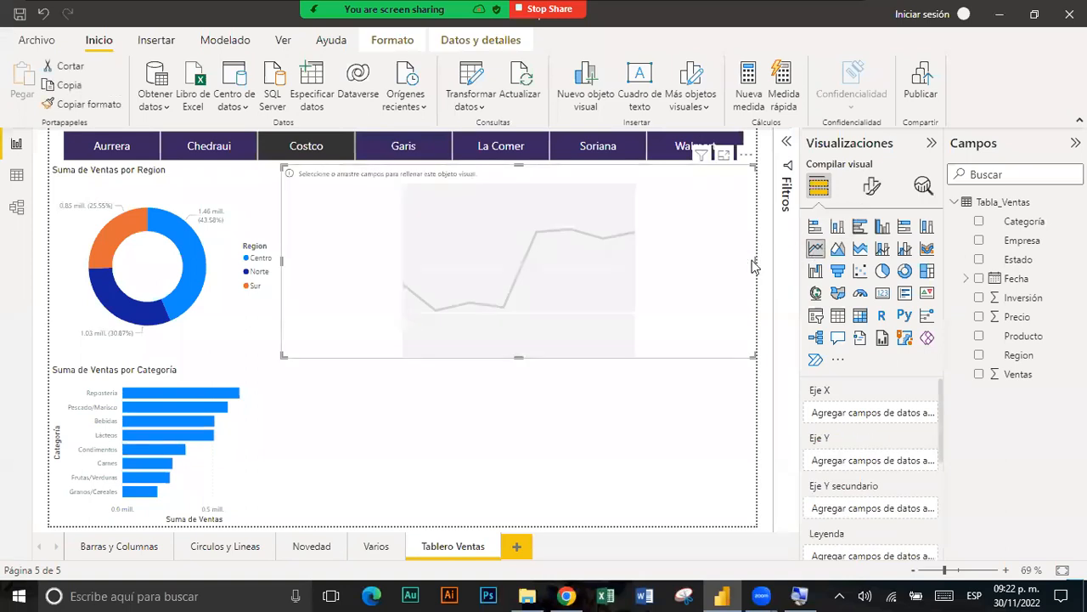
pyautogui.moveTo(754, 256); pyautogui.dragTo(549, 253)
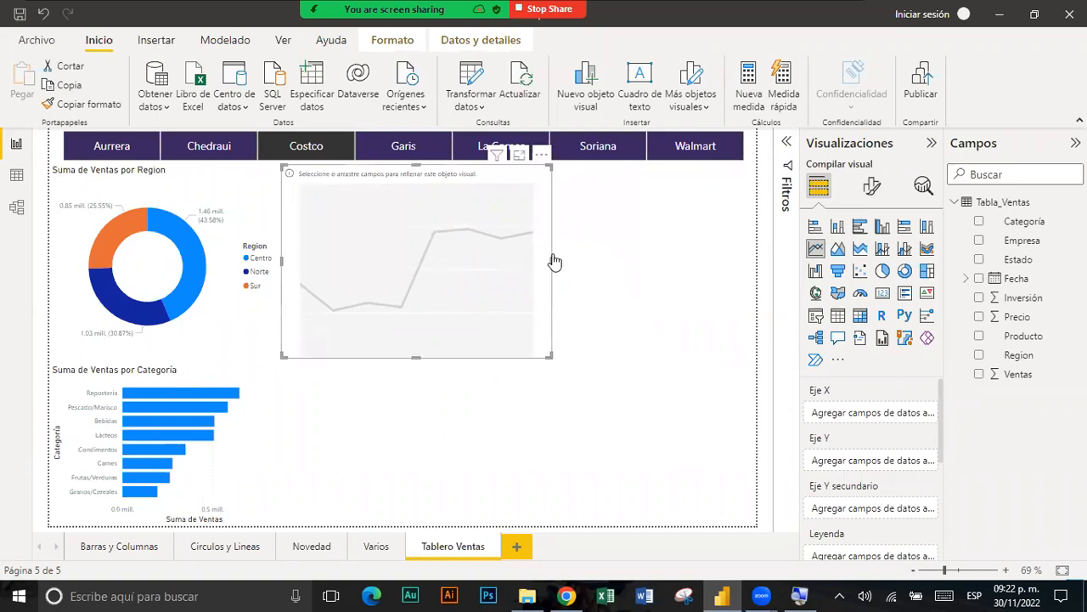
# - Plot Ventas by Fecha in the line chart and remove Año, Trimestre and Día from the X axis, keeping only Mes
pyautogui.click(981, 282)
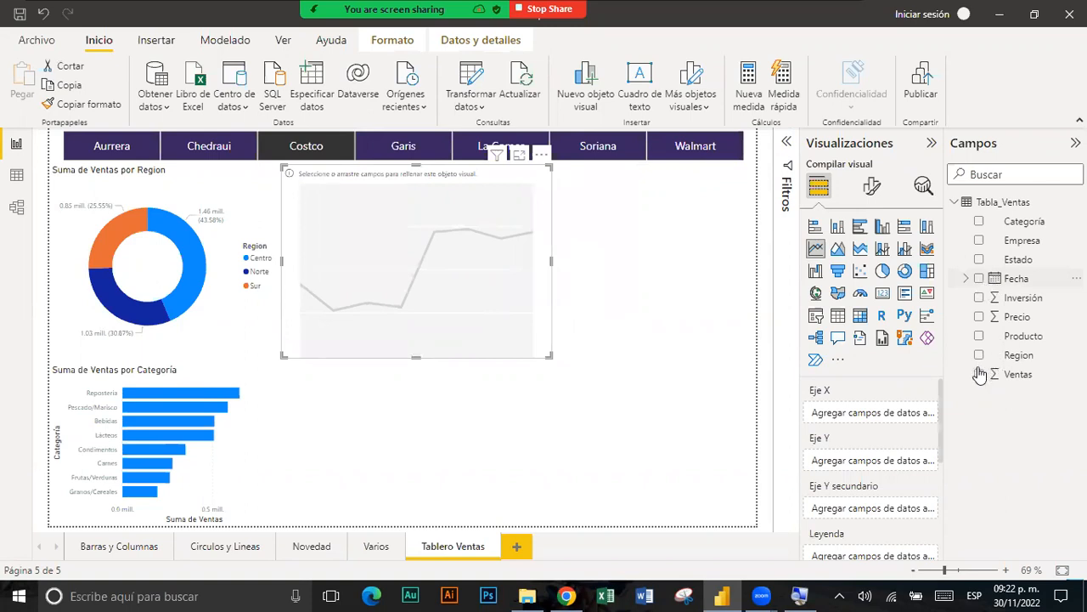
pyautogui.click(979, 376)
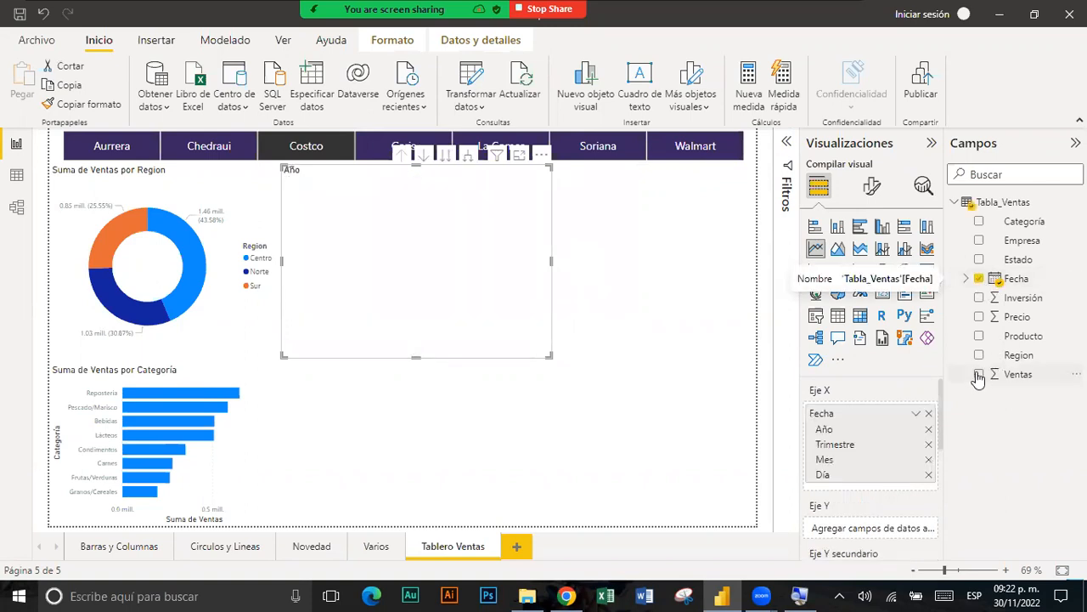
pyautogui.click(928, 429)
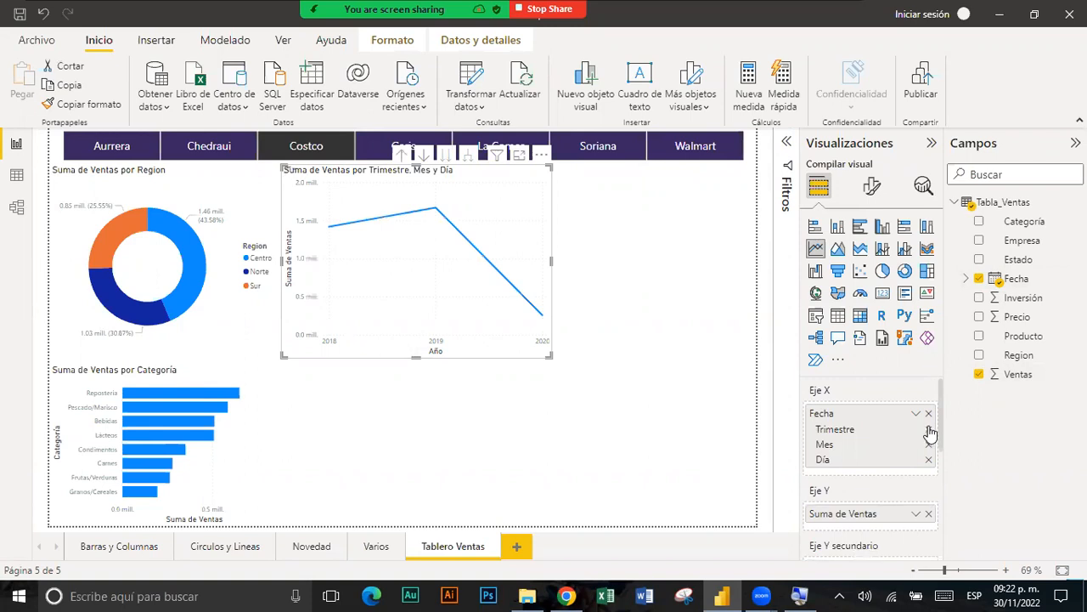
pyautogui.click(929, 429)
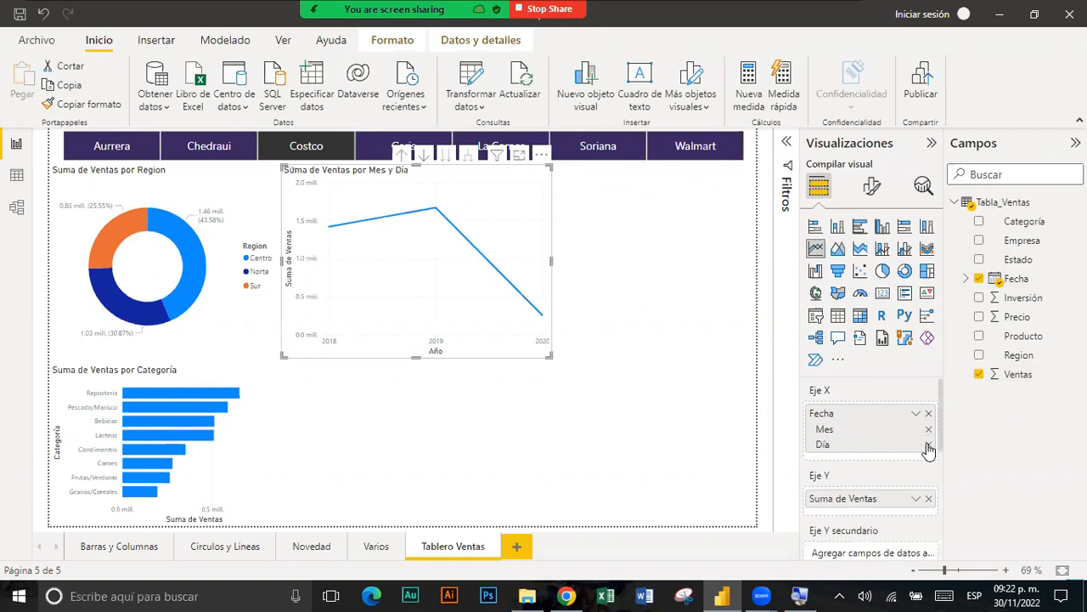
pyautogui.click(929, 445)
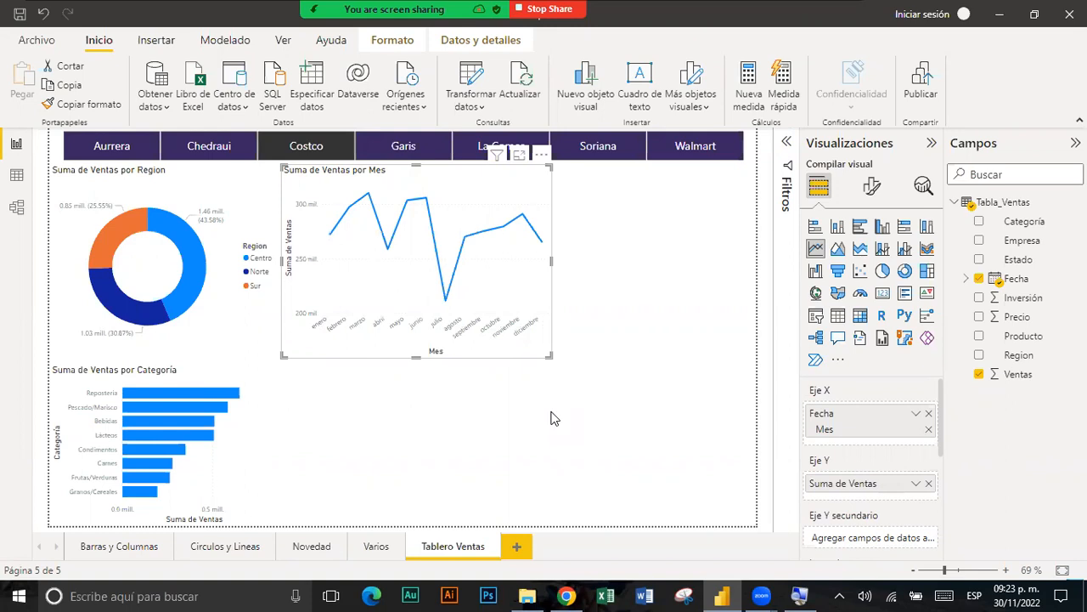
# - Add a funnel chart of Ventas by Producto beneath the line chart, matching its width
pyautogui.click(550, 418)
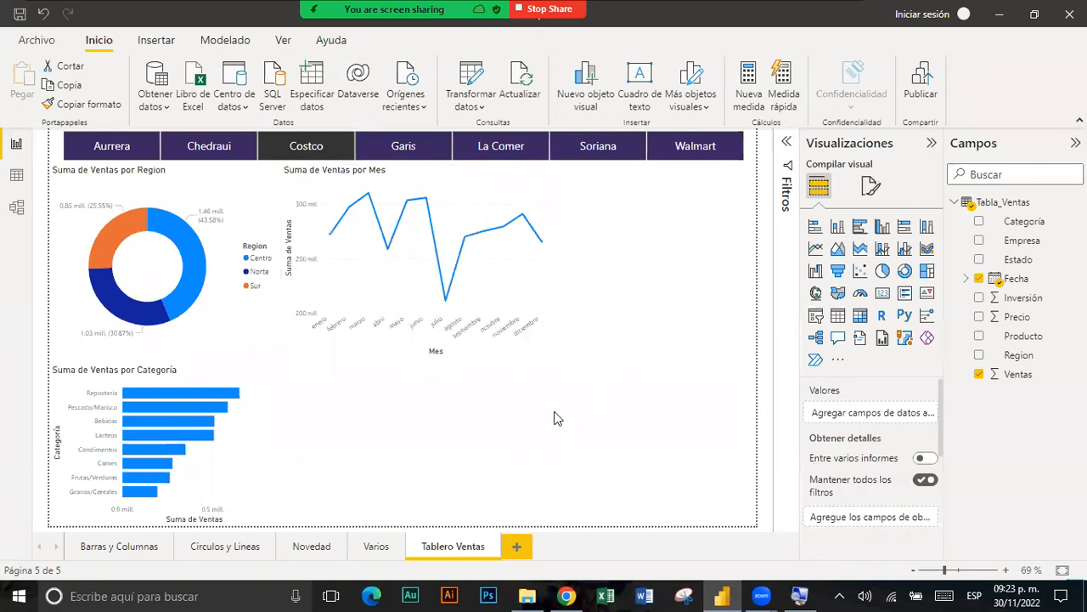
pyautogui.click(839, 272)
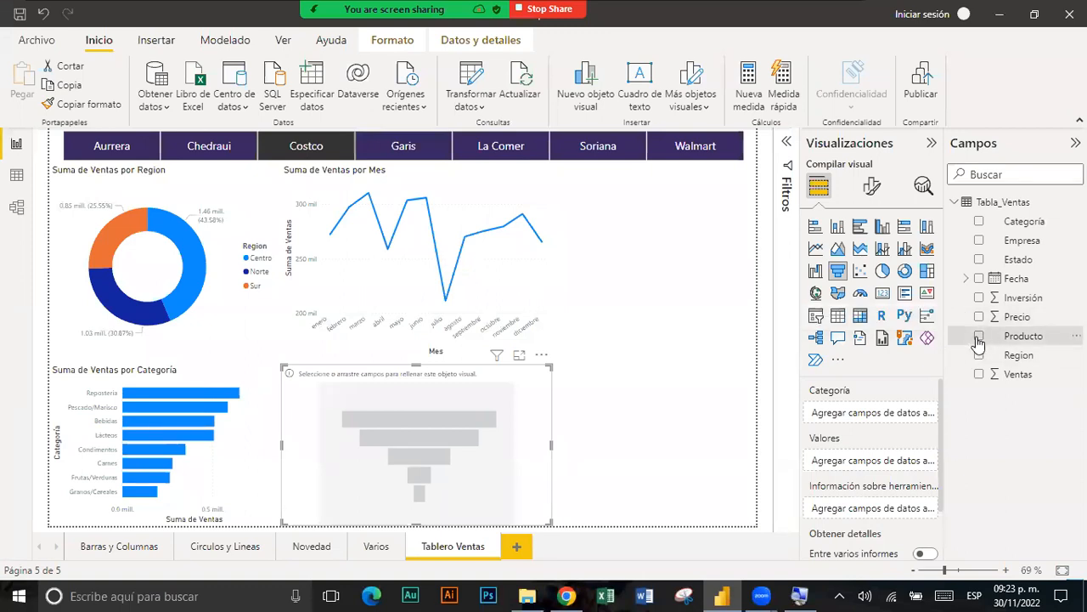
pyautogui.click(978, 337)
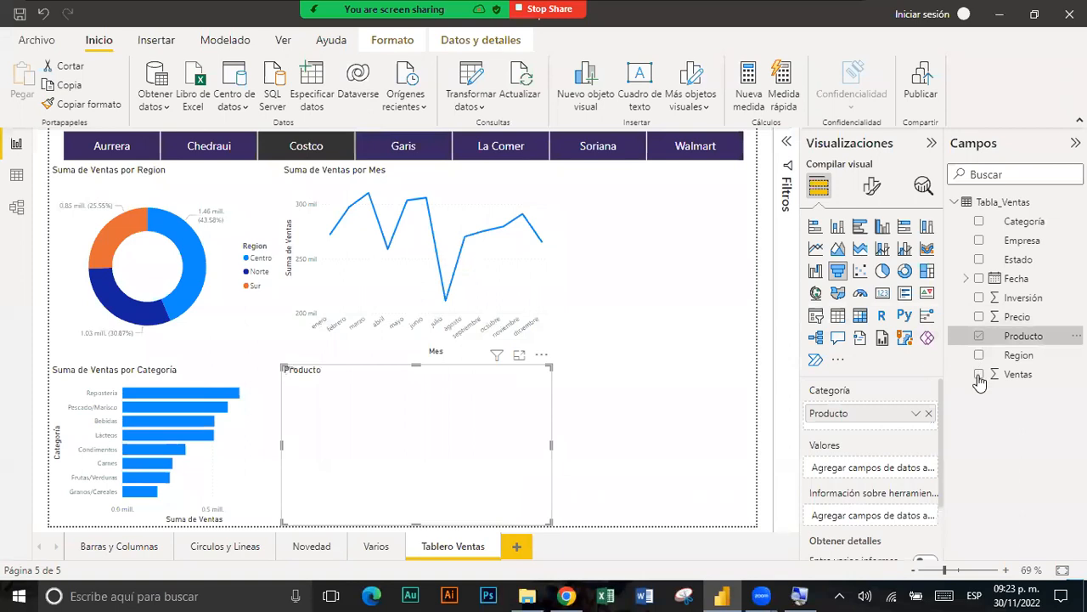
pyautogui.moveTo(1018, 374); pyautogui.dragTo(880, 440)
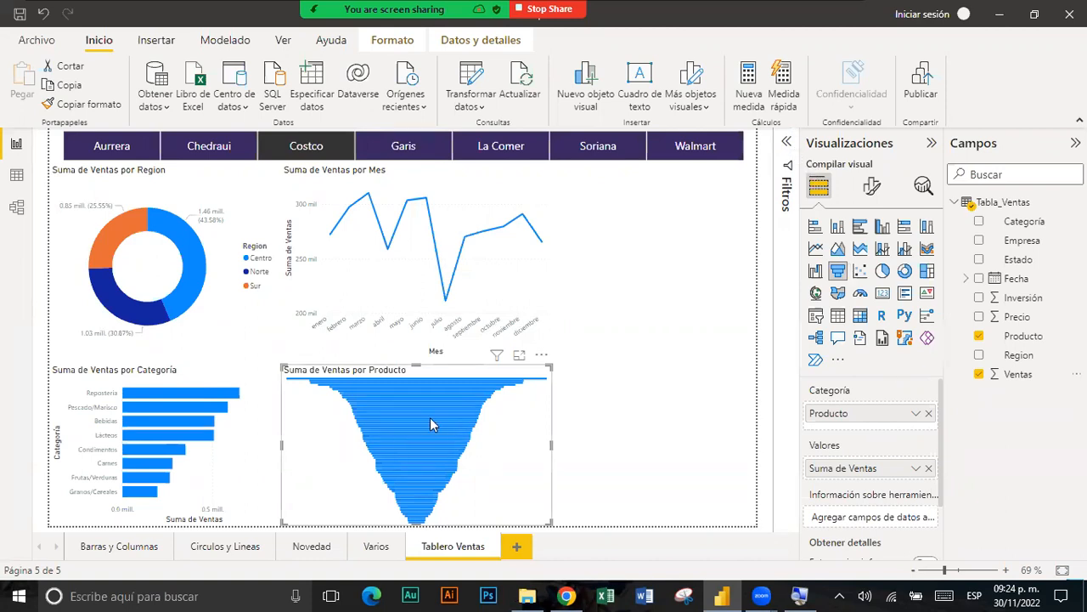
# - Switch the Producto filter of the funnel chart to the Top N filter type
pyautogui.moveTo(431, 424)
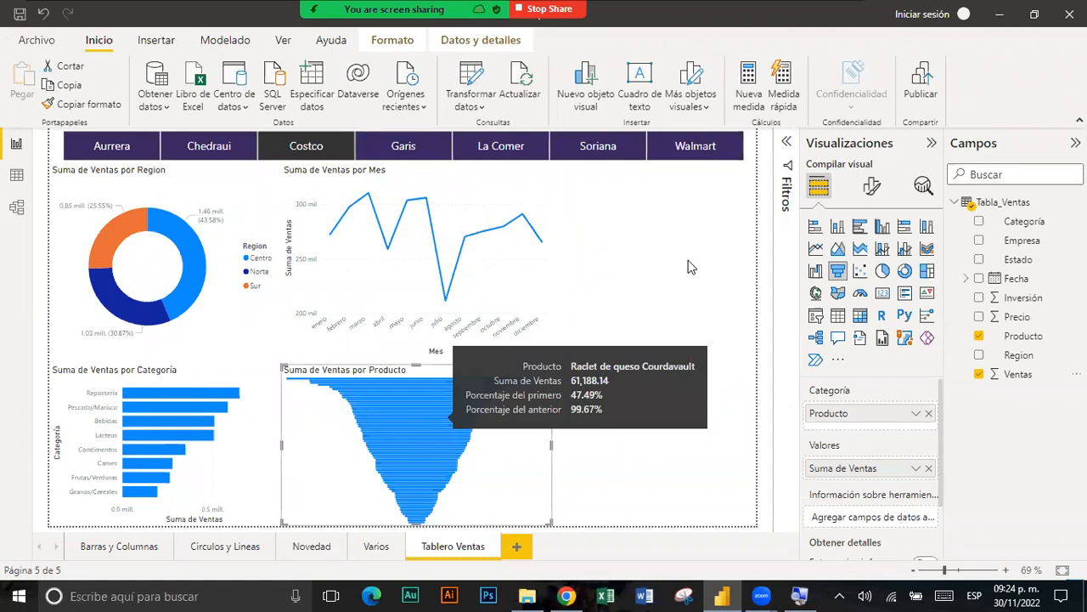
pyautogui.click(789, 145)
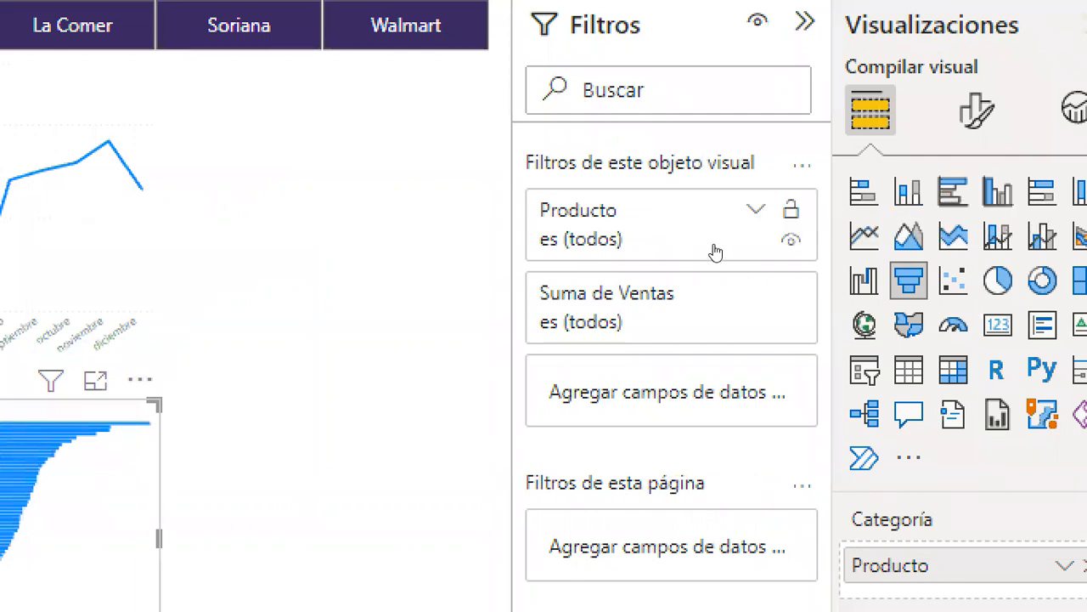
pyautogui.click(764, 241)
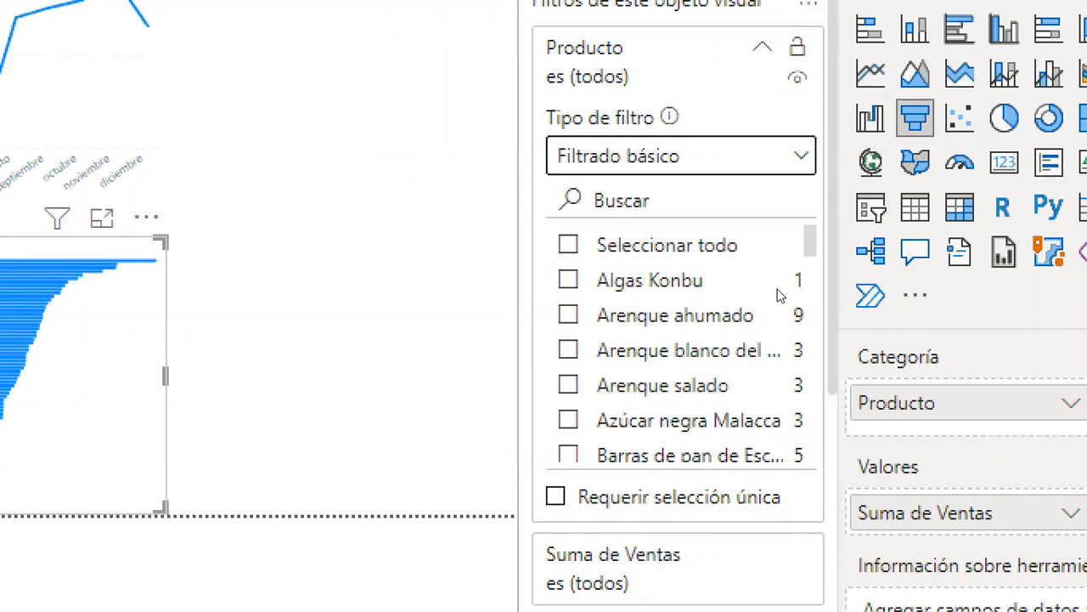
pyautogui.click(777, 156)
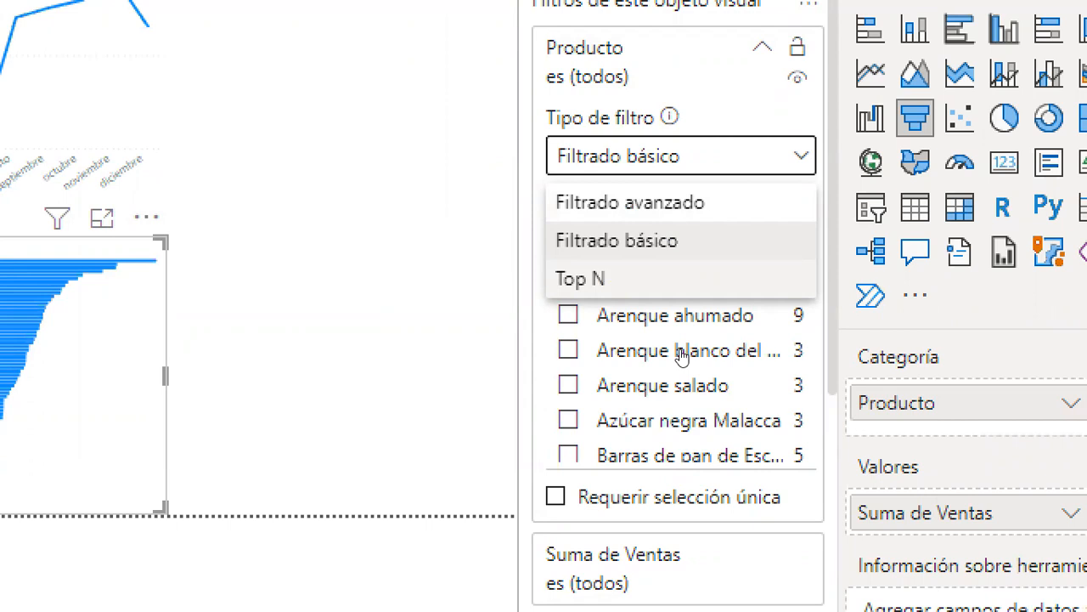
pyautogui.click(679, 279)
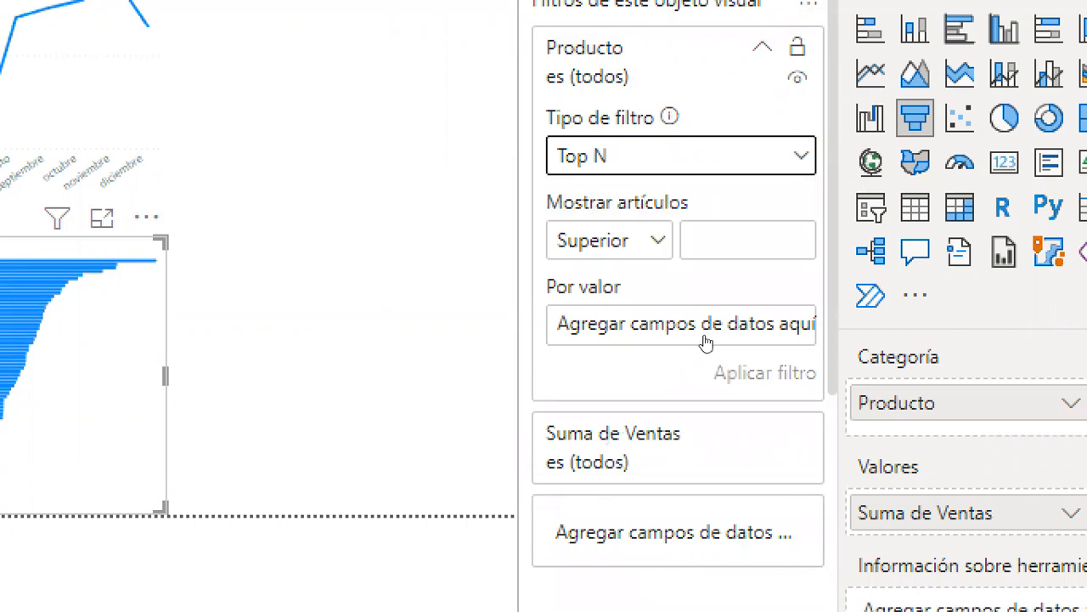
# - Limit the funnel chart to the Superior 5 products by Suma de Ventas and apply the filter
pyautogui.press('Tab')
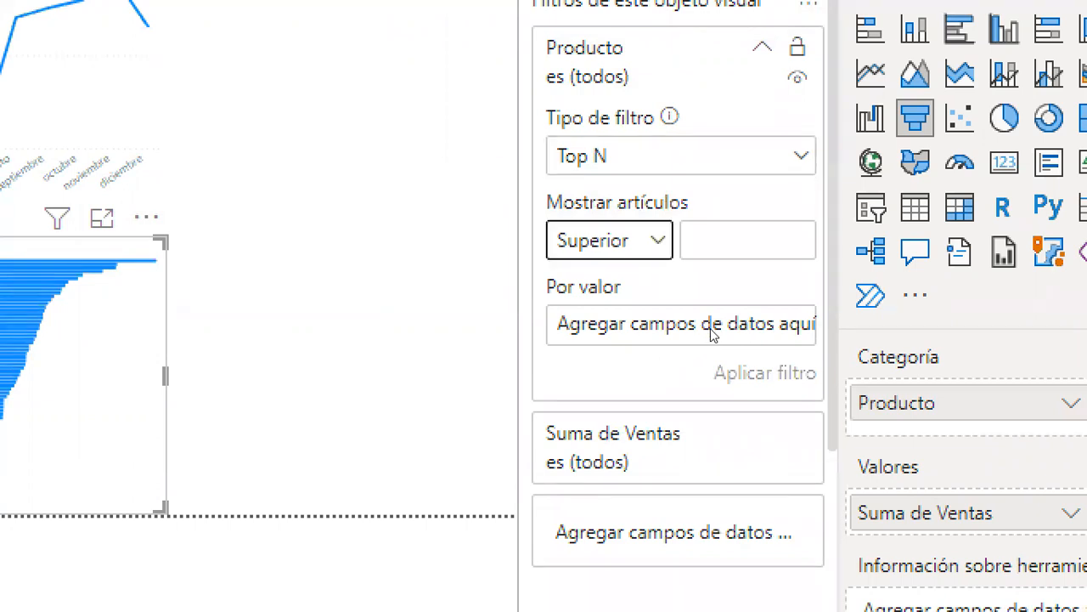
pyautogui.press('Return')
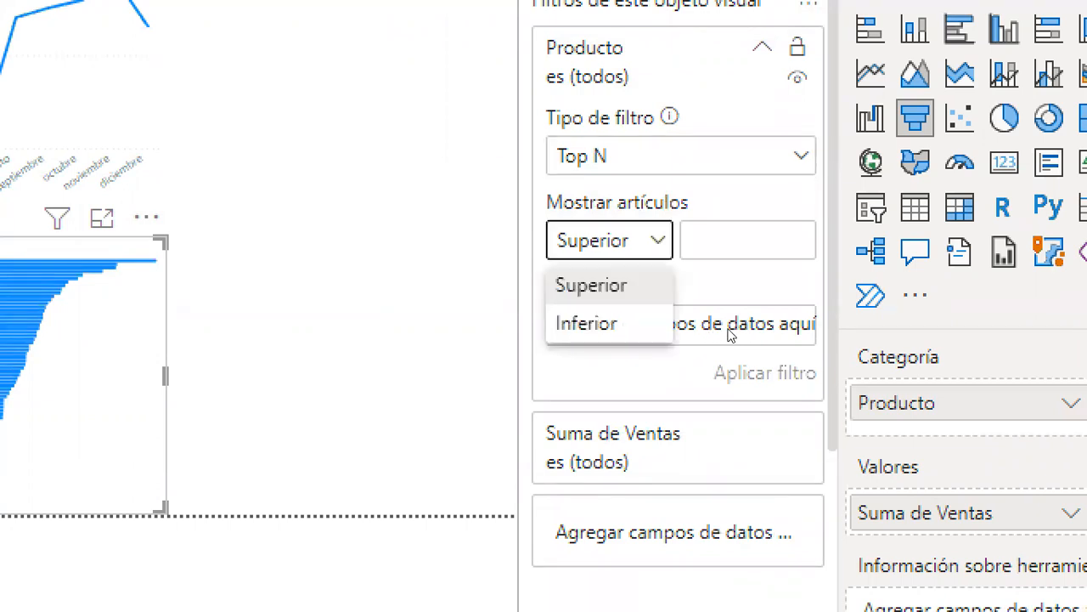
pyautogui.click(743, 327)
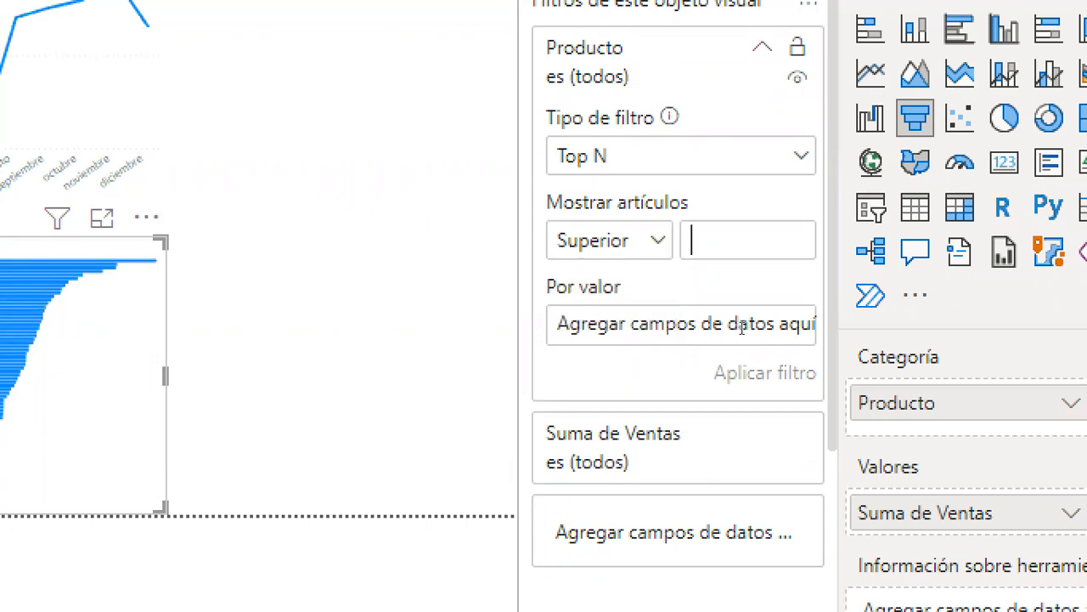
pyautogui.write('5')
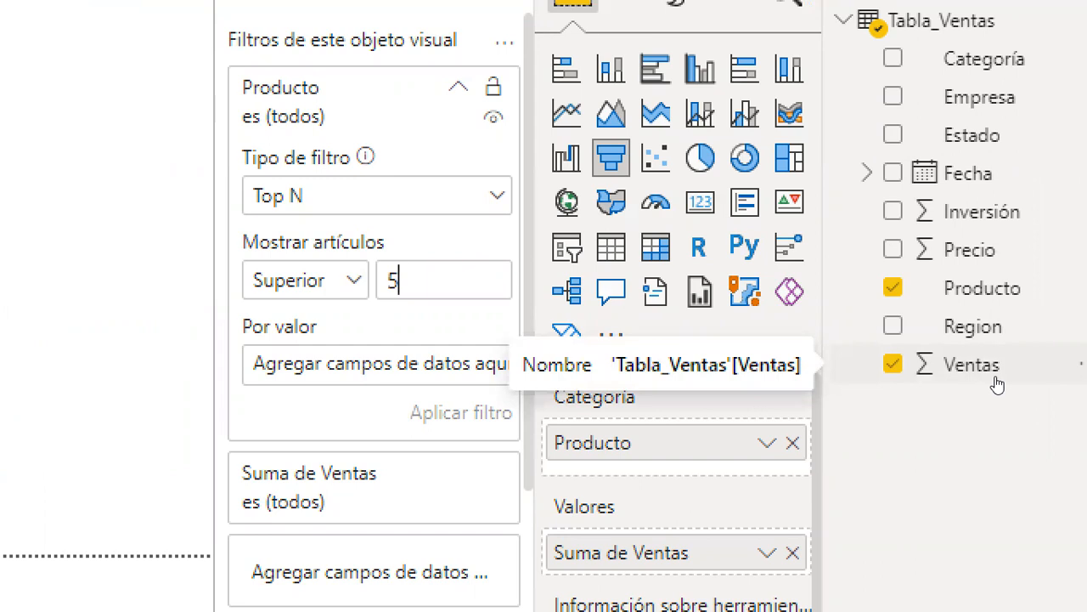
pyautogui.moveTo(924, 379); pyautogui.dragTo(741, 386)
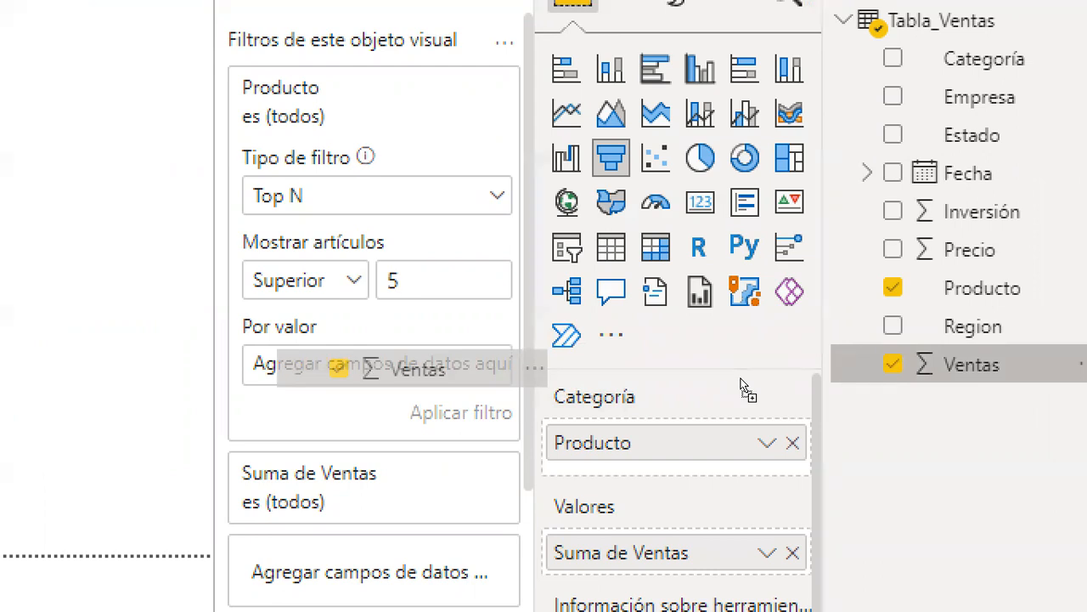
pyautogui.moveTo(741, 387); pyautogui.dragTo(743, 386)
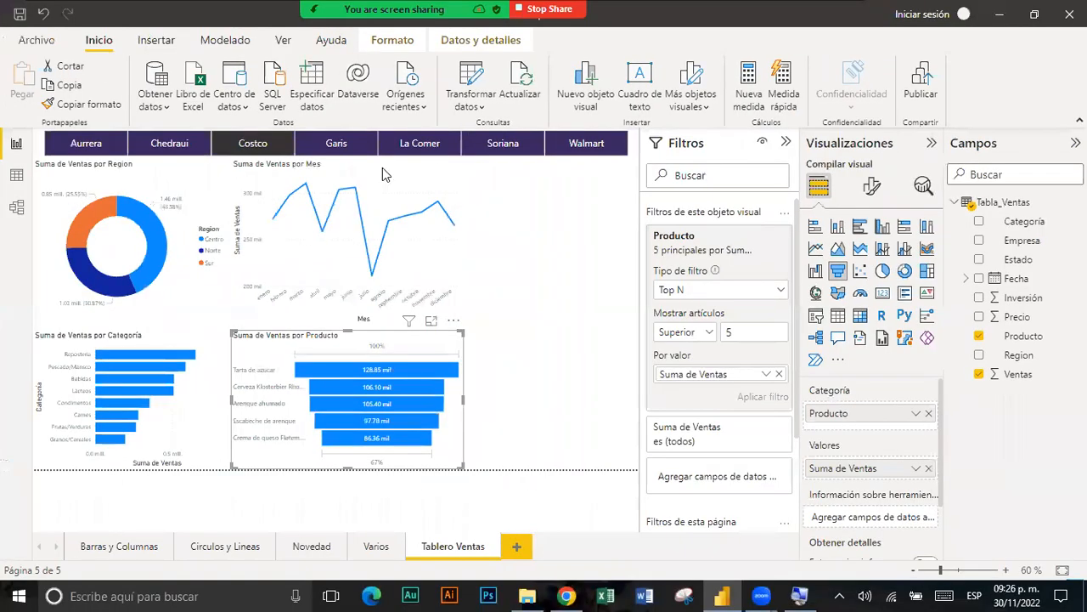
# - Test the Empresa slicer with La Comer, Soriana and Walmart, leaving Walmart selected, and collapse the Filtros pane
pyautogui.click(441, 151)
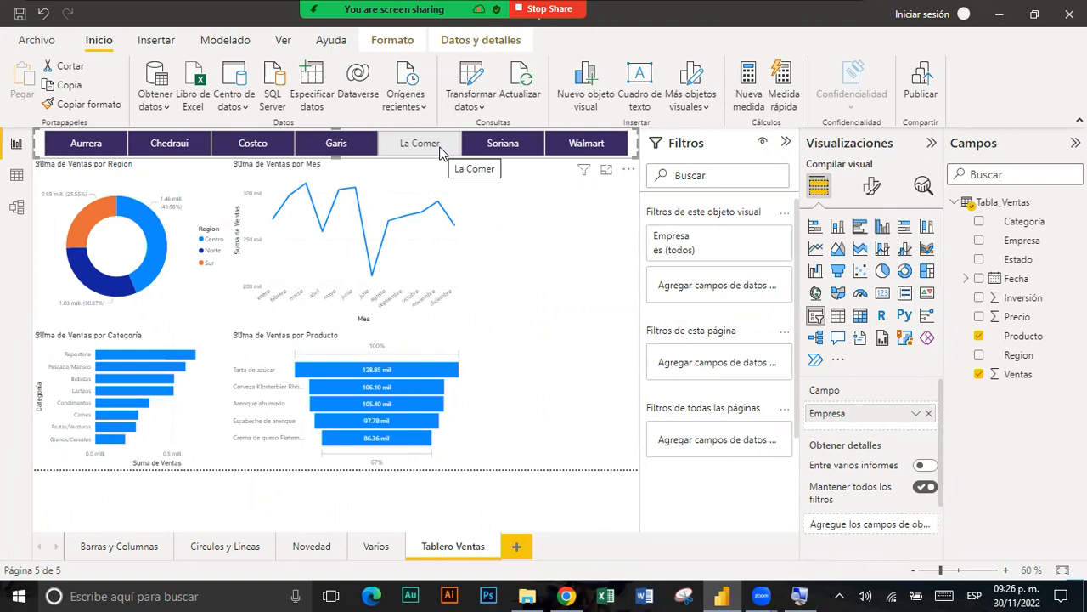
pyautogui.click(441, 151)
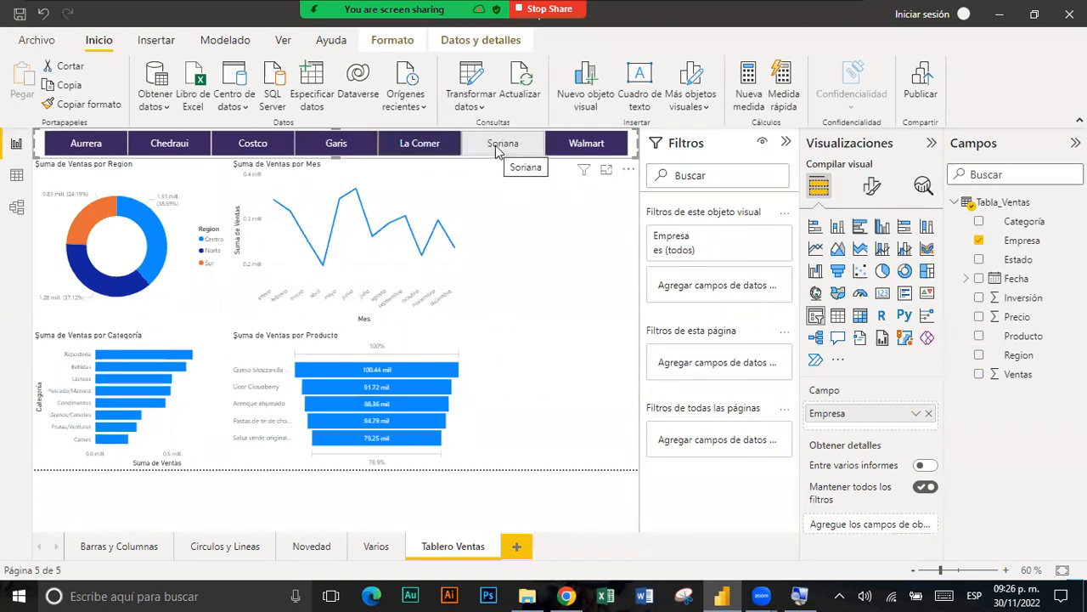
pyautogui.click(499, 149)
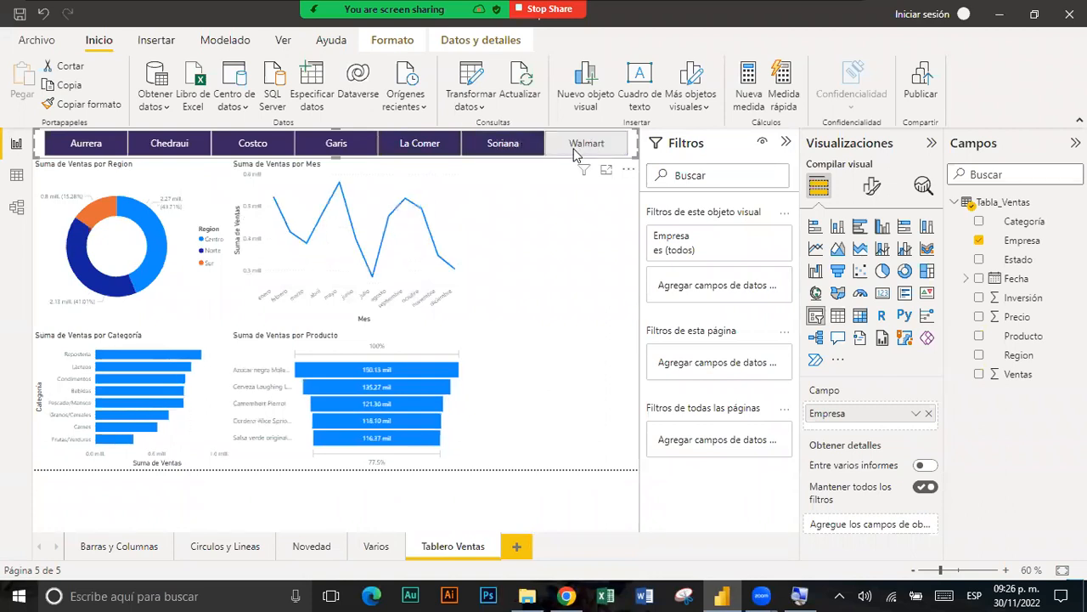
pyautogui.click(574, 151)
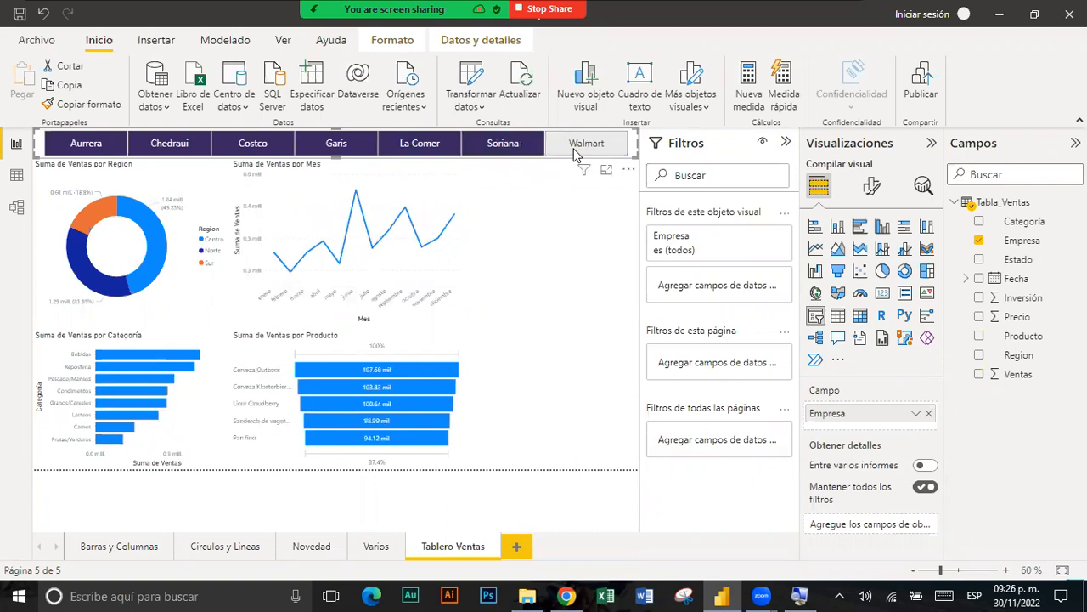
pyautogui.click(786, 146)
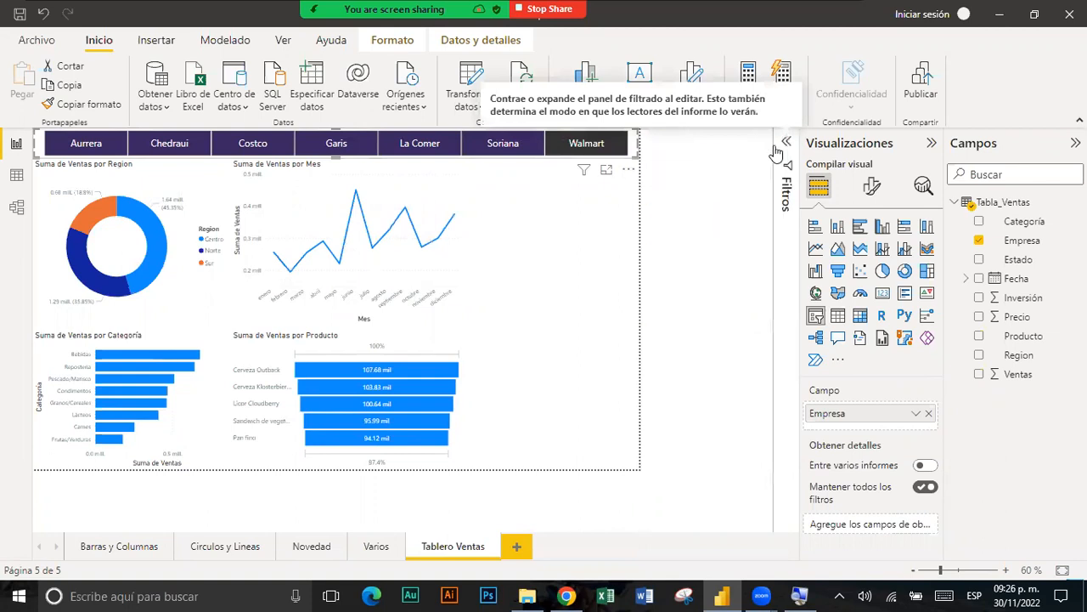
# - Add a gauge of Ventas beside the line chart and reduce its height by about a quarter
pyautogui.click(674, 242)
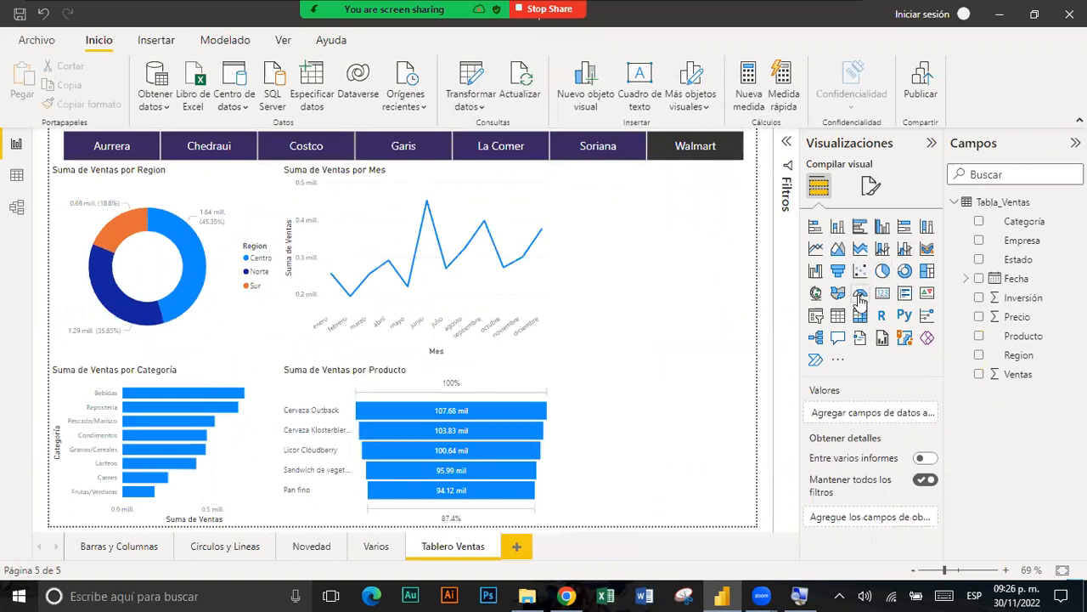
pyautogui.click(861, 294)
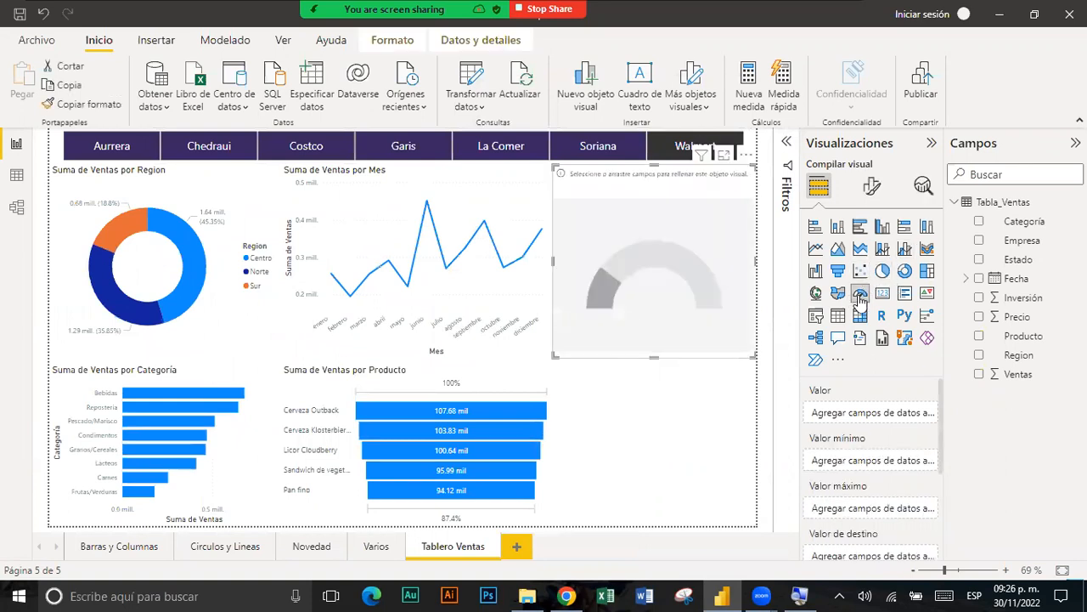
pyautogui.click(979, 374)
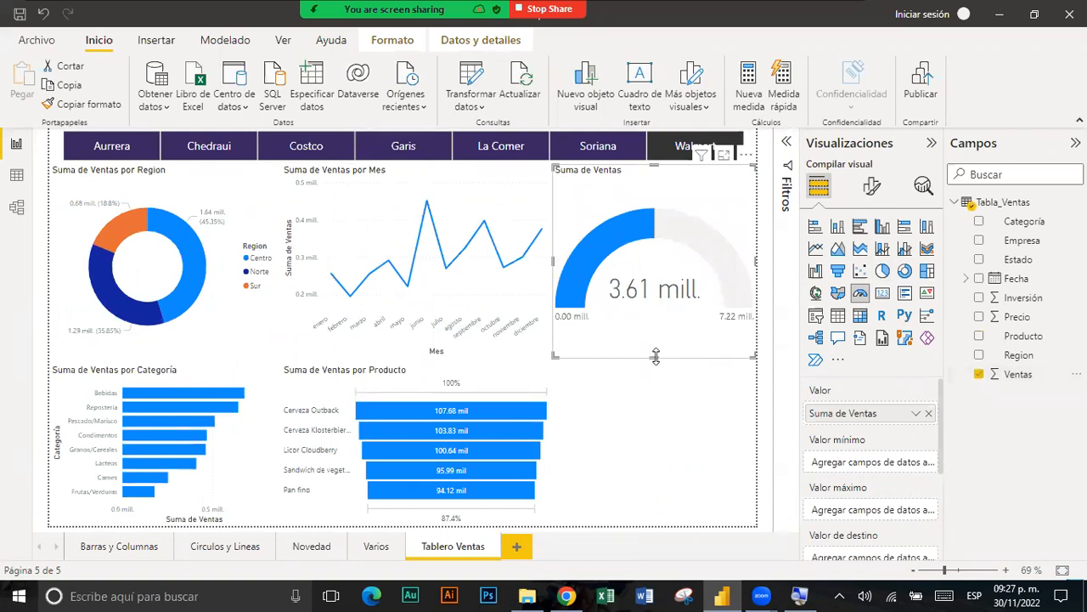
pyautogui.moveTo(655, 356); pyautogui.dragTo(663, 309)
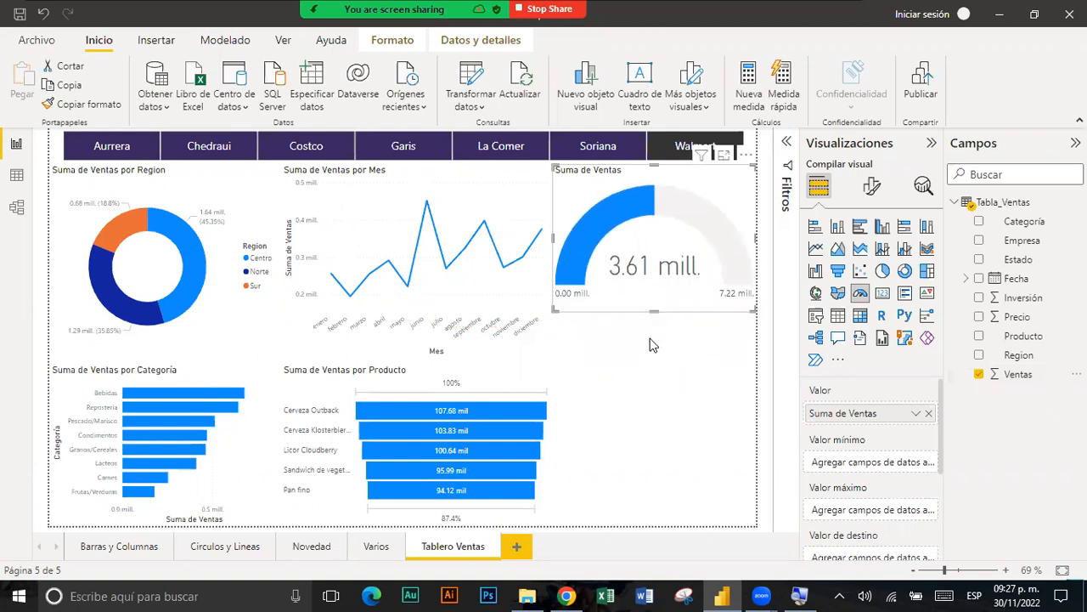
# - Insert a card directly beneath the gauge and shrink it to a shallow strip of the same width
pyautogui.click(650, 344)
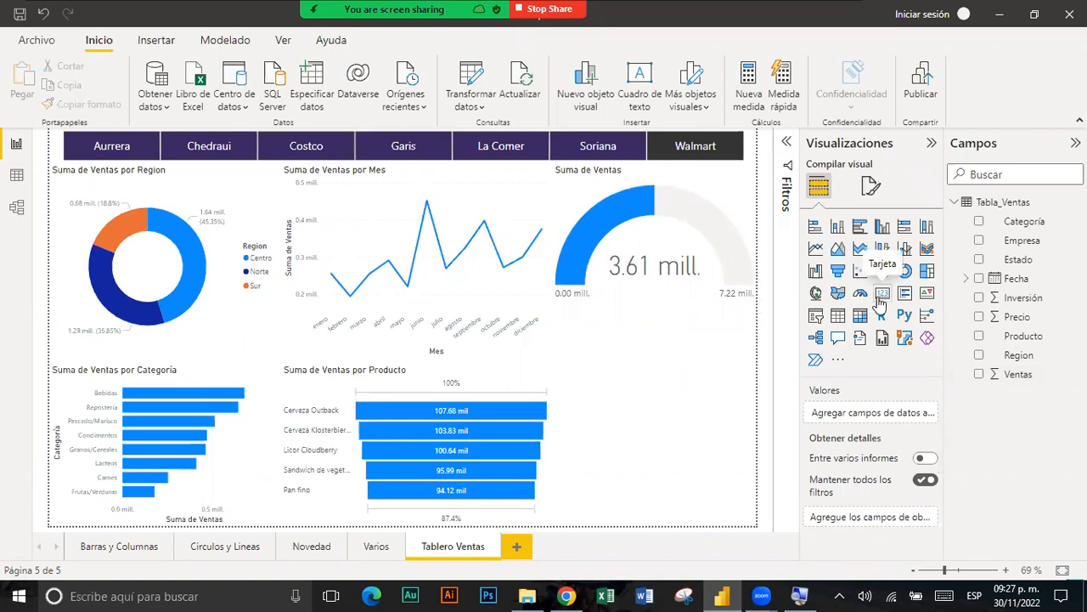
pyautogui.click(880, 299)
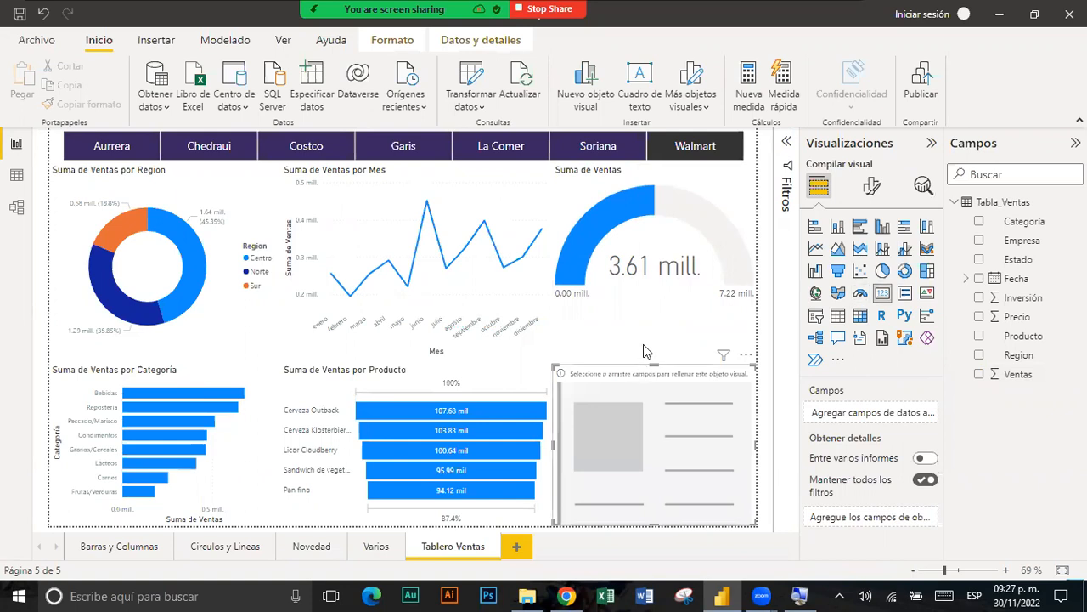
pyautogui.moveTo(646, 351); pyautogui.dragTo(647, 299)
pyautogui.moveTo(652, 471); pyautogui.dragTo(658, 384)
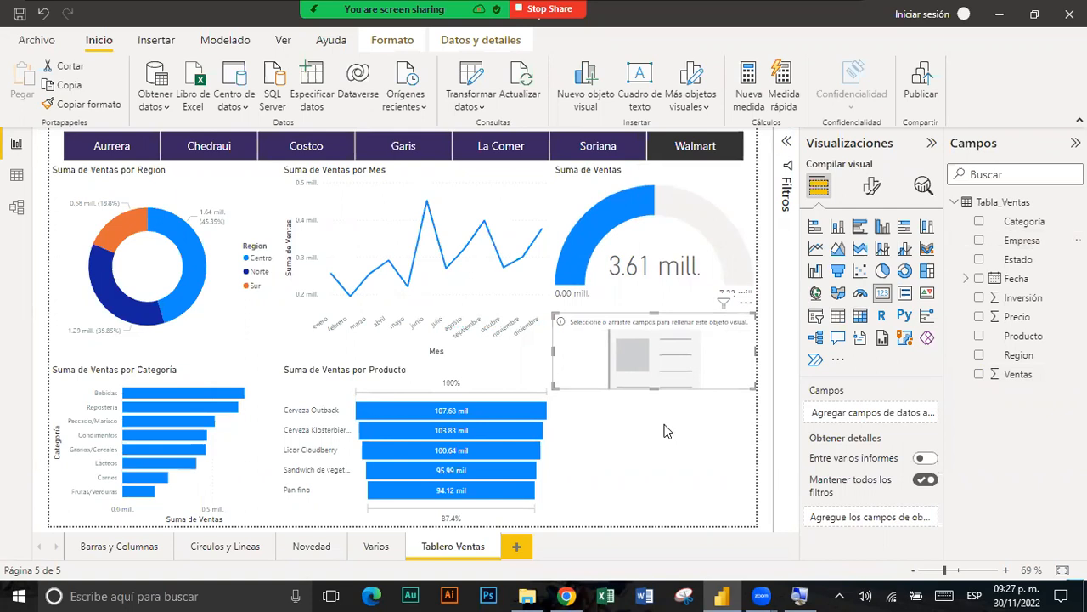
# - Show Empresa in the card beneath the gauge and trim the card's height slightly
pyautogui.click(978, 241)
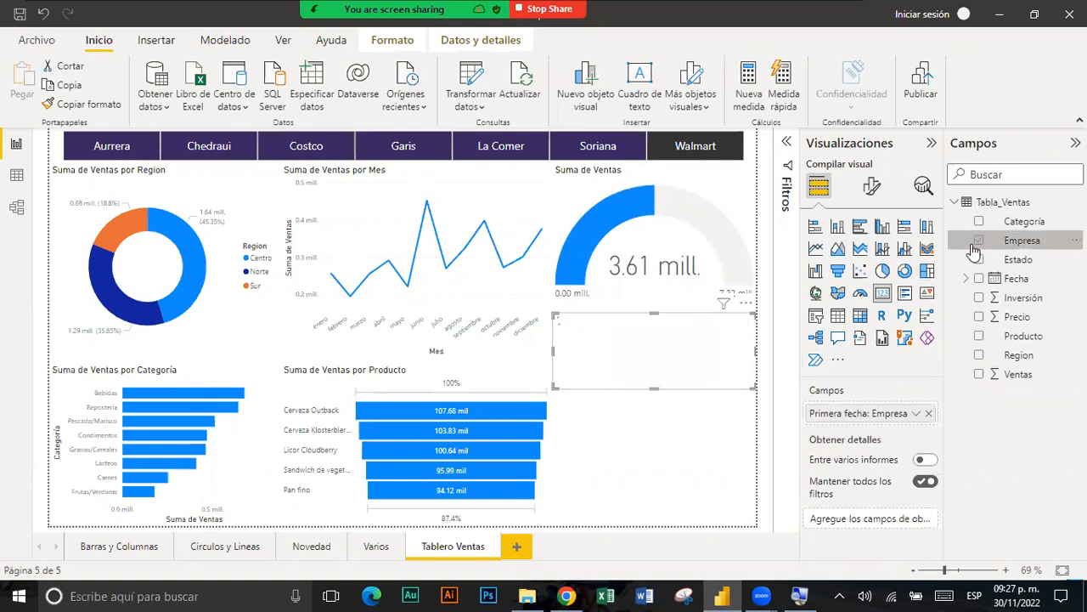
pyautogui.click(684, 421)
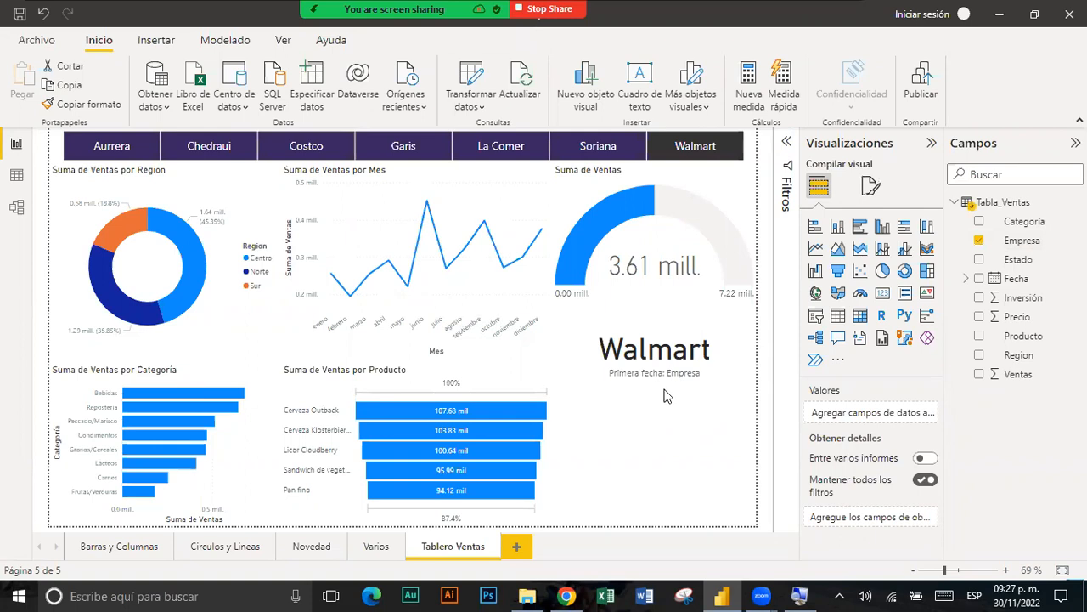
pyautogui.click(665, 393)
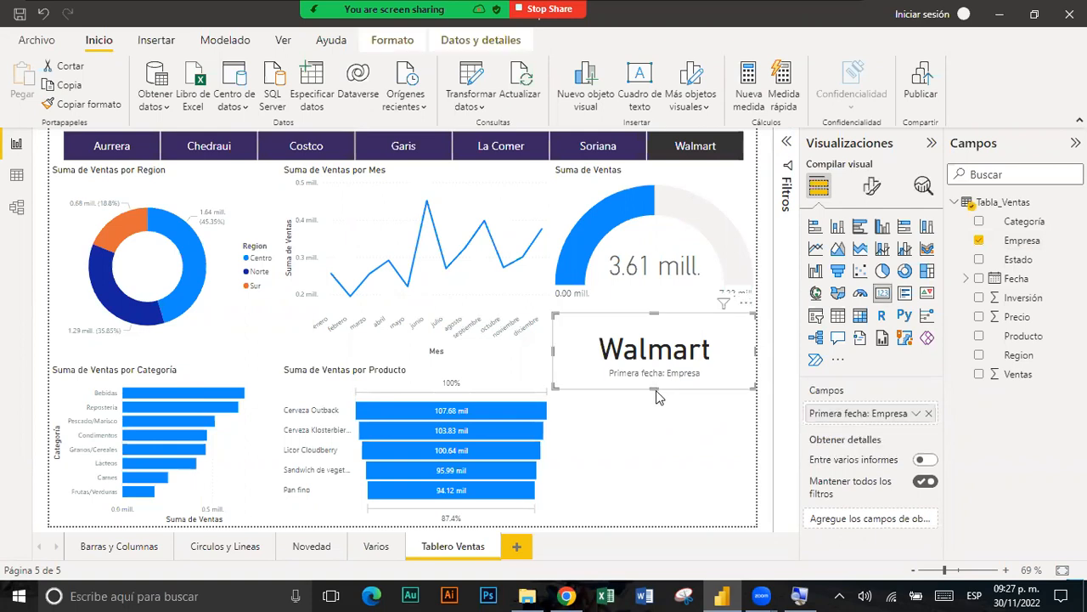
pyautogui.moveTo(655, 389); pyautogui.dragTo(653, 385)
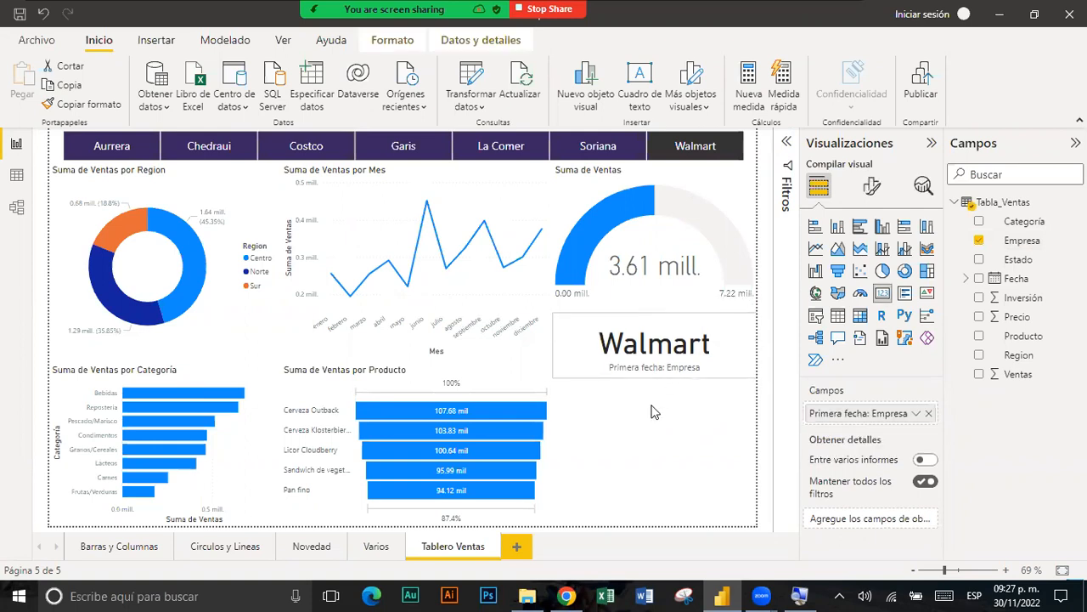
pyautogui.click(653, 406)
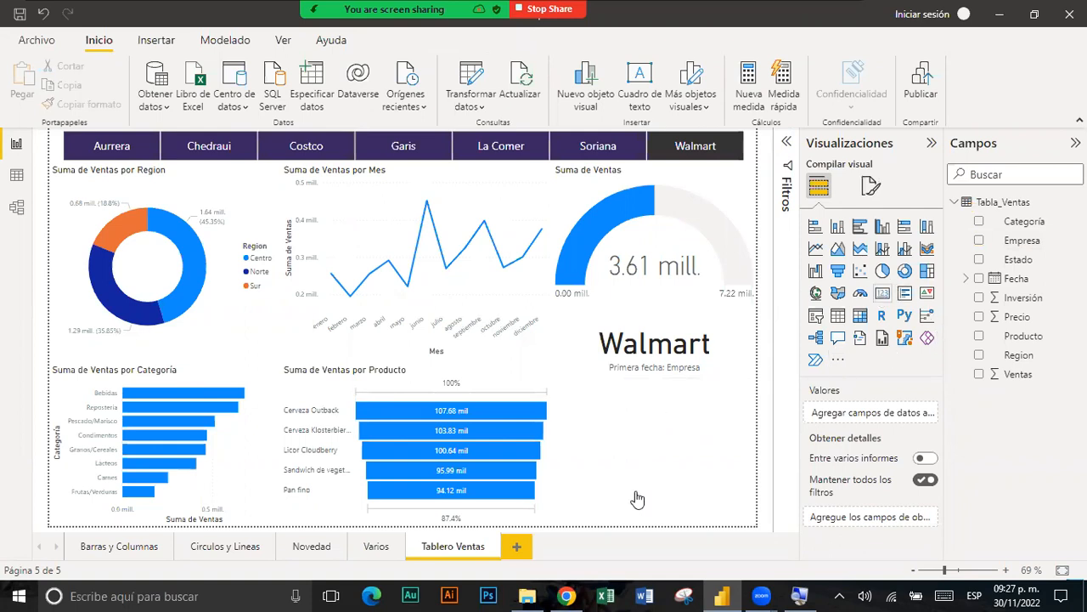
# - Add a second card of Ventas beneath the Empresa card and set its aggregation to Recuento
pyautogui.moveTo(659, 522); pyautogui.dragTo(658, 481)
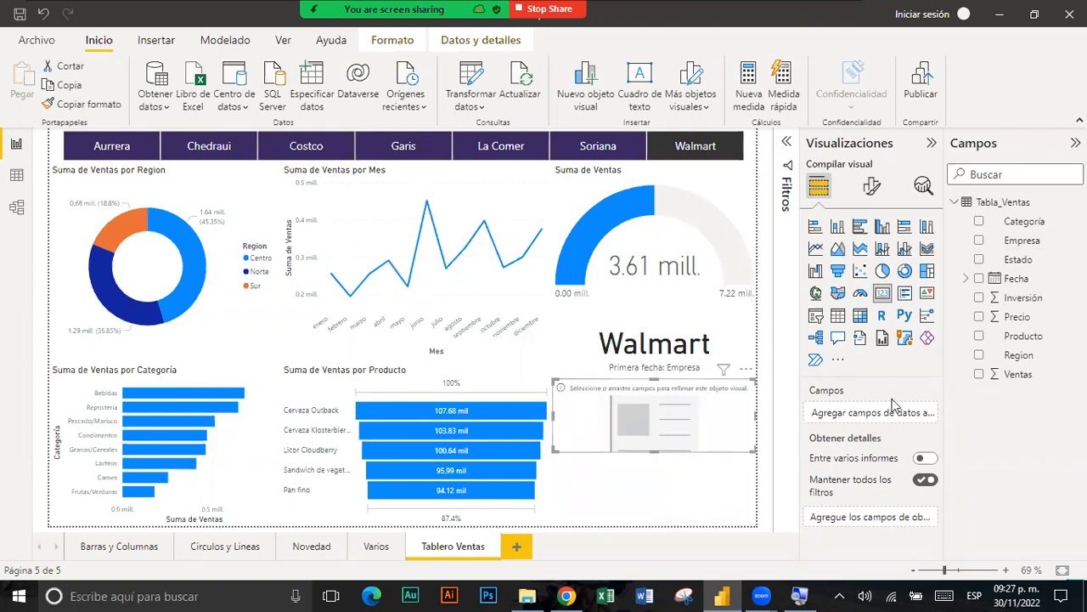
pyautogui.click(978, 375)
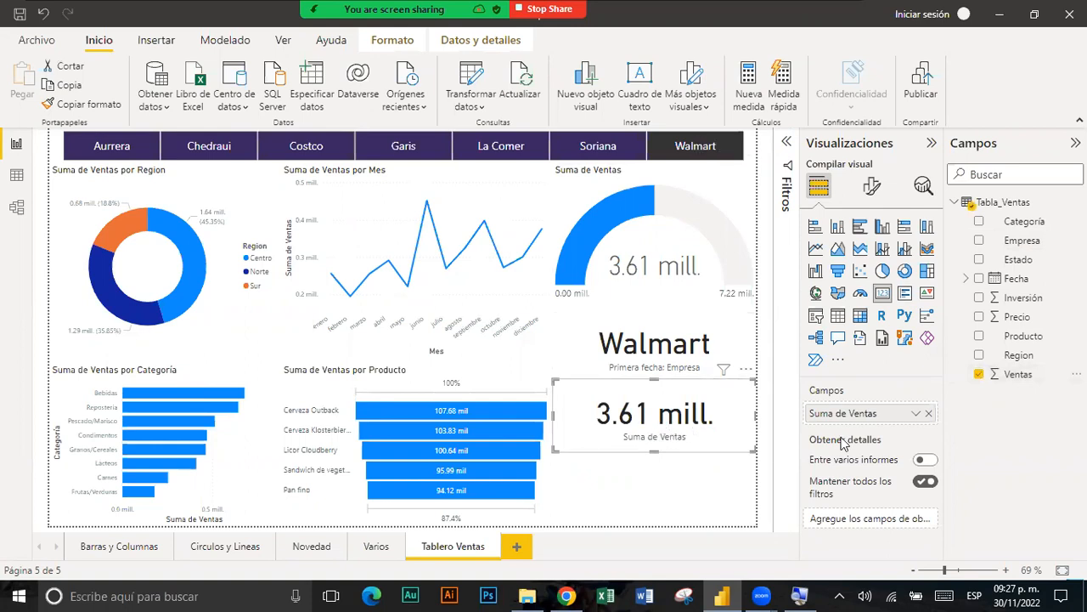
pyautogui.click(918, 414)
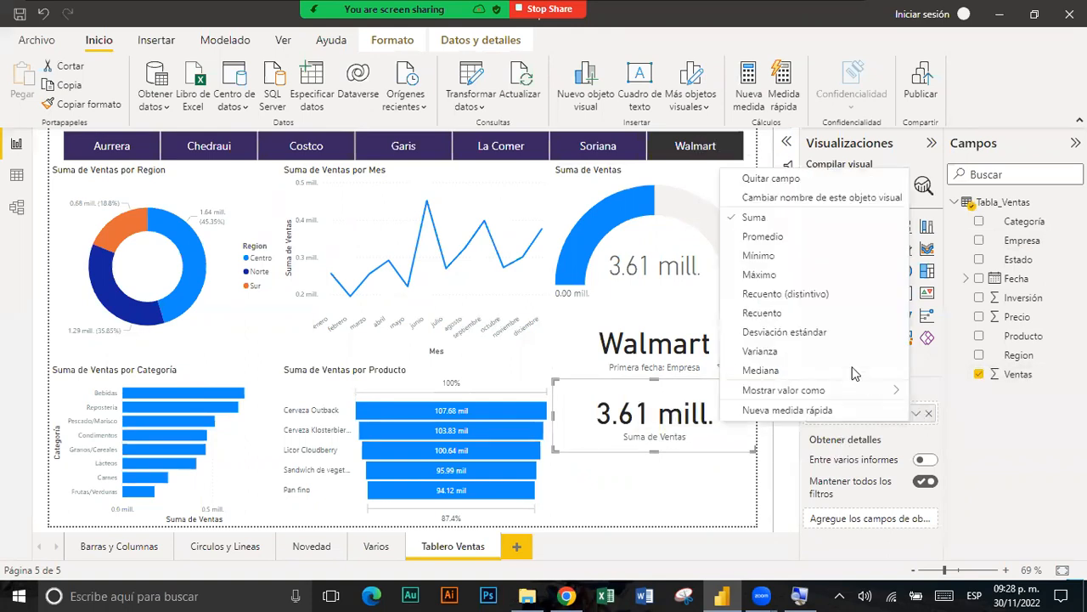
pyautogui.click(756, 316)
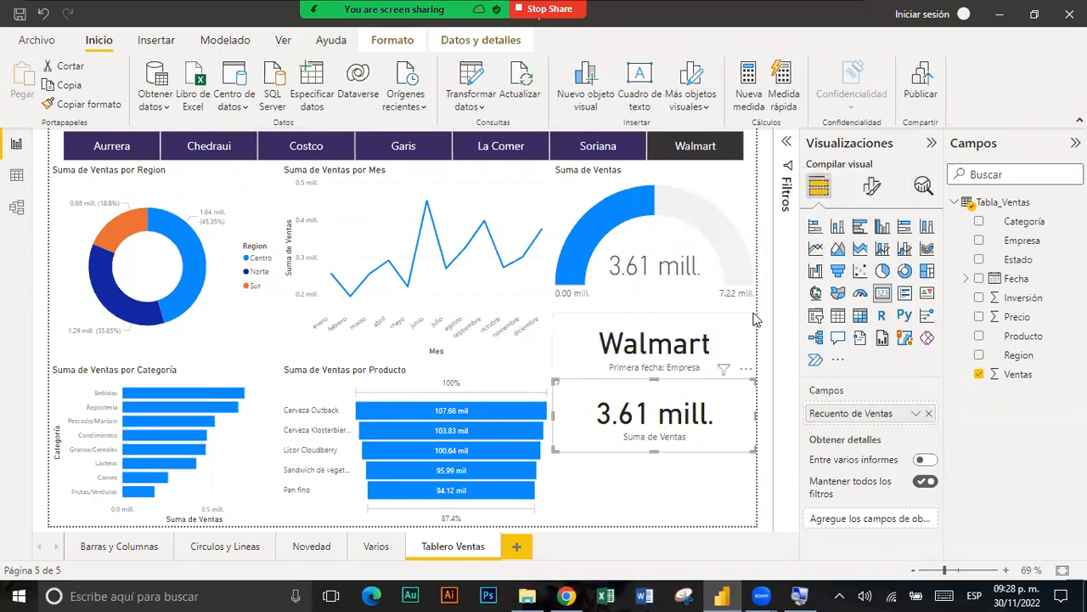
pyautogui.click(661, 476)
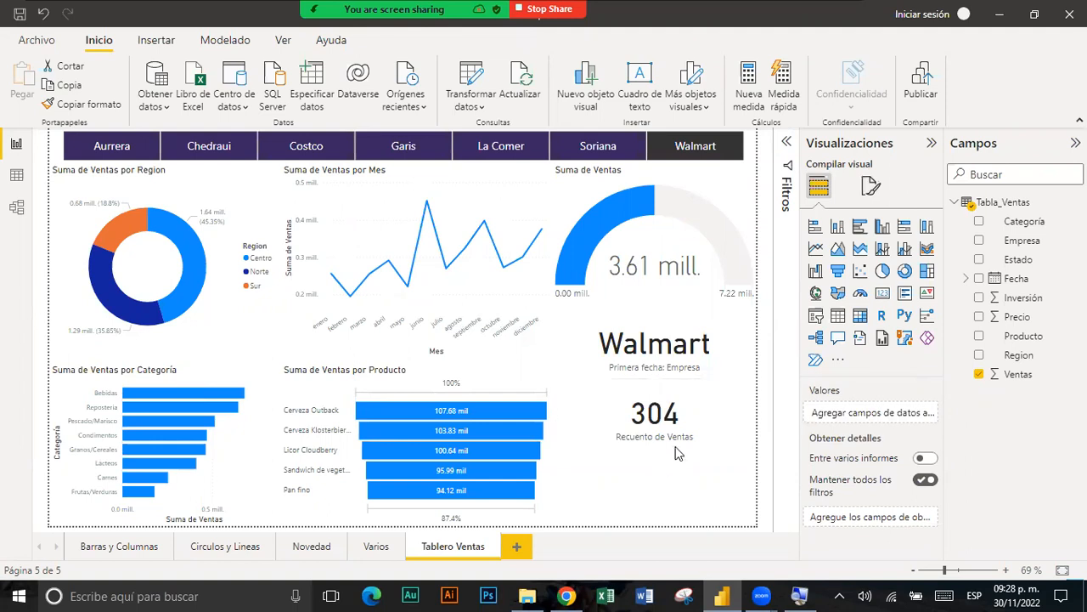
# - Insert a third card and fit it into the space beneath the Recuento de Ventas card
pyautogui.click(885, 297)
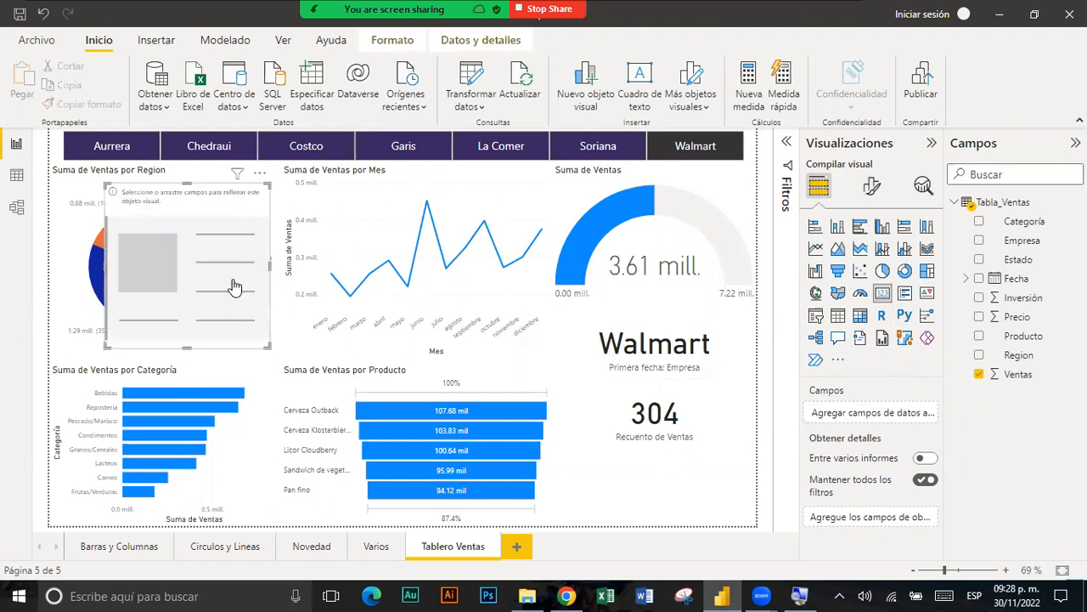
pyautogui.moveTo(228, 309); pyautogui.dragTo(694, 476)
pyautogui.moveTo(605, 379); pyautogui.dragTo(561, 462)
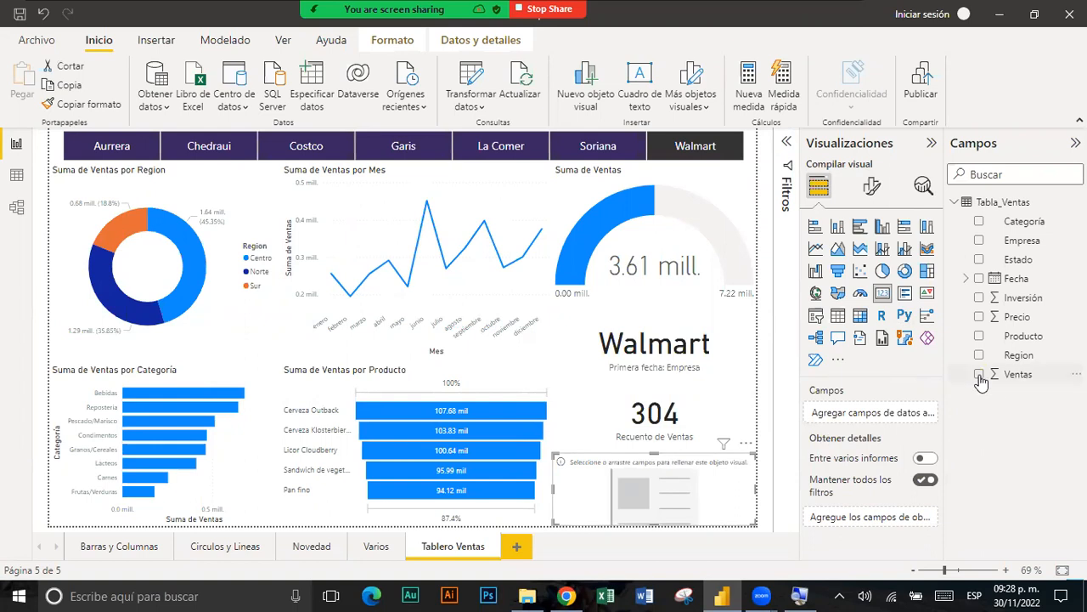
# - Show Precio in the empty bottom card with its aggregation set to Promedio, and filter the dashboard to Garis
pyautogui.click(979, 318)
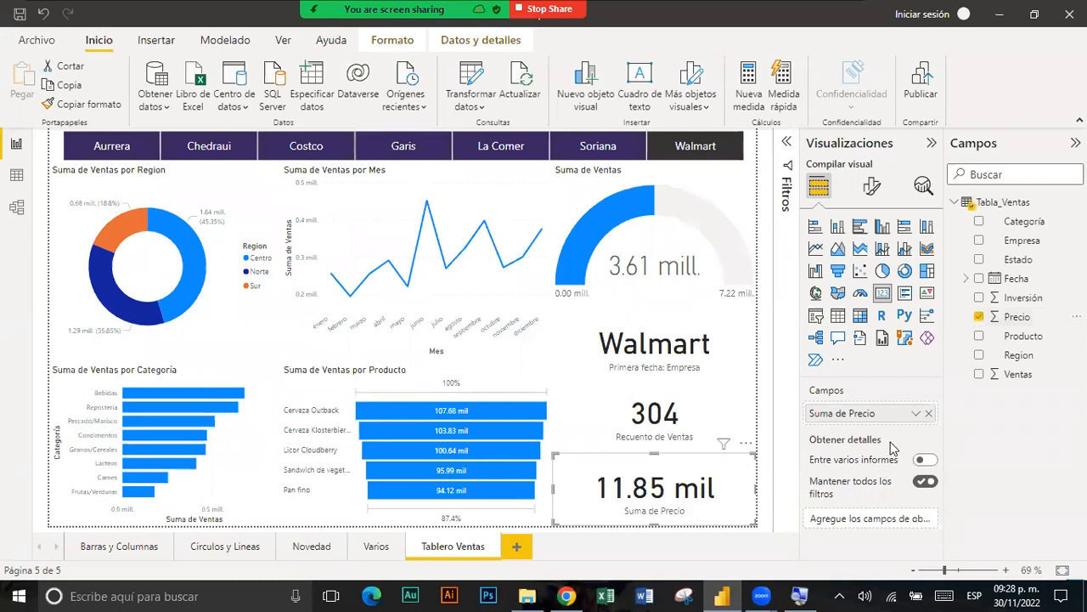
pyautogui.click(915, 415)
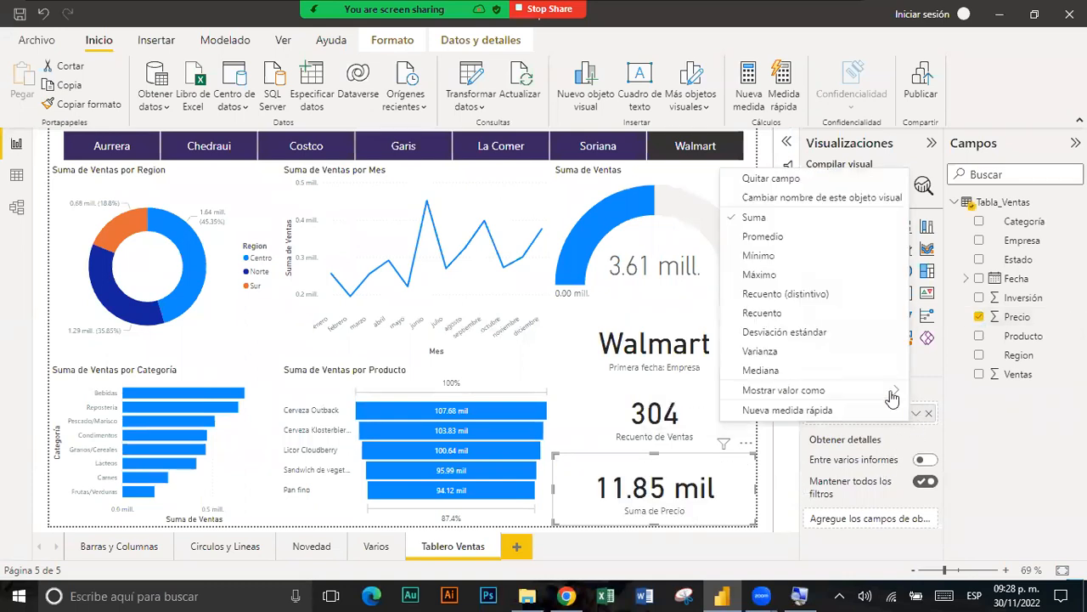
pyautogui.click(764, 237)
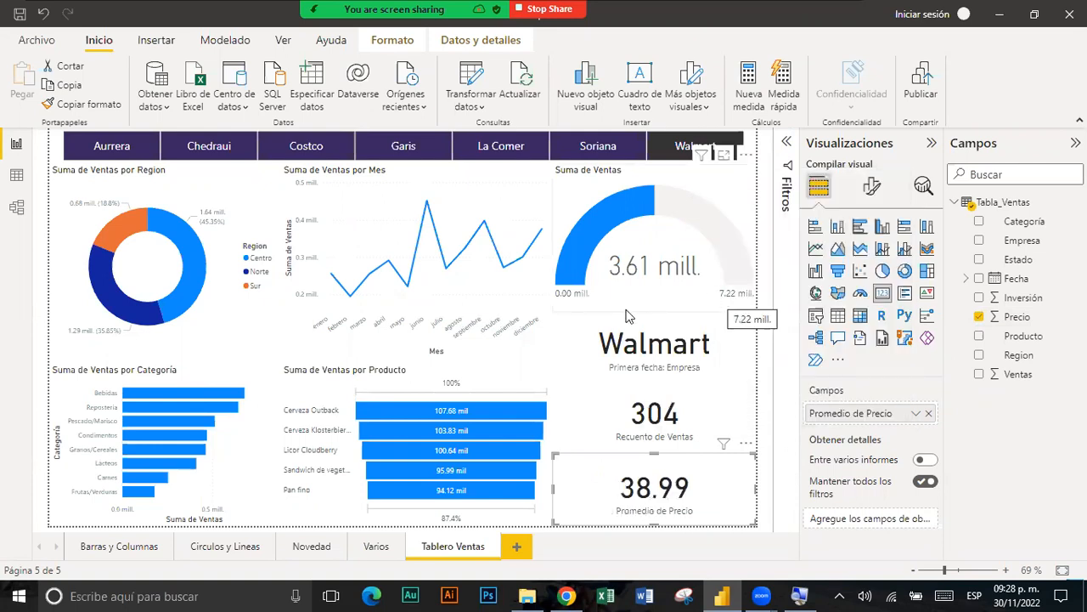
pyautogui.click(388, 149)
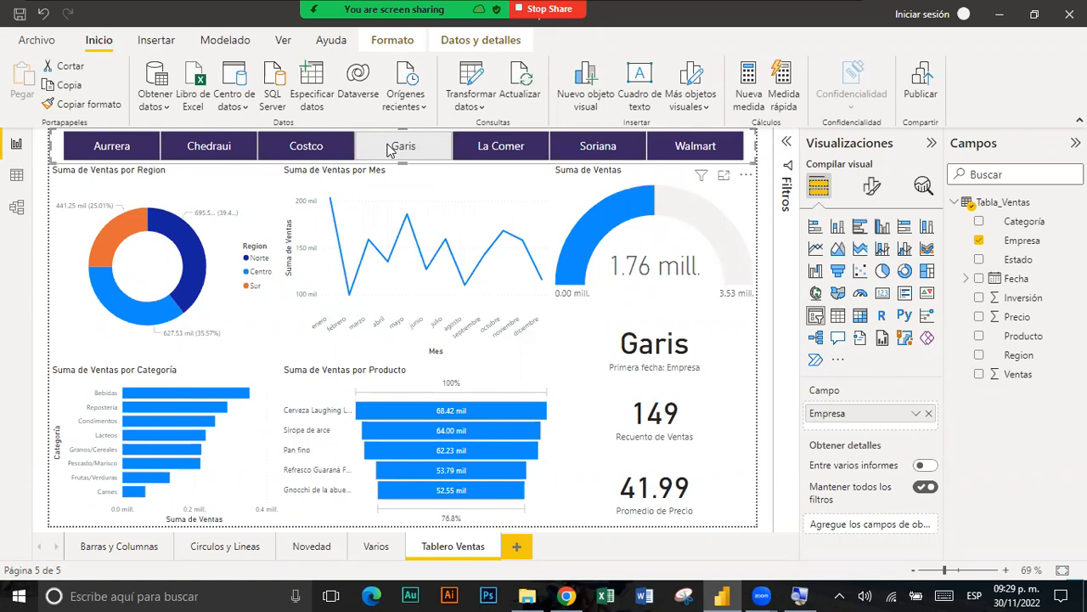
# - Save the report to Escritorio as a Power BI file named Tablero Ventas
pyautogui.click(49, 45)
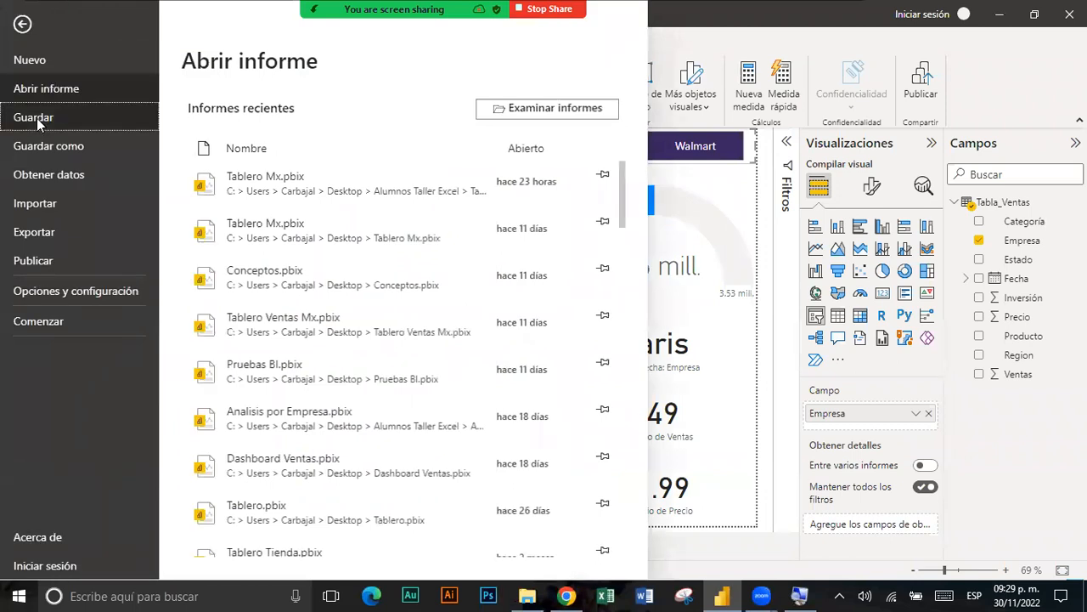
pyautogui.click(36, 118)
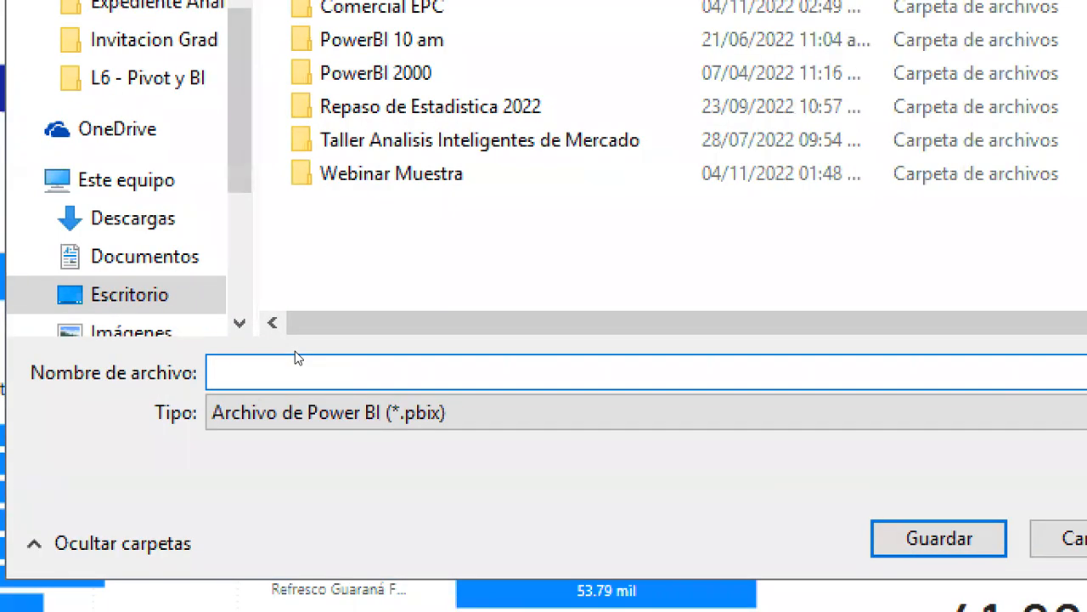
pyautogui.write('Tablero Ventas')
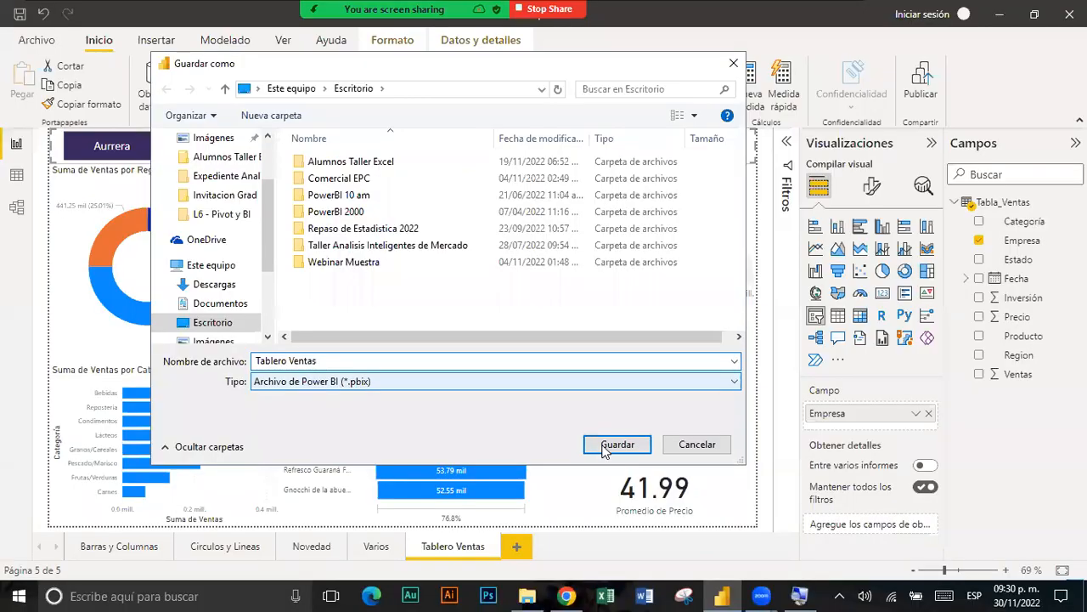
pyautogui.click(604, 450)
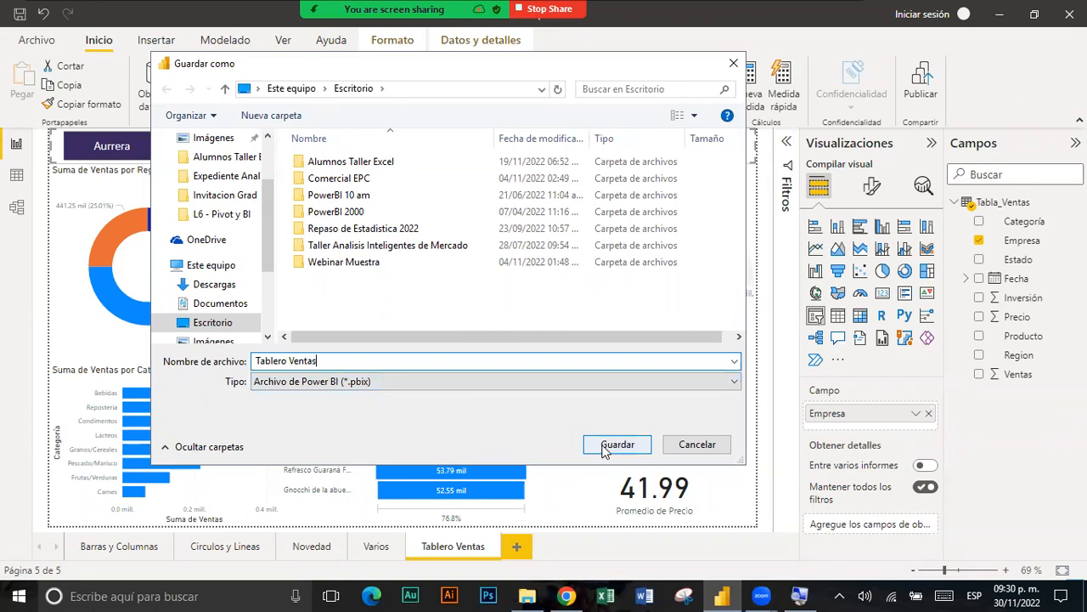
pyautogui.click(605, 450)
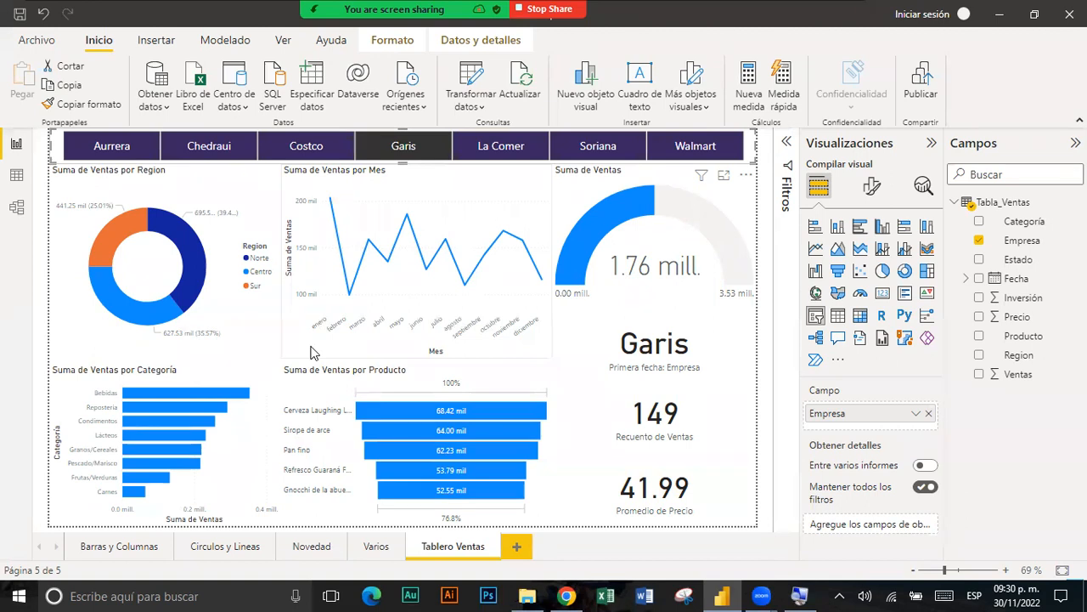
# - Hide the Region donut's legend and recolour its segments: Norte dark purple #50005c, Centro dark gold, Sur dark red
pyautogui.click(169, 283)
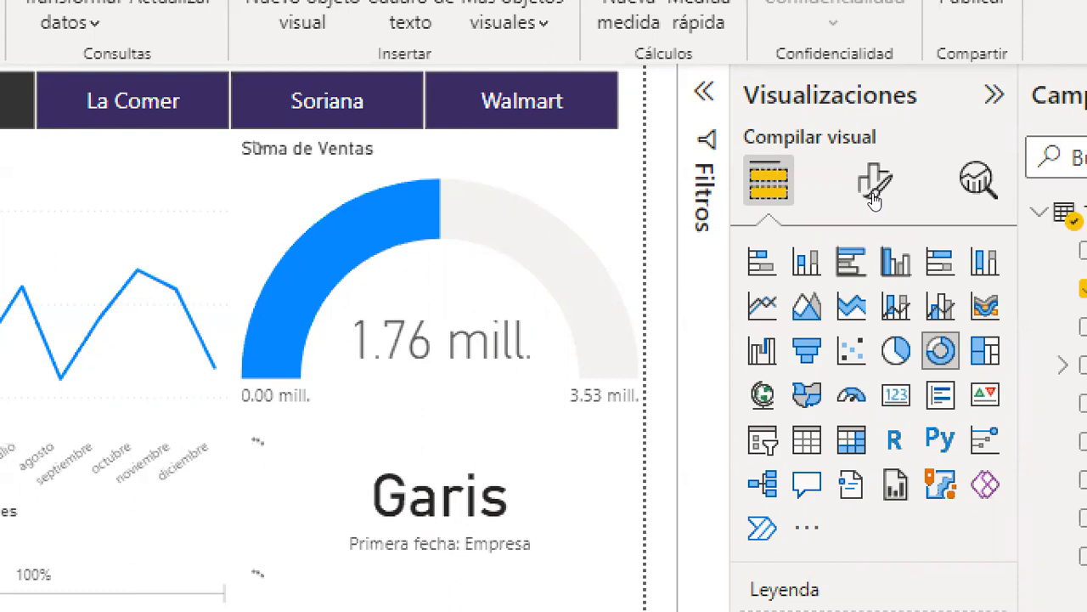
pyautogui.click(874, 199)
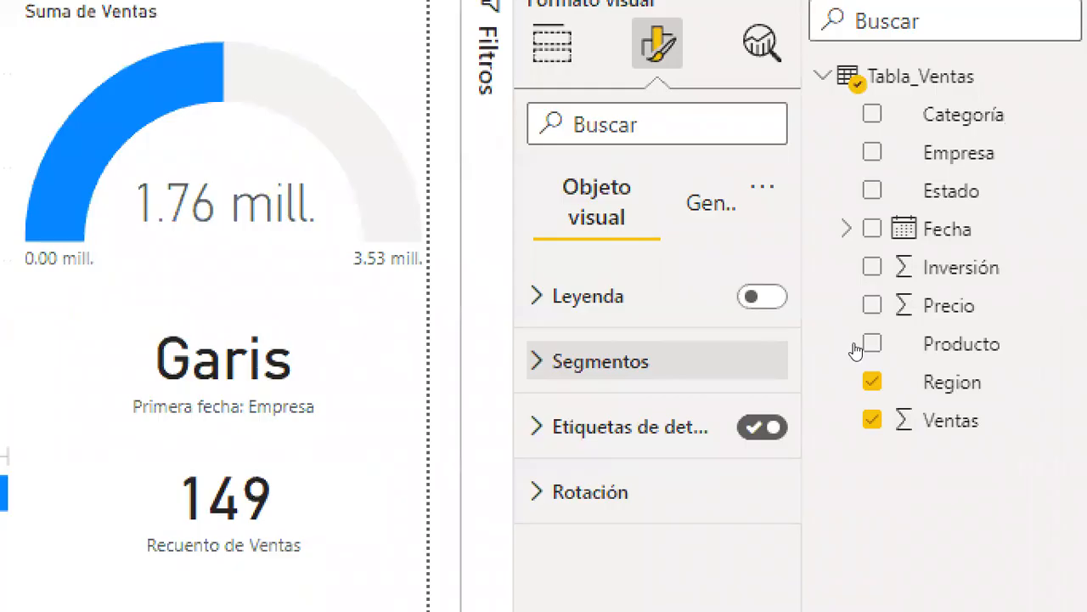
pyautogui.click(601, 361)
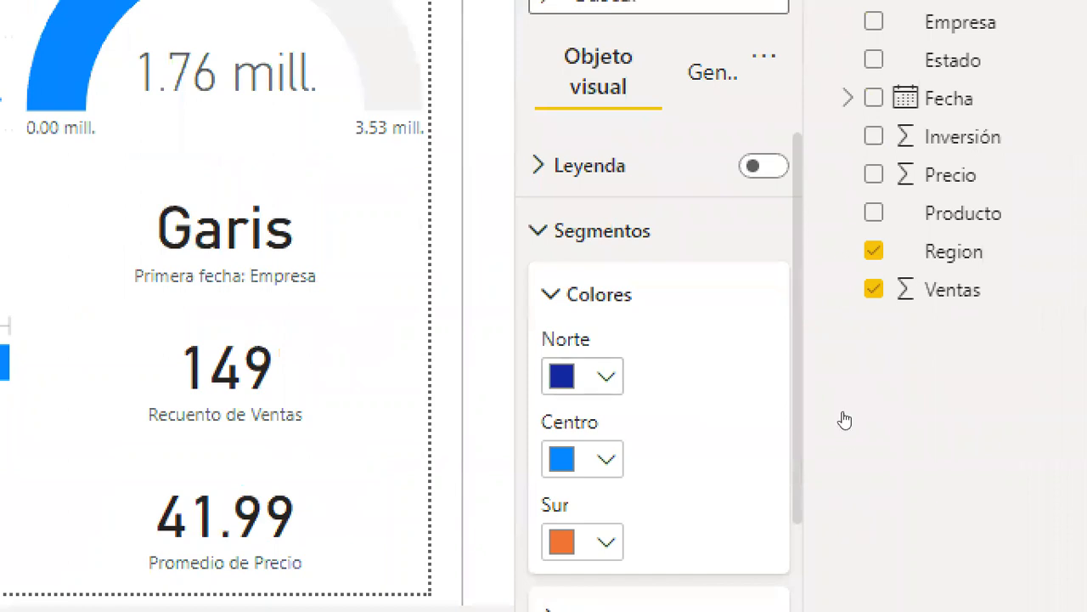
pyautogui.click(583, 376)
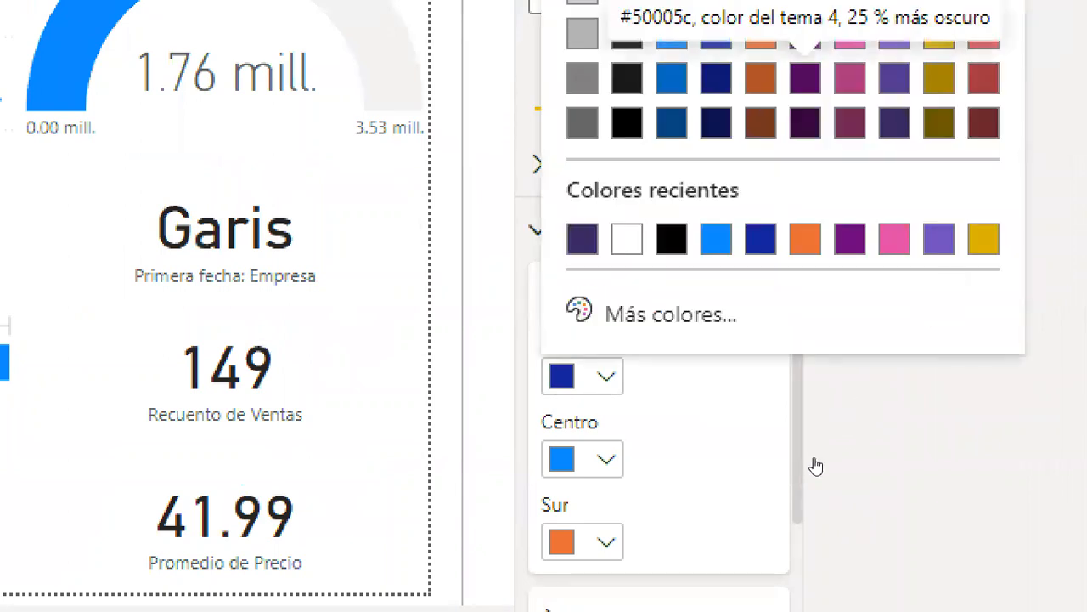
pyautogui.click(804, 77)
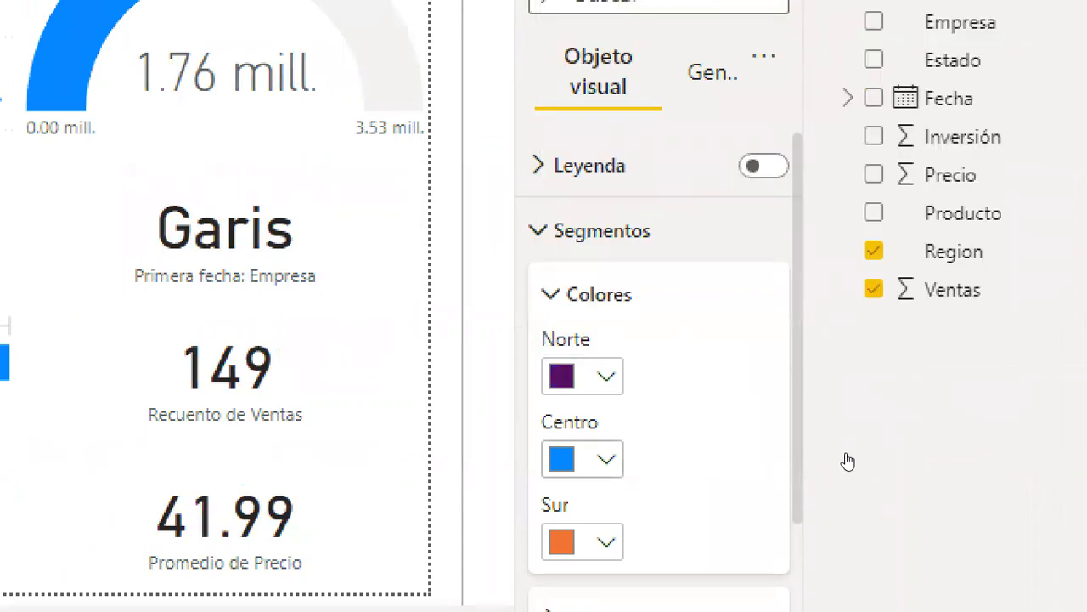
pyautogui.click(583, 458)
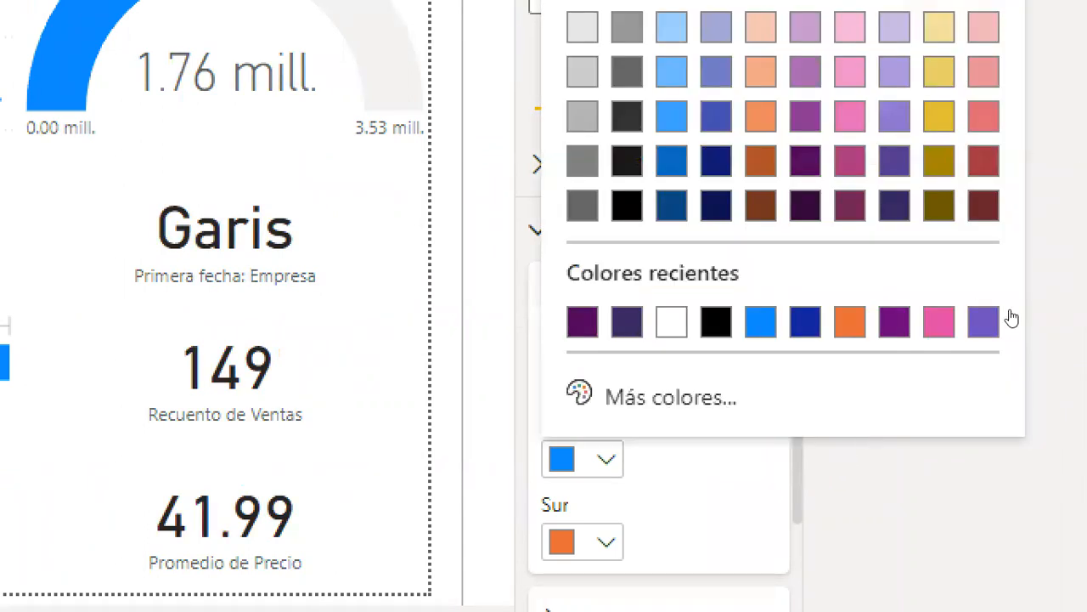
pyautogui.click(939, 160)
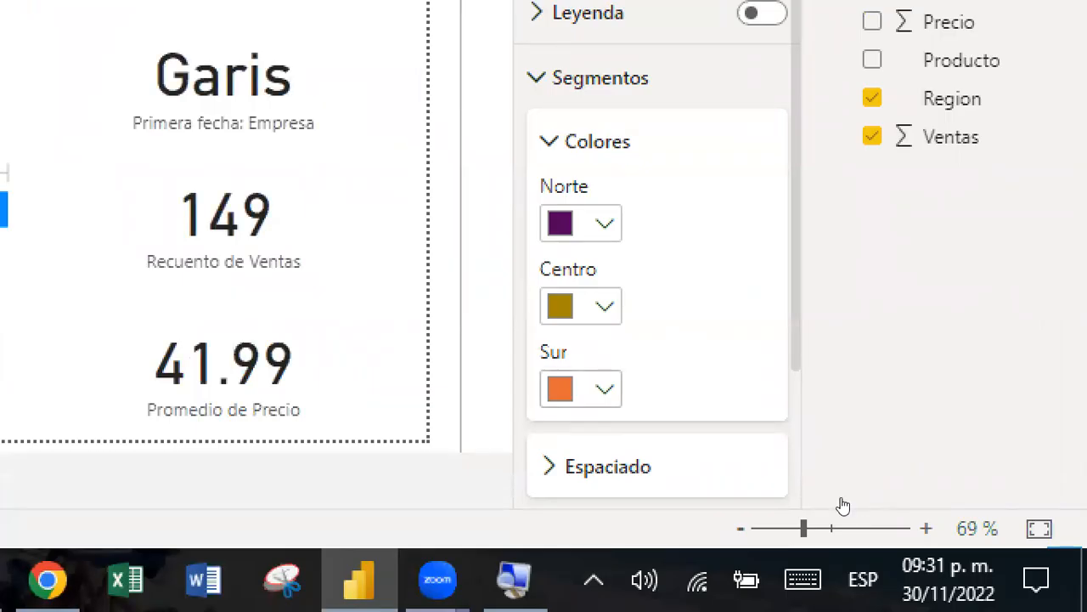
pyautogui.click(604, 389)
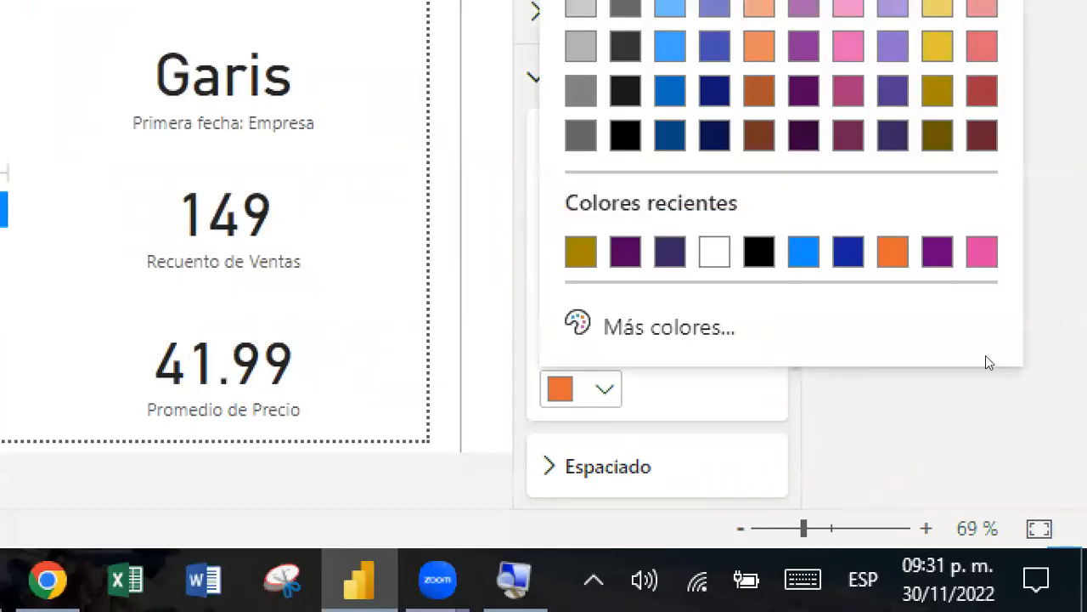
pyautogui.click(982, 91)
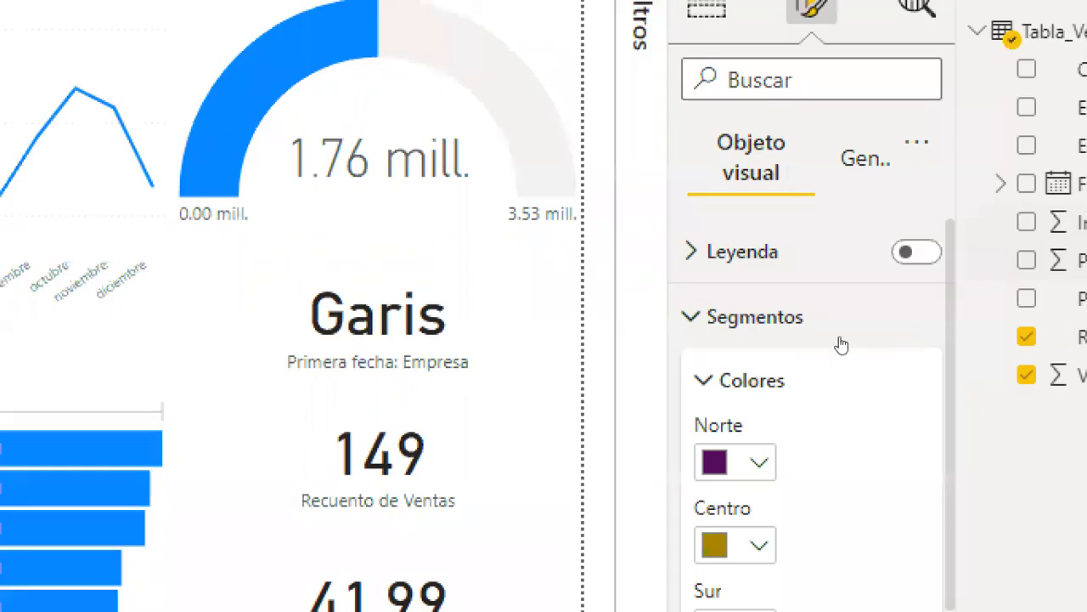
pyautogui.click(838, 337)
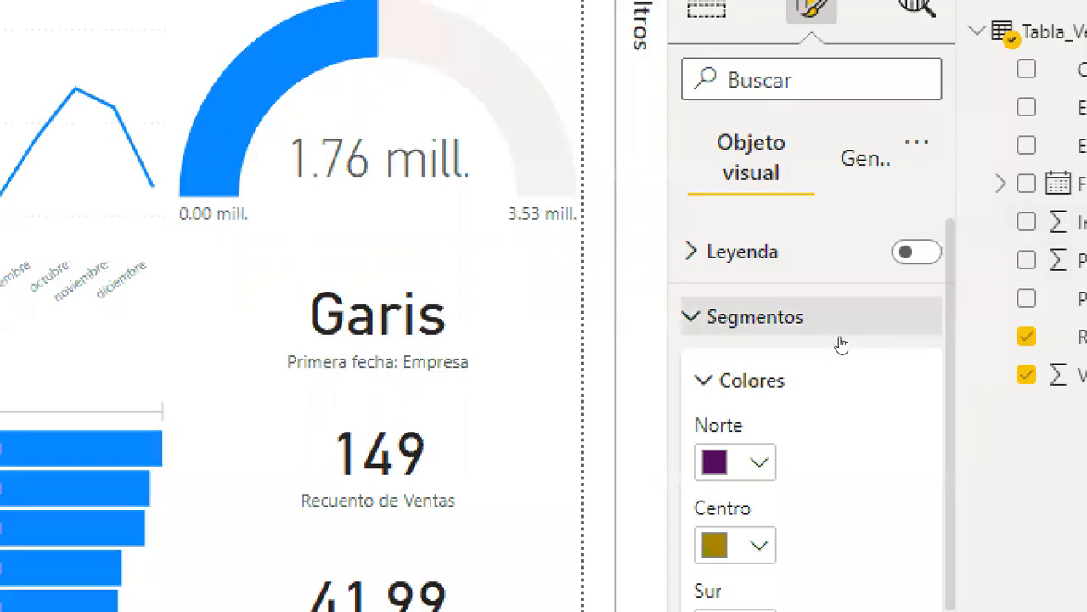
# - Set the content of the donut's detail labels to Categoría, porcentaje del total
pyautogui.click(836, 382)
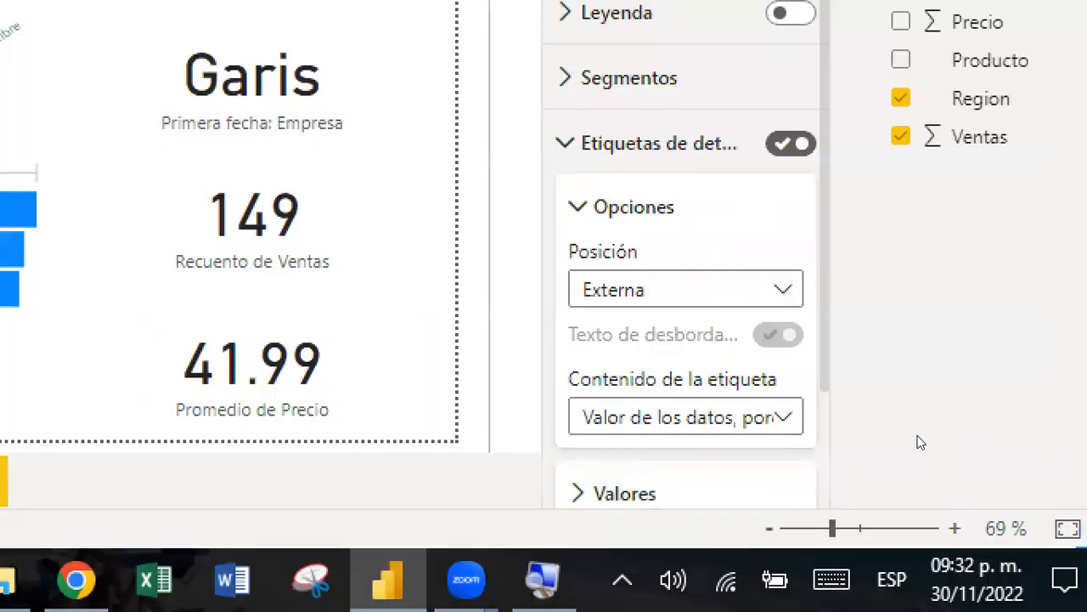
pyautogui.scroll(-2, 898, 413)
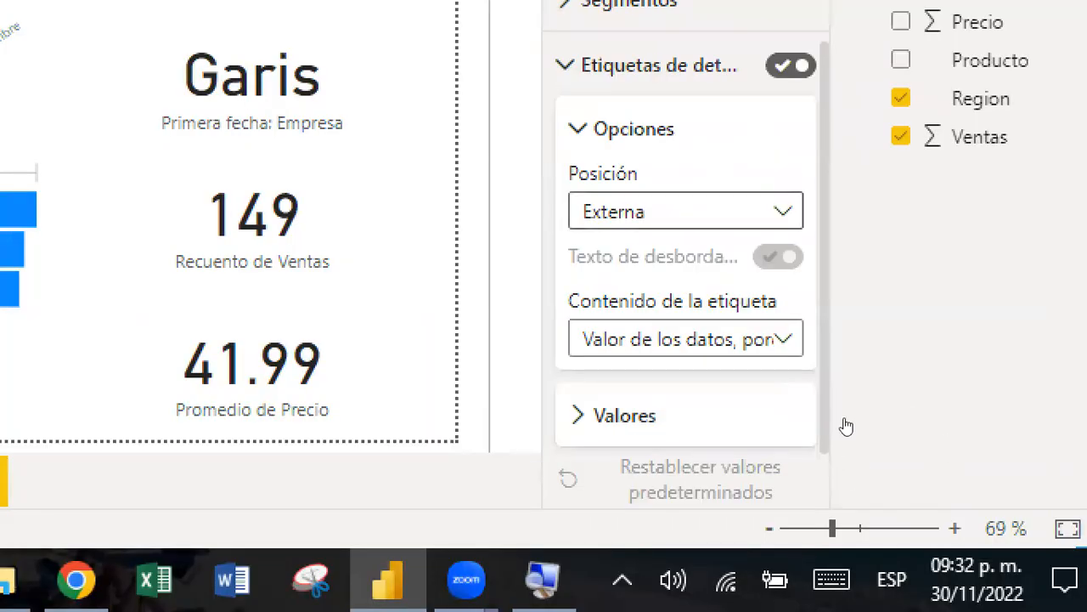
pyautogui.press('Return')
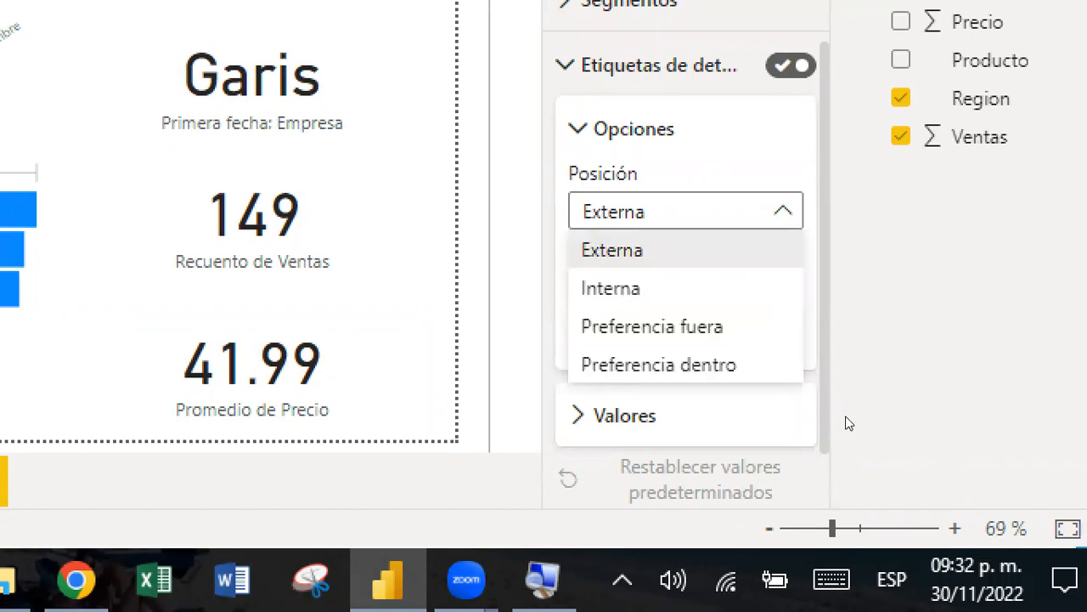
pyautogui.press('Escape')
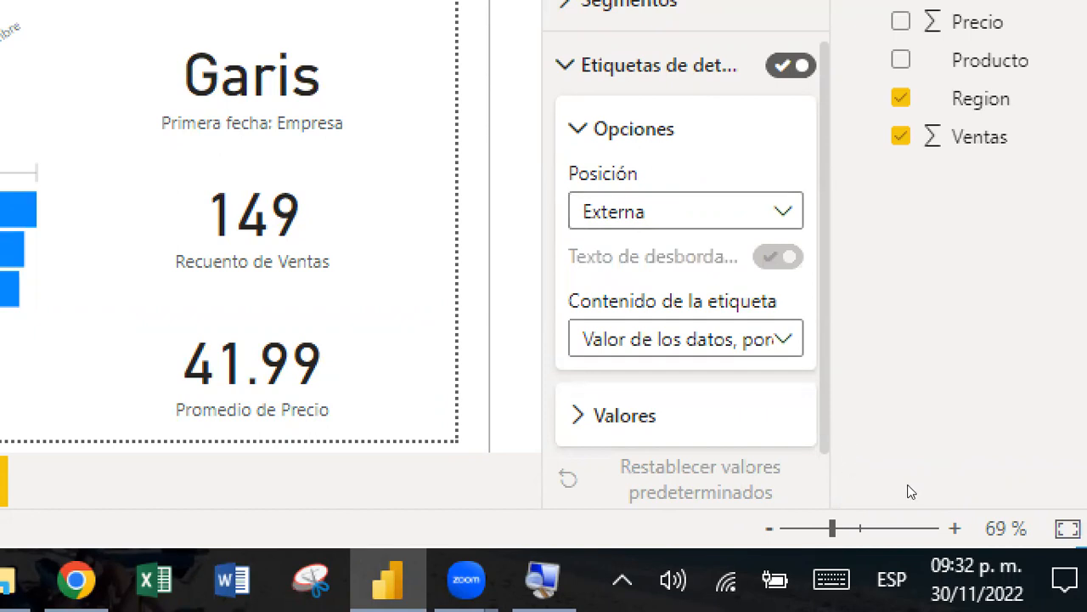
pyautogui.scroll(-1, 925, 484)
pyautogui.press('Tab')
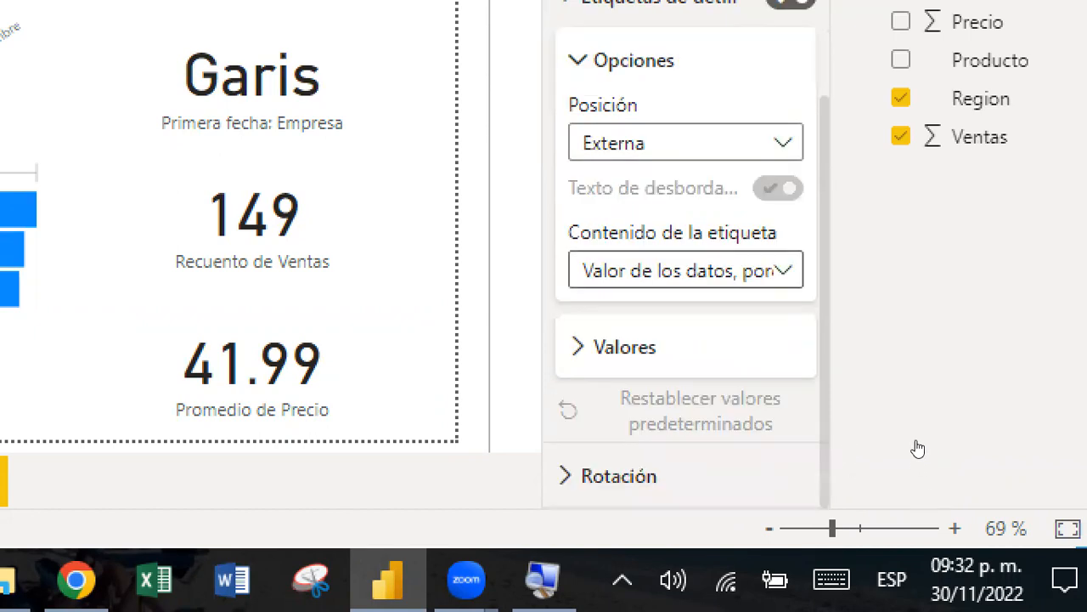
pyautogui.press('Return')
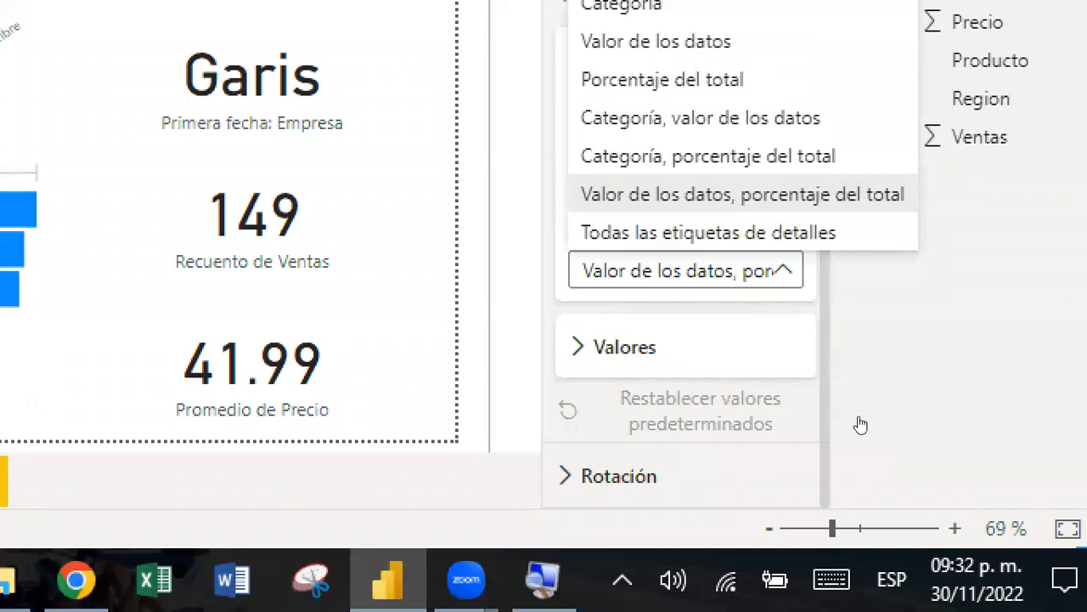
pyautogui.press('Down')
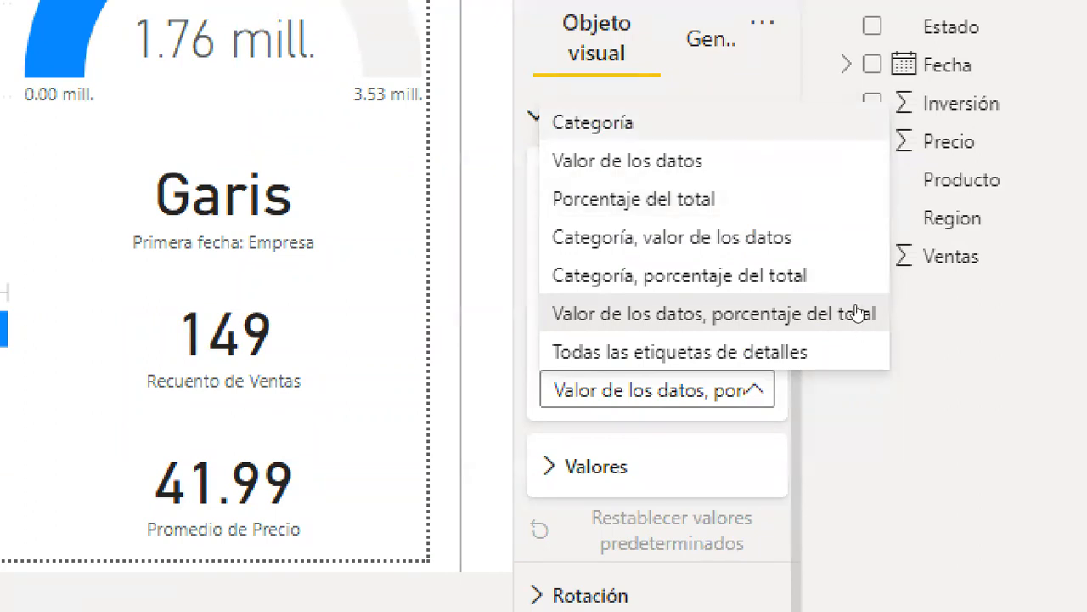
pyautogui.click(868, 392)
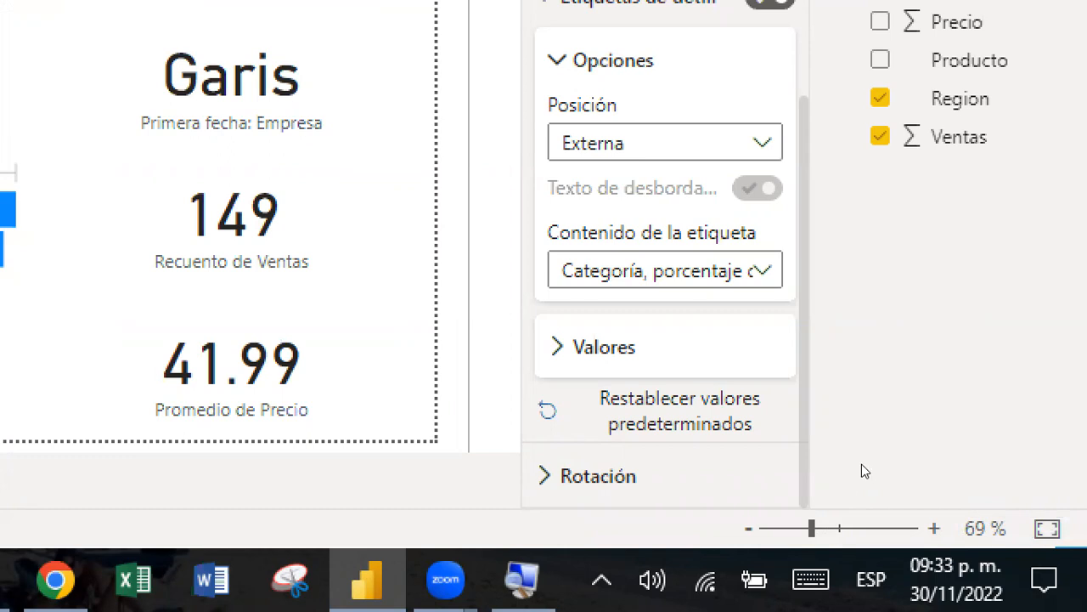
# - Make the donut's detail label text black and set its font size to 12
pyautogui.click(604, 347)
pyautogui.scroll(-1, 863, 473)
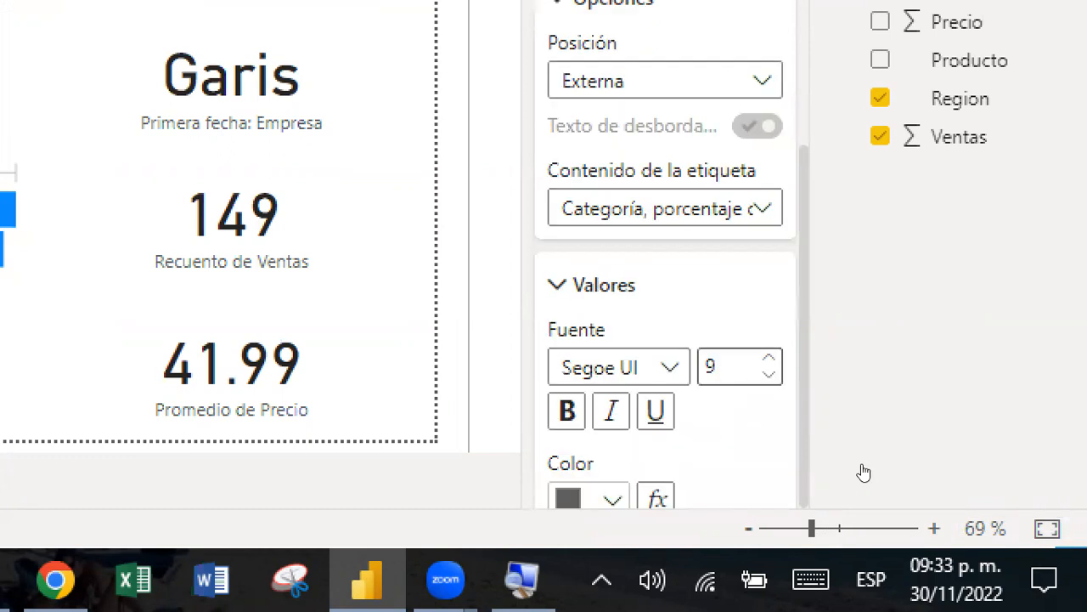
pyautogui.scroll(-3, 851, 474)
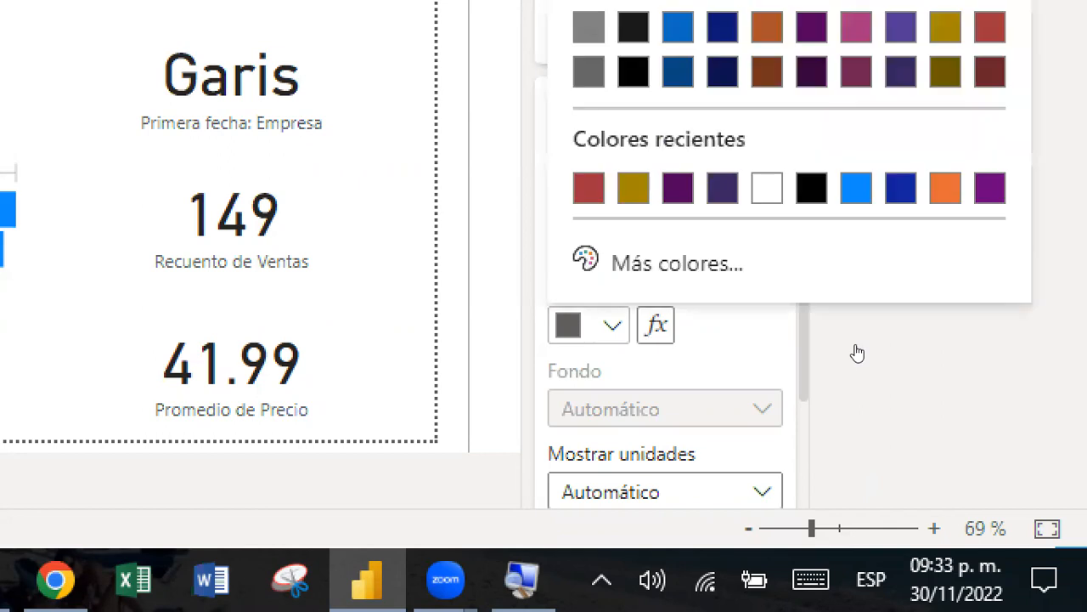
pyautogui.click(903, 390)
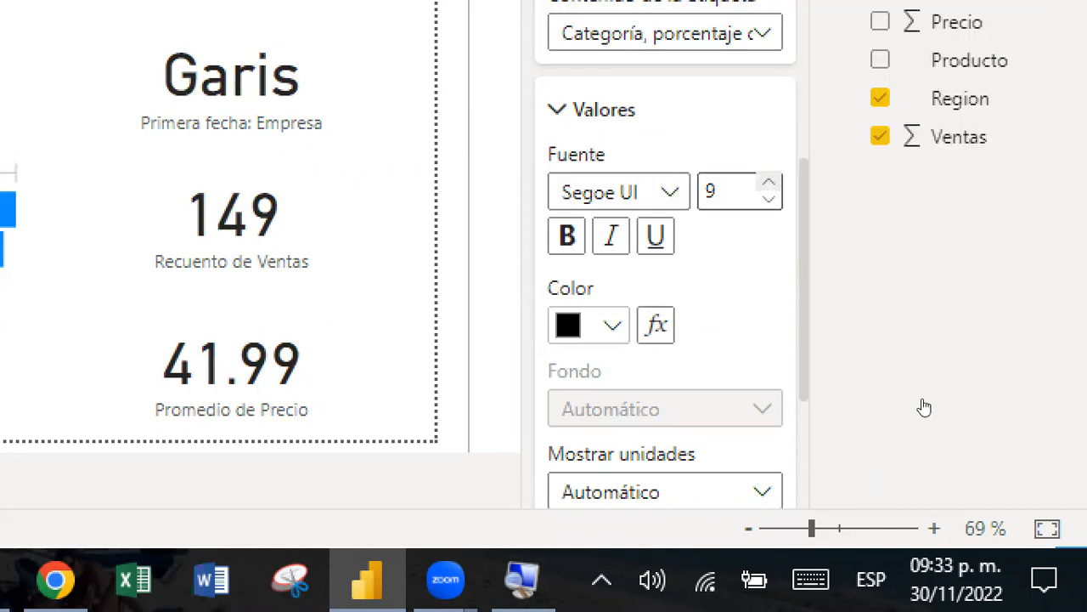
pyautogui.press('BackSpace')
pyautogui.write('12')
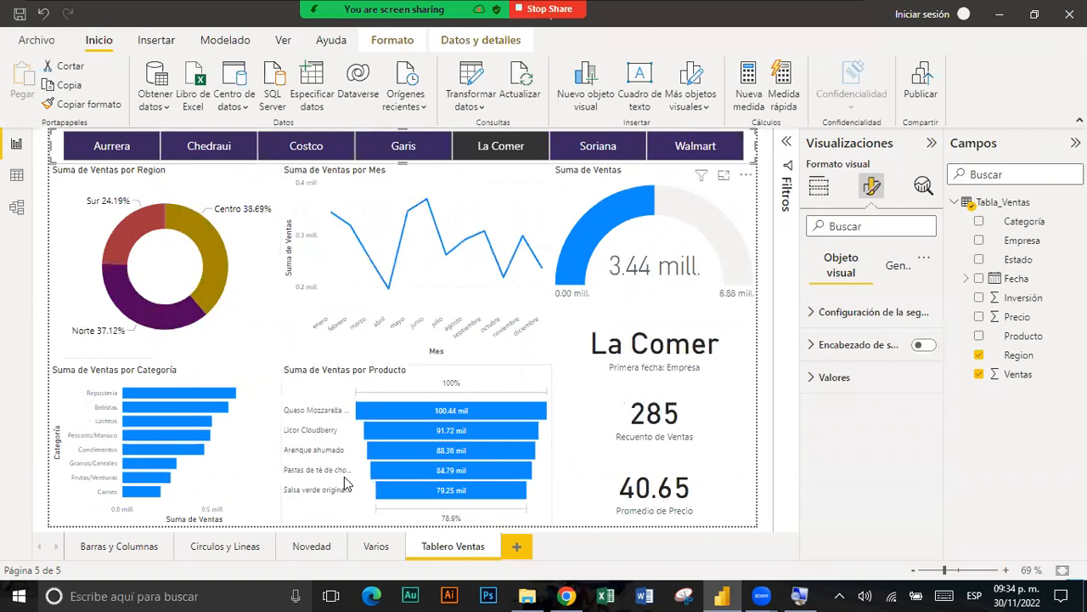
# - Switch the Empresa slicer to Garis and back to La Comer to check how the visuals respond
pyautogui.click(408, 148)
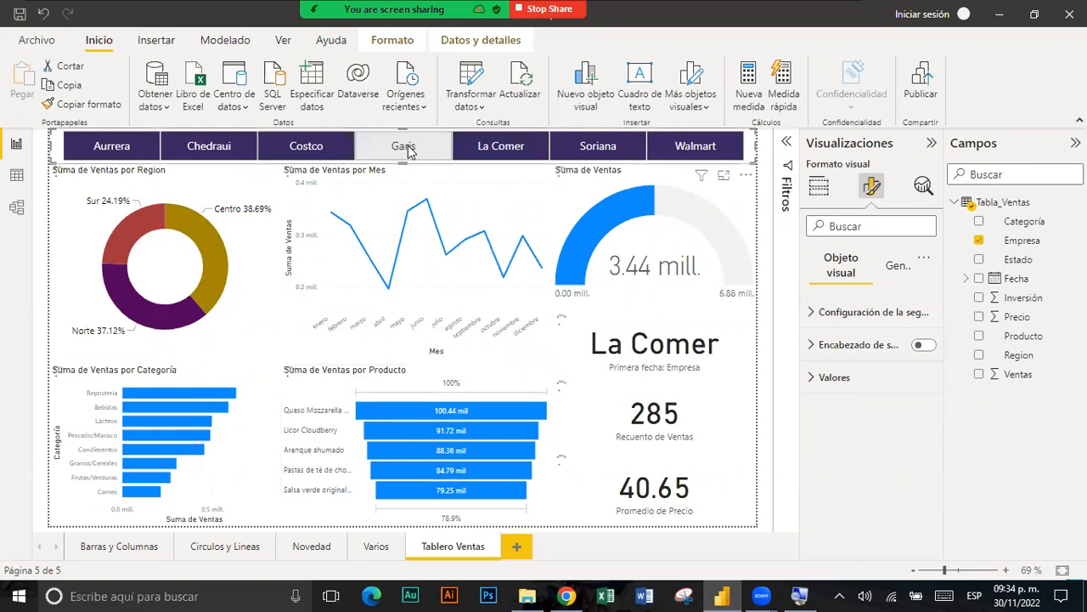
pyautogui.click(501, 147)
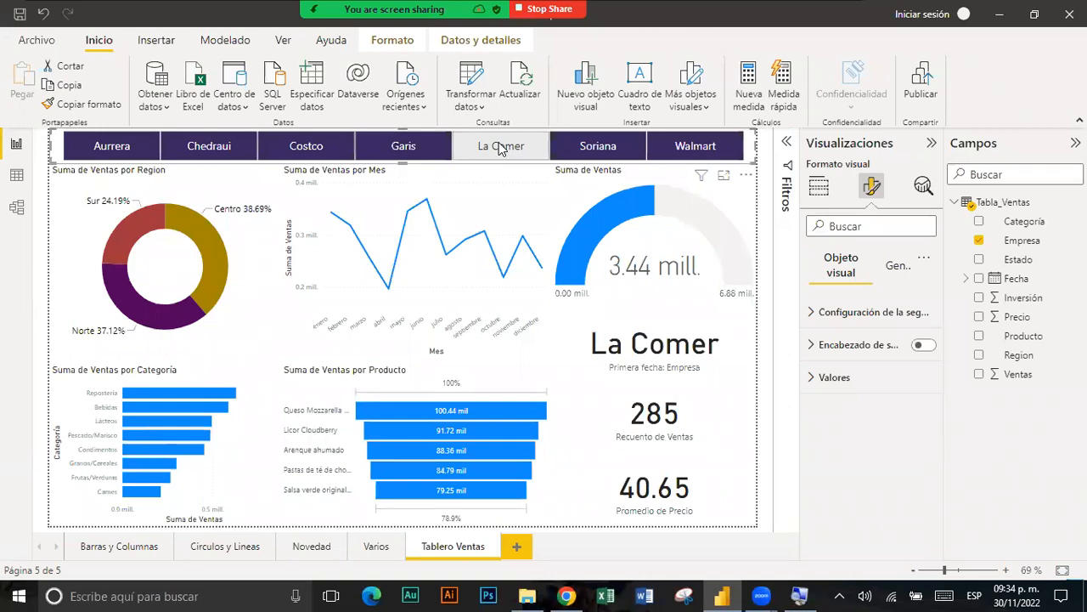
# - Turn off the Y-axis title of the Suma de Ventas por Categoría bar chart
pyautogui.click(200, 377)
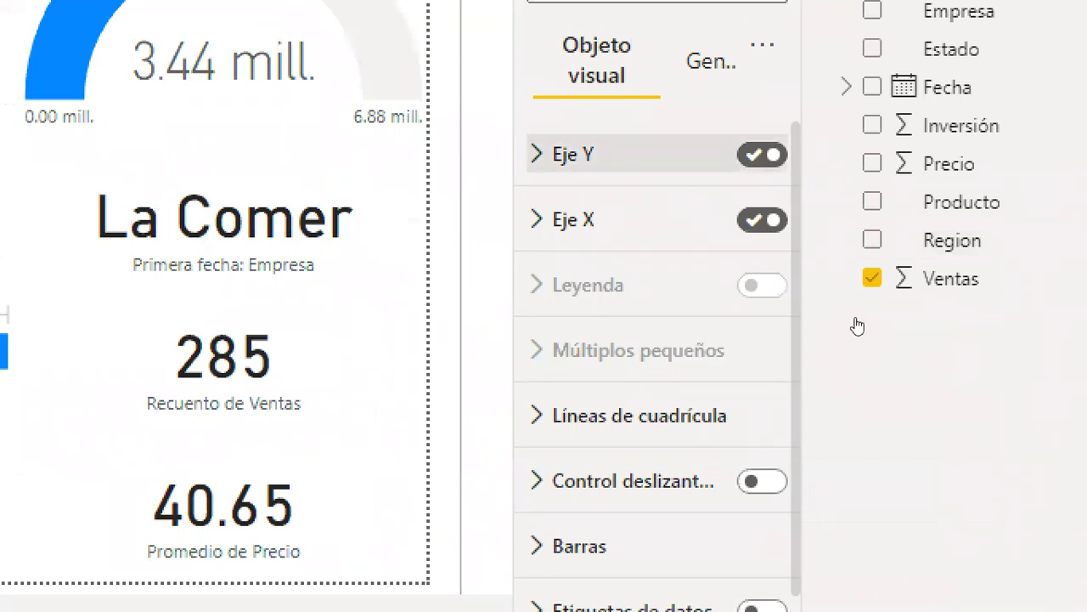
pyautogui.click(574, 154)
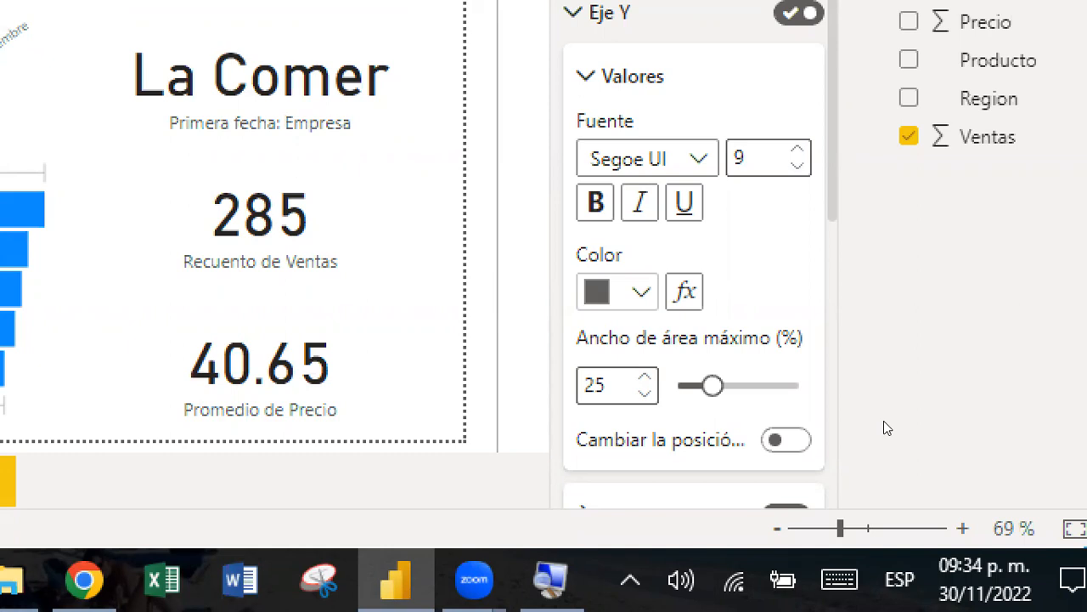
pyautogui.scroll(-4, 693, 255)
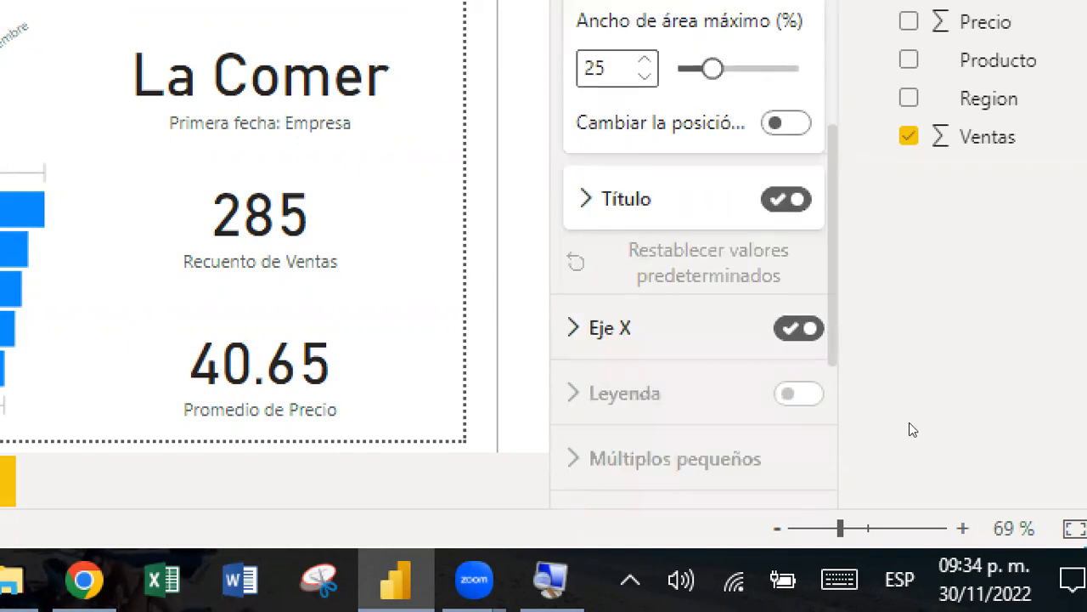
pyautogui.click(787, 200)
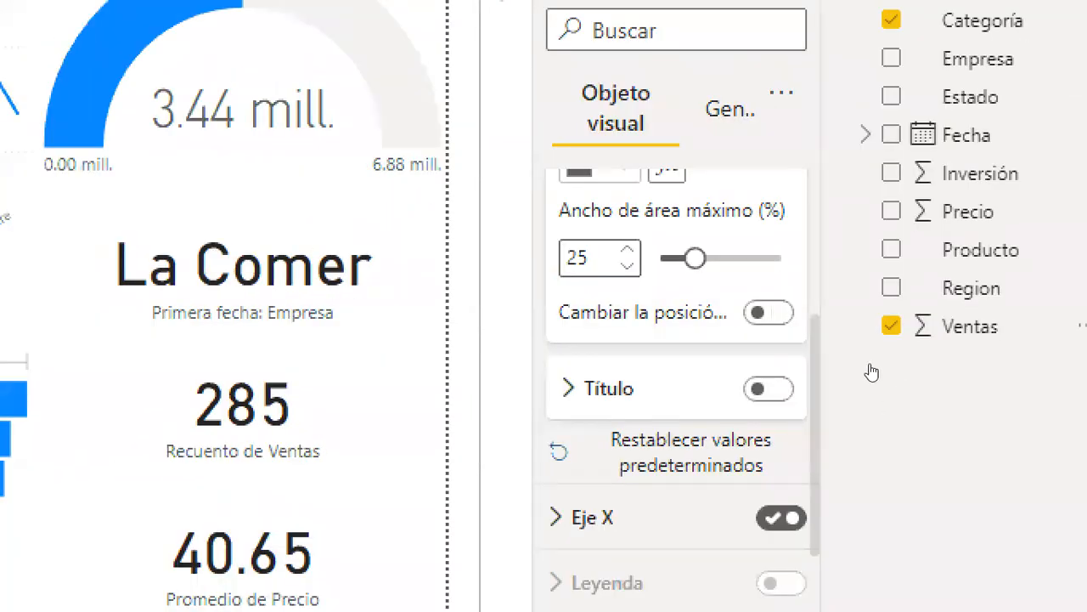
# - Make the bar chart's Y-axis value text black and set its font size to 10
pyautogui.scroll(1, 846, 347)
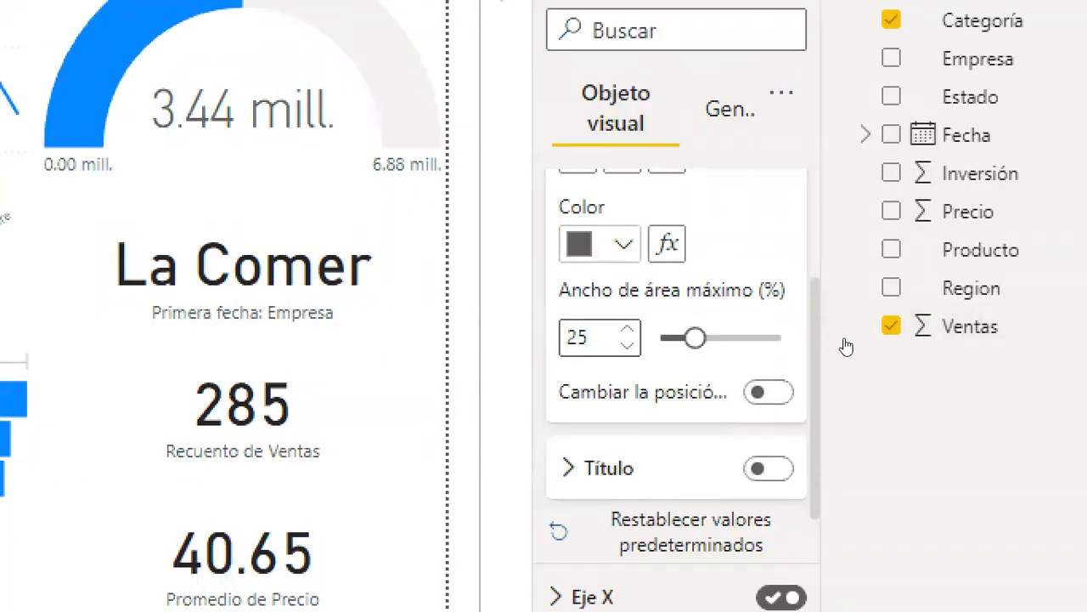
pyautogui.click(623, 244)
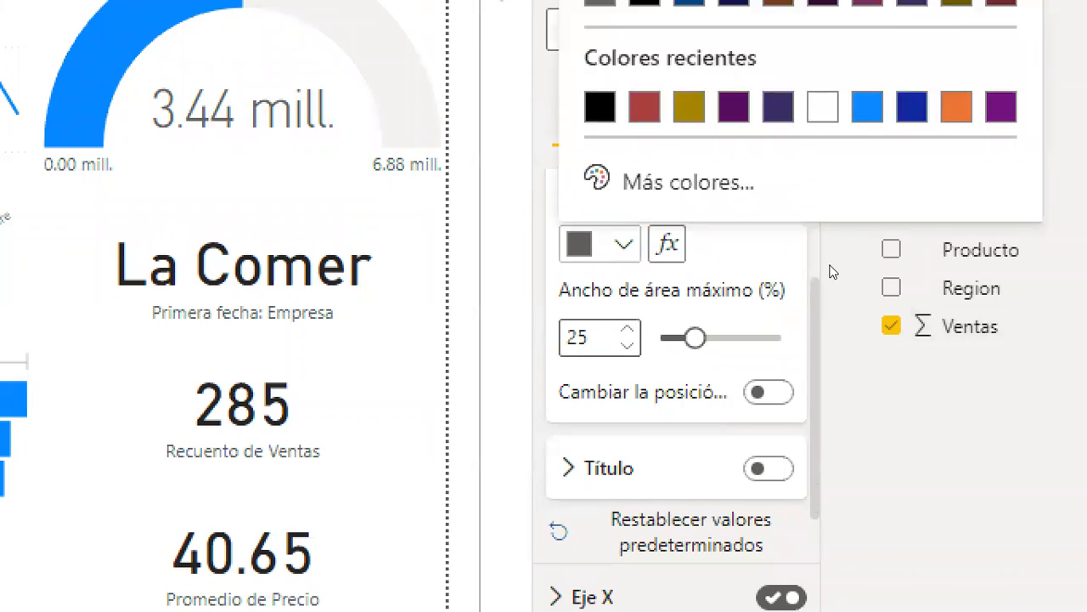
pyautogui.click(600, 107)
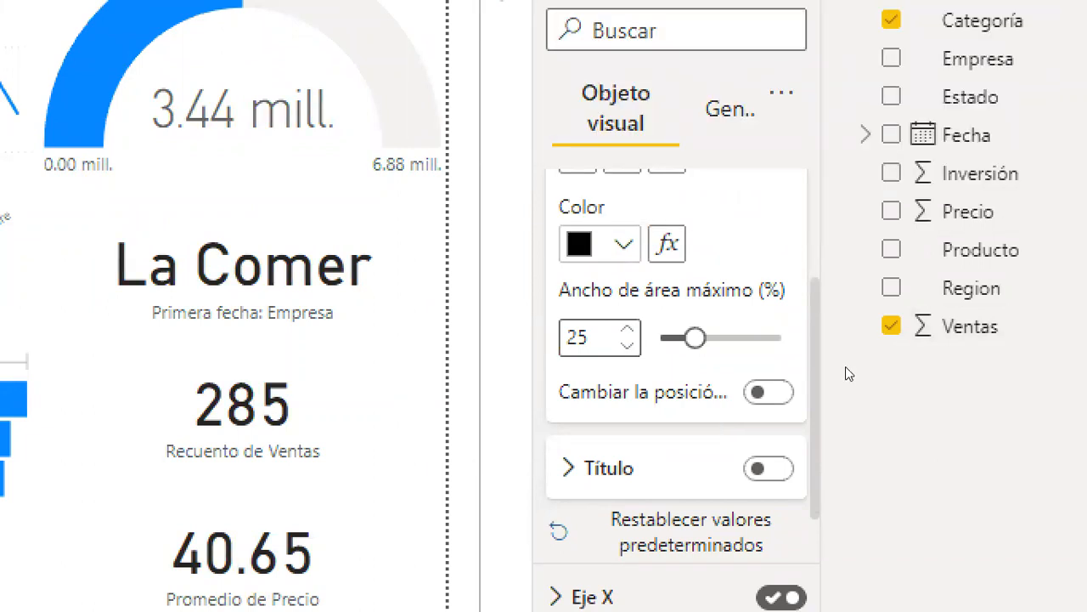
pyautogui.scroll(2, 925, 327)
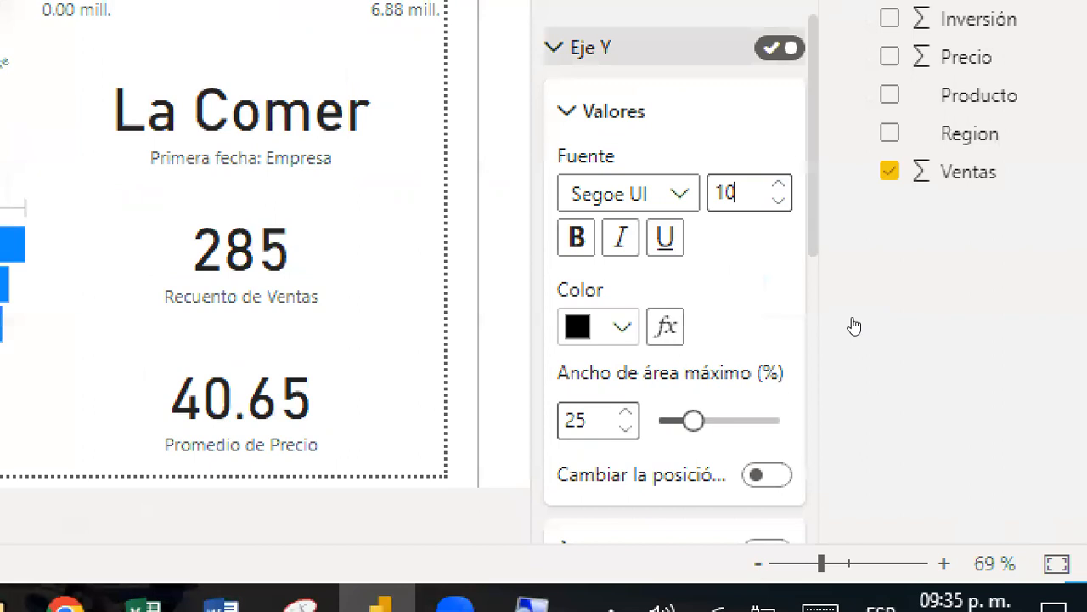
pyautogui.click(853, 322)
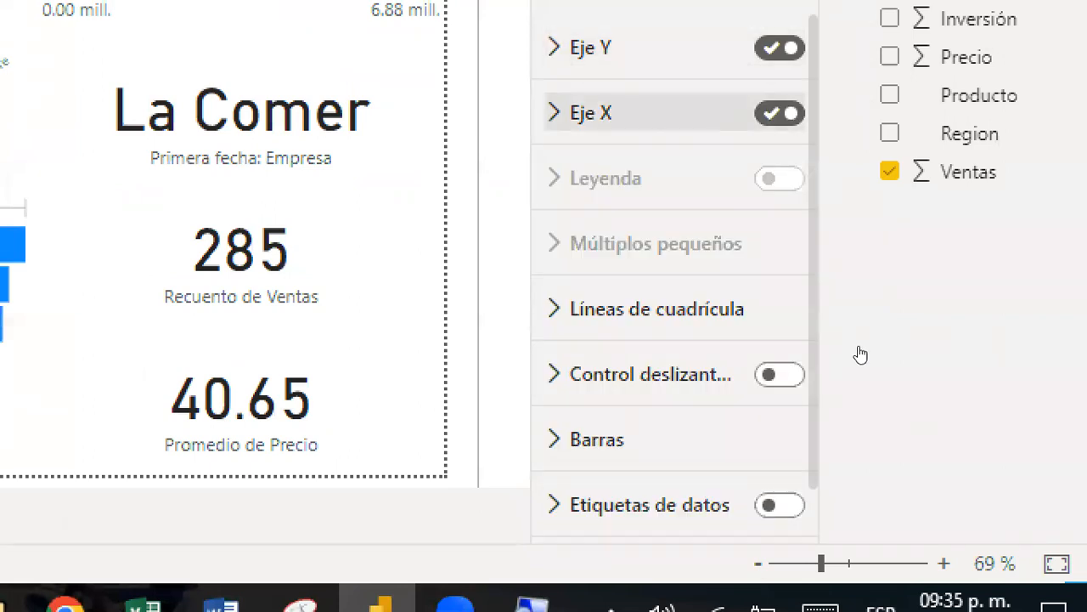
# - Turn off the X axis of the Categoría bar chart and turn on its data labels
pyautogui.click(861, 352)
pyautogui.scroll(-1, 861, 429)
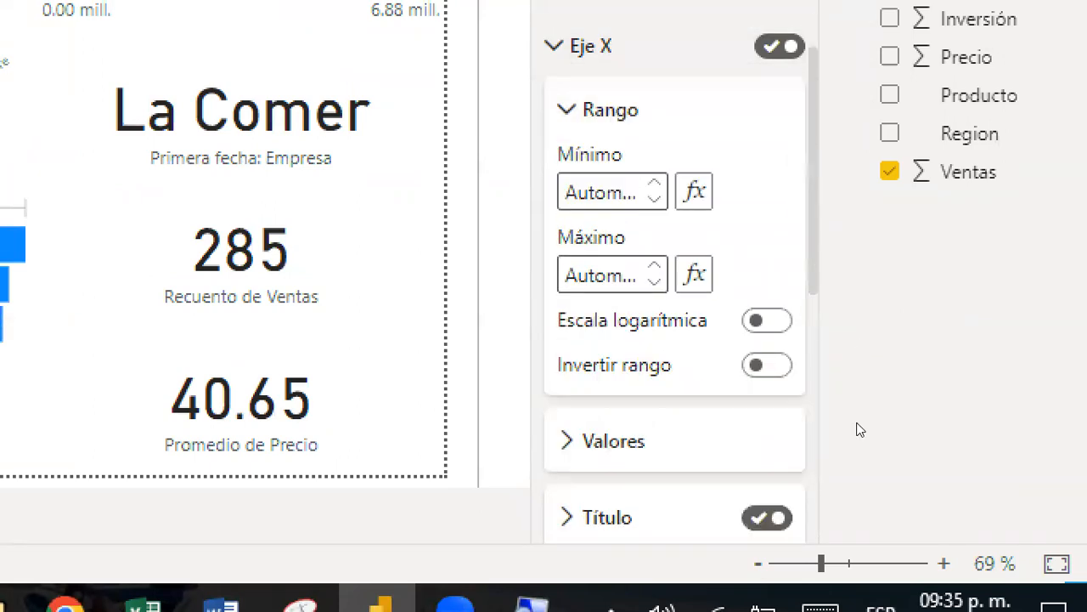
pyautogui.scroll(-1, 861, 430)
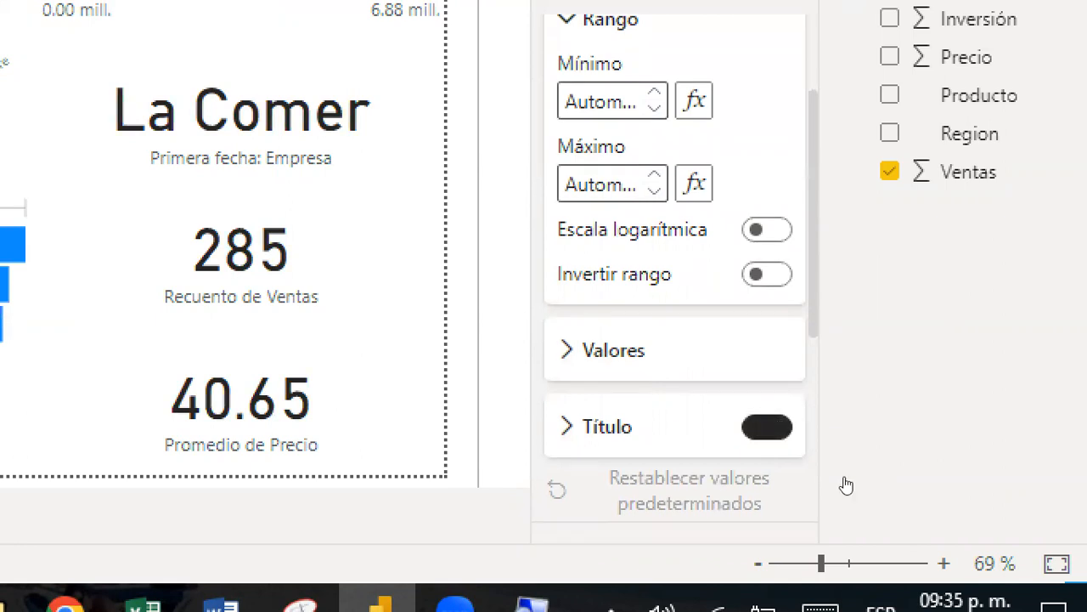
pyautogui.scroll(1, 842, 483)
pyautogui.scroll(1, 843, 339)
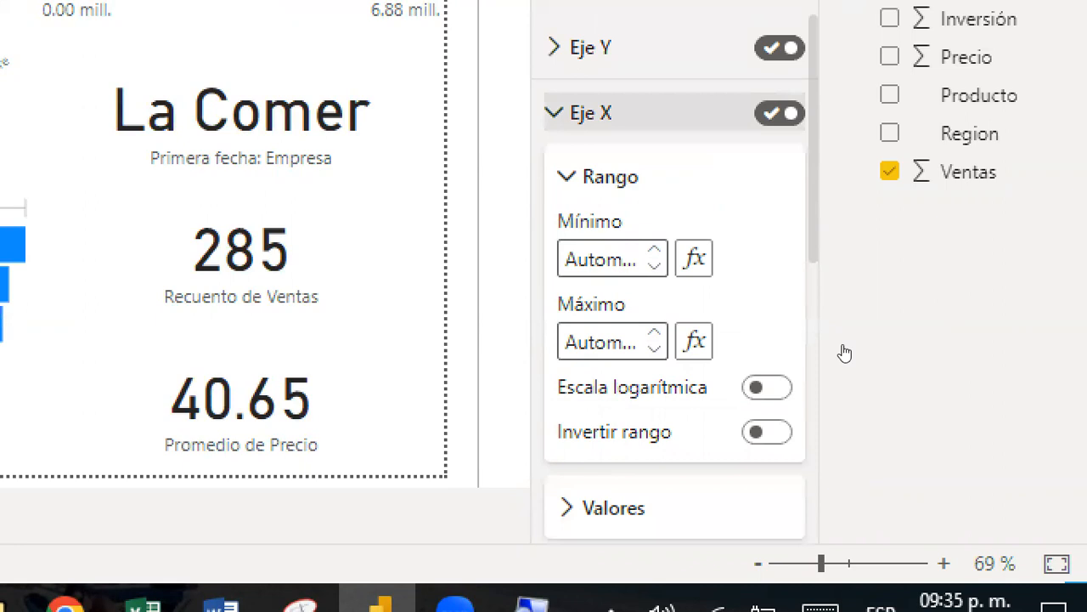
pyautogui.click(840, 354)
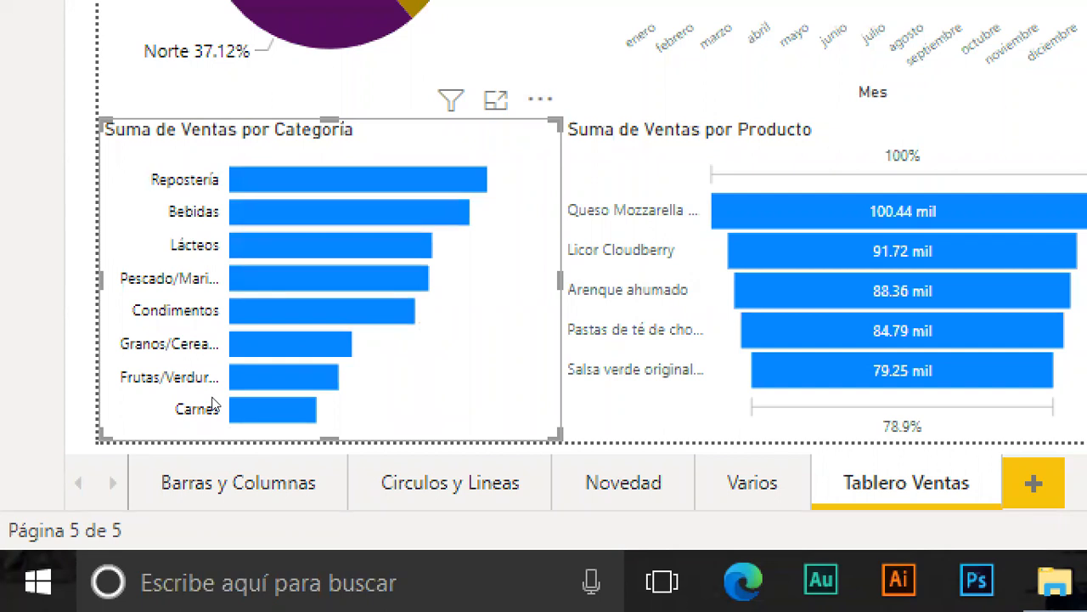
pyautogui.moveTo(449, 181)
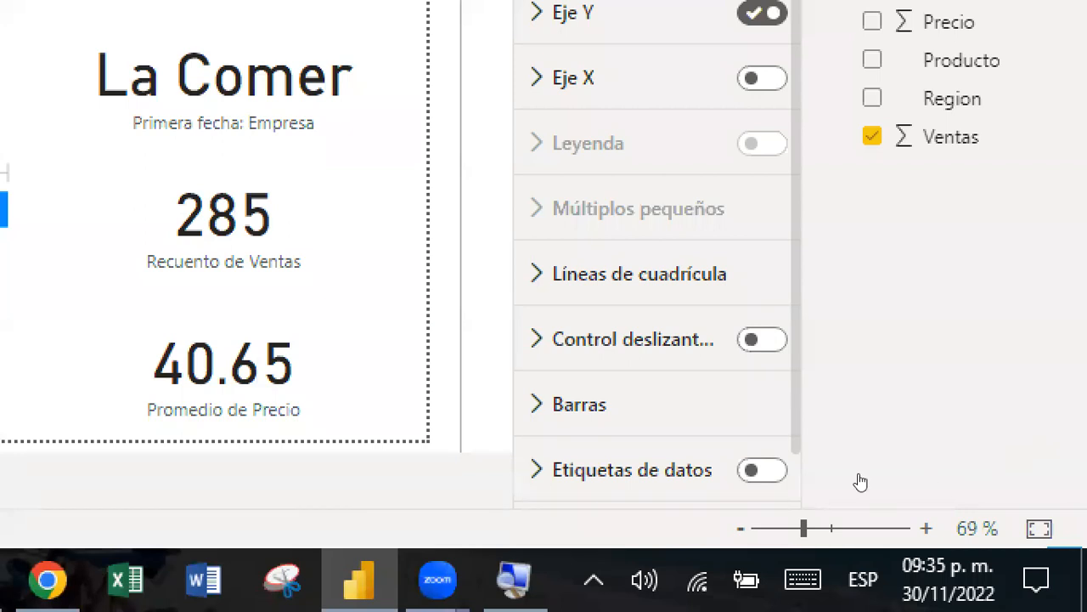
pyautogui.scroll(-1, 654, 357)
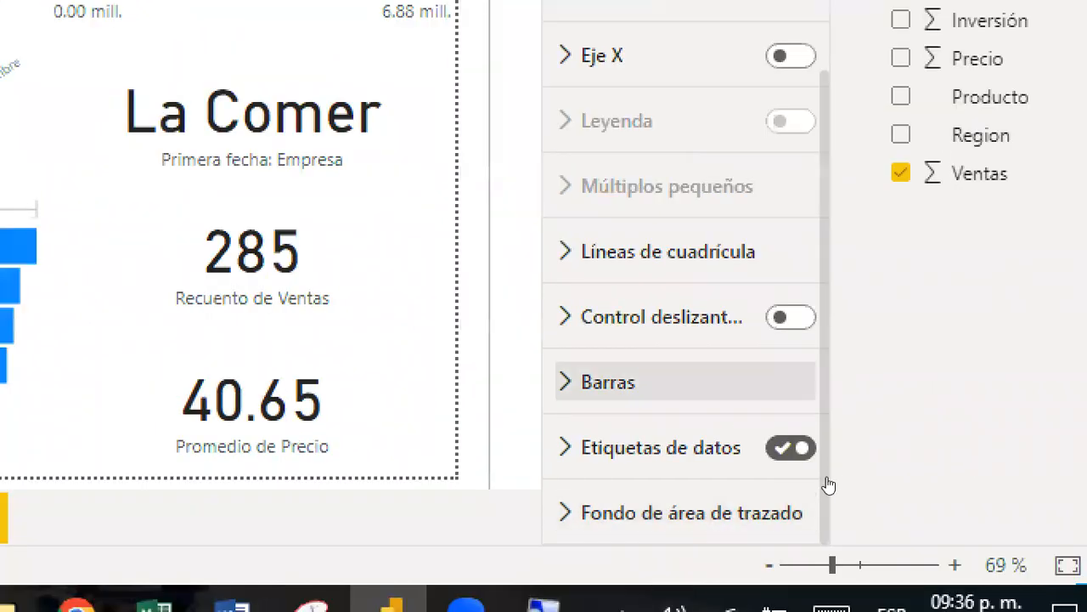
# - Enable Mostrar todo in the bar colours of the Categoría chart so each category can be coloured separately
pyautogui.click(684, 382)
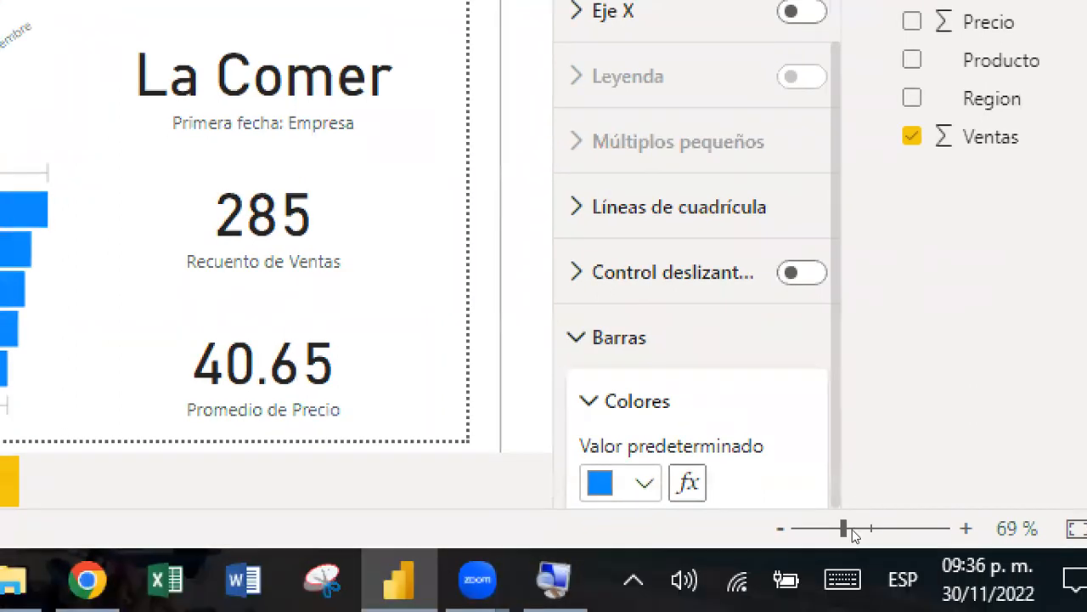
pyautogui.scroll(-2, 831, 424)
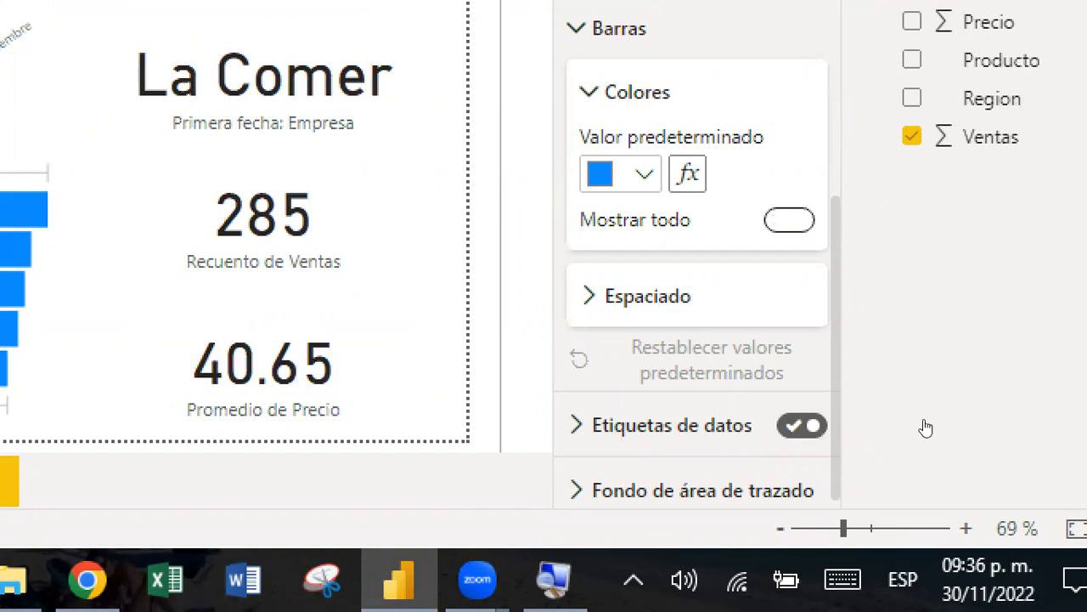
pyautogui.press('space')
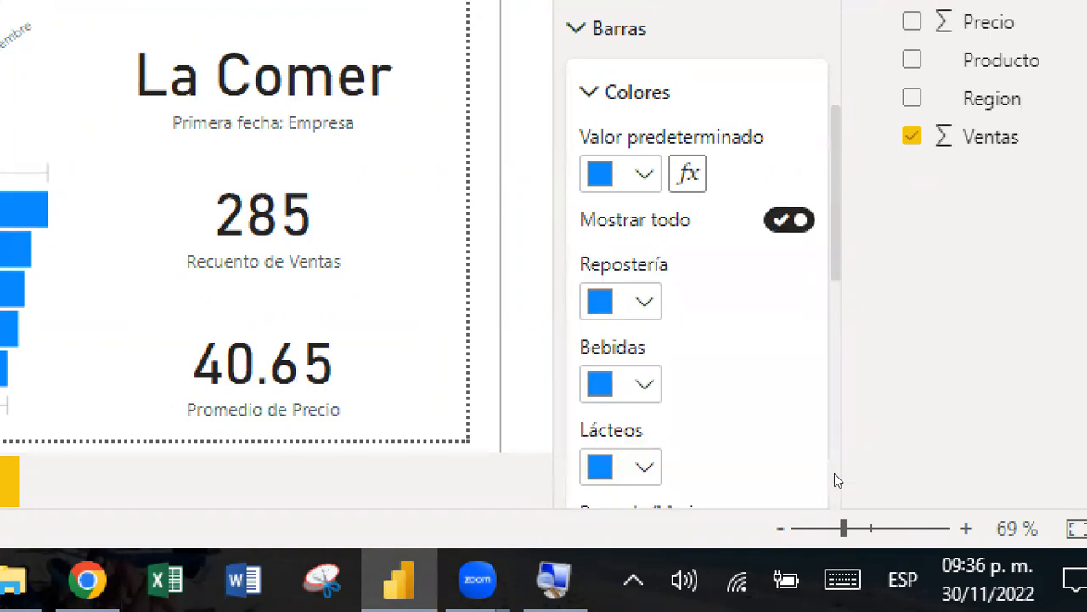
# - Colour the Repostería bar dark blue and the Bebidas bar dark orange
pyautogui.press('Tab')
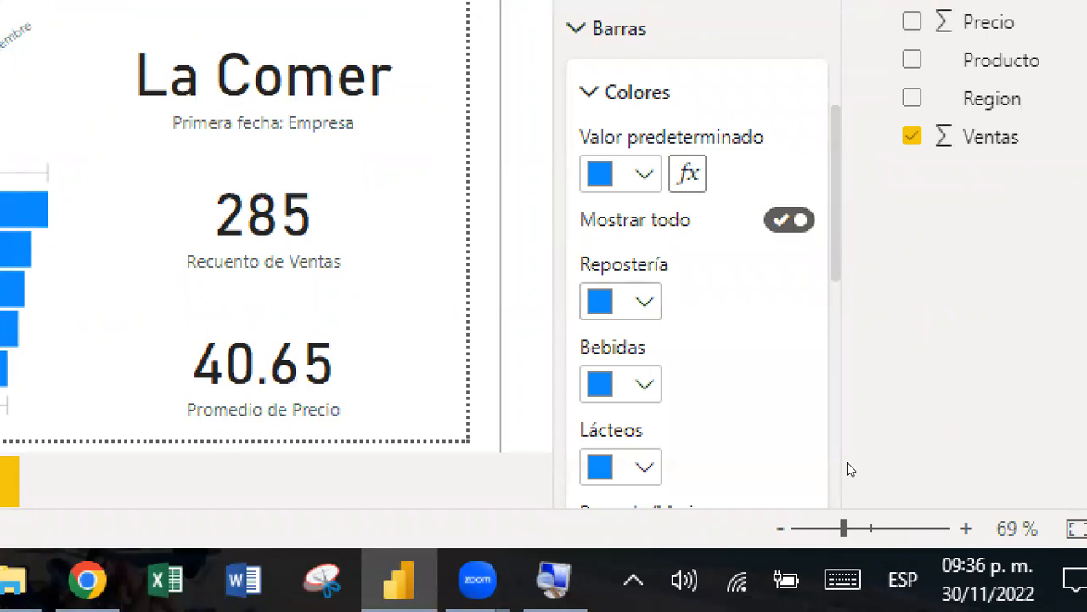
pyautogui.press('Return')
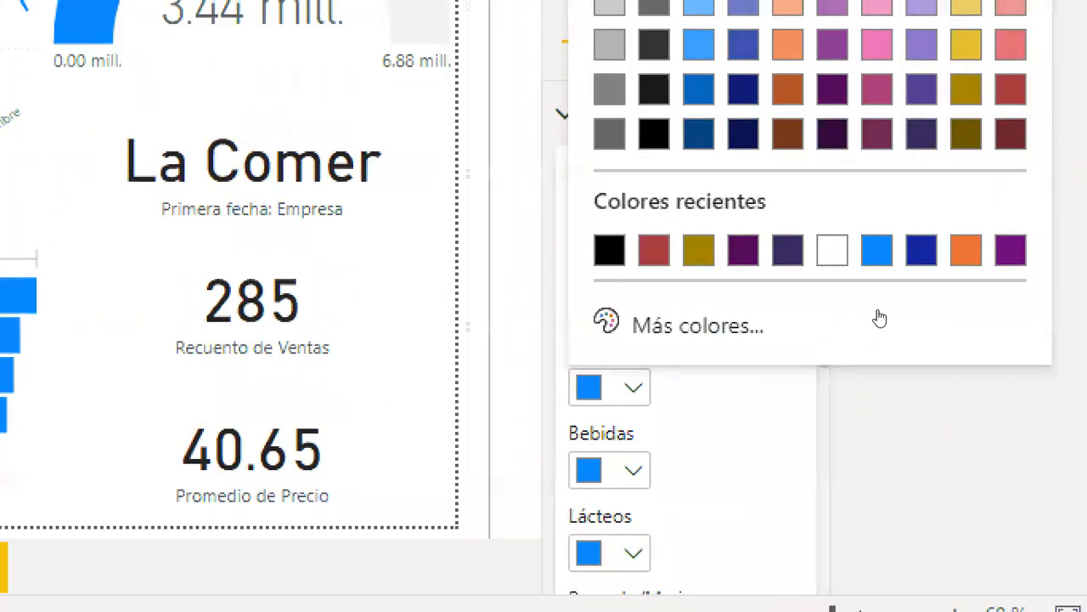
pyautogui.press('Return')
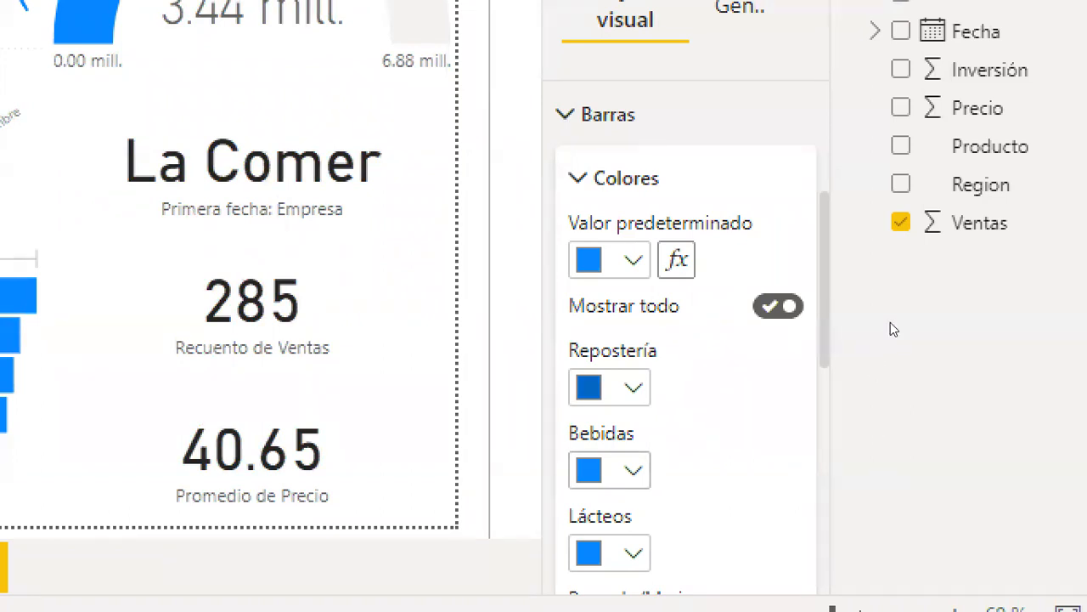
pyautogui.press('Return')
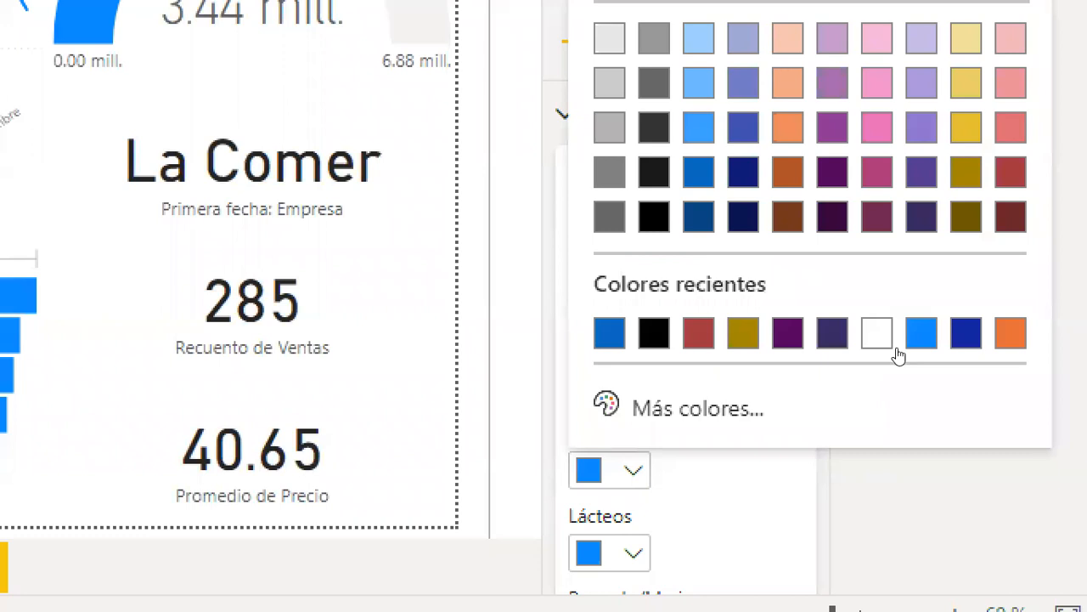
pyautogui.click(868, 554)
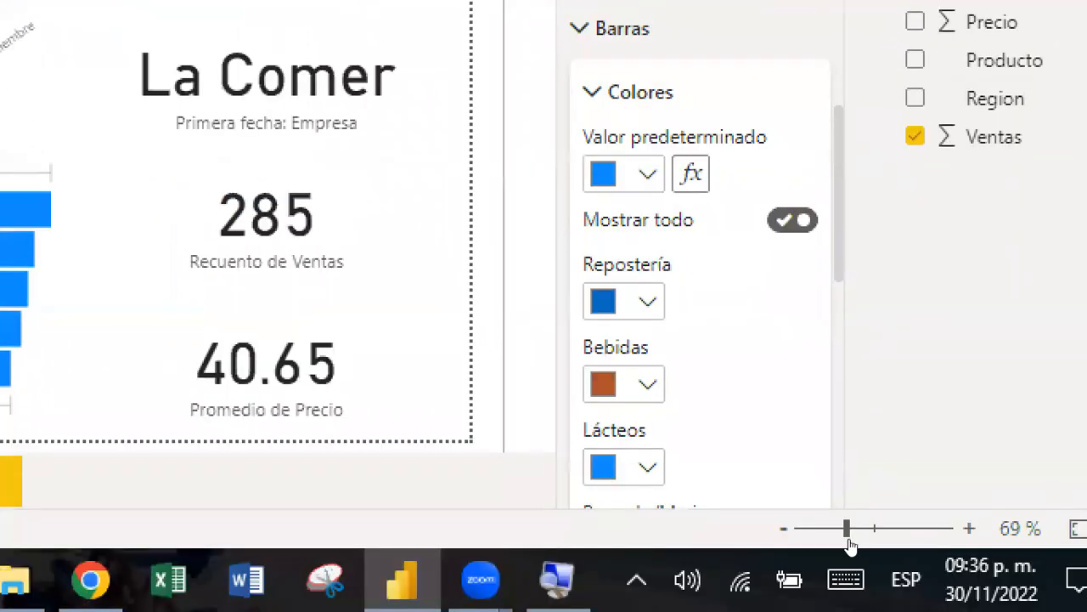
# - Colour the Lácteos bar dark purple and the Pescado/Marisco bar violet #573b92
pyautogui.click(648, 467)
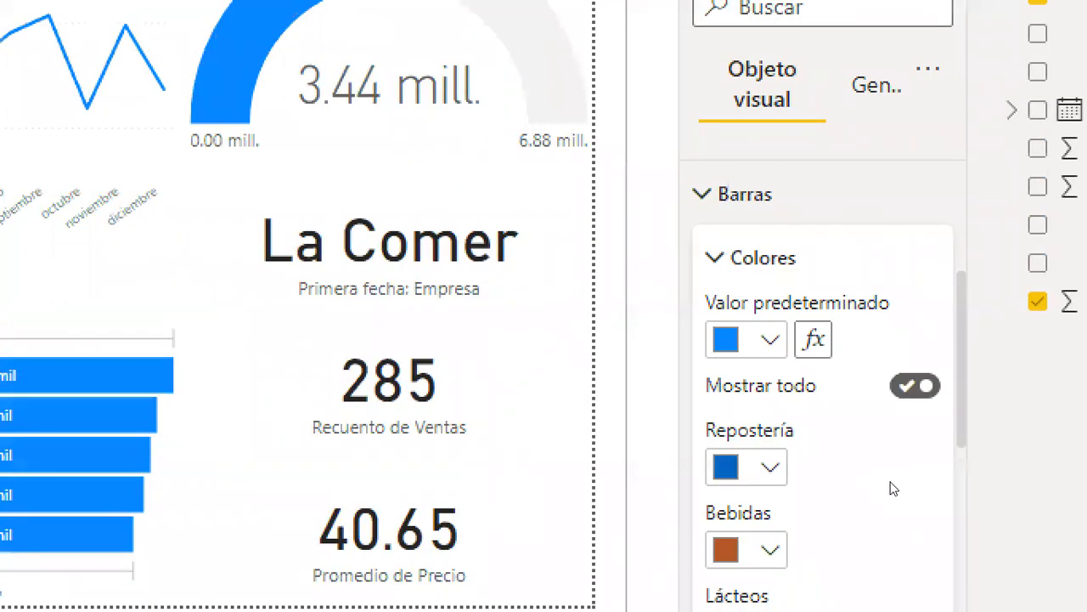
pyautogui.scroll(-2, 892, 489)
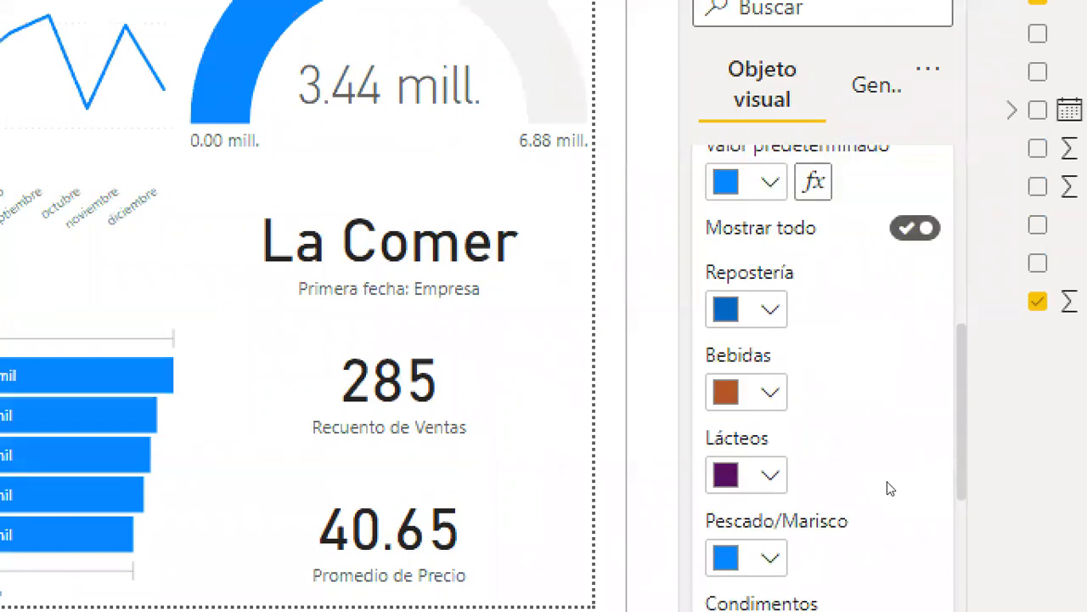
pyautogui.scroll(-1, 872, 476)
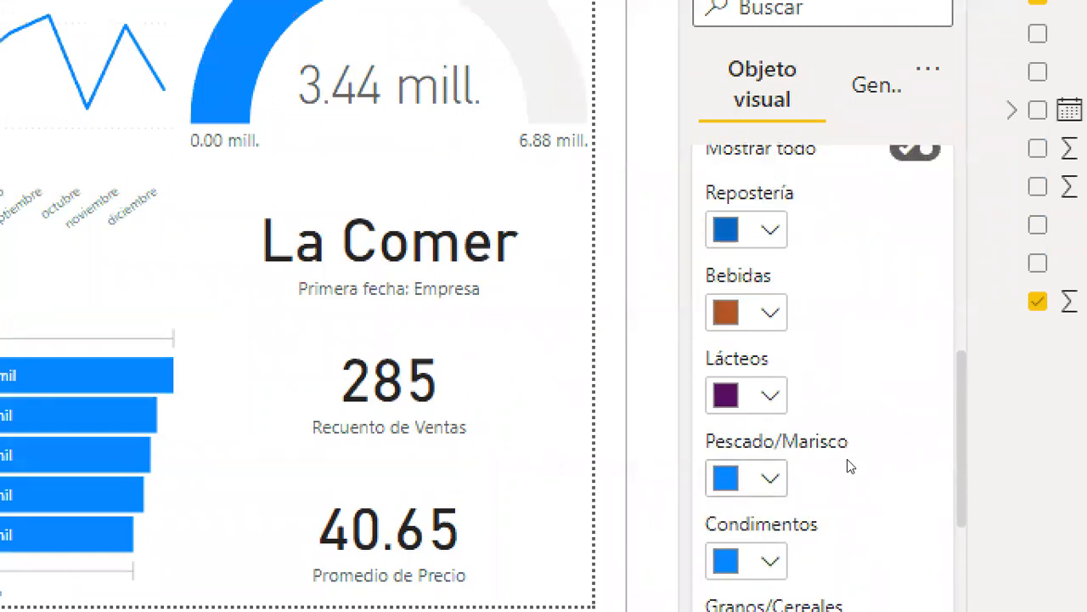
pyautogui.click(770, 477)
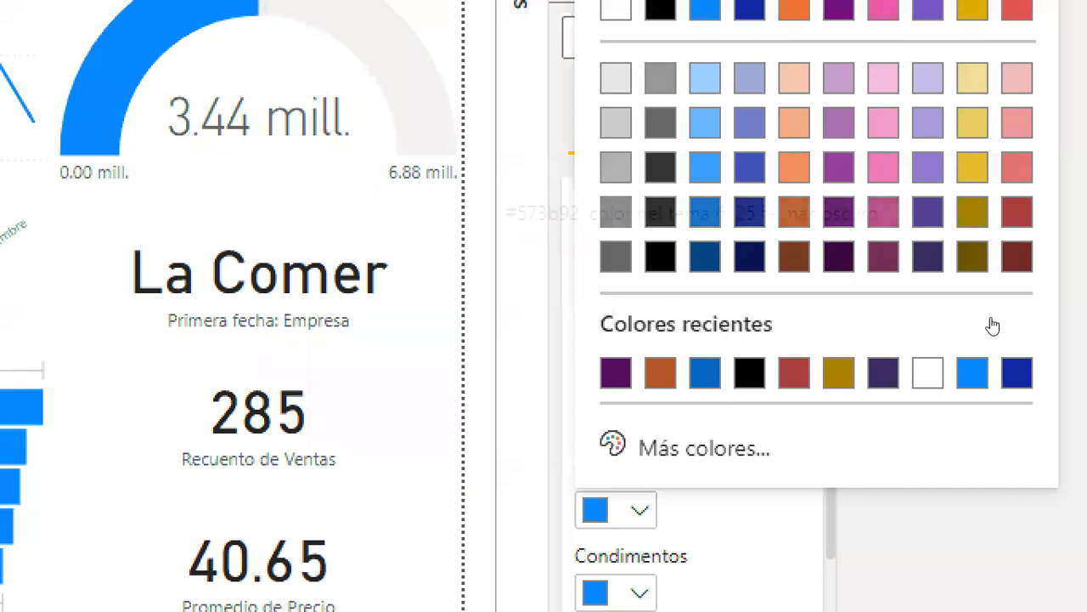
pyautogui.click(927, 213)
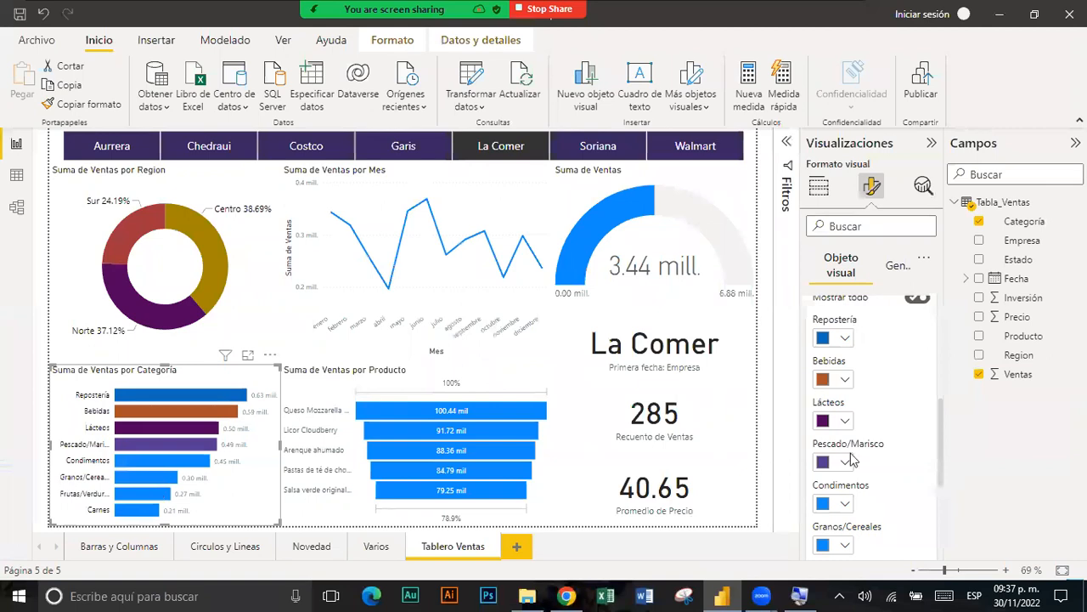
# - Colour the Condimentos bar dark red #a1343c and the Granos/Cereales bar dark grey
pyautogui.click(847, 504)
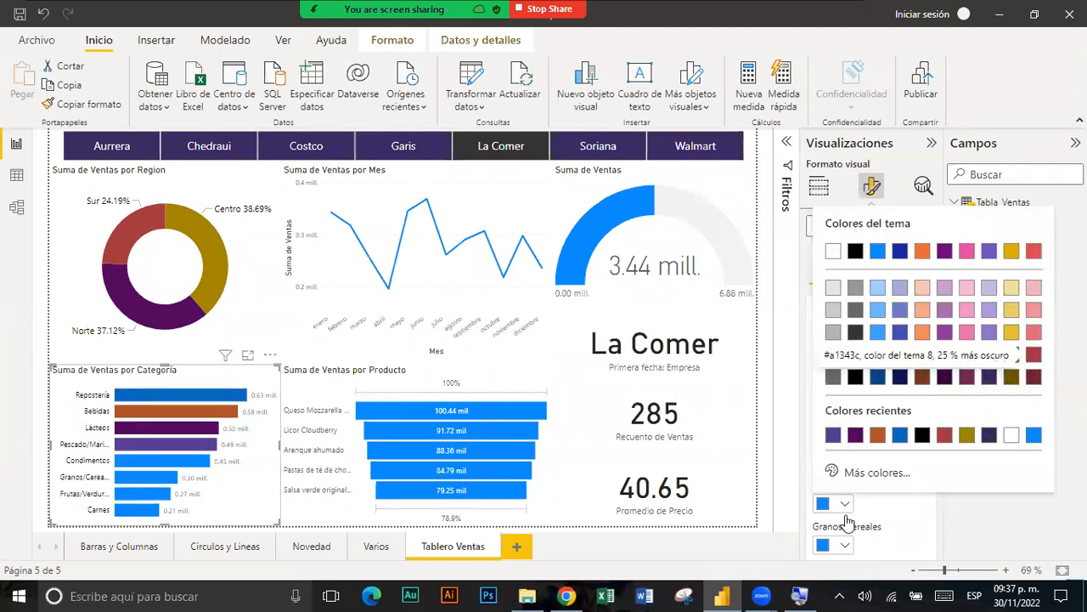
pyautogui.click(848, 535)
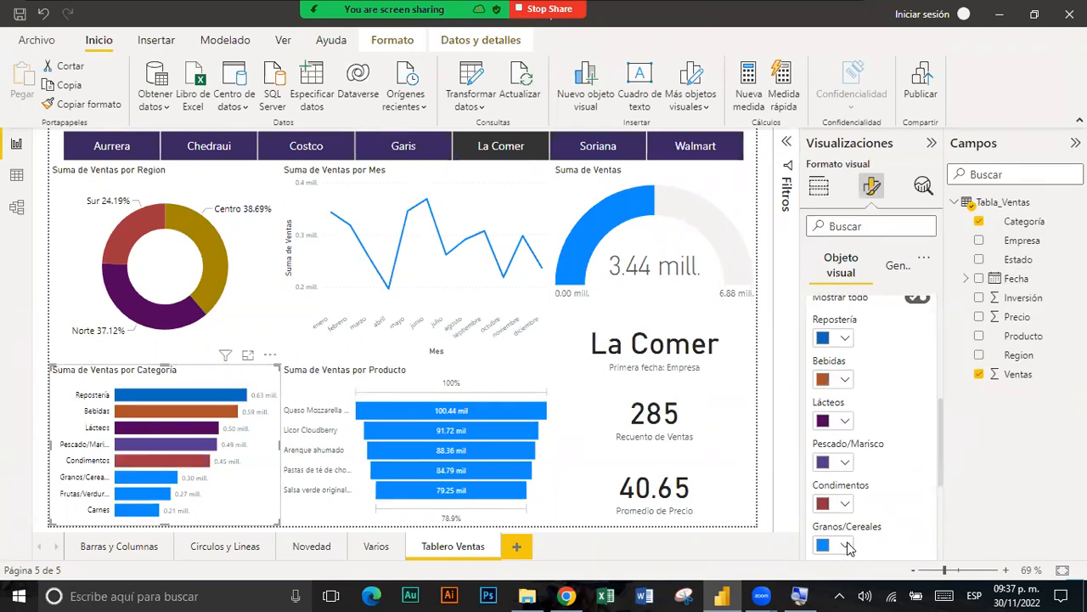
pyautogui.click(846, 546)
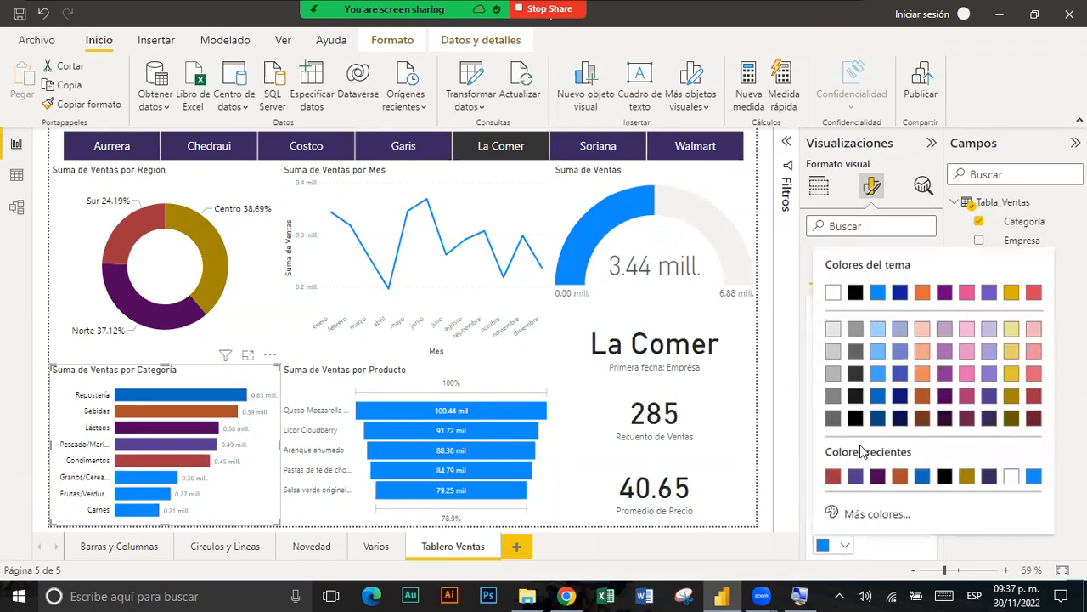
pyautogui.click(858, 355)
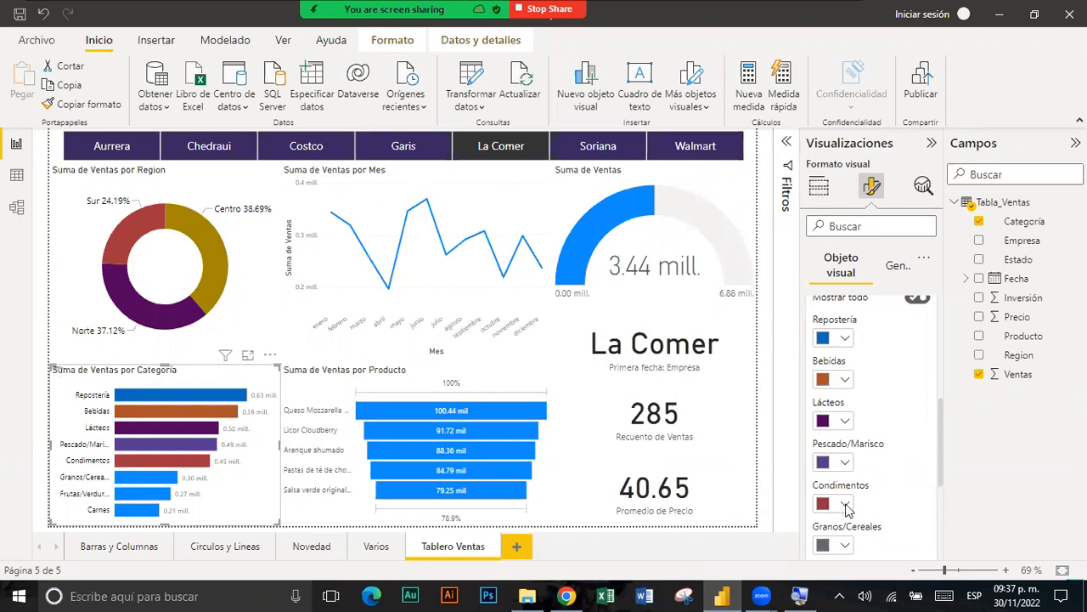
# - Colour the Frutas/Verduras bar dark navy blue
pyautogui.scroll(-1, 852, 514)
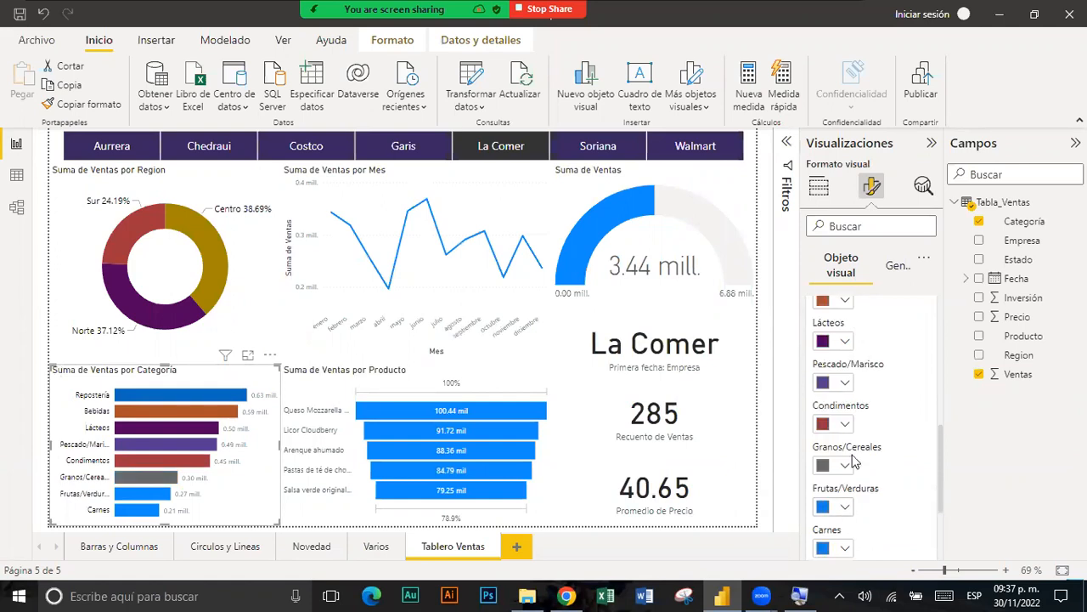
pyautogui.click(846, 507)
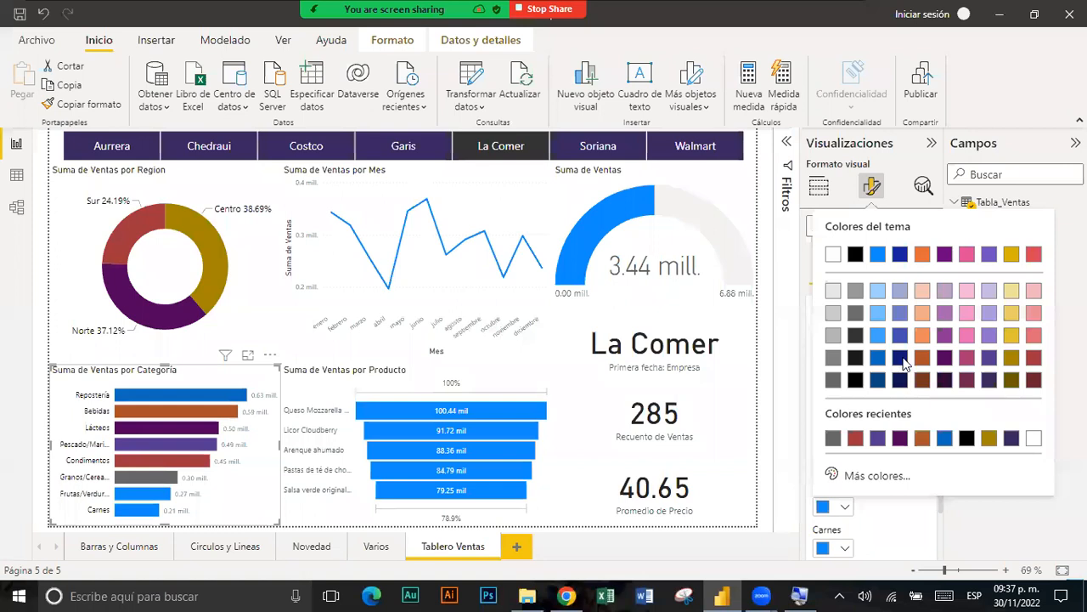
pyautogui.click(902, 357)
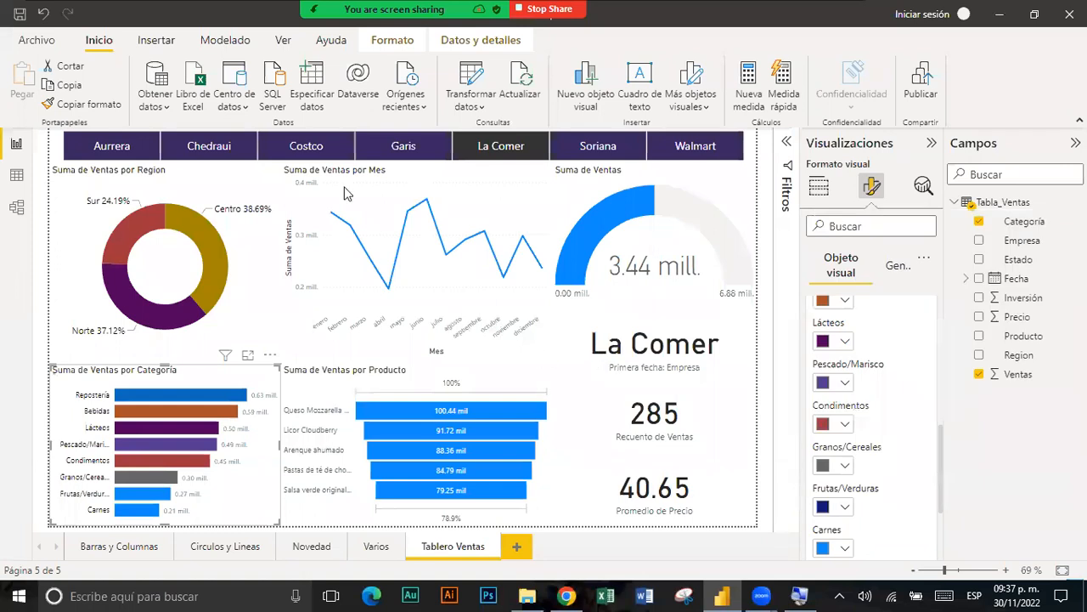
# - Filter the dashboard by company and set the sales gauge's axis to a minimum of 0 and a maximum of 6000000
pyautogui.click(400, 148)
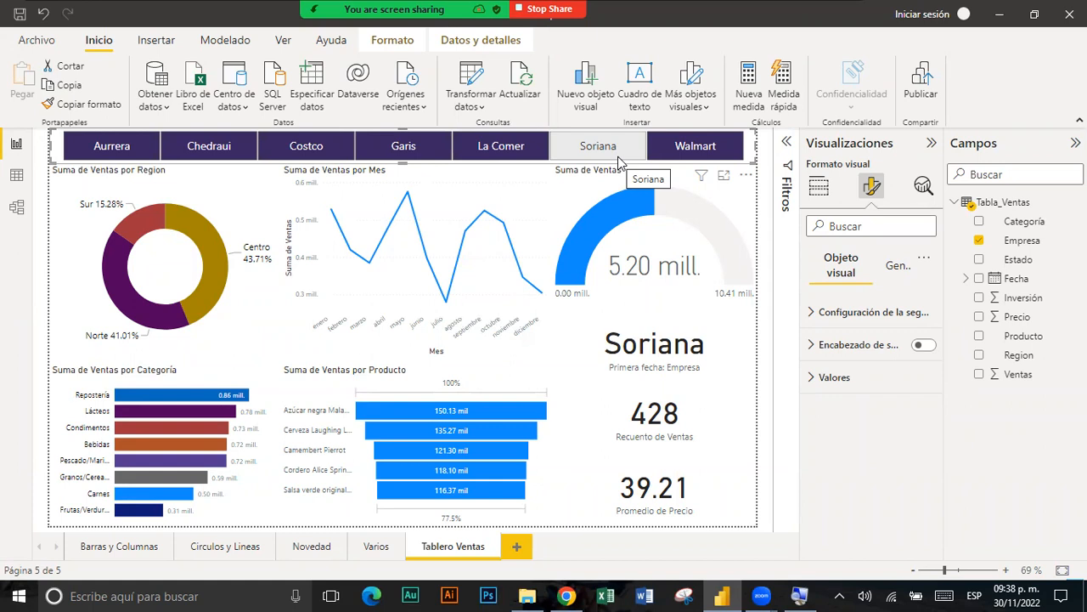
pyautogui.click(640, 245)
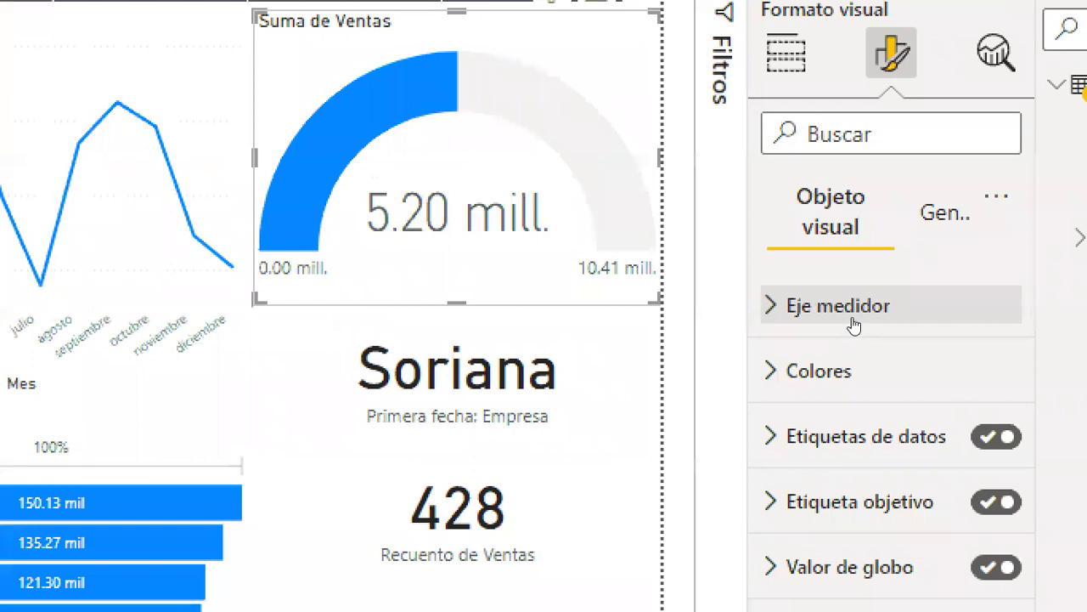
pyautogui.click(853, 323)
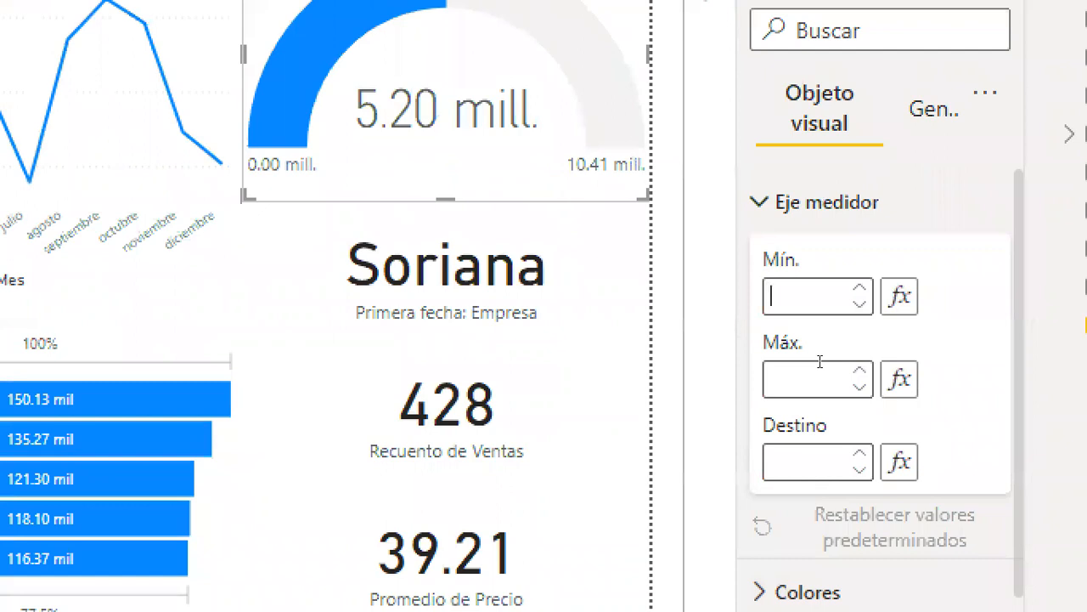
pyautogui.write('0')
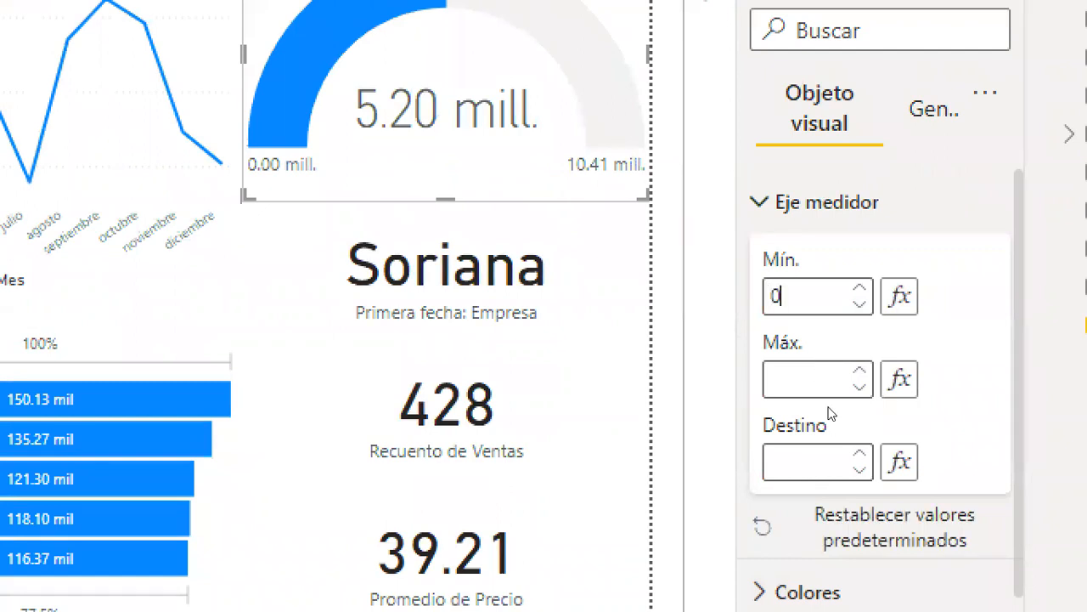
pyautogui.click(829, 397)
pyautogui.write('60')
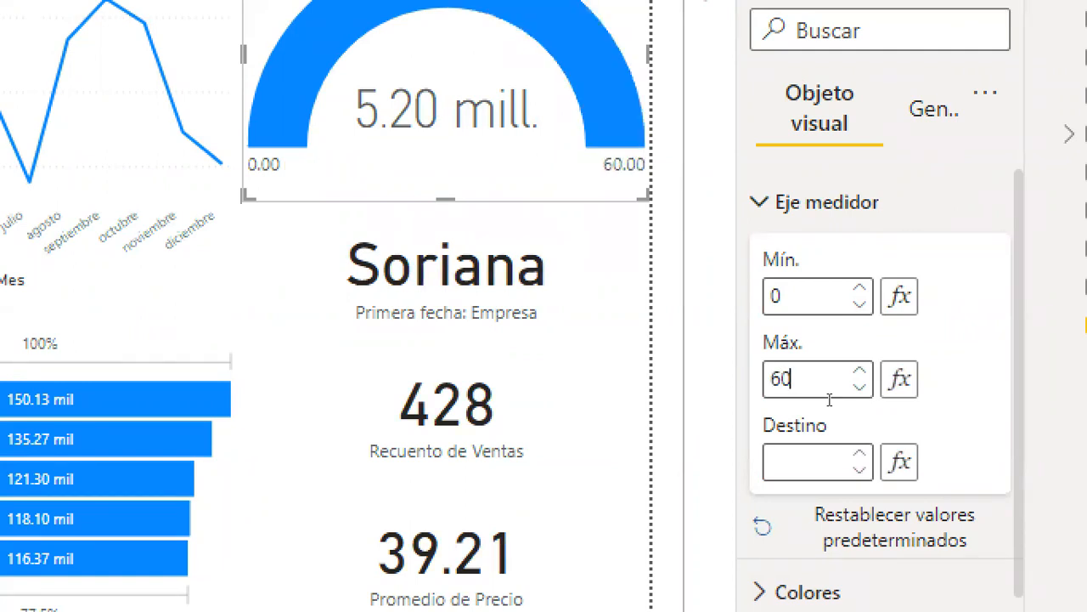
pyautogui.write('000')
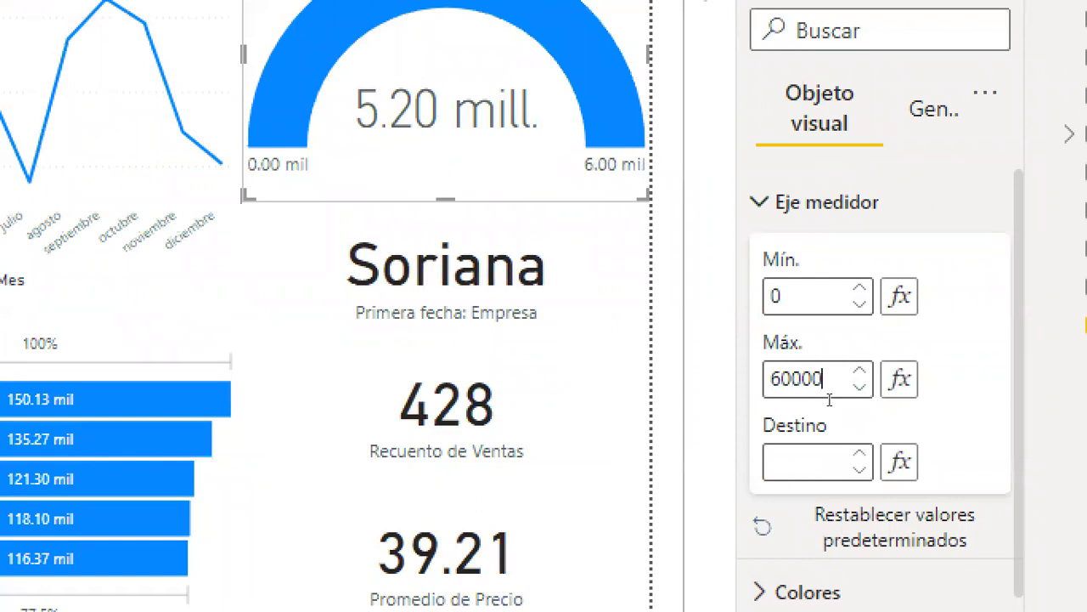
pyautogui.write('00')
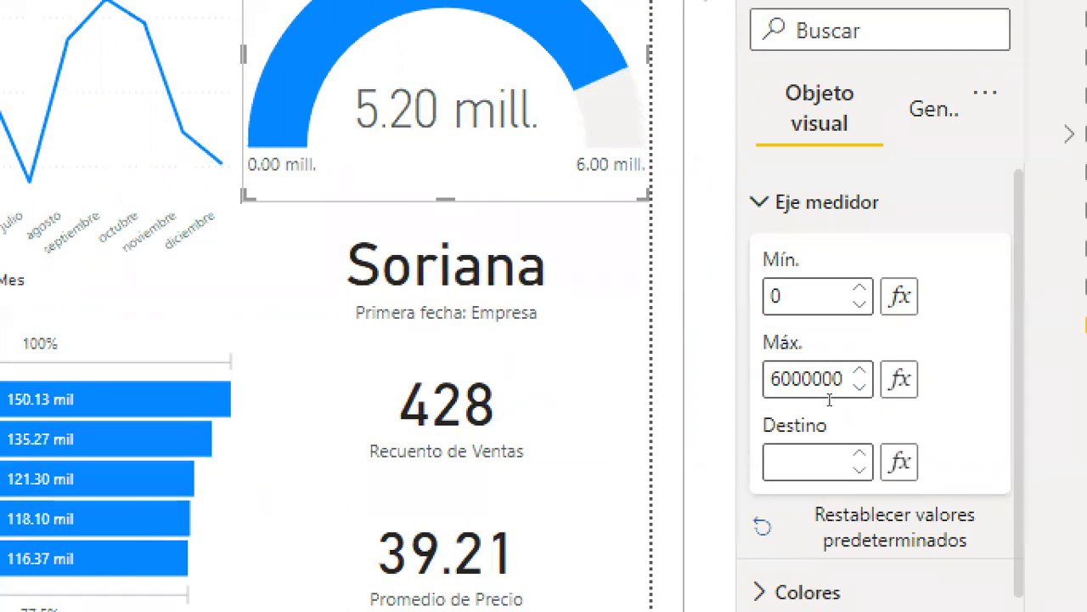
# - Set the sales gauge's target value (Destino) to 3500000
pyautogui.click(839, 441)
pyautogui.write('350')
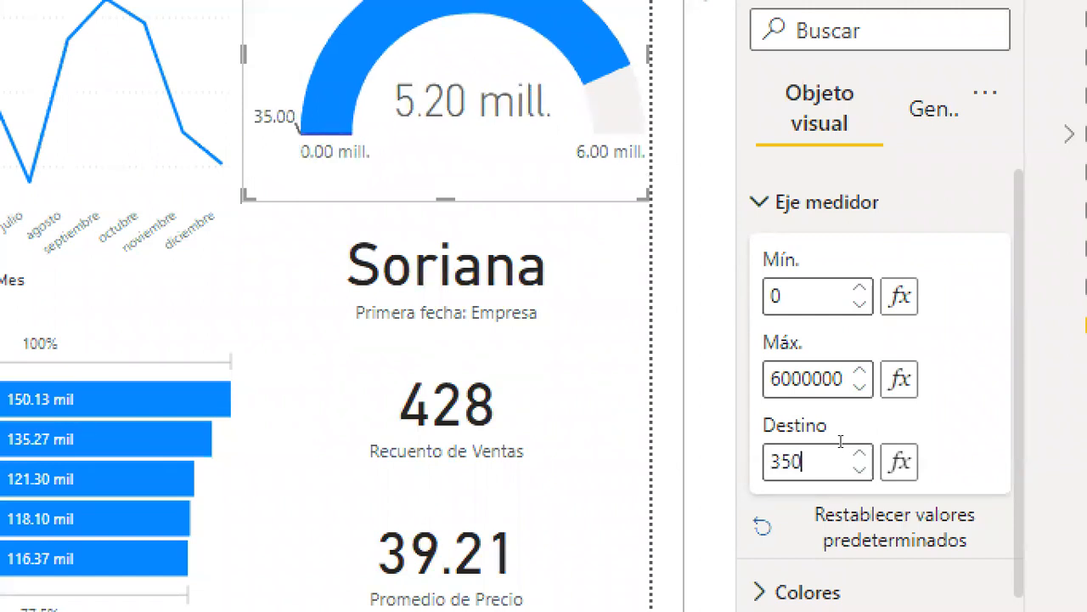
pyautogui.press('BackSpace')
pyautogui.write('00')
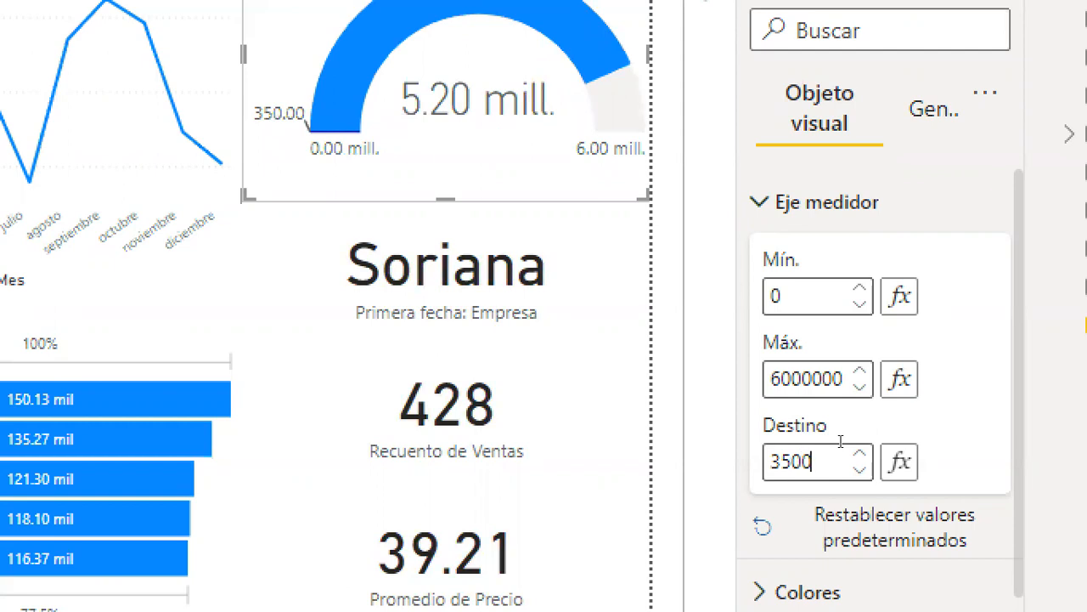
pyautogui.write('0')
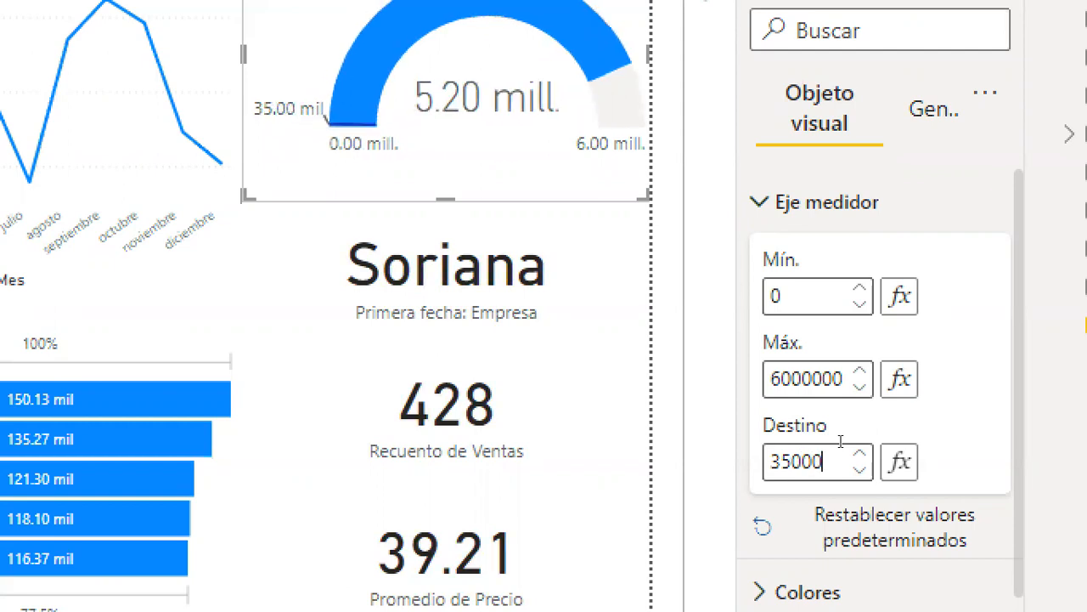
pyautogui.write('0')
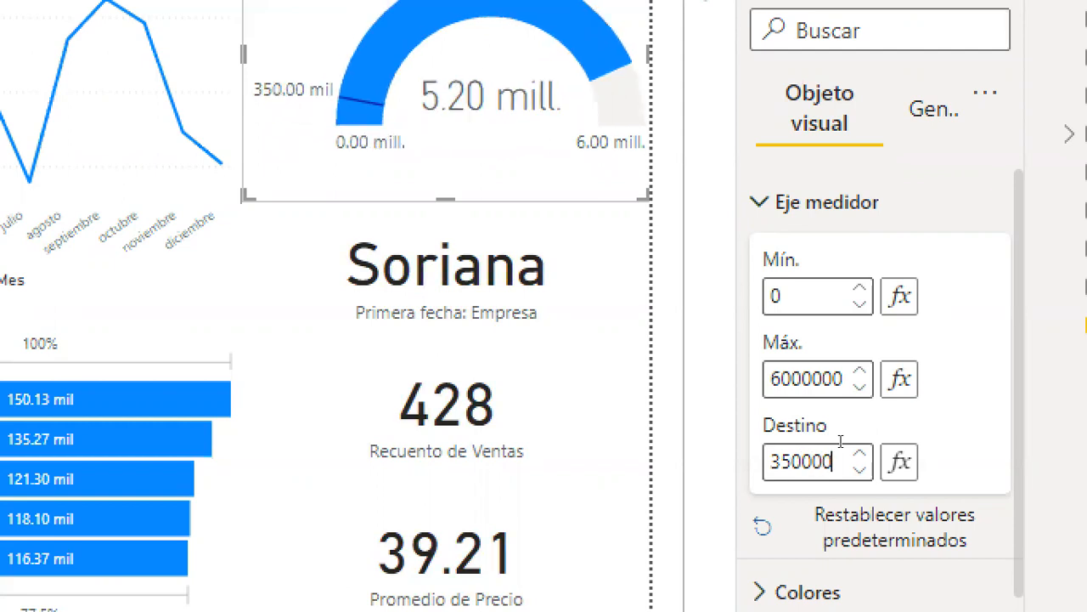
pyautogui.write('0')
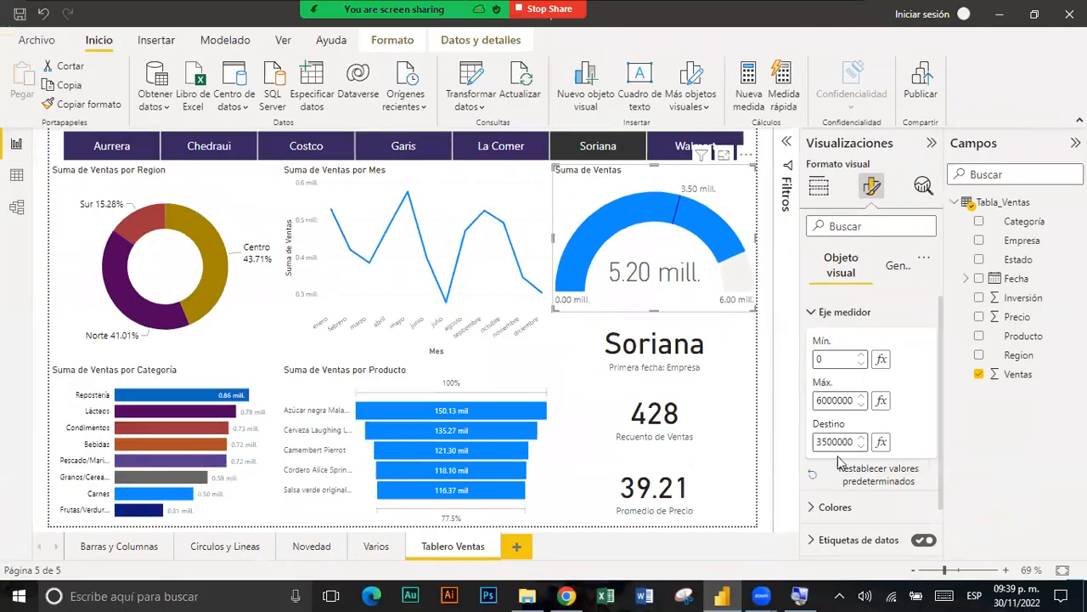
# - Compare the gauge's sales against the target for Garis, Walmart and Soriana, ending with the dashboard filtered to Garis
pyautogui.click(408, 151)
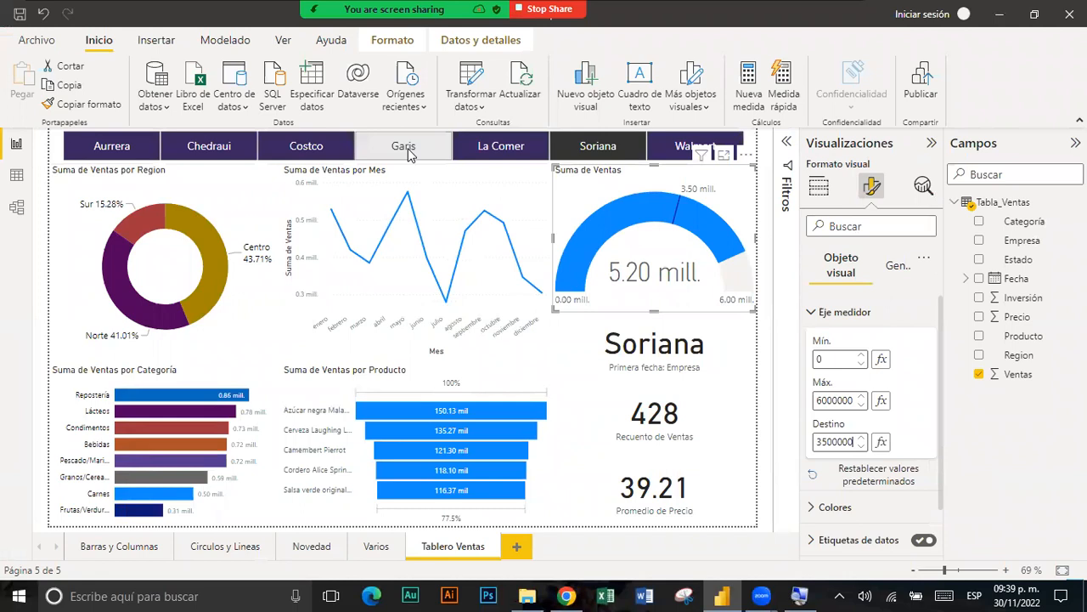
pyautogui.click(408, 152)
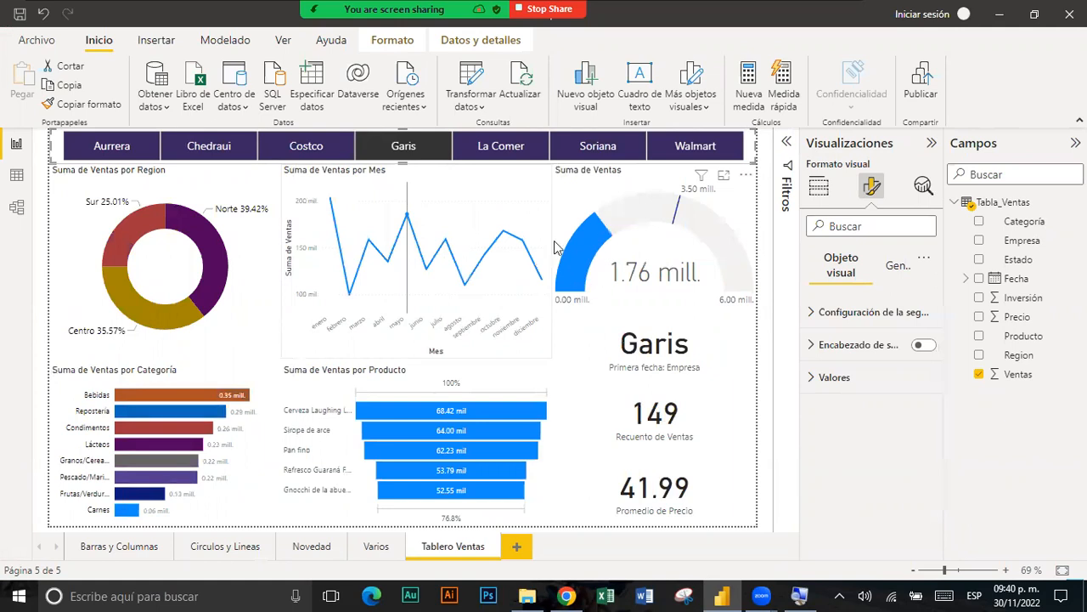
pyautogui.click(690, 149)
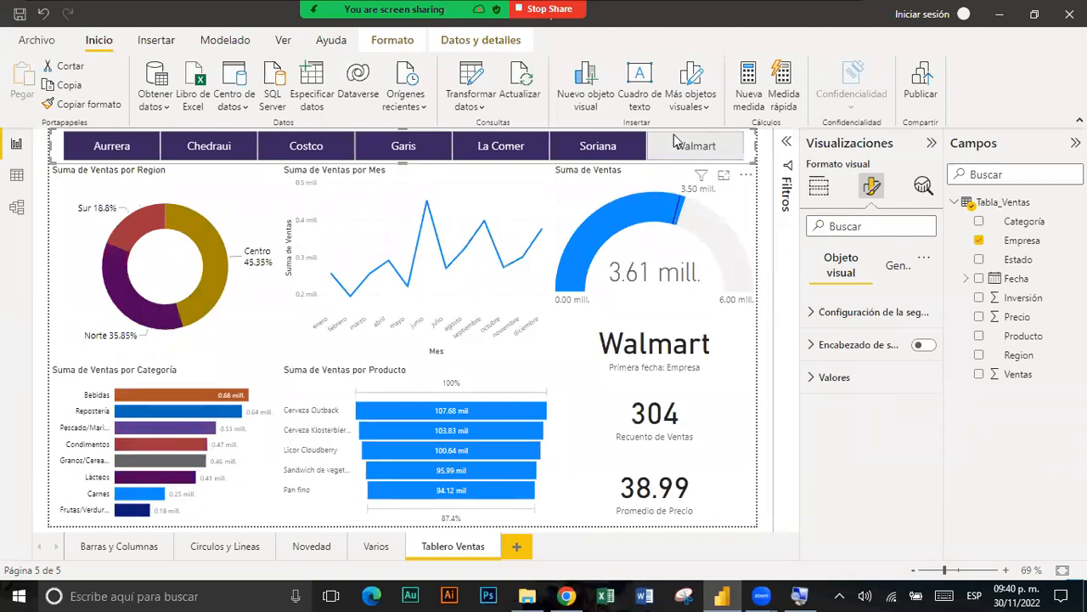
pyautogui.click(597, 149)
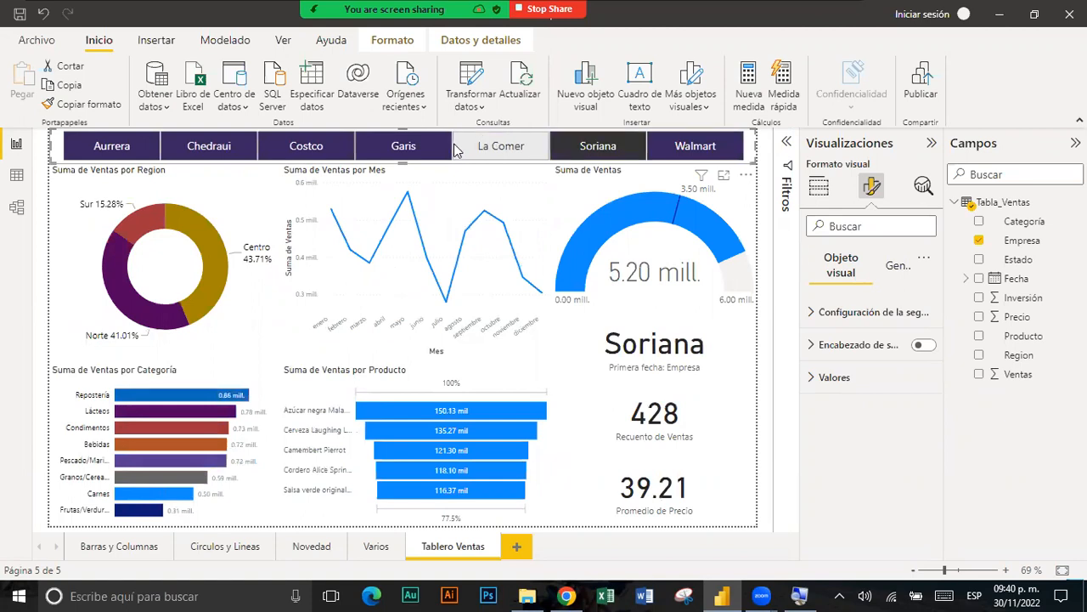
pyautogui.click(442, 152)
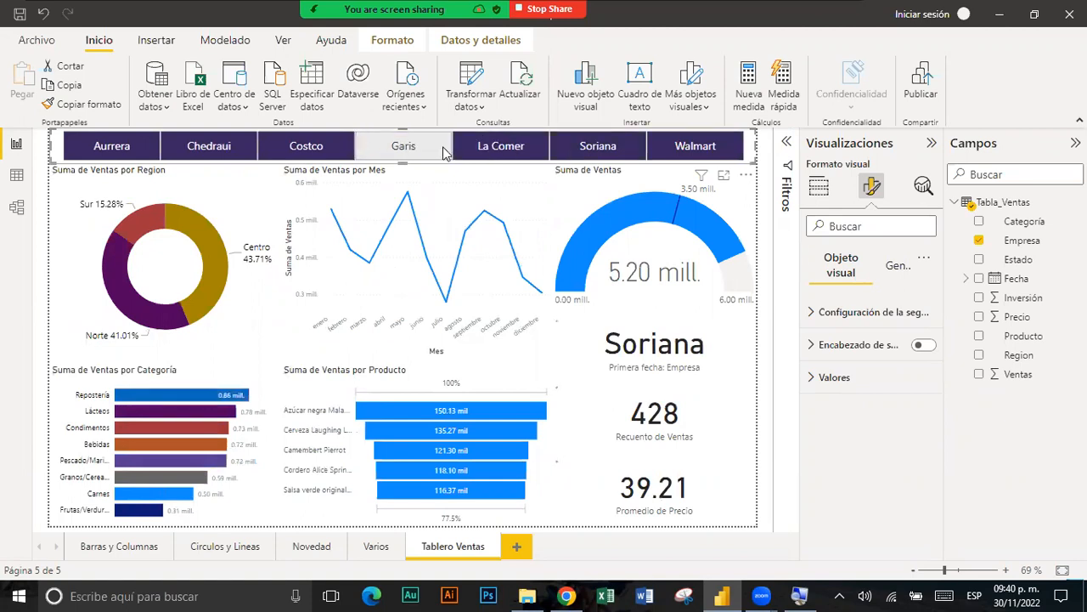
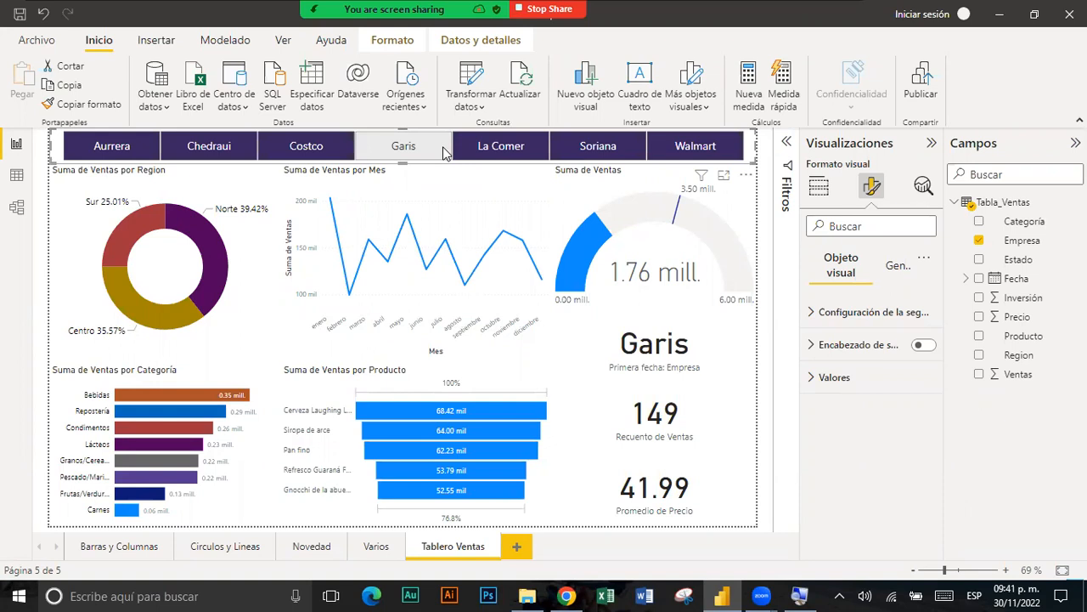
# - Open conditional formatting for the sales gauge's fill colour and set its format style to Reglas
pyautogui.click(641, 211)
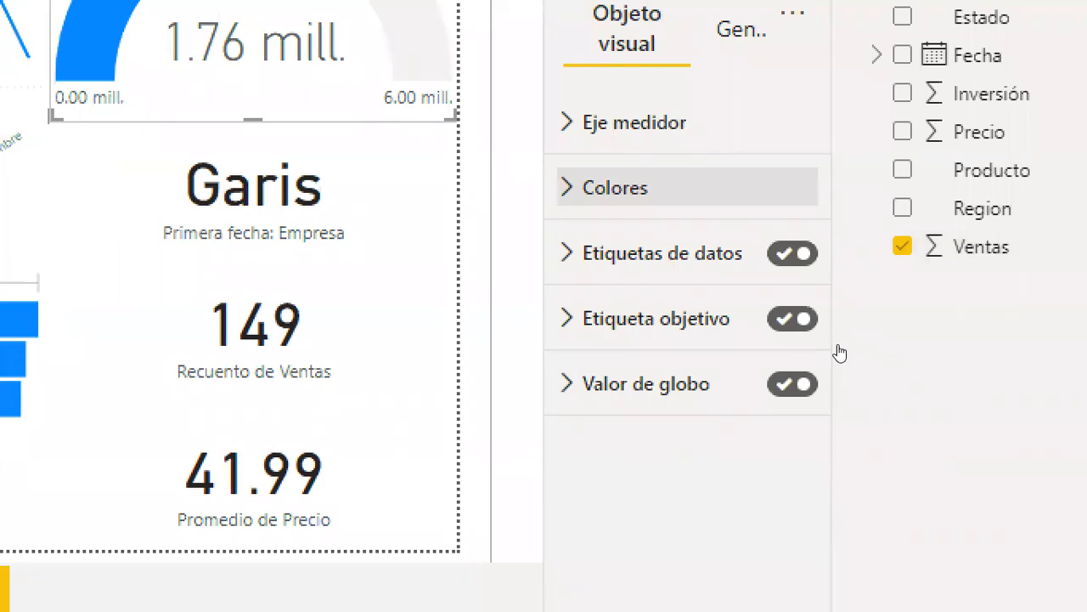
pyautogui.click(629, 187)
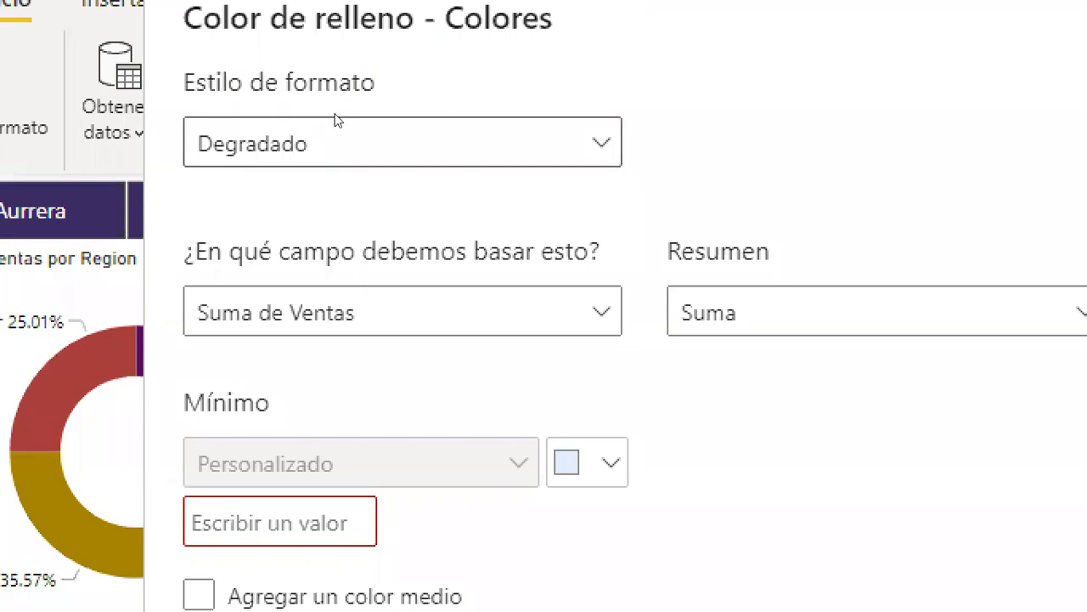
pyautogui.click(336, 119)
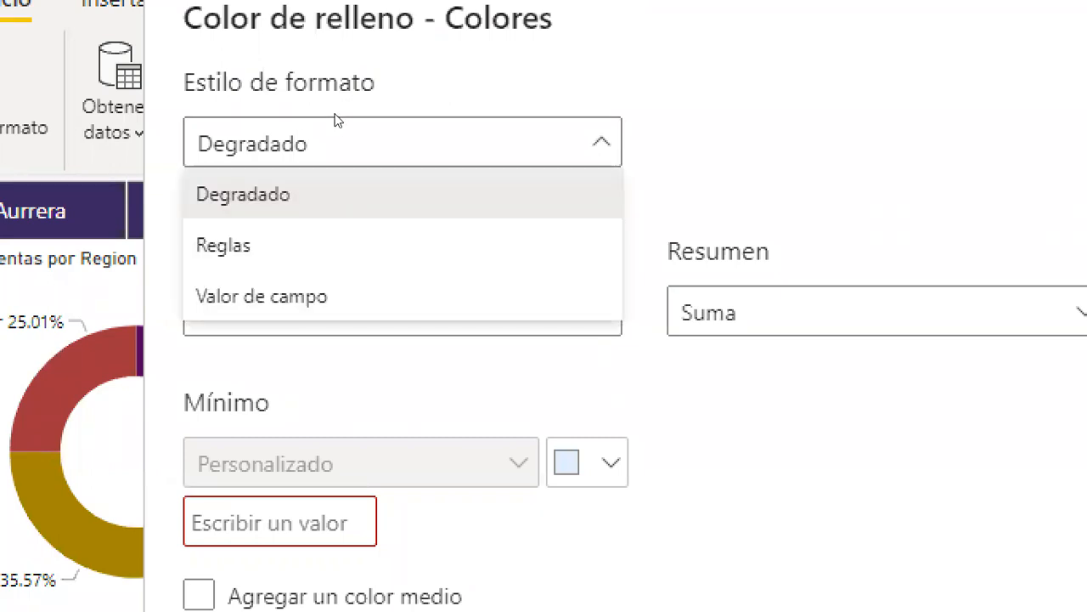
pyautogui.click(355, 76)
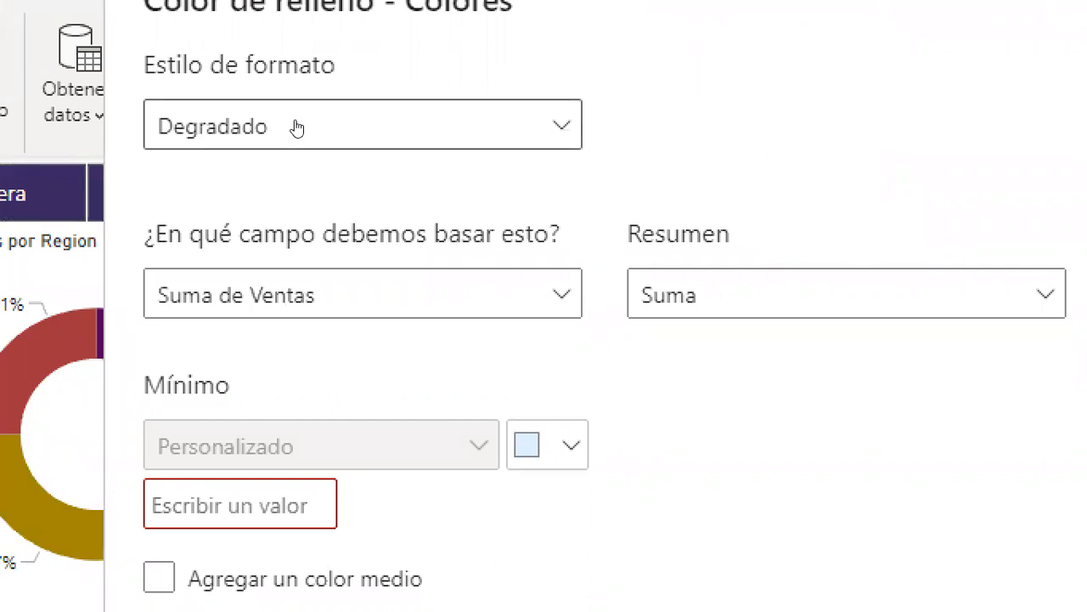
pyautogui.click(295, 124)
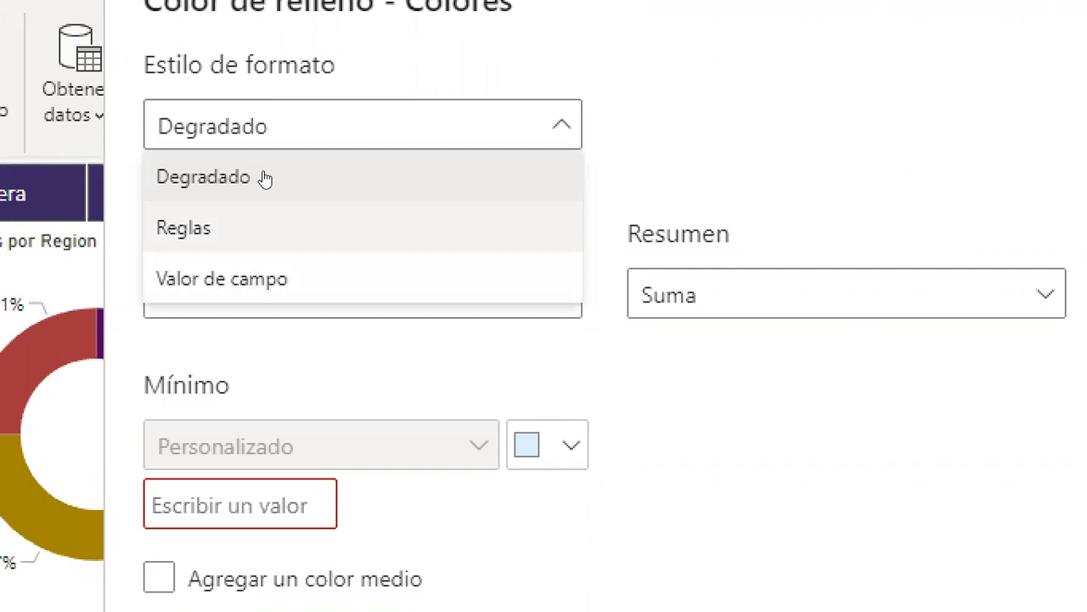
pyautogui.click(255, 227)
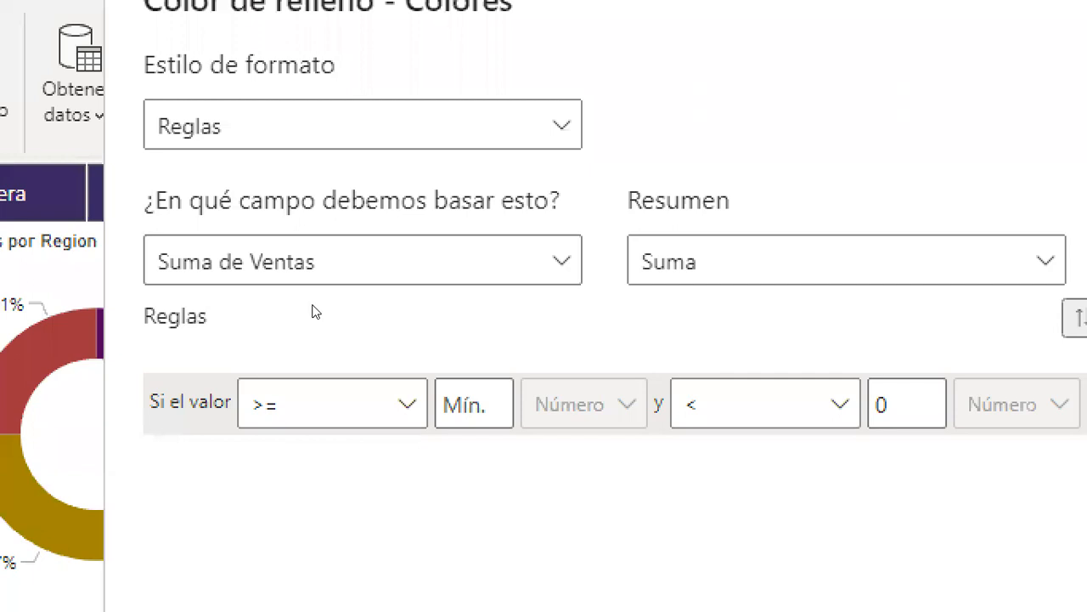
# - Set the first fill-colour rule to values from 0 to below 20000000
pyautogui.click(474, 404)
pyautogui.write('0')
pyautogui.click(906, 404)
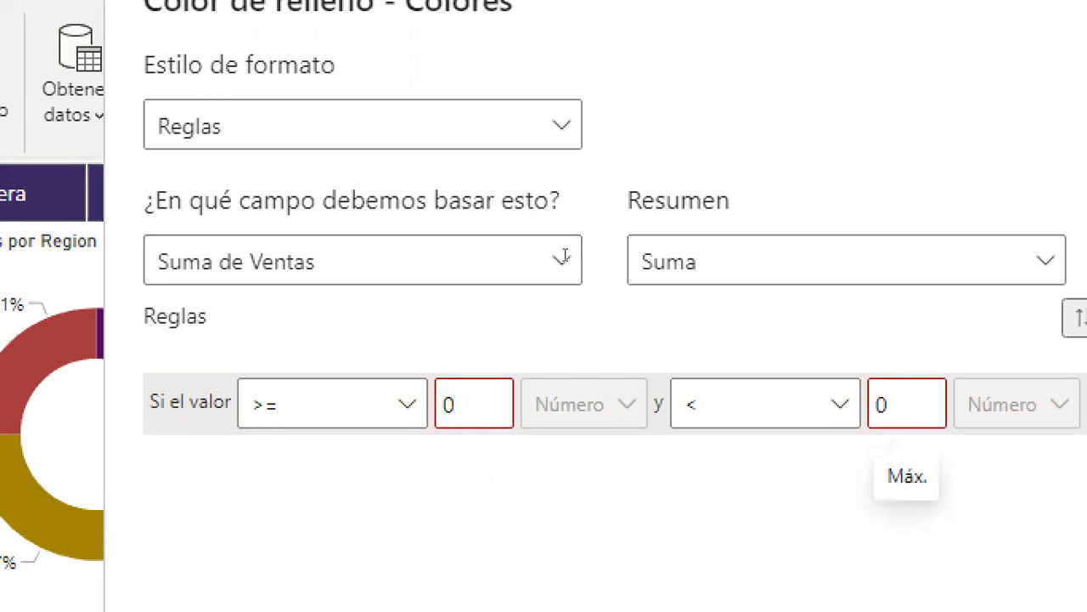
pyautogui.hotkey('ctrl', 'a')
pyautogui.write('20000000')
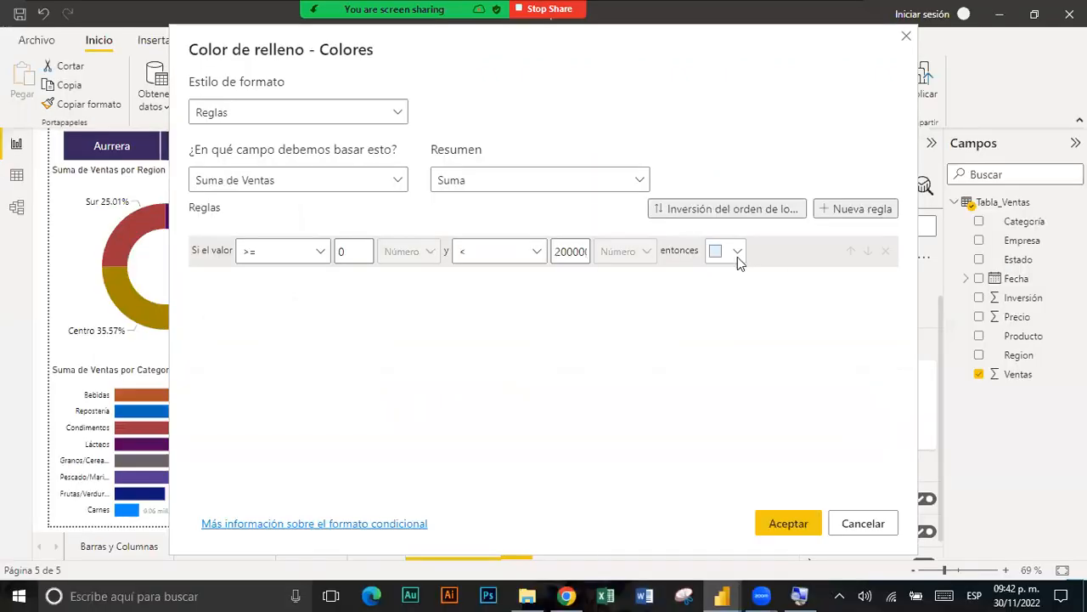
# - Give the first fill-colour rule a custom bright red colour
pyautogui.click(737, 251)
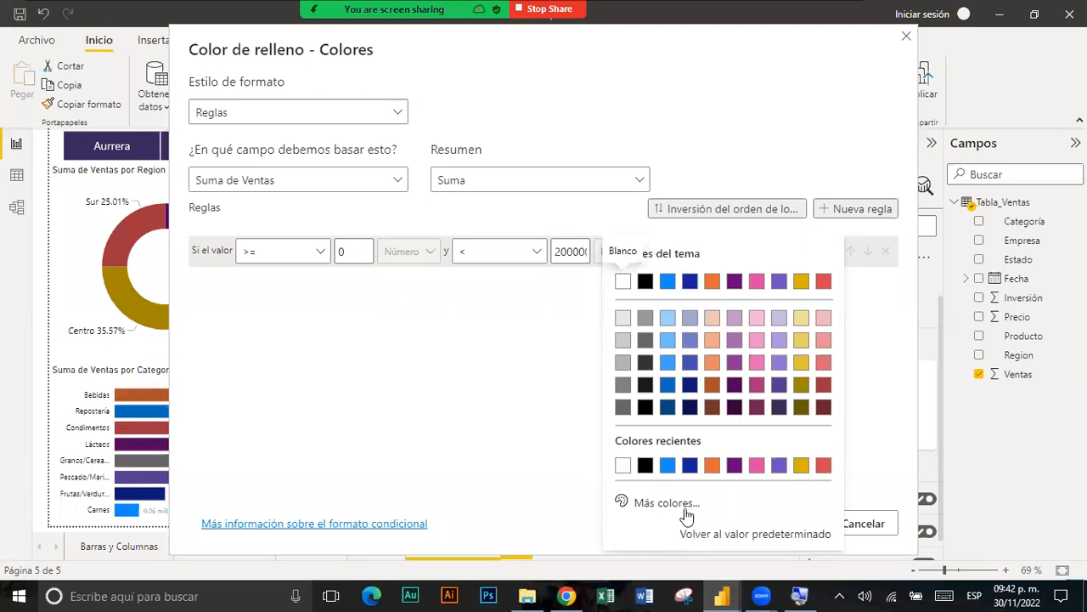
pyautogui.click(688, 509)
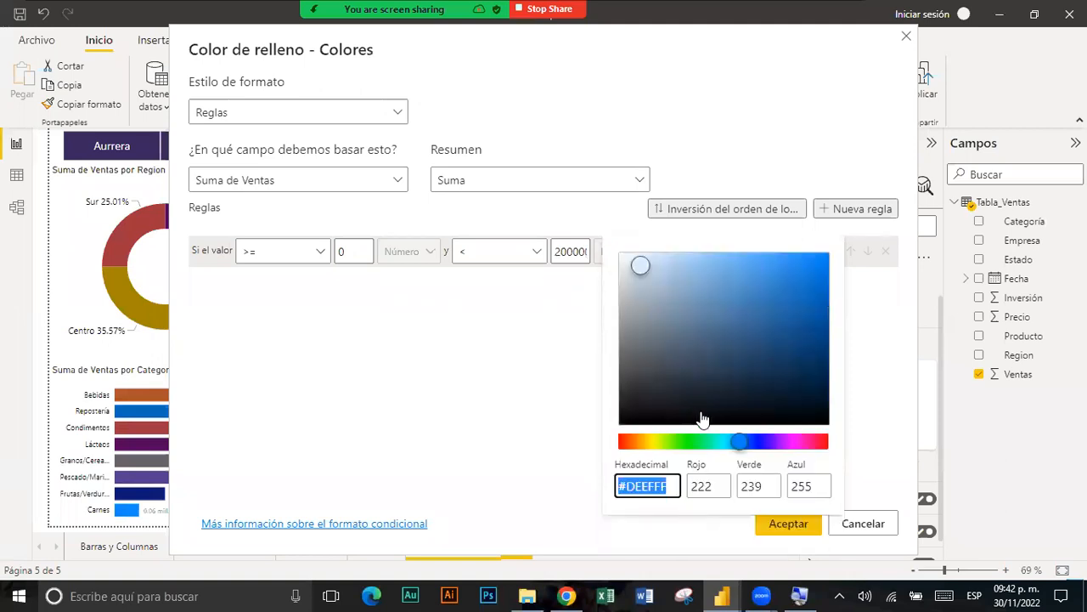
pyautogui.click(822, 440)
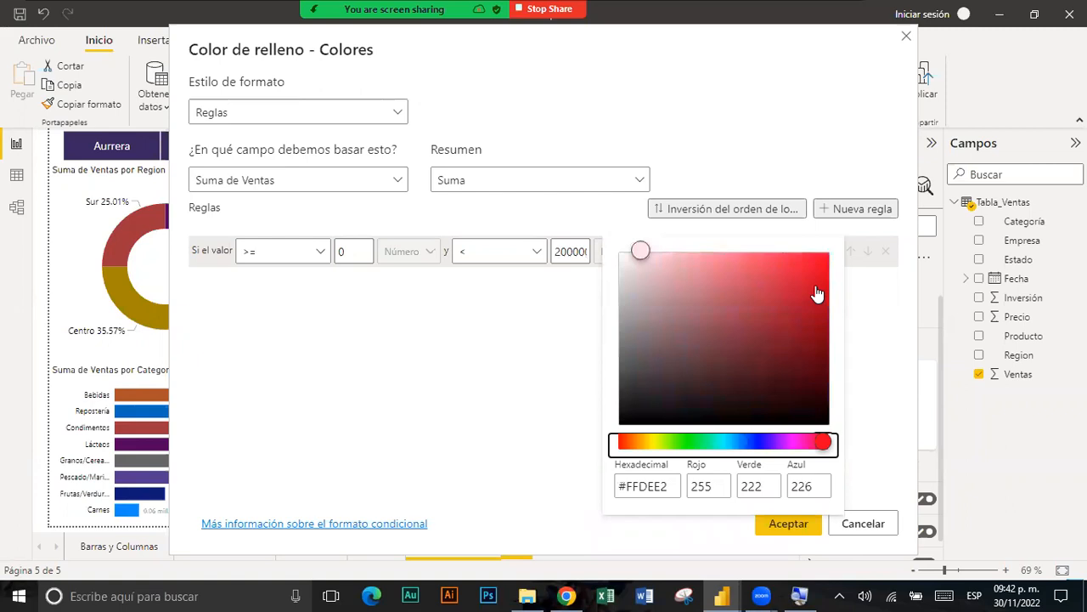
pyautogui.click(807, 279)
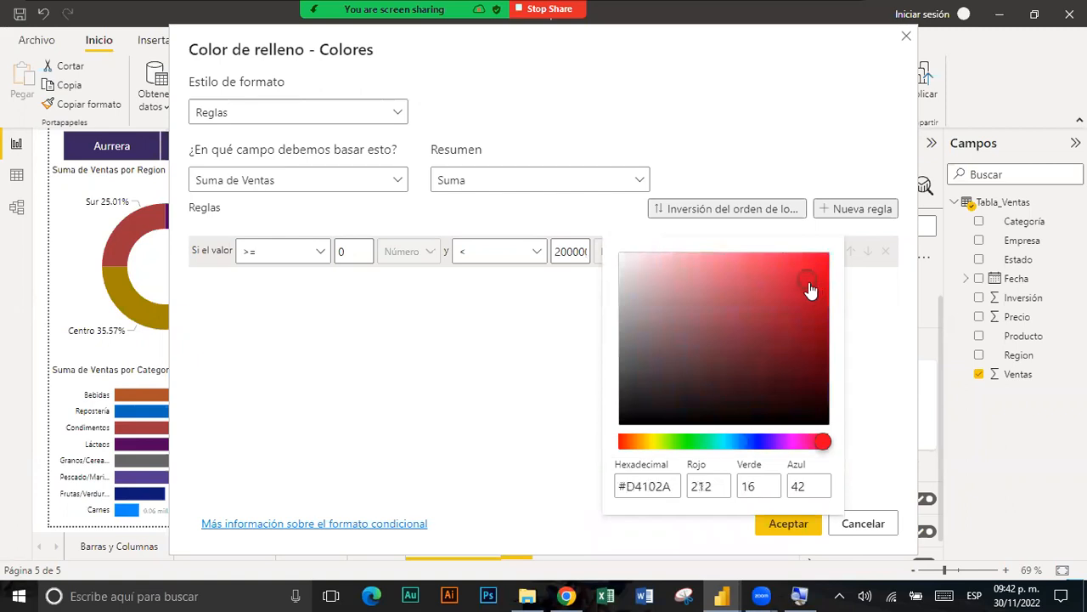
pyautogui.click(853, 287)
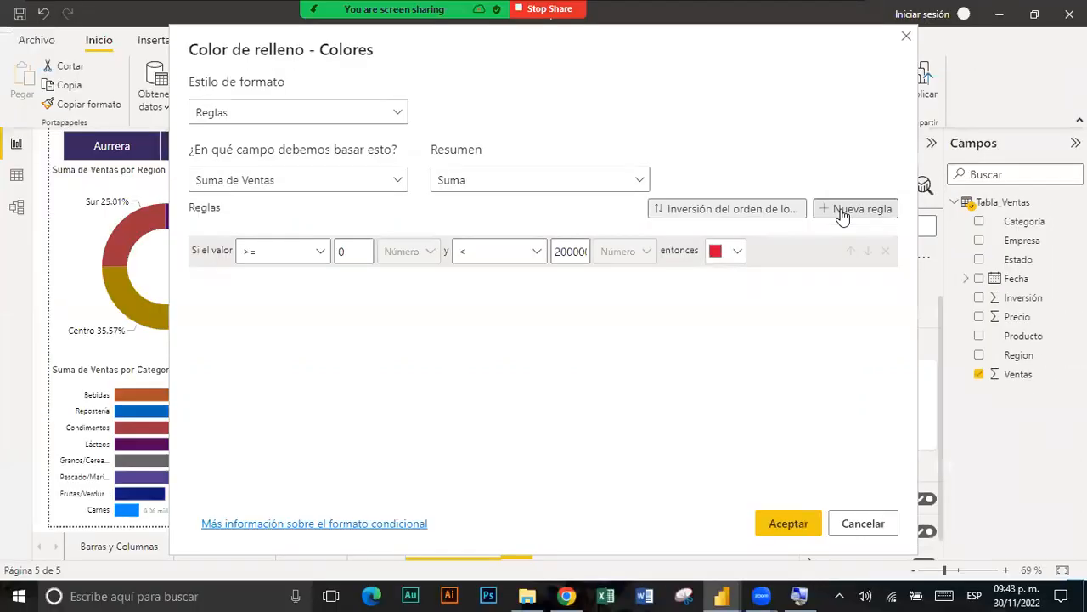
# - Add a second fill-colour rule covering values from 2000000 to below 350000
pyautogui.click(841, 214)
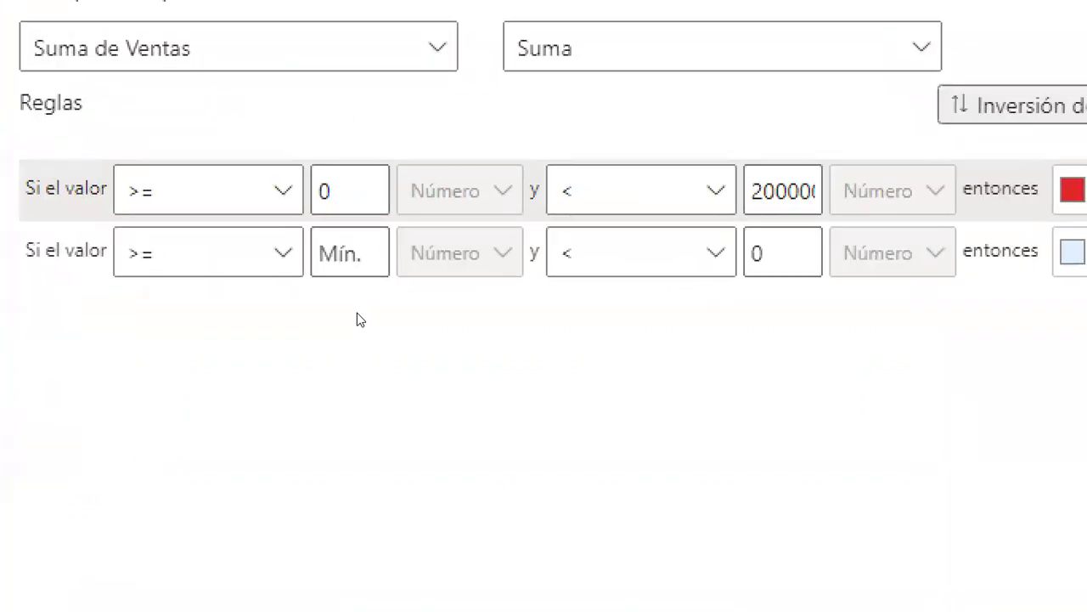
pyautogui.click(355, 281)
pyautogui.write('2')
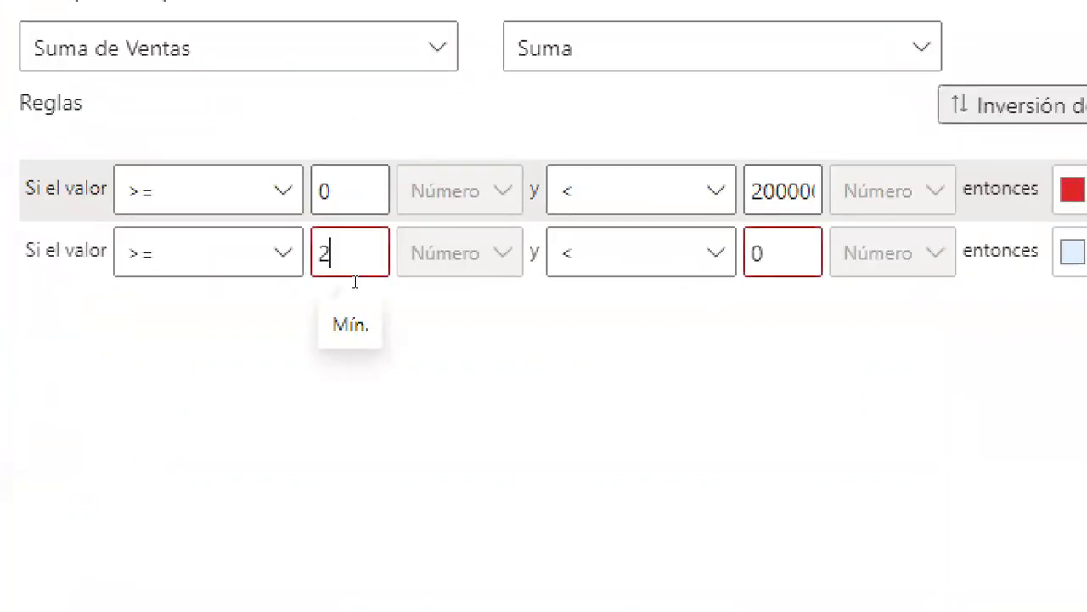
pyautogui.write('000000')
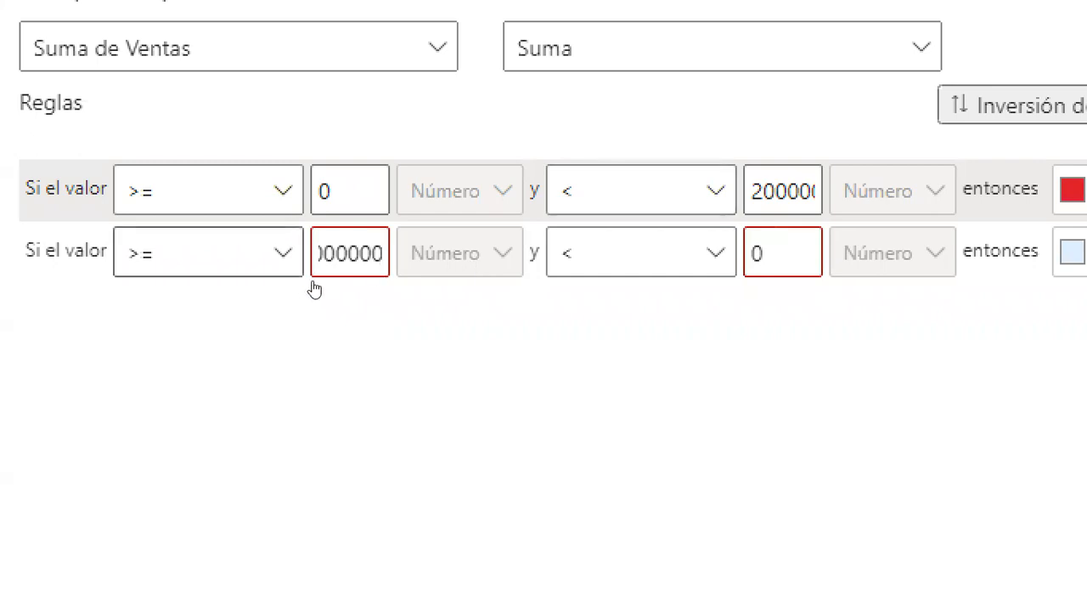
pyautogui.press('Tab')
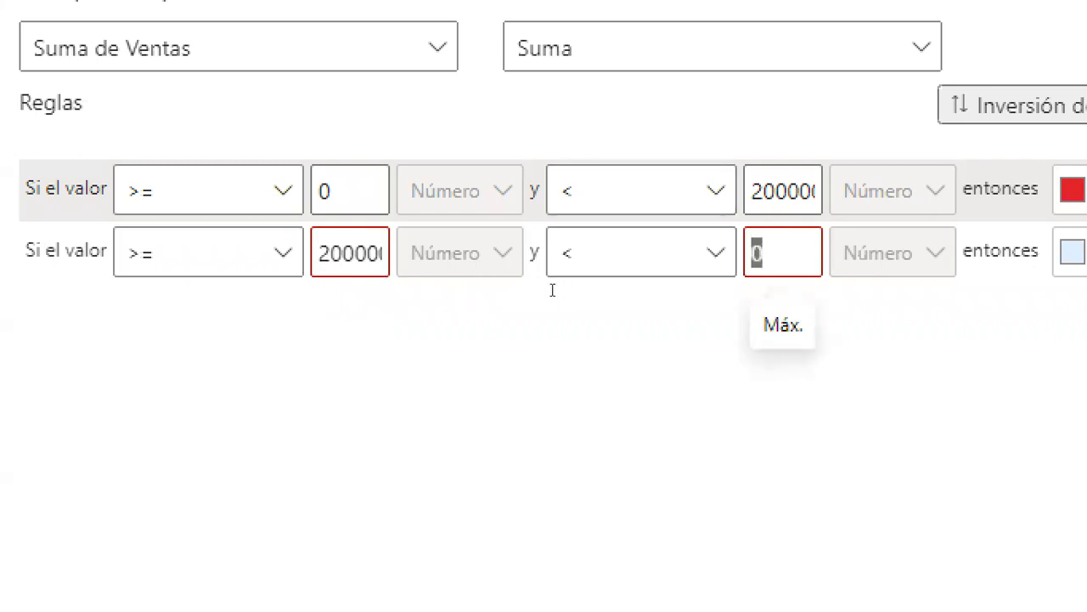
pyautogui.write('35')
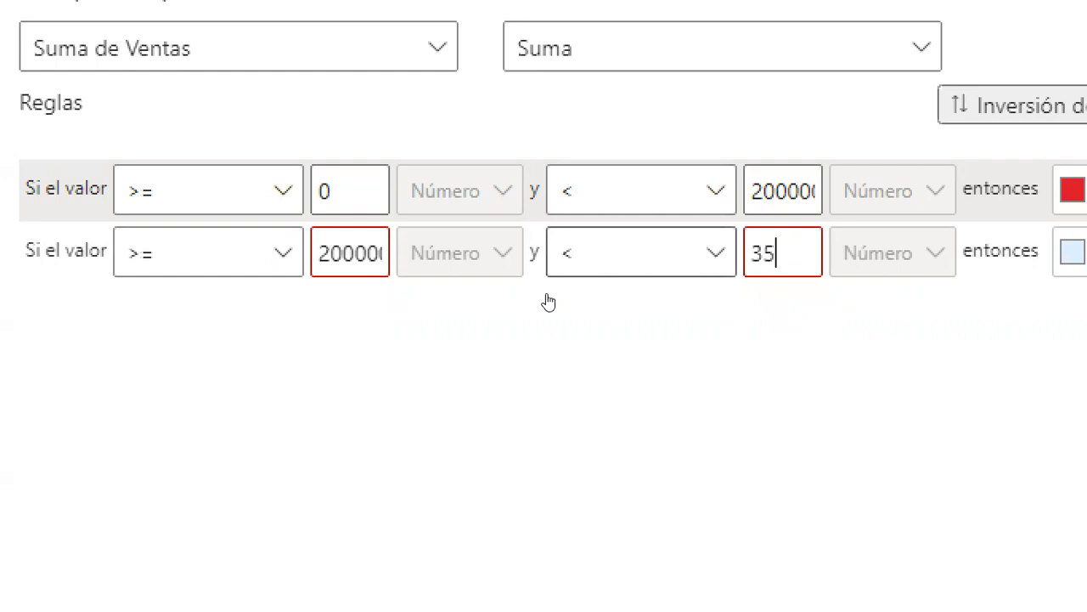
pyautogui.write('0000')
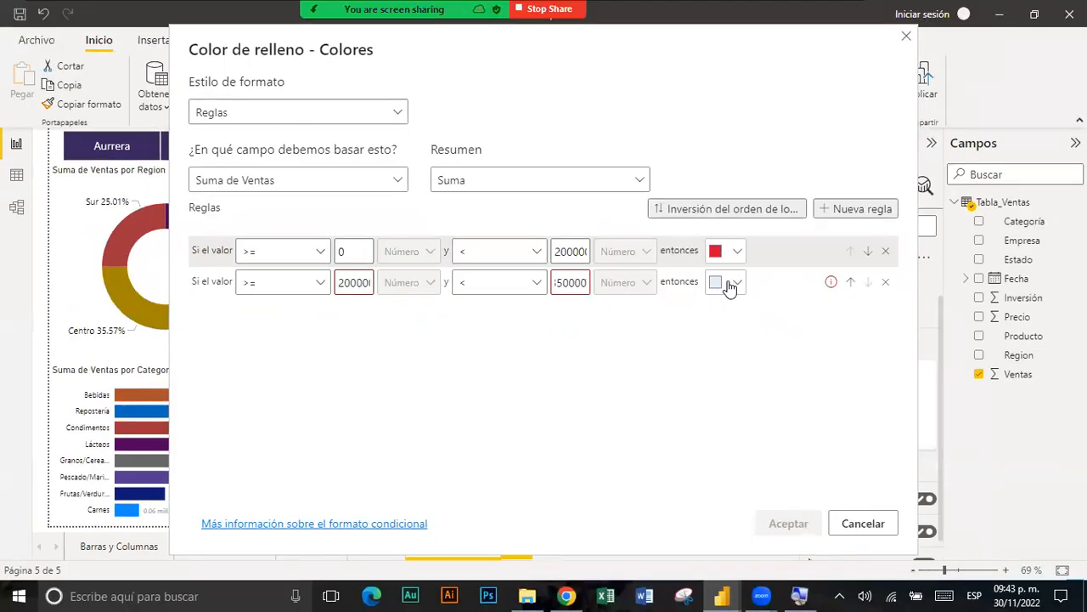
# - Give the second fill-colour rule the custom yellow colour #E7ED42
pyautogui.click(736, 285)
pyautogui.click(736, 285)
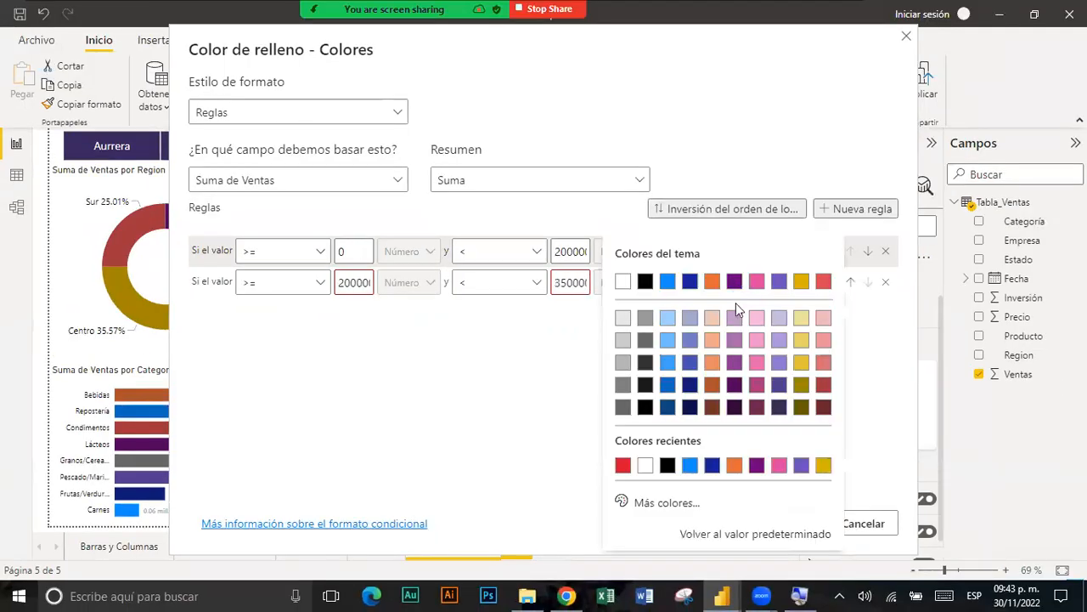
pyautogui.click(677, 506)
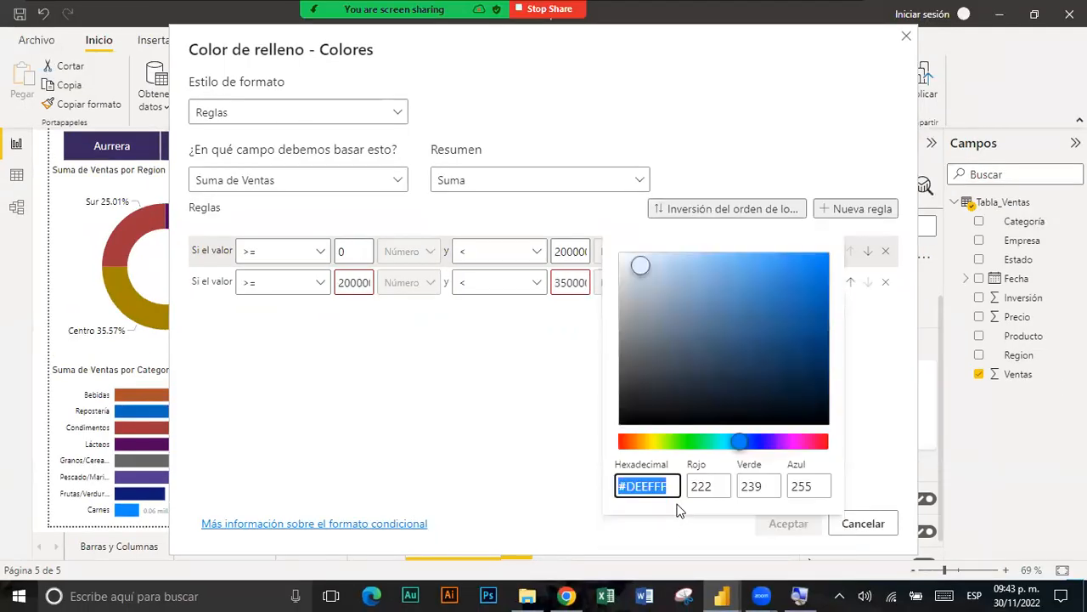
pyautogui.click(655, 441)
pyautogui.click(765, 265)
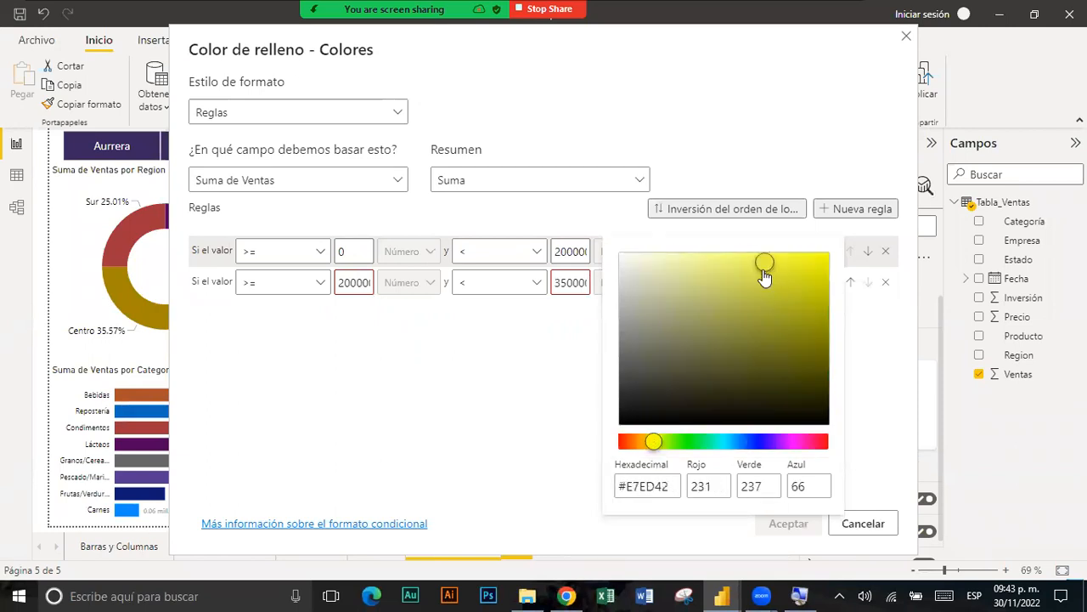
pyautogui.click(571, 333)
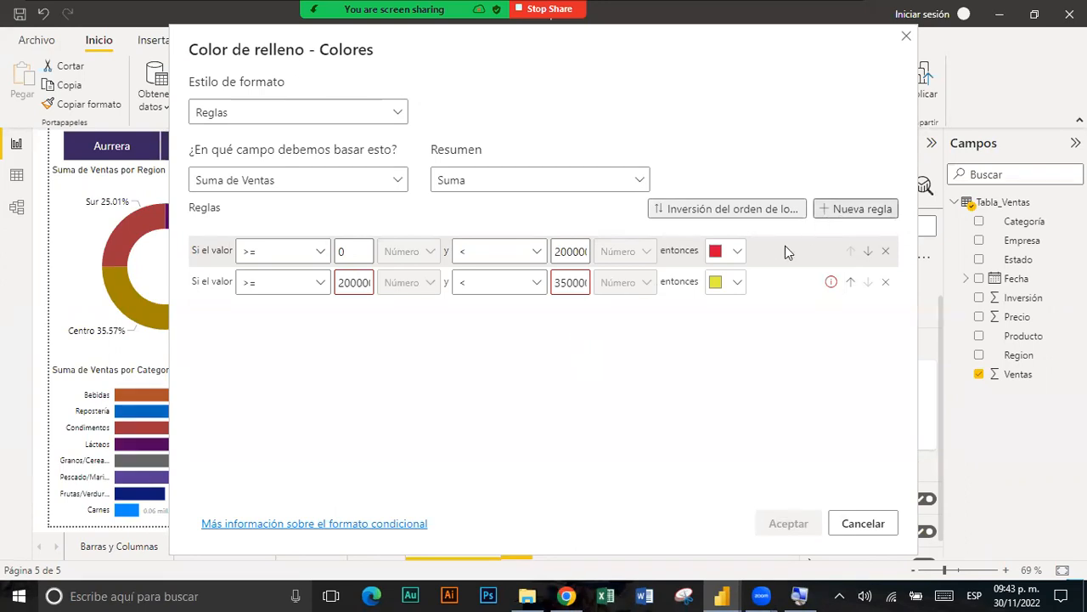
# - Correct the second rule's upper limit to 3500000
pyautogui.click(567, 281)
pyautogui.press('Right')
pyautogui.press('Right')
pyautogui.press('Right')
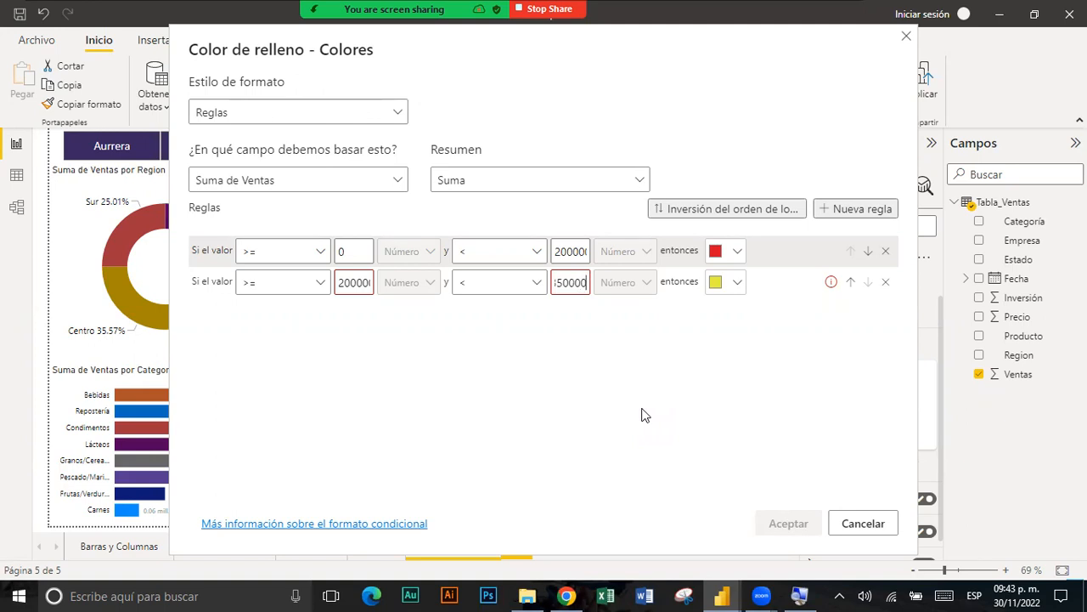
pyautogui.write('0')
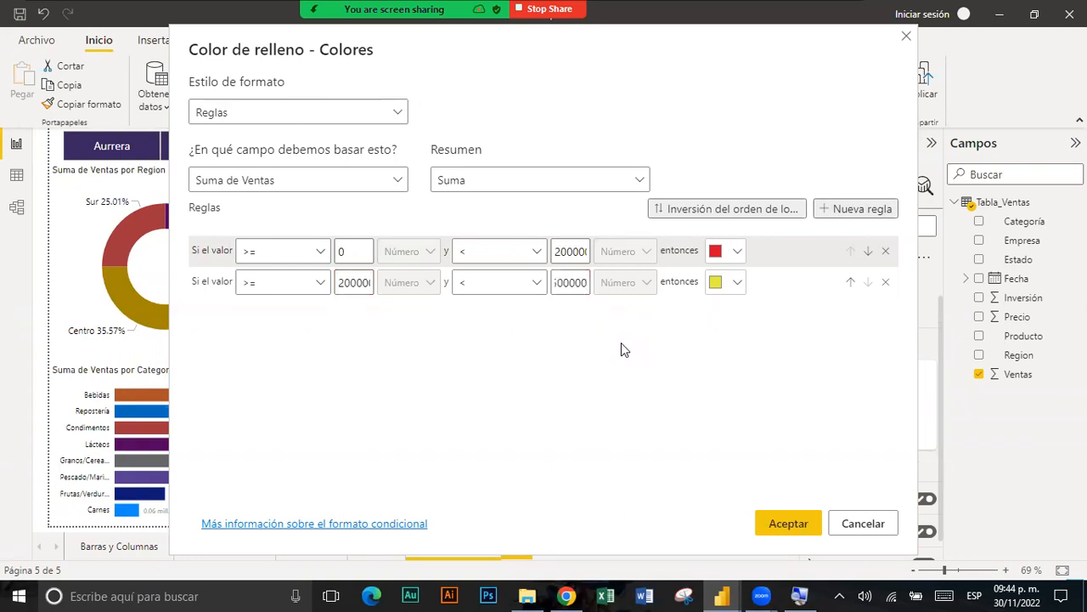
# - Add a third fill-colour rule covering values from 3500000 to below 6000000
pyautogui.click(863, 215)
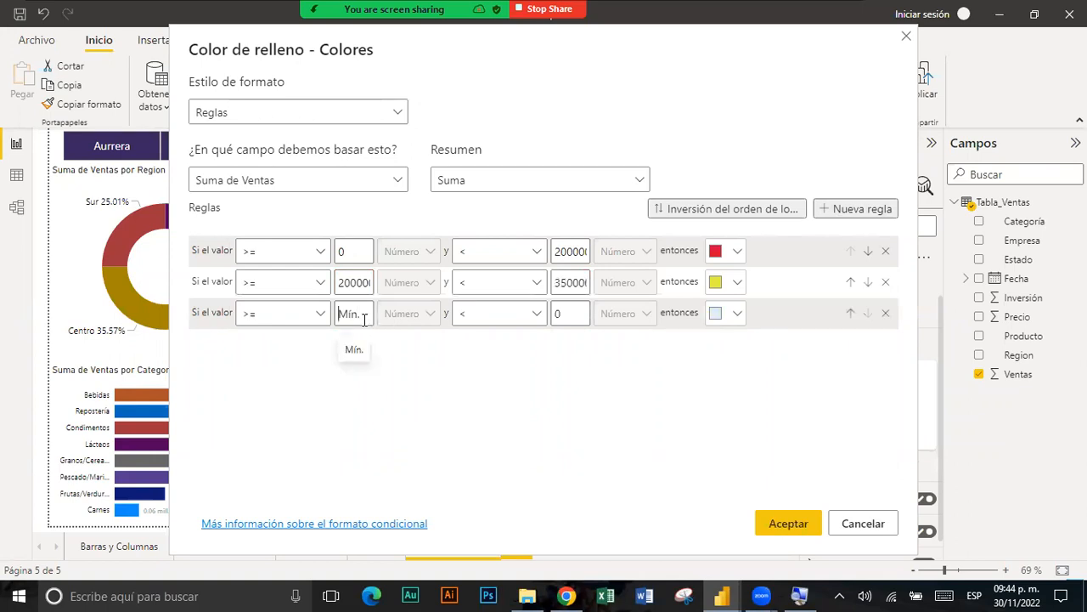
pyautogui.write('350')
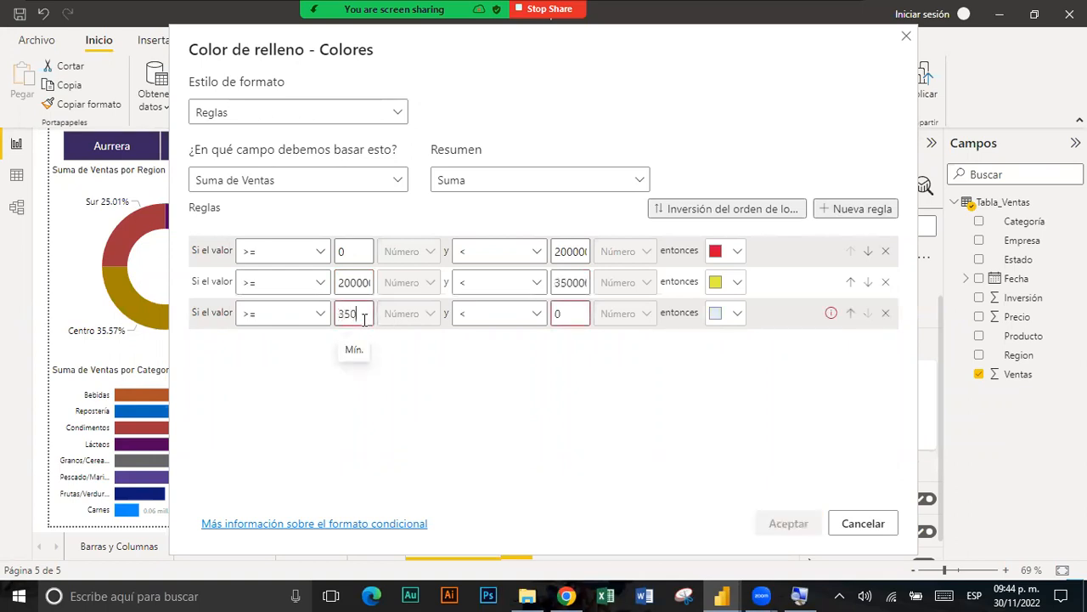
pyautogui.write('00000')
pyautogui.doubleClick(557, 314)
pyautogui.write('6000000')
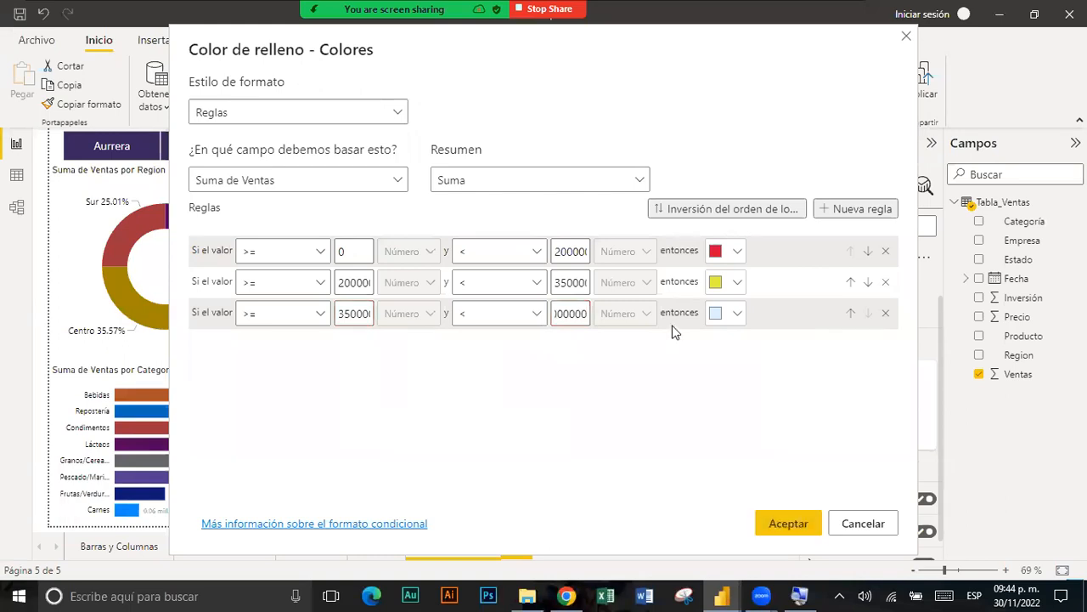
# - Give the third fill-colour rule the custom green colour #51E458 and apply all the rules to the gauge
pyautogui.click(740, 316)
pyautogui.click(742, 317)
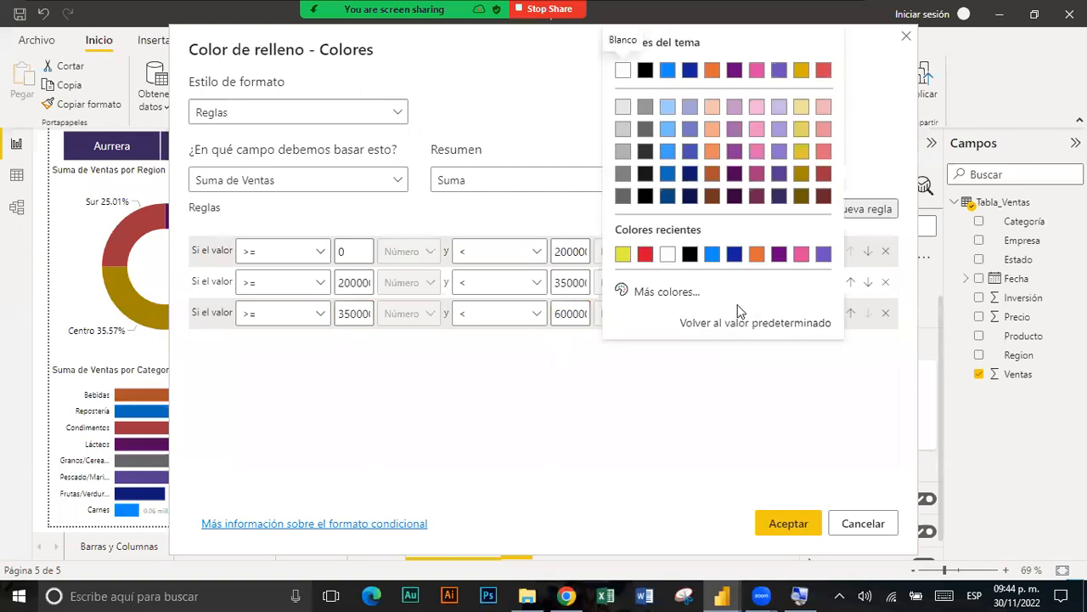
pyautogui.click(697, 293)
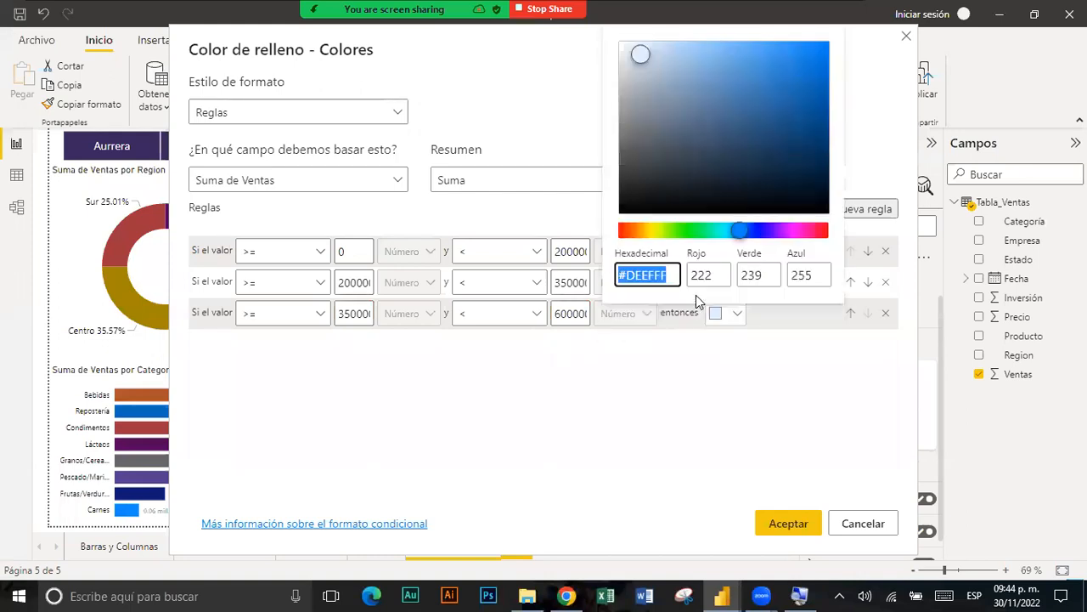
pyautogui.click(690, 231)
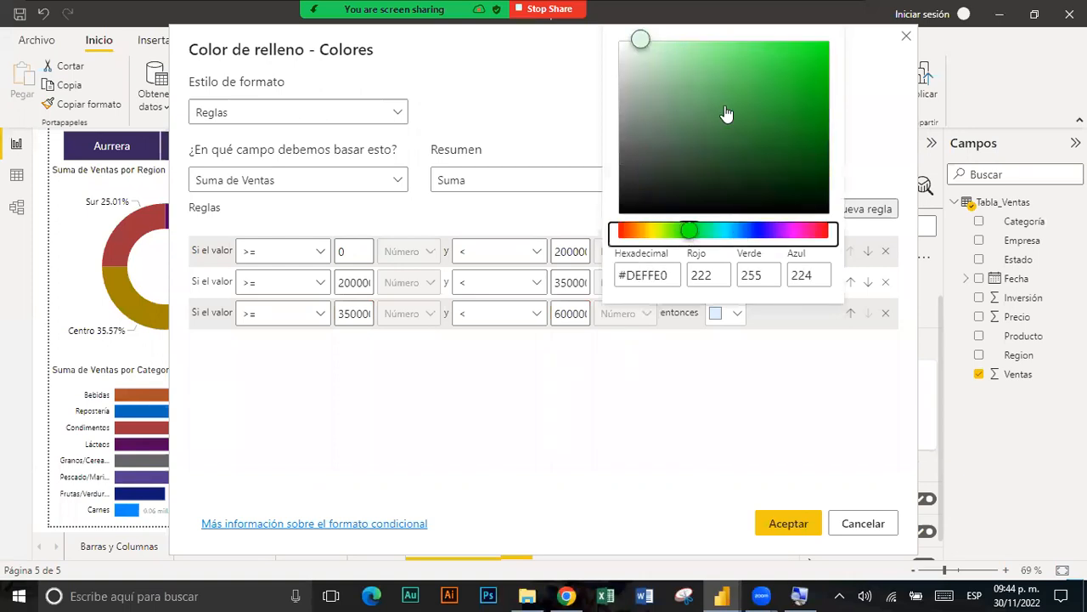
pyautogui.click(751, 57)
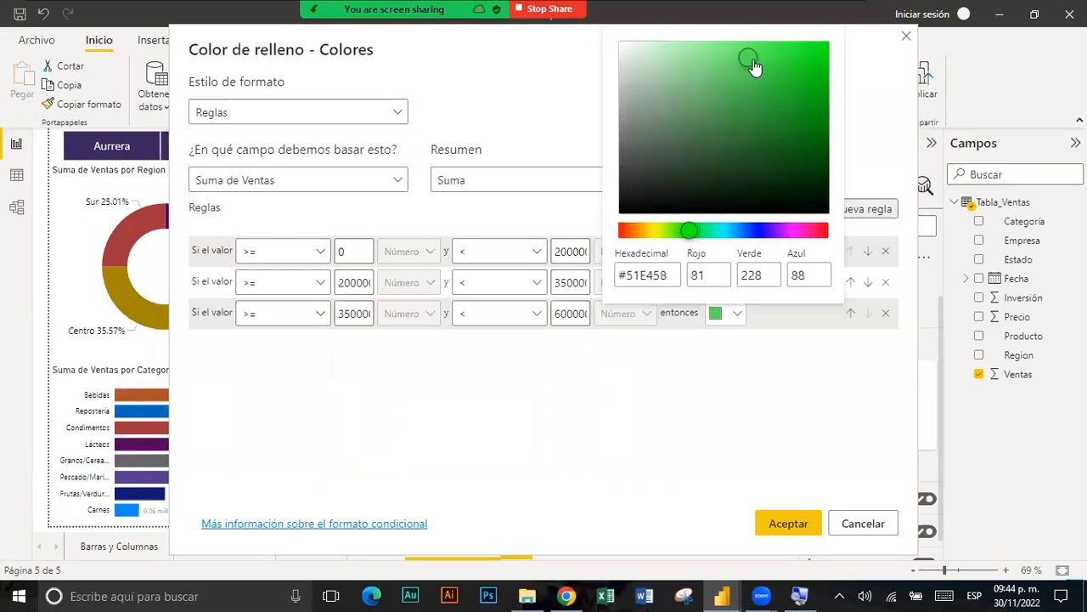
pyautogui.click(769, 480)
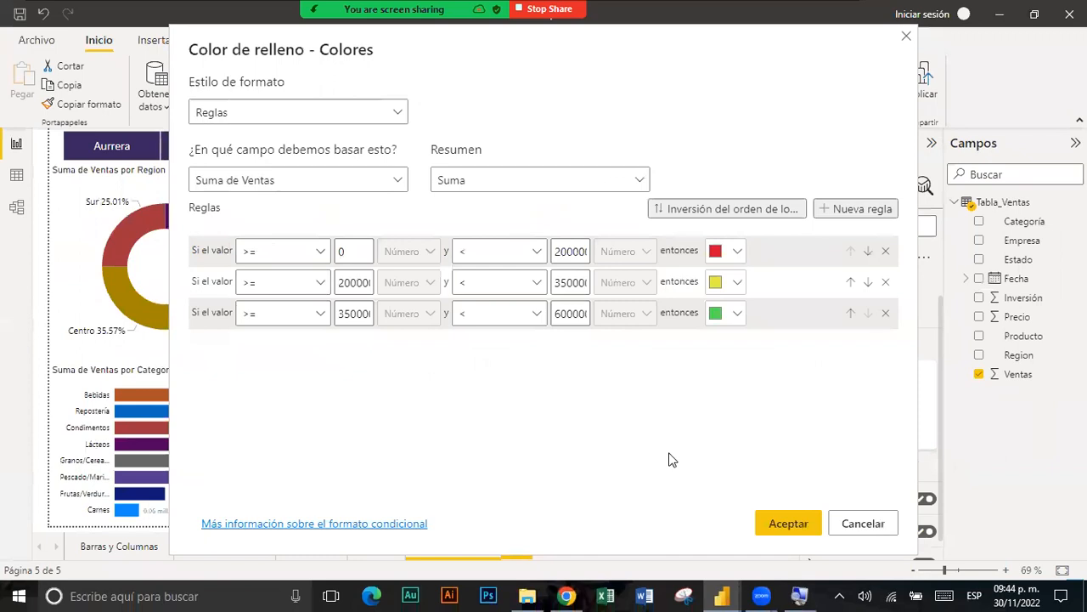
pyautogui.click(789, 523)
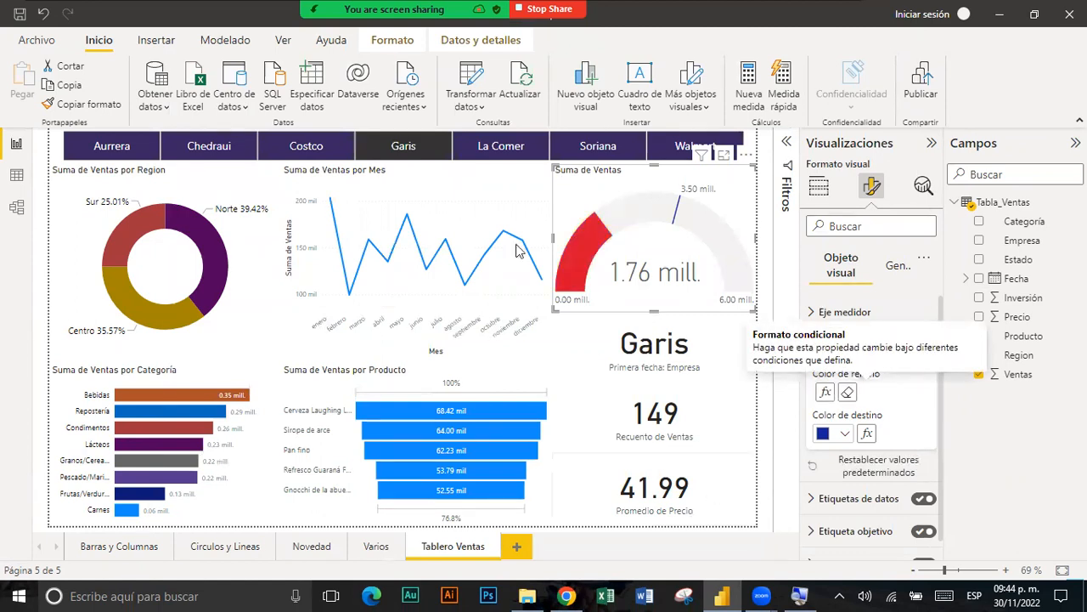
# - Check the gauge's fill colour for La Comer, Soriana and Garis, ending with Soriana selected, and inspect monthly sales on the line chart
pyautogui.click(480, 156)
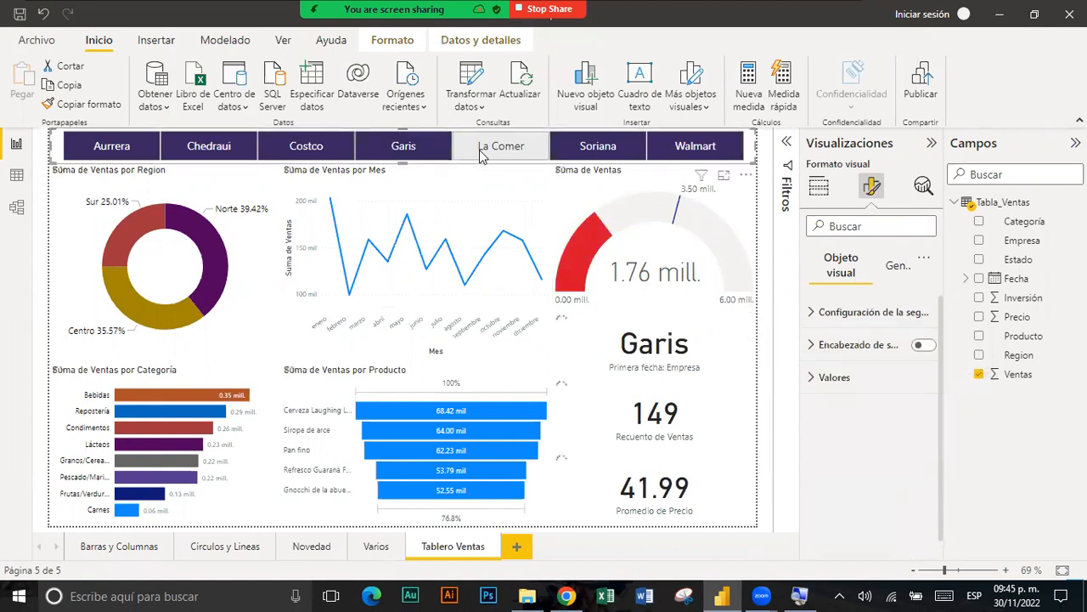
pyautogui.click(481, 155)
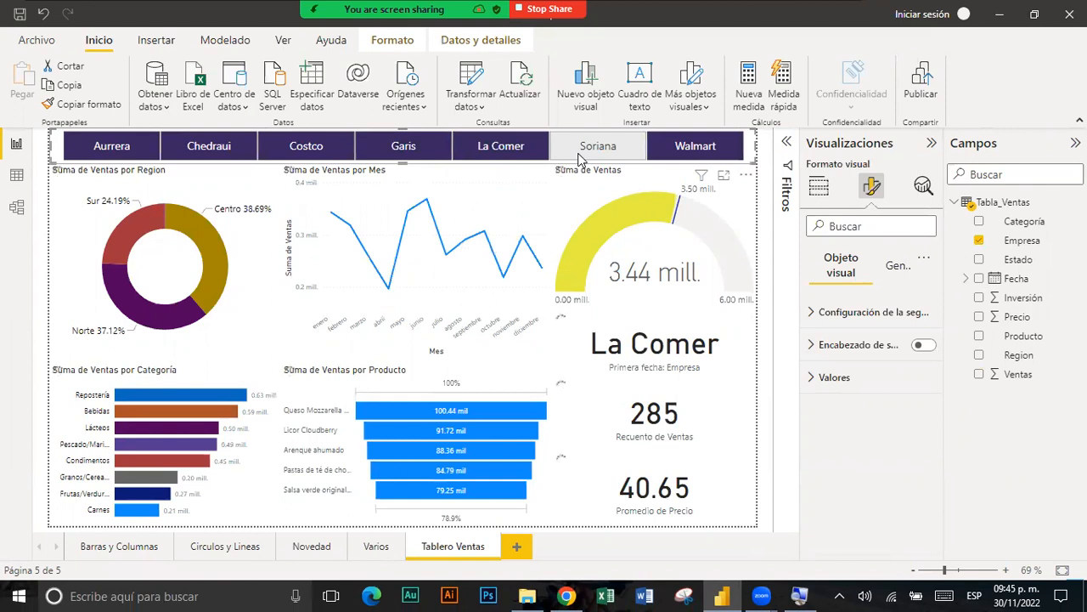
pyautogui.click(581, 158)
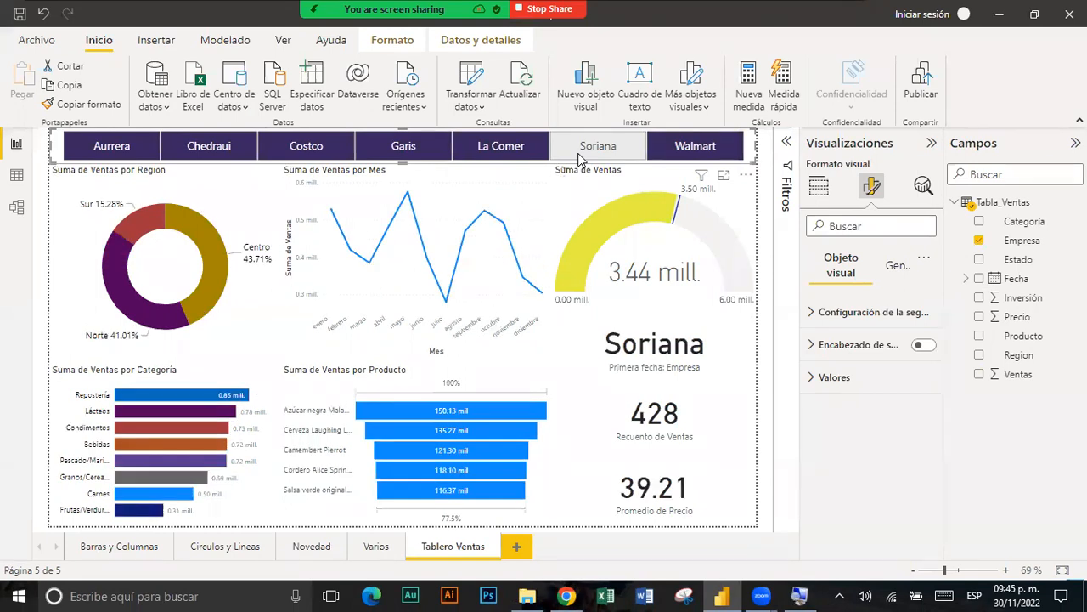
pyautogui.click(431, 154)
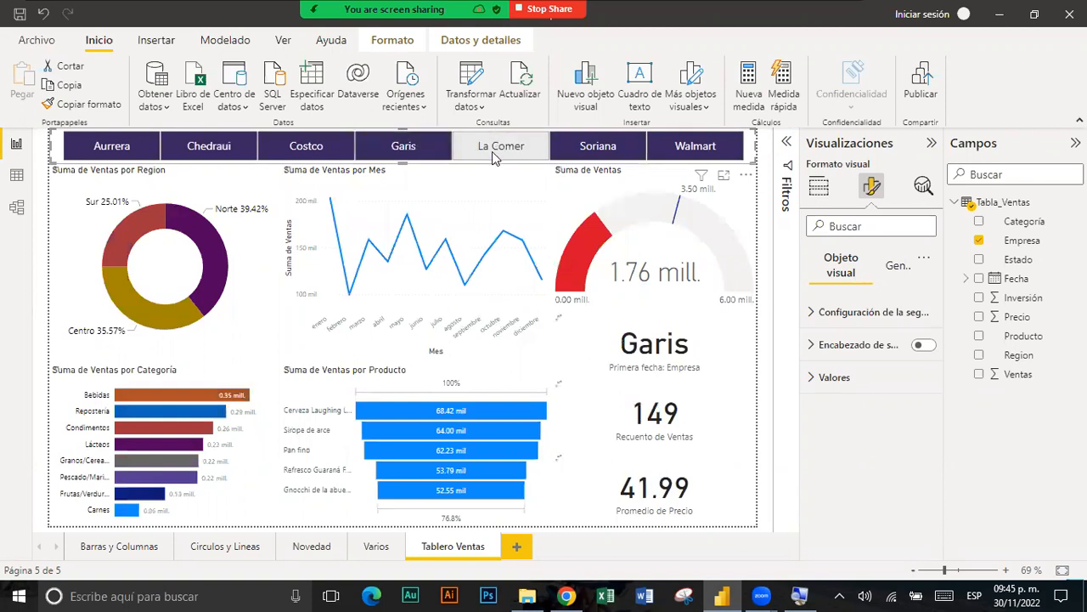
pyautogui.click(492, 151)
pyautogui.click(571, 153)
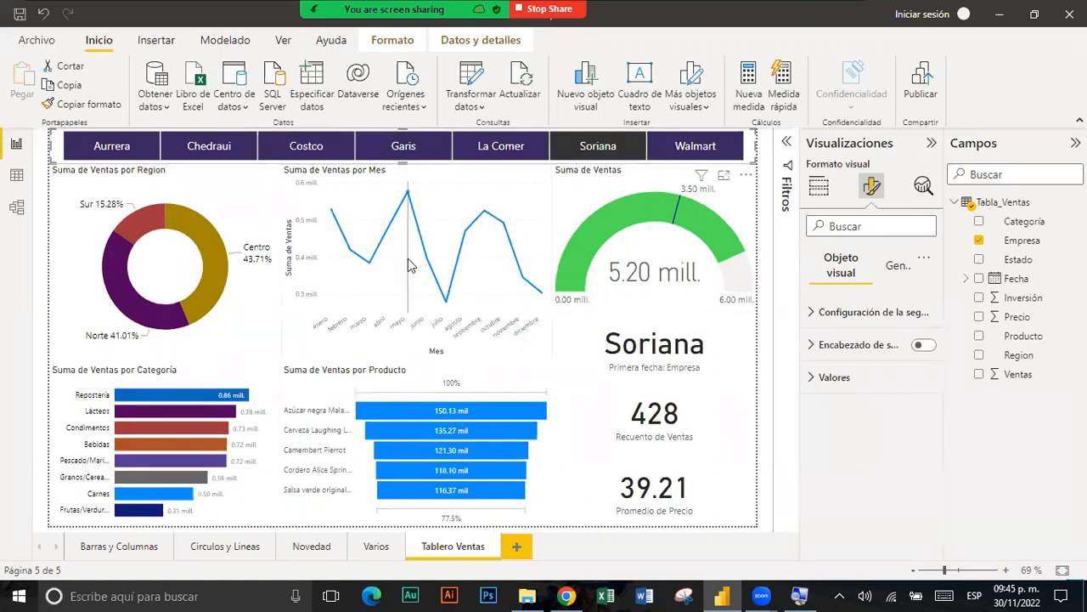
pyautogui.moveTo(409, 266)
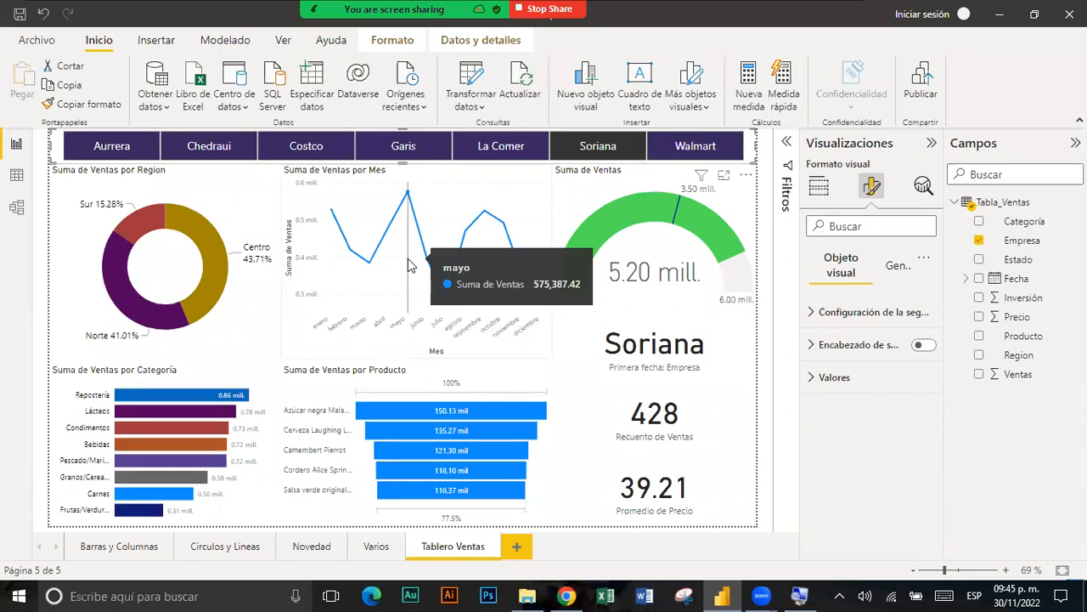
pyautogui.moveTo(355, 272)
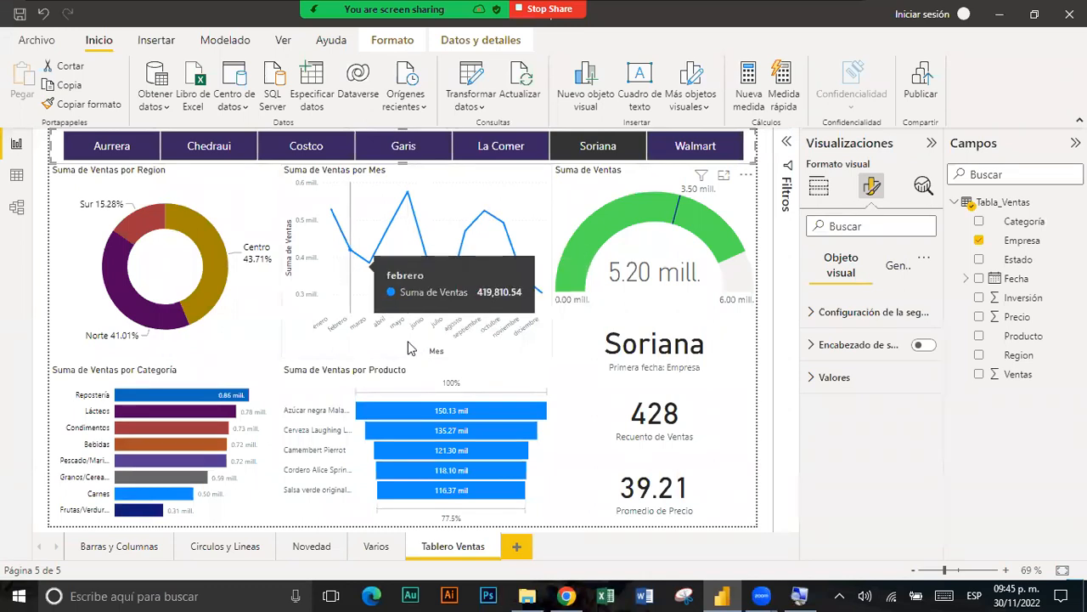
# - Try to publish the report, saving its changes first, and dismiss the request for an account e-mail
pyautogui.moveTo(539, 200)
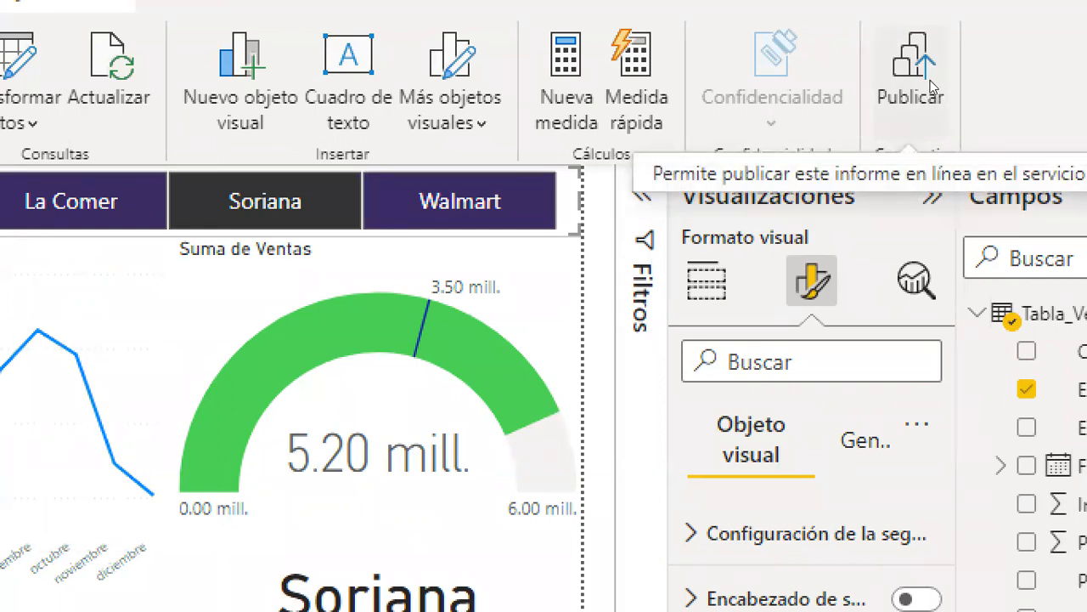
pyautogui.click(932, 85)
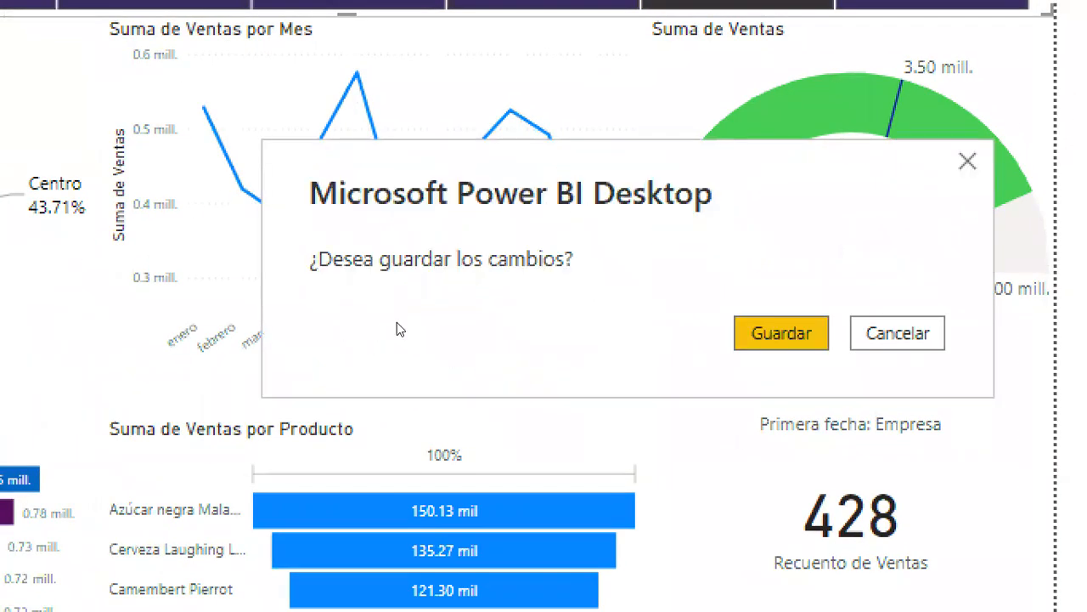
pyautogui.press('Return')
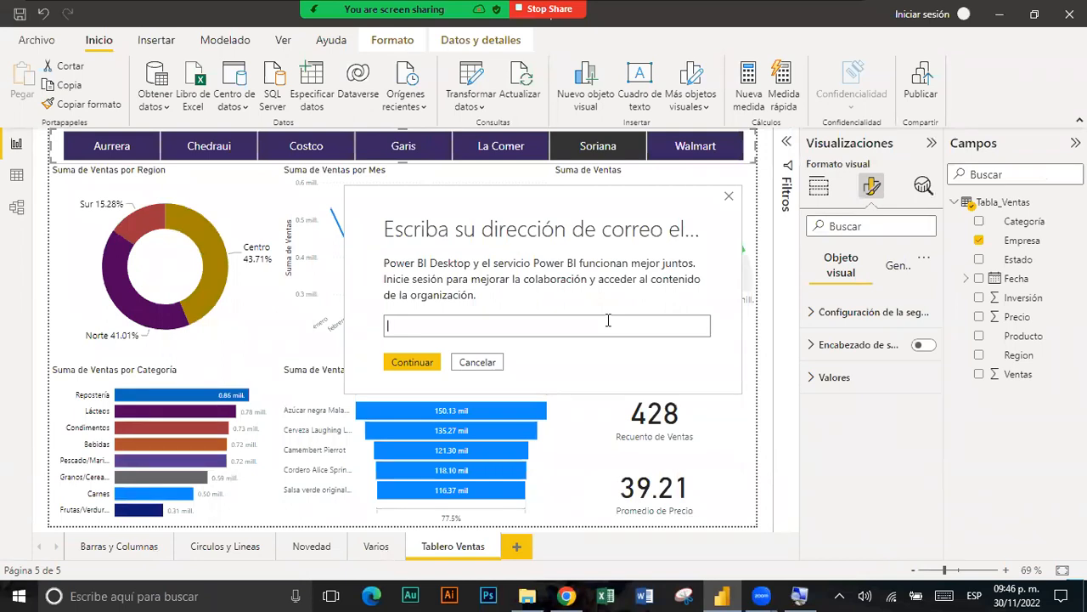
pyautogui.click(729, 197)
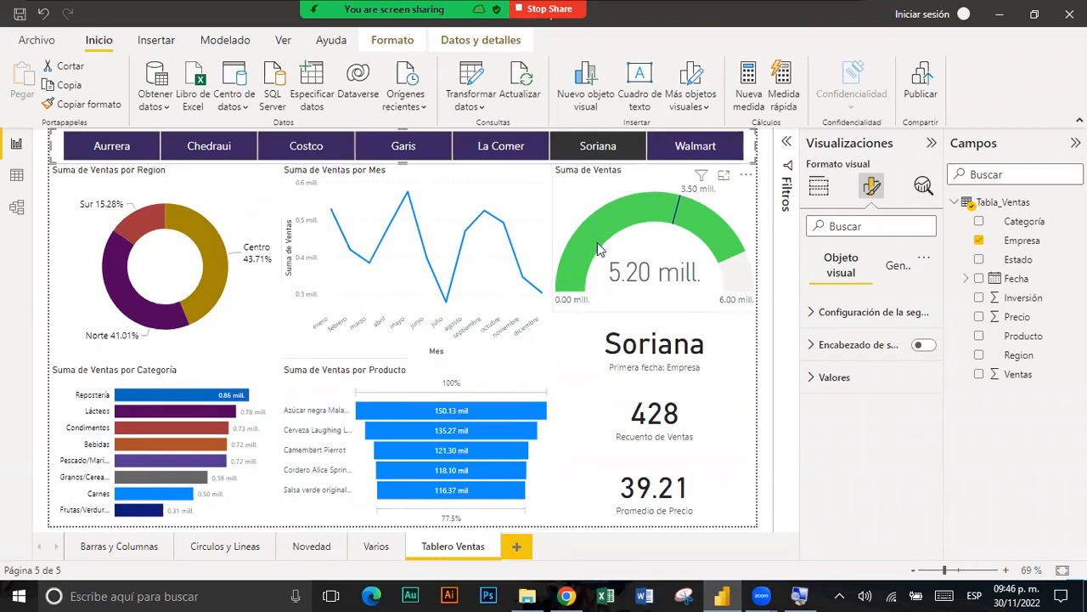
# - Export the whole Tablero Ventas report to PDF
pyautogui.moveTo(598, 248)
pyautogui.click(36, 40)
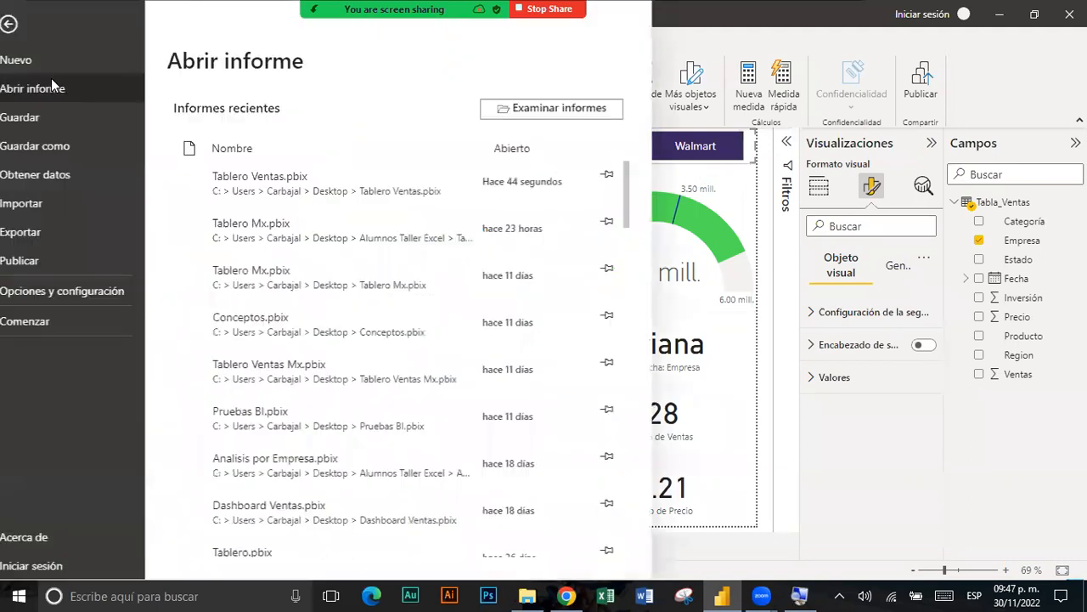
pyautogui.click(53, 231)
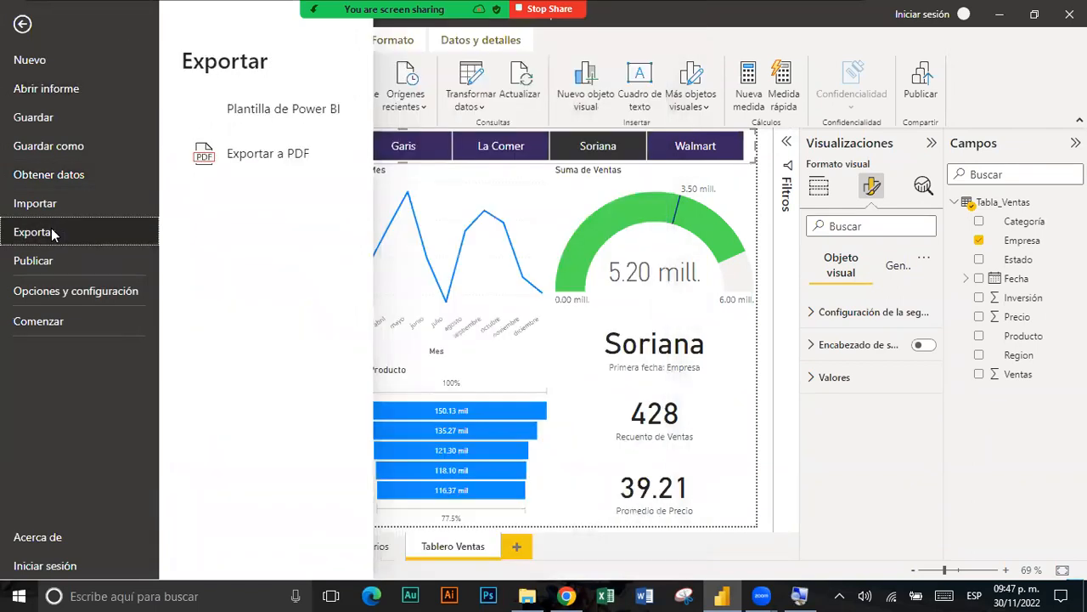
pyautogui.click(263, 157)
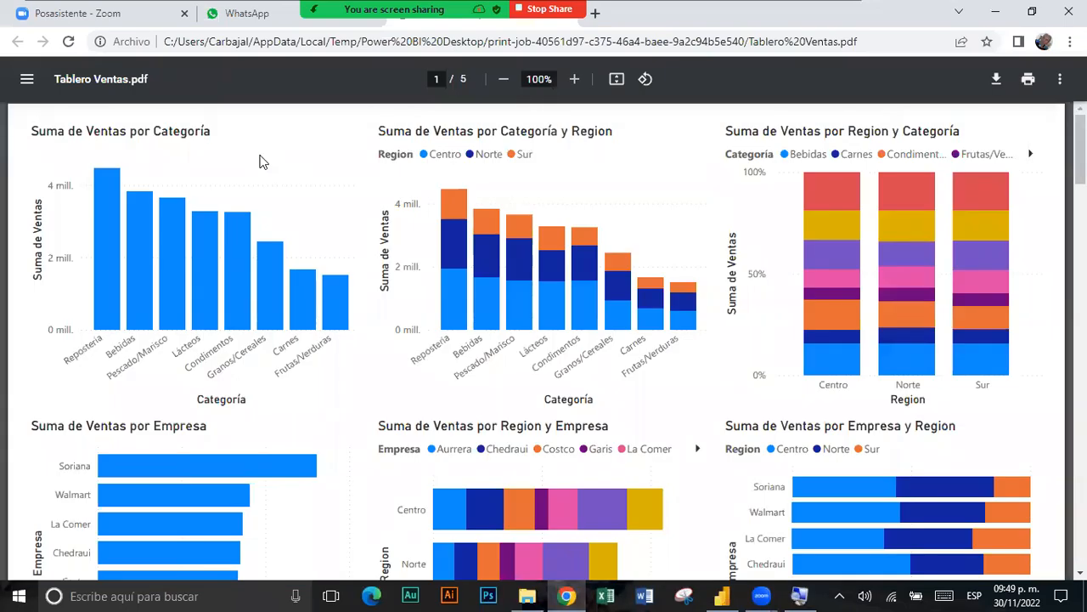
# - Review all five pages of the exported Tablero Ventas PDF at 80% zoom, through to the dashboard on the last page
pyautogui.click(502, 79)
pyautogui.click(502, 79)
pyautogui.scroll(-2, 573, 193)
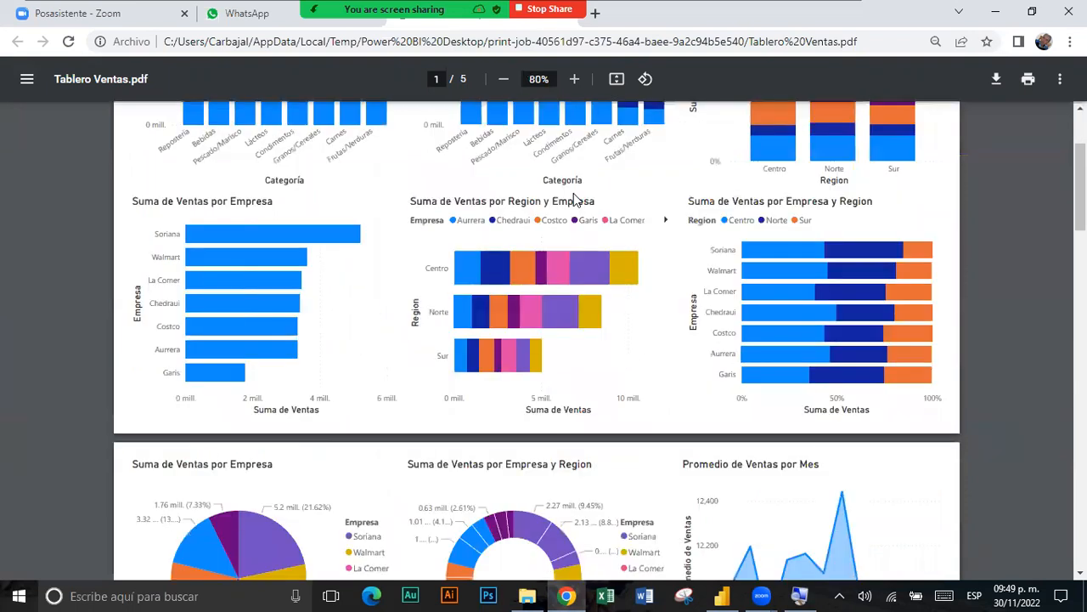
pyautogui.scroll(-4, 574, 197)
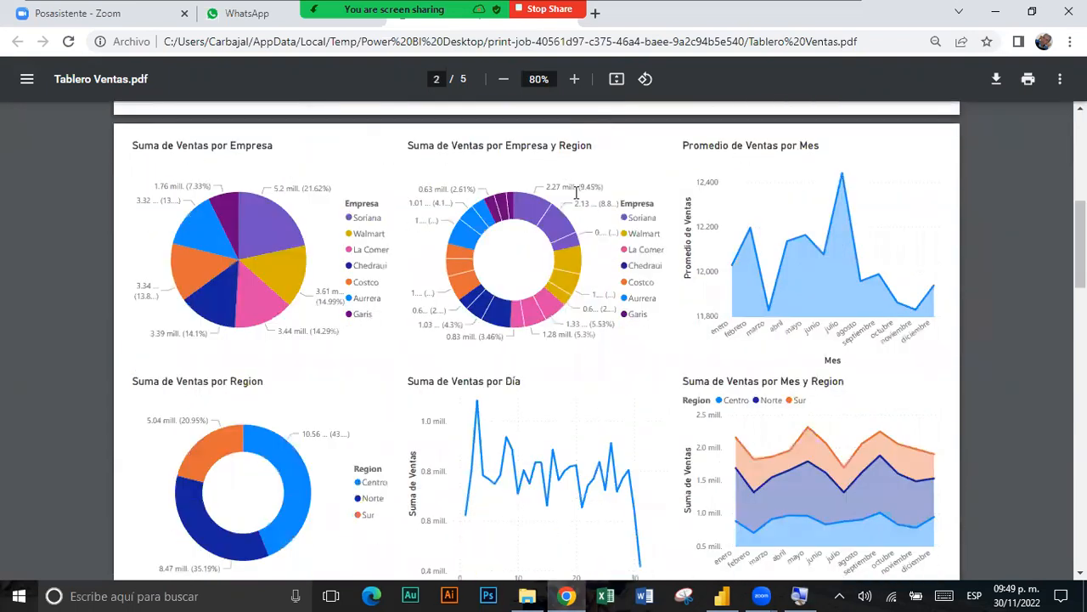
pyautogui.scroll(-2, 577, 195)
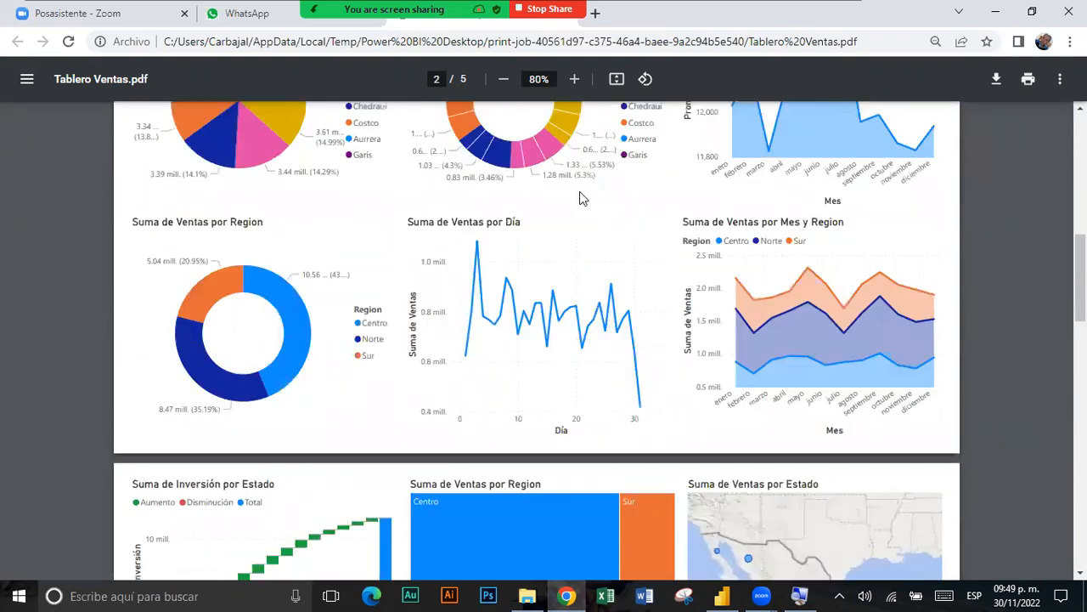
pyautogui.scroll(-5, 581, 195)
pyautogui.scroll(-7, 586, 199)
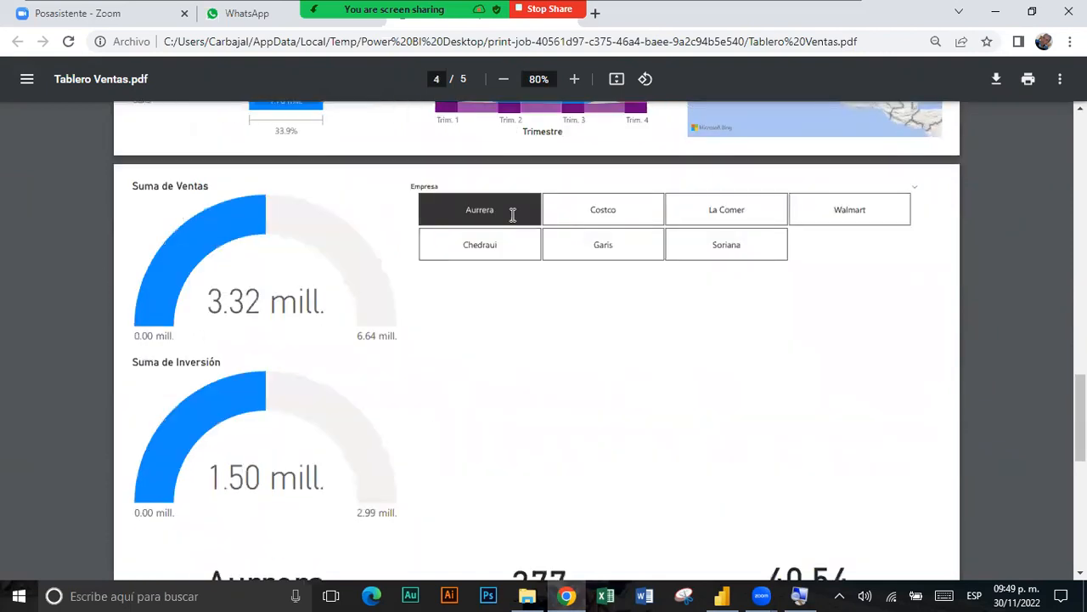
pyautogui.scroll(-3, 544, 215)
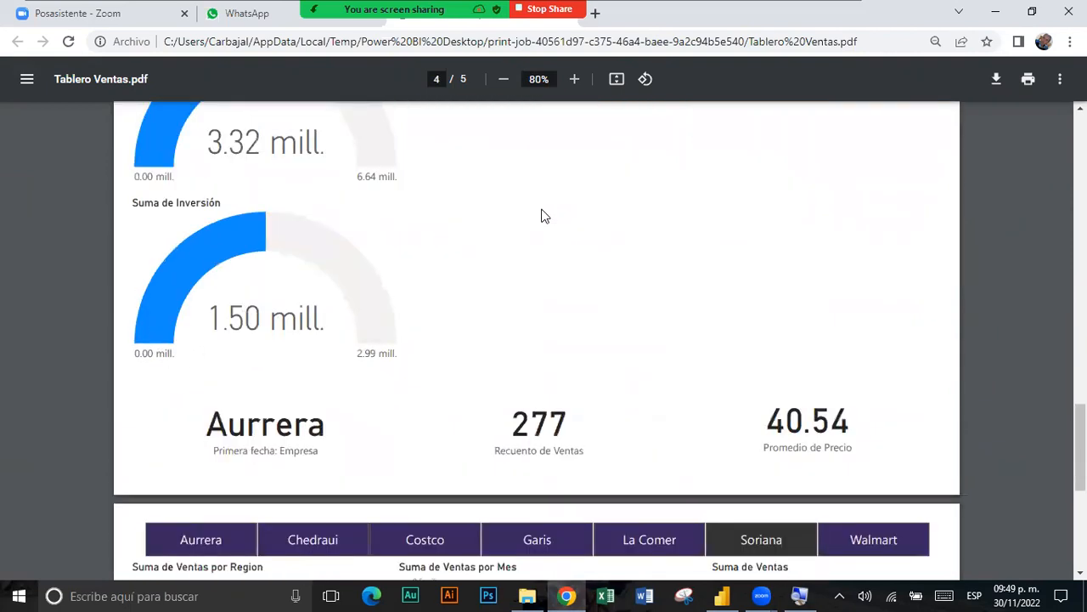
pyautogui.scroll(-6, 546, 214)
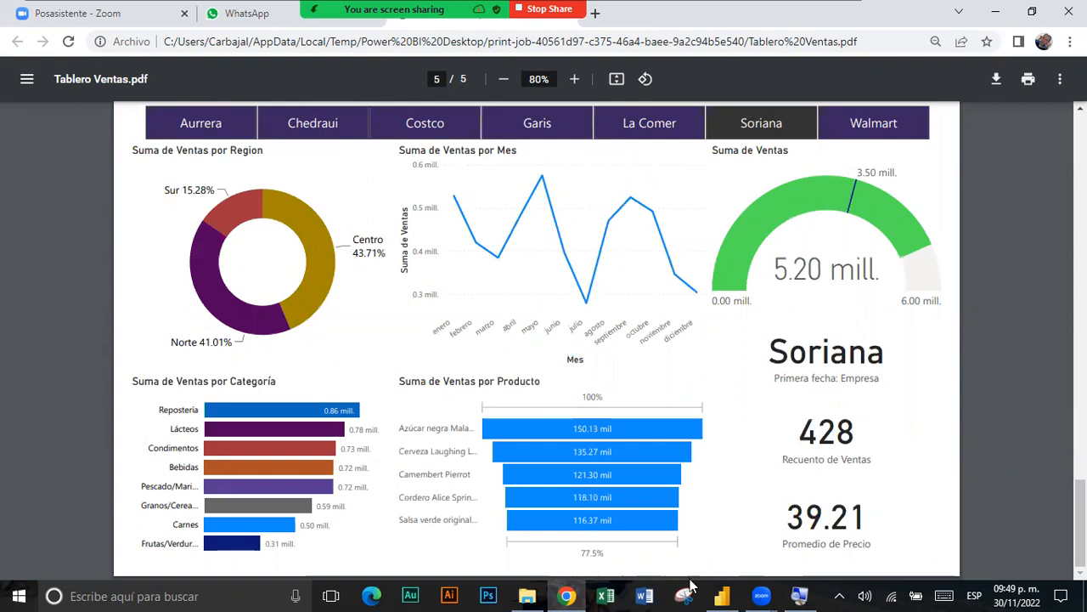
# - Return to Power BI Desktop, duplicate the Tablero Ventas page and filter the copy to the company Garis
pyautogui.click(721, 595)
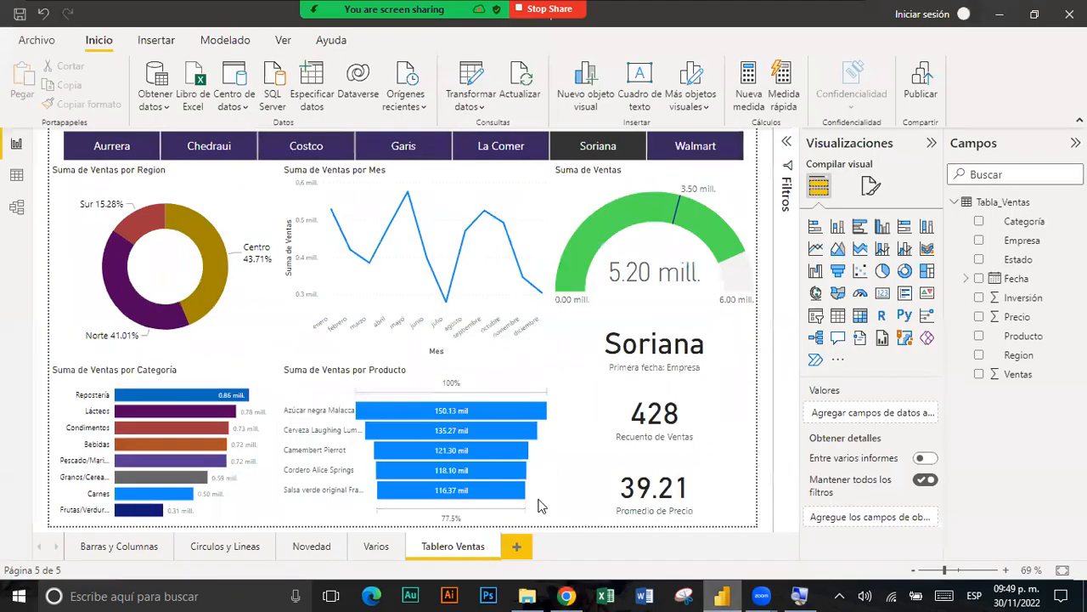
pyautogui.rightClick(454, 550)
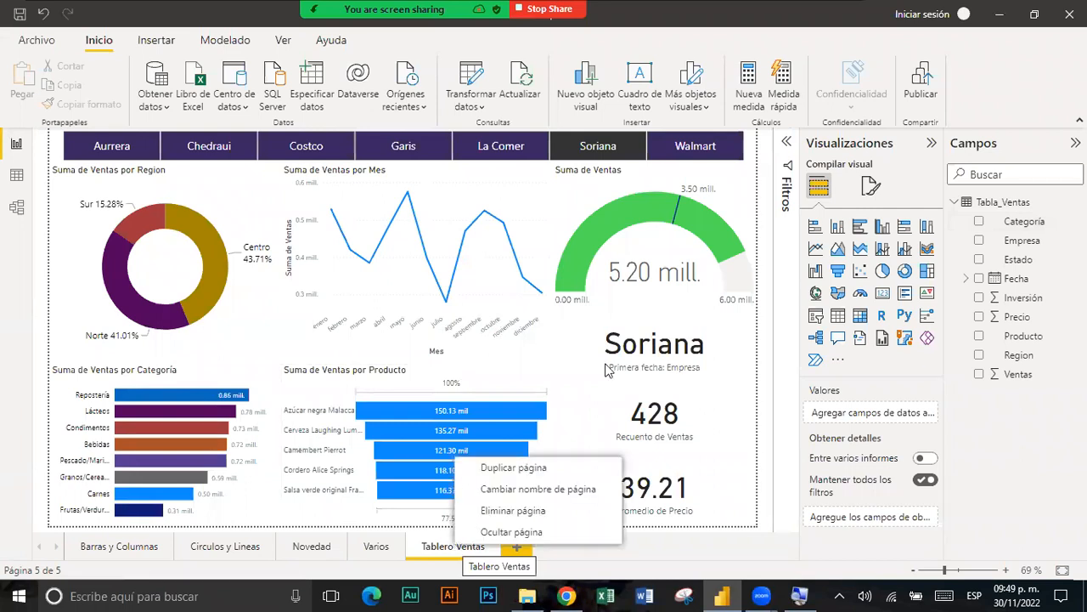
pyautogui.click(546, 468)
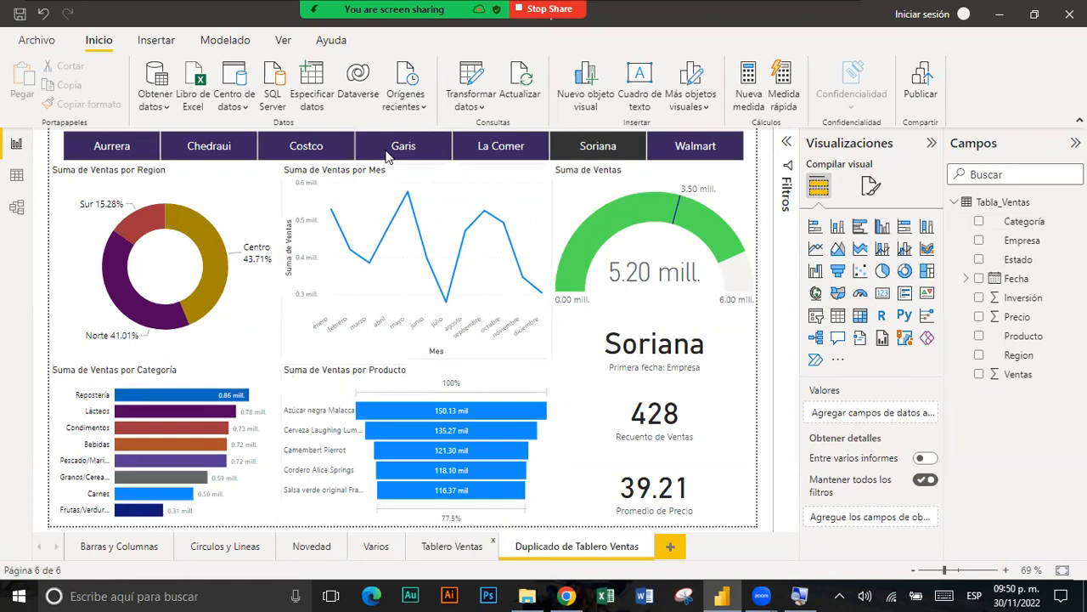
pyautogui.click(387, 156)
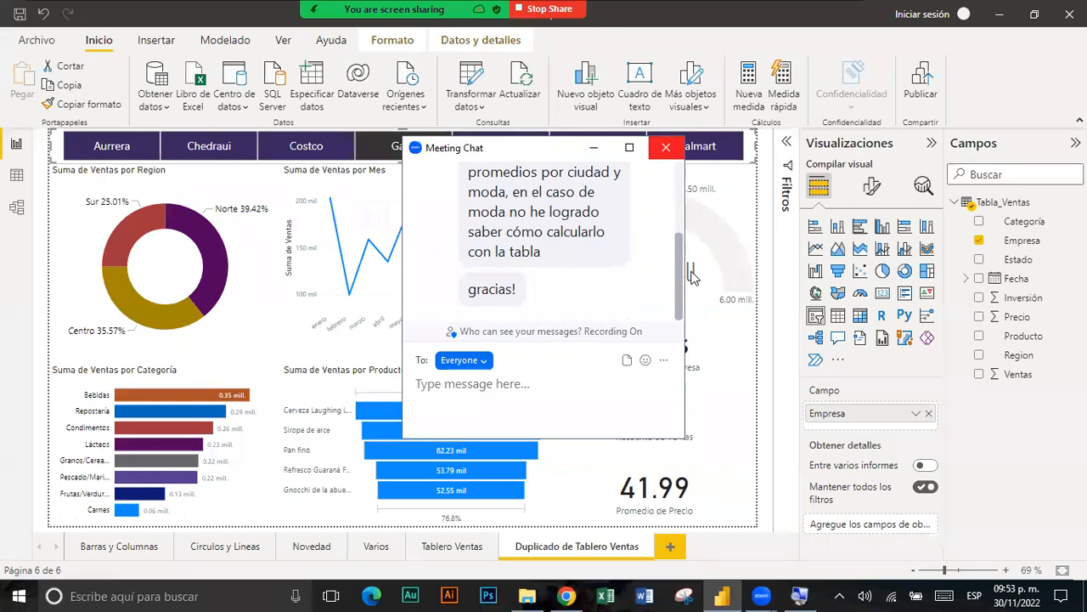
pyautogui.click(666, 147)
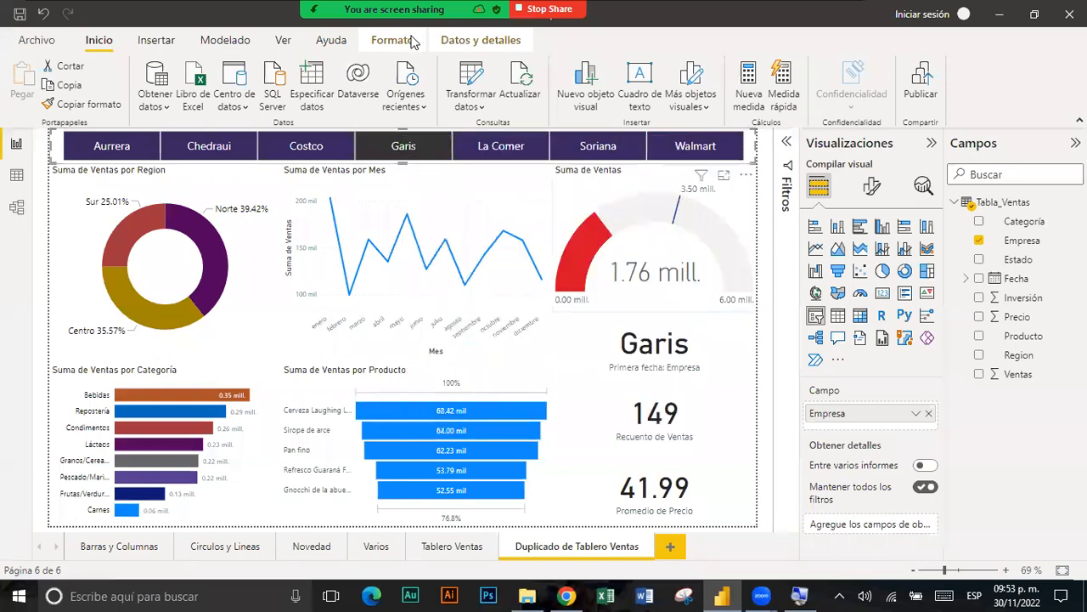
pyautogui.moveTo(411, 43)
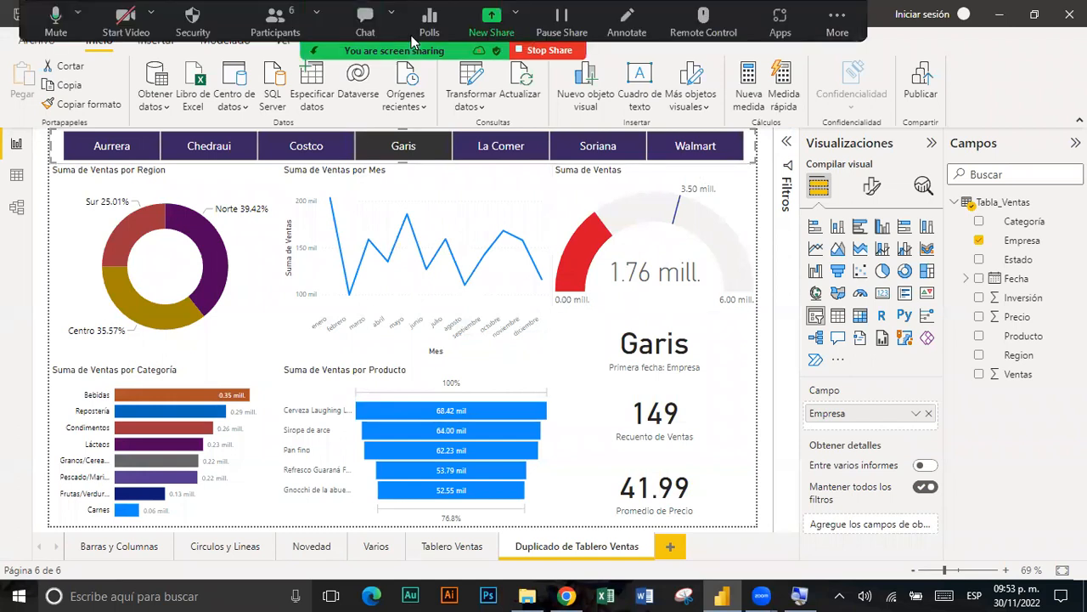